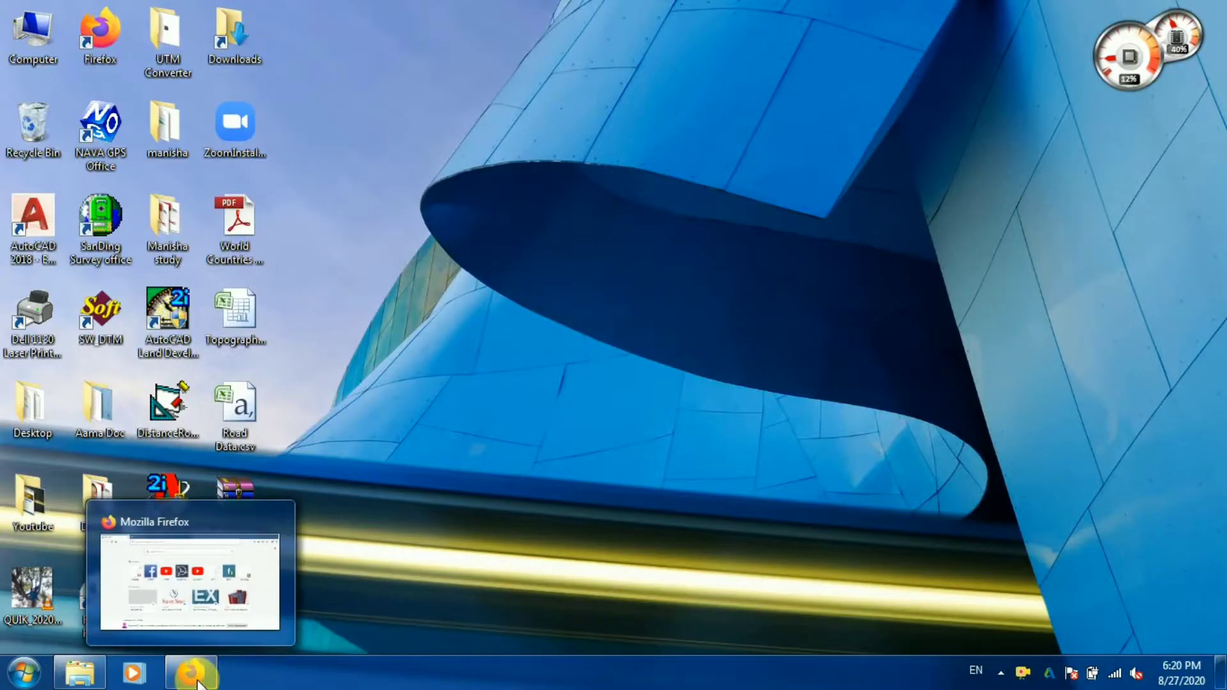
Step: Search Google for 'swdtm' in a new browser tab
{"action": "left_click", "coordinate": [192, 676]}
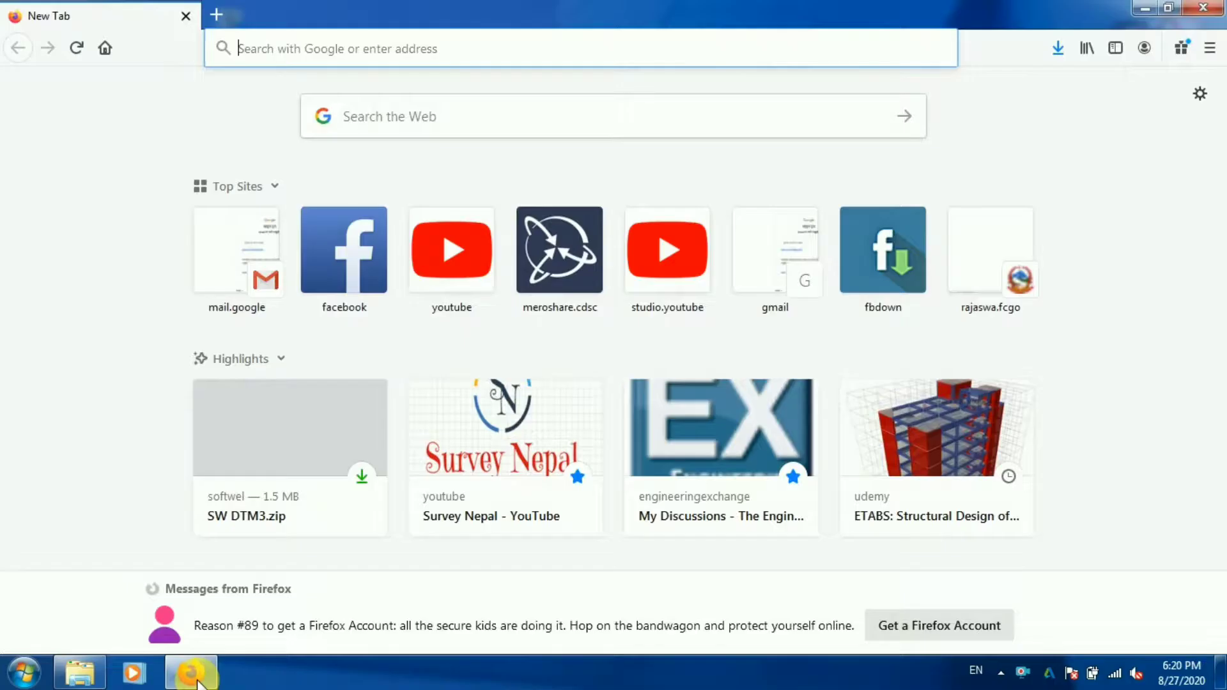
{"action": "left_click", "coordinate": [315, 55]}
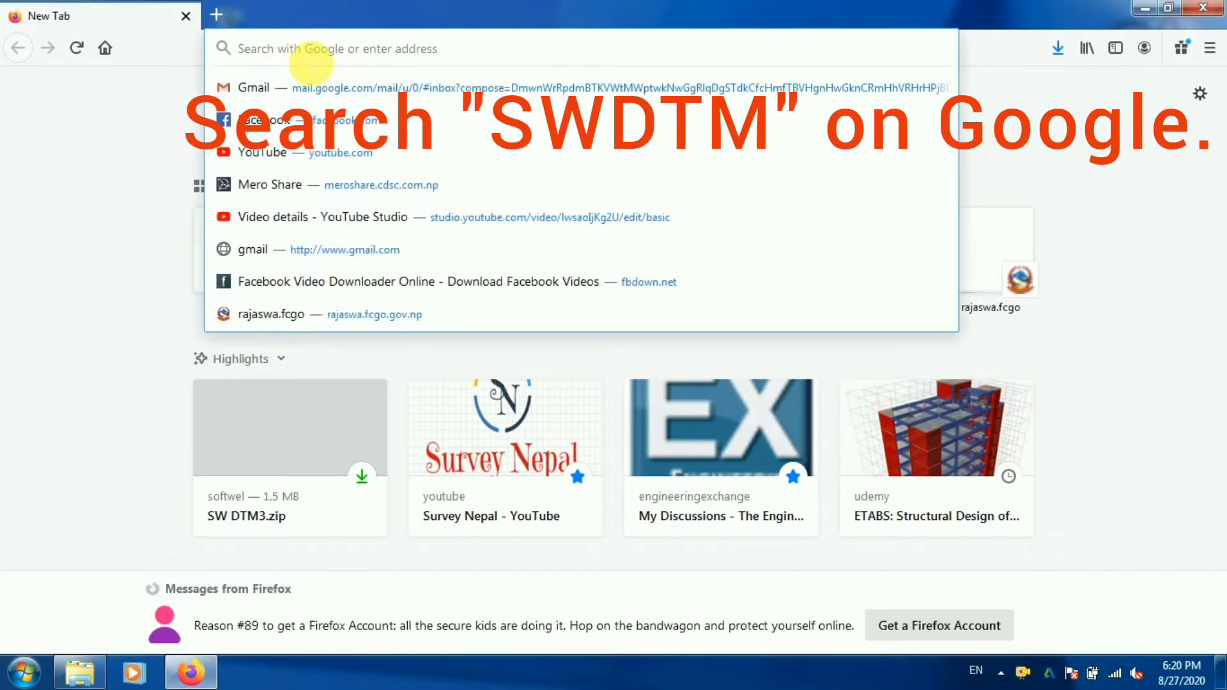
{"action": "type", "text": "swdtm"}
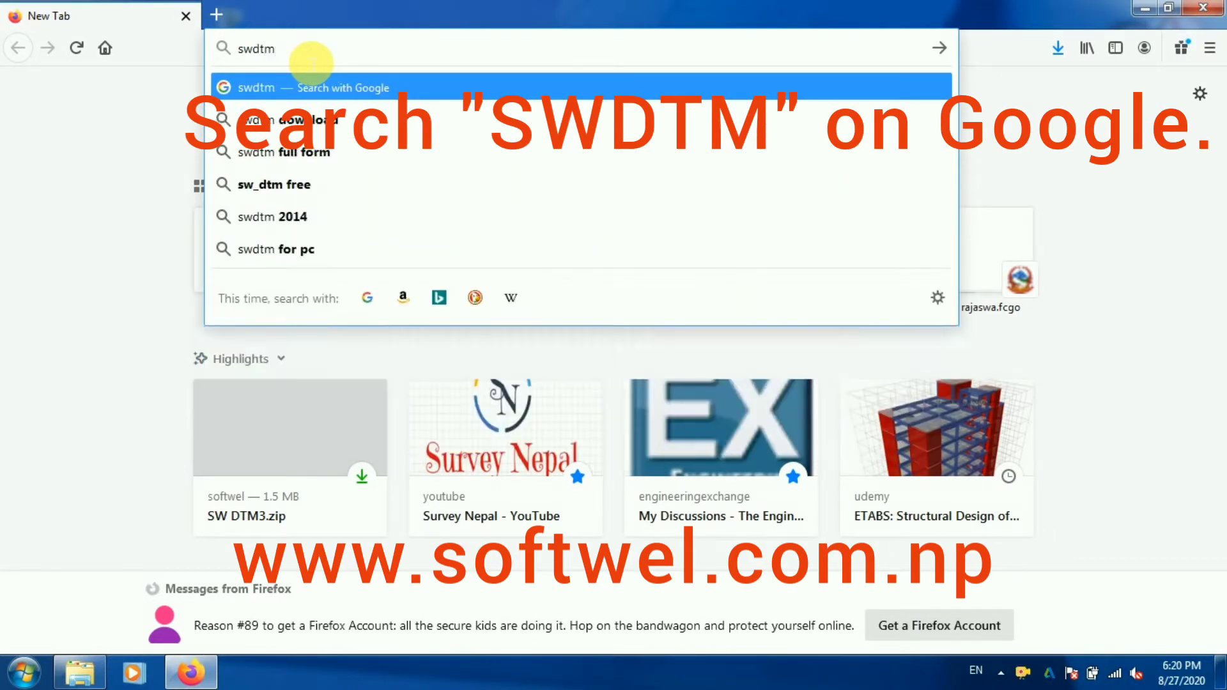
{"action": "key", "text": "Return"}
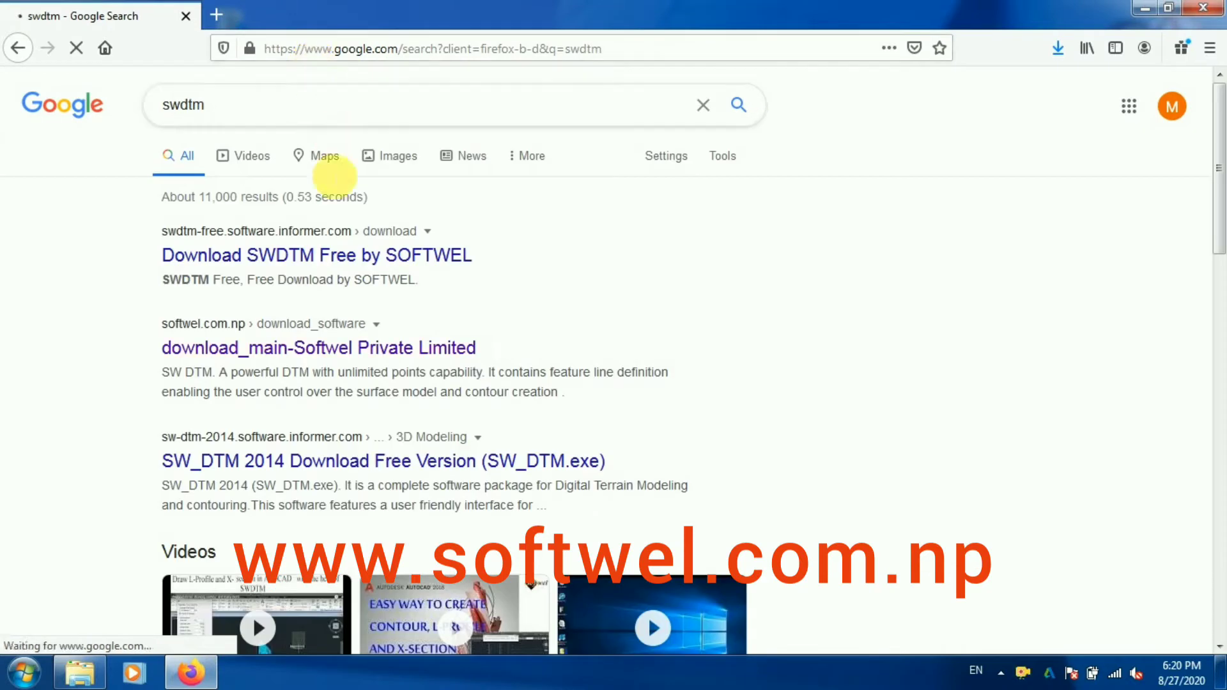
Step: Open the Softwel result and browse down the Softwel home page
{"action": "left_click", "coordinate": [309, 348]}
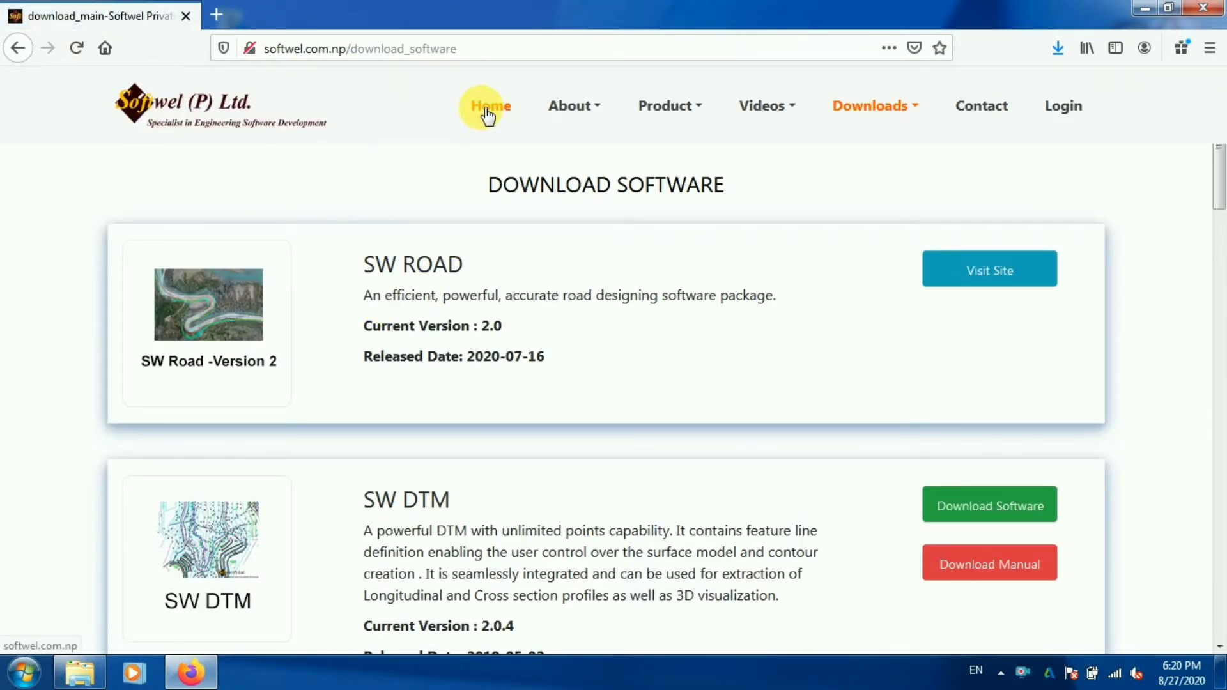
{"action": "left_click", "coordinate": [489, 109]}
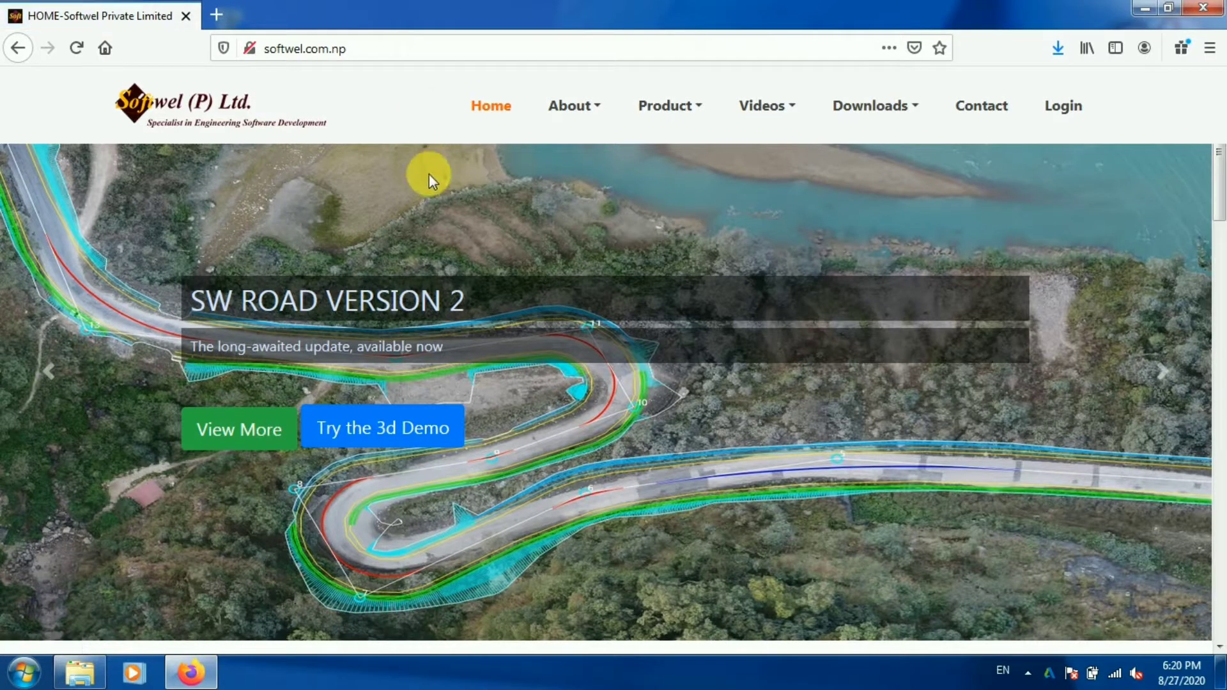
{"action": "scroll", "coordinate": [428, 174], "scroll_direction": "down", "scroll_amount": 2}
{"action": "scroll", "coordinate": [419, 274], "scroll_direction": "down", "scroll_amount": 3}
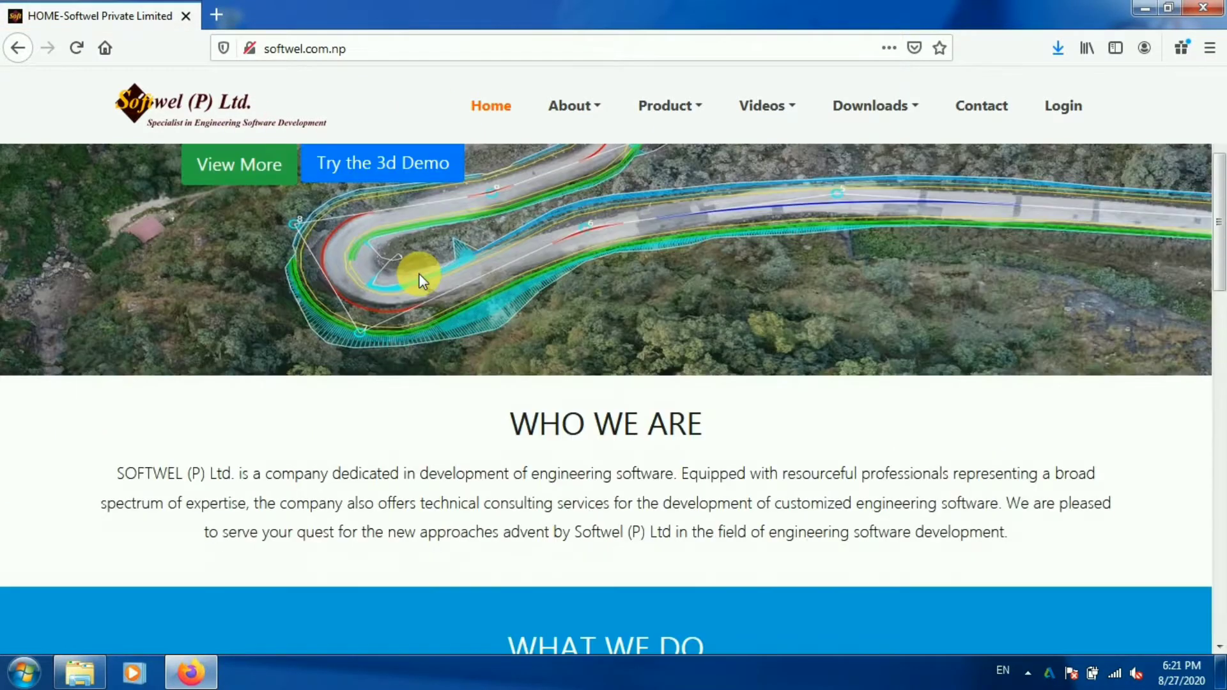
{"action": "scroll", "coordinate": [419, 274], "scroll_direction": "down", "scroll_amount": 6}
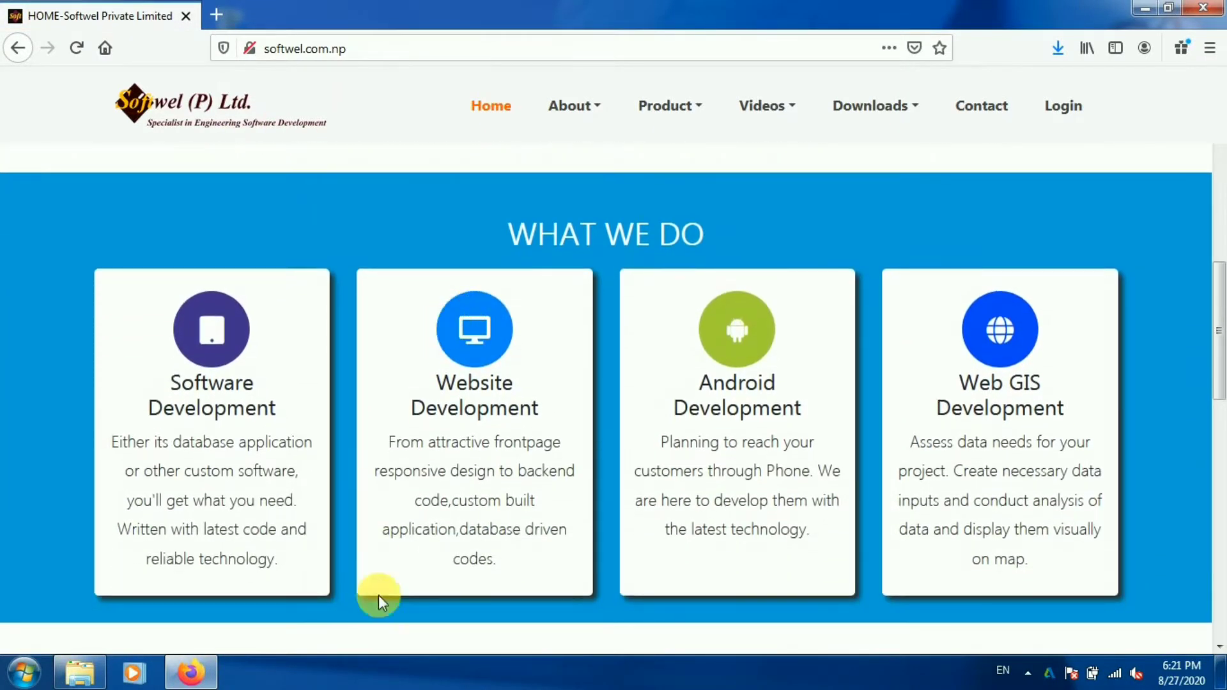
{"action": "scroll", "coordinate": [481, 411], "scroll_direction": "down", "scroll_amount": 10}
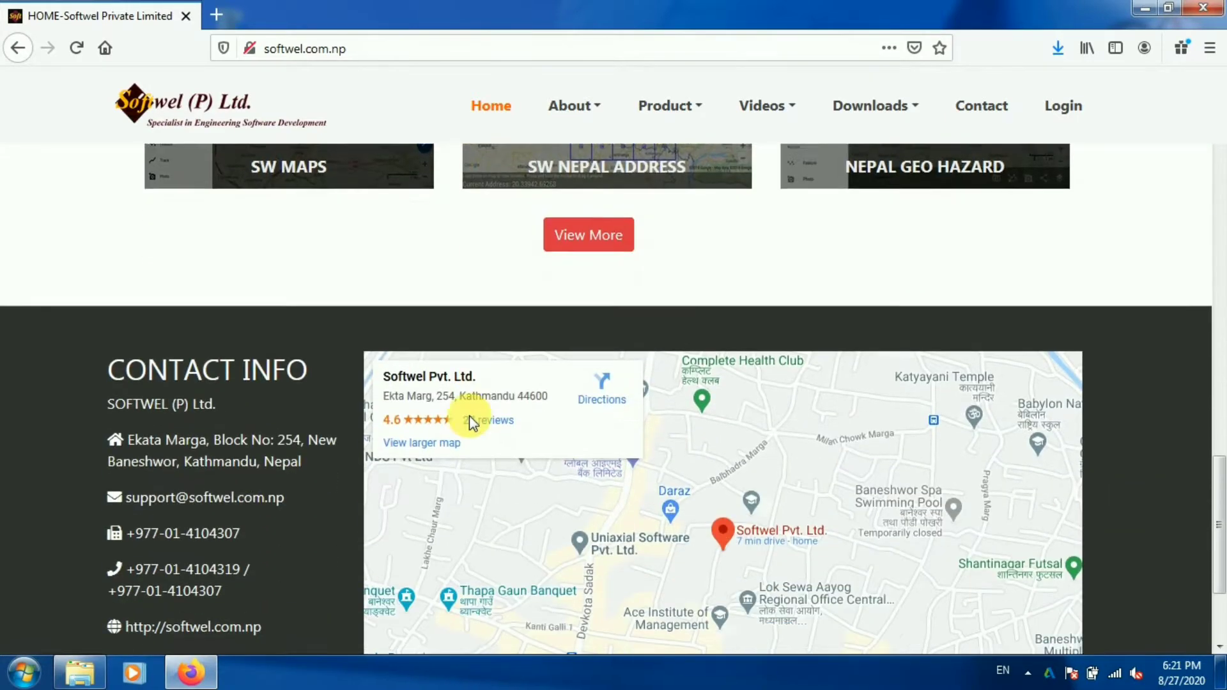
{"action": "scroll", "coordinate": [469, 422], "scroll_direction": "down", "scroll_amount": 3}
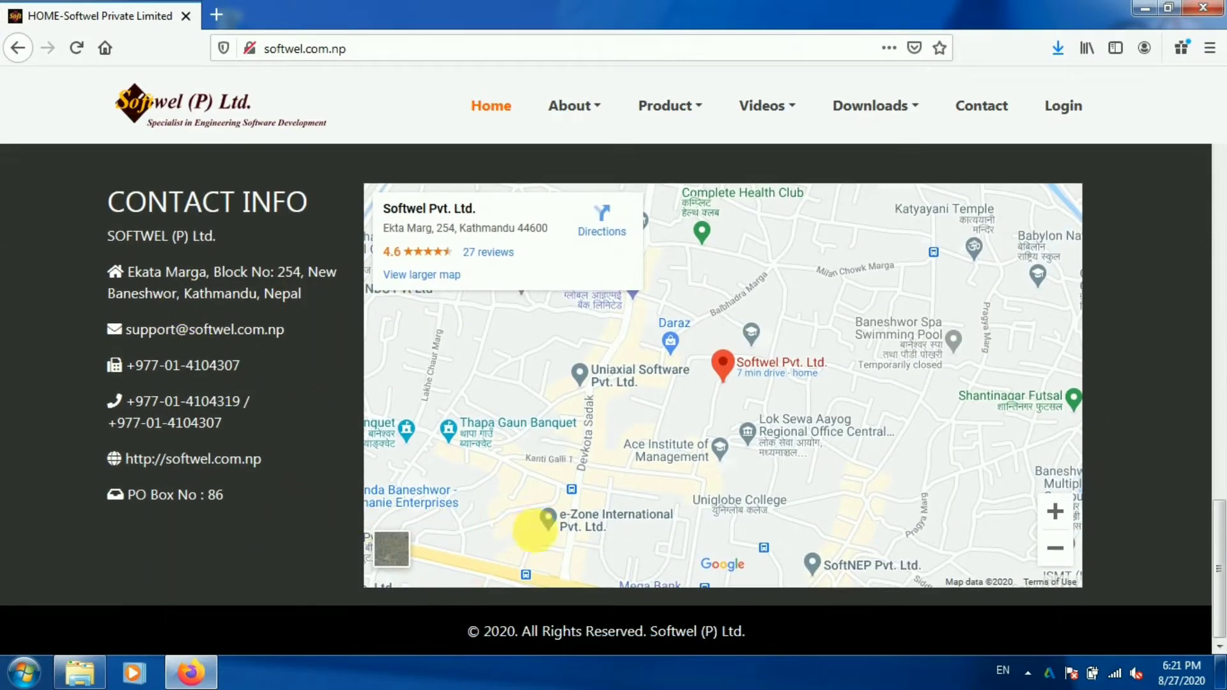
Step: Read the About > Company Profile page, then reveal the Downloads list
{"action": "left_click", "coordinate": [579, 108]}
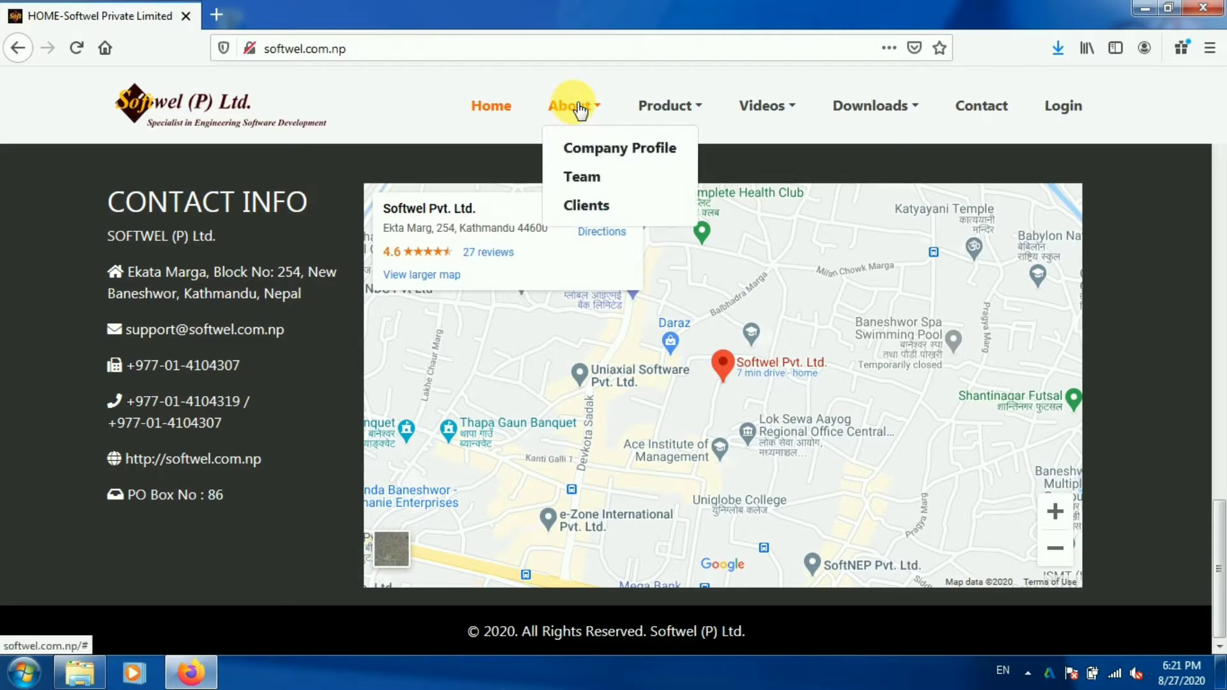
{"action": "left_click", "coordinate": [583, 148]}
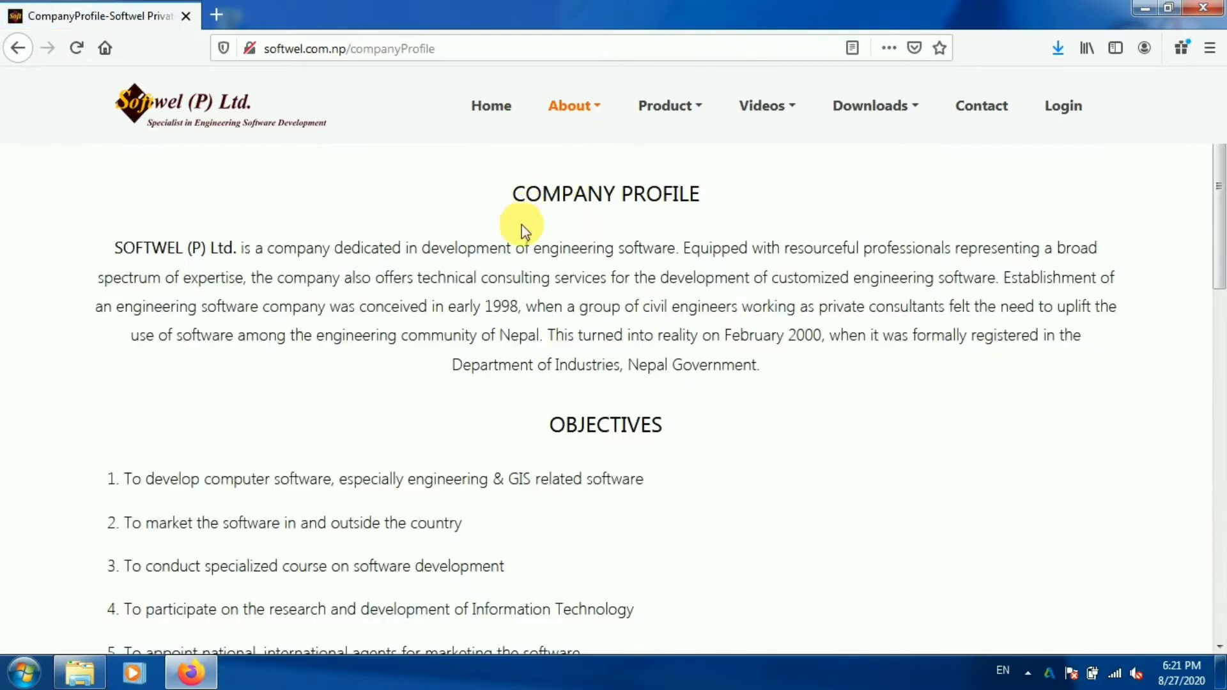
{"action": "scroll", "coordinate": [521, 231], "scroll_direction": "down", "scroll_amount": 10}
{"action": "scroll", "coordinate": [521, 231], "scroll_direction": "up", "scroll_amount": 8}
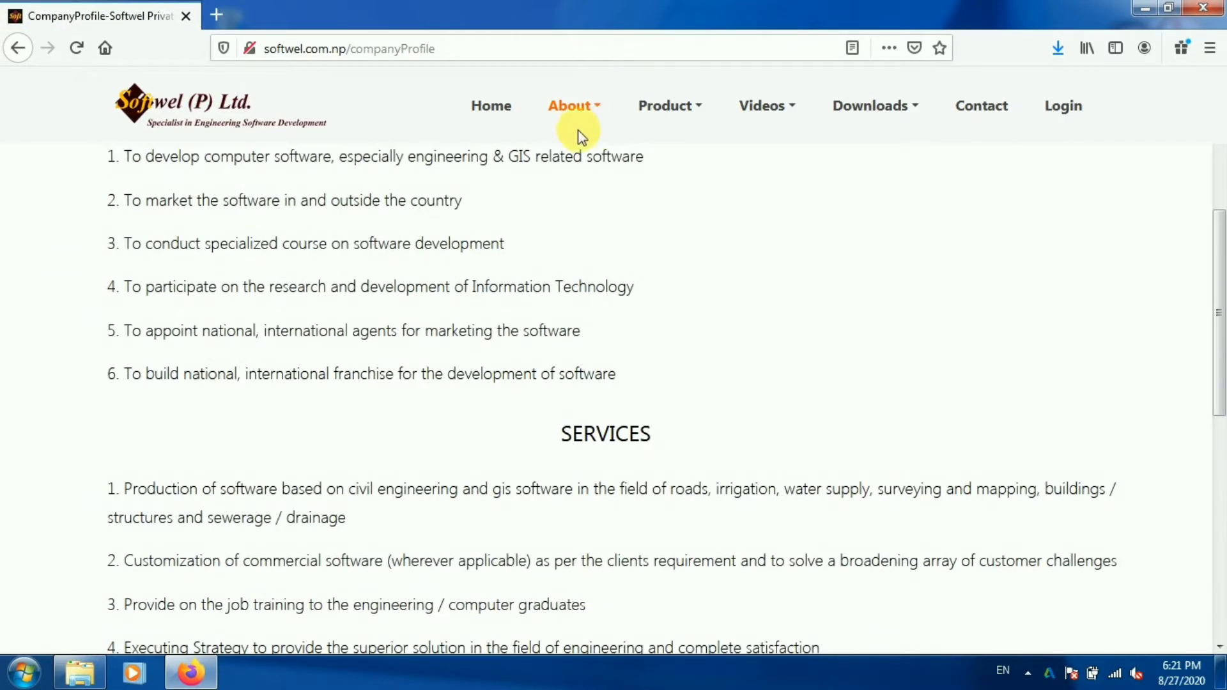
{"action": "left_click", "coordinate": [856, 109]}
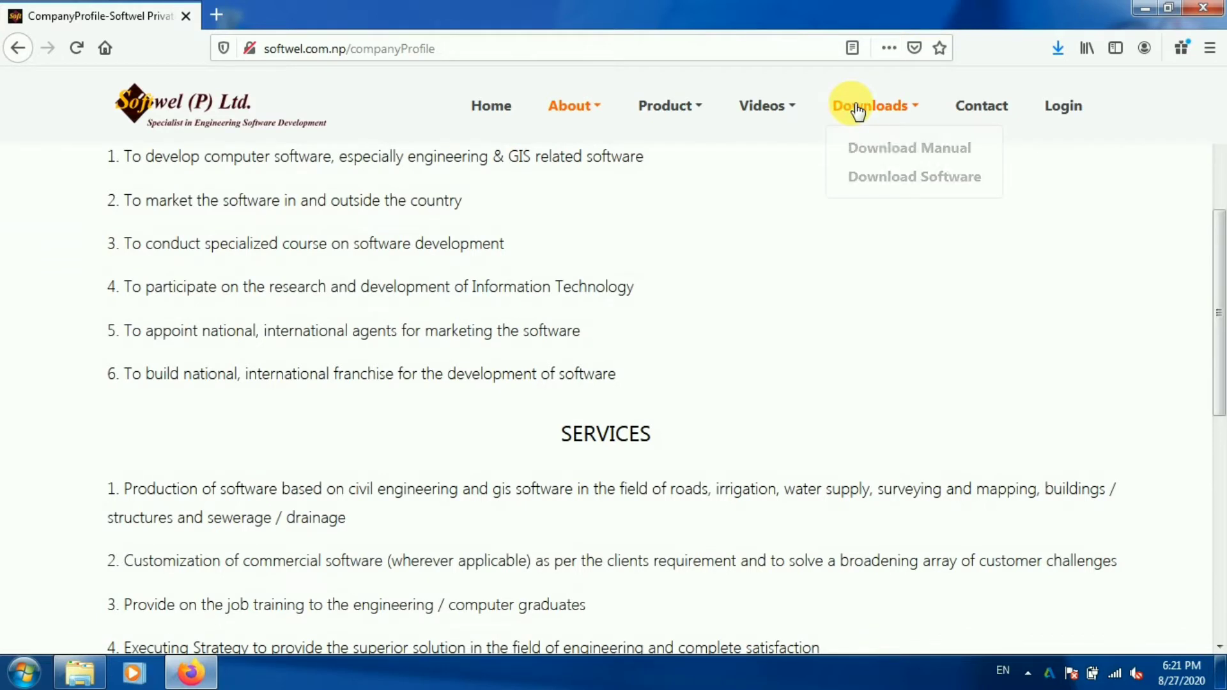
Step: Open Download Software and scroll the product list to the SW DTM 2.0.4 card
{"action": "left_click", "coordinate": [912, 179]}
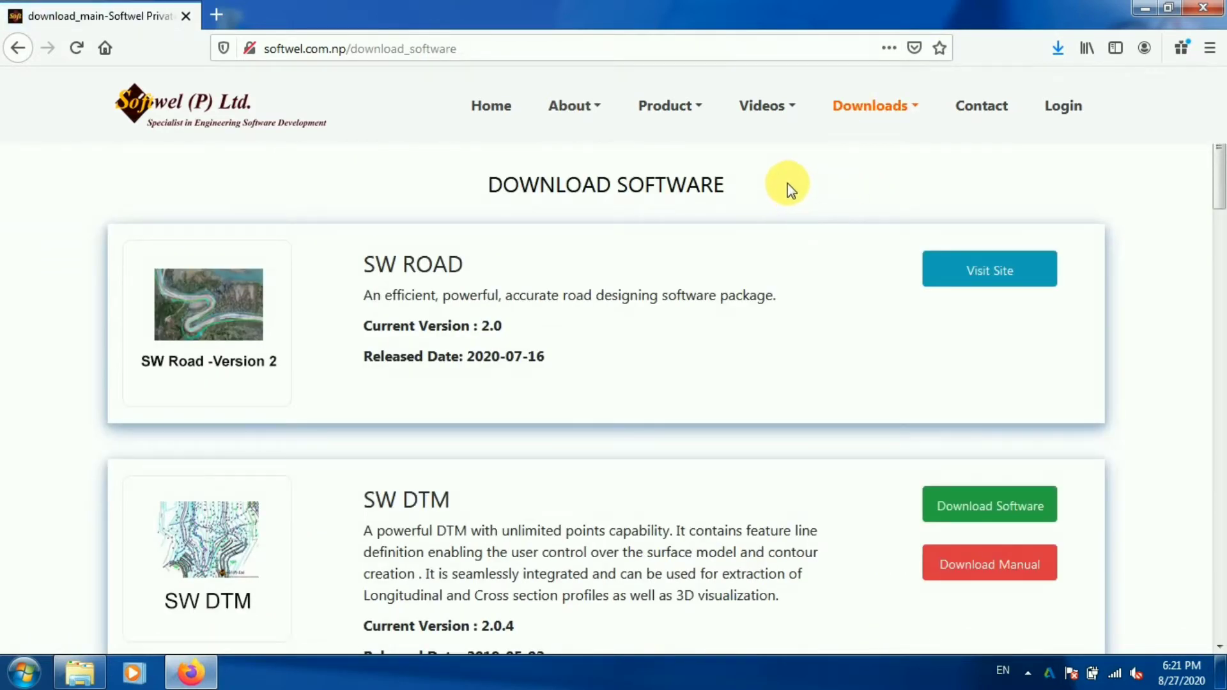
{"action": "scroll", "coordinate": [786, 185], "scroll_direction": "down", "scroll_amount": 2}
{"action": "scroll", "coordinate": [496, 224], "scroll_direction": "up", "scroll_amount": 2}
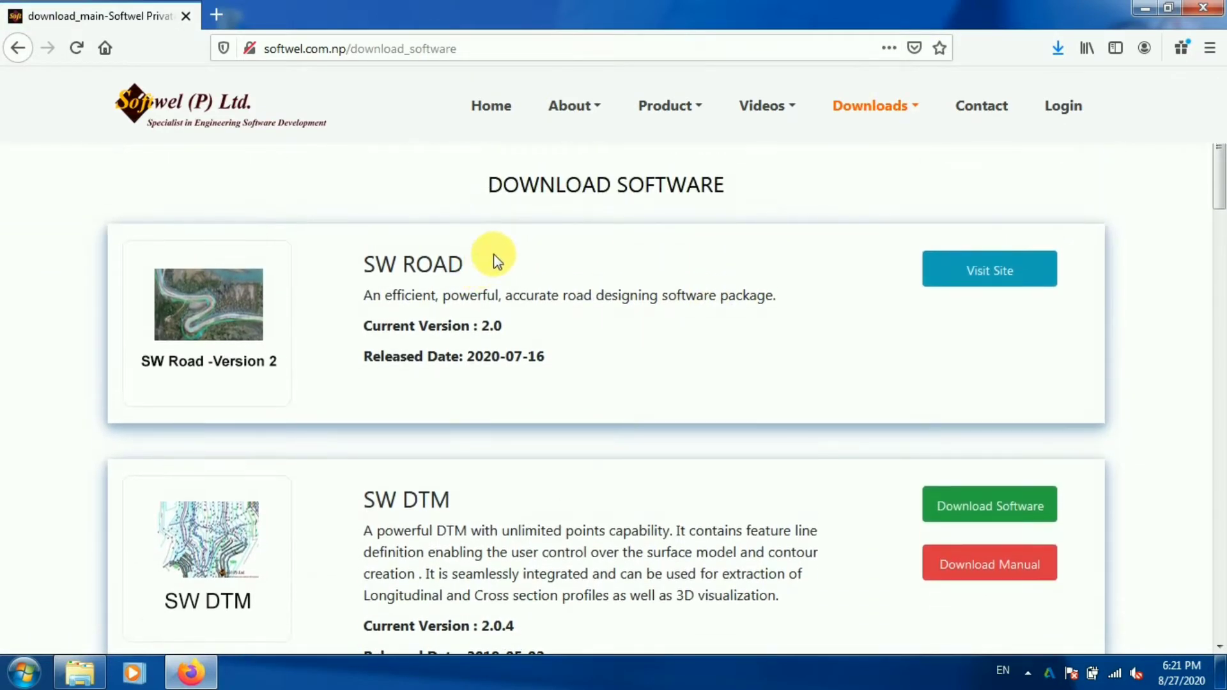
{"action": "scroll", "coordinate": [518, 255], "scroll_direction": "down", "scroll_amount": 2}
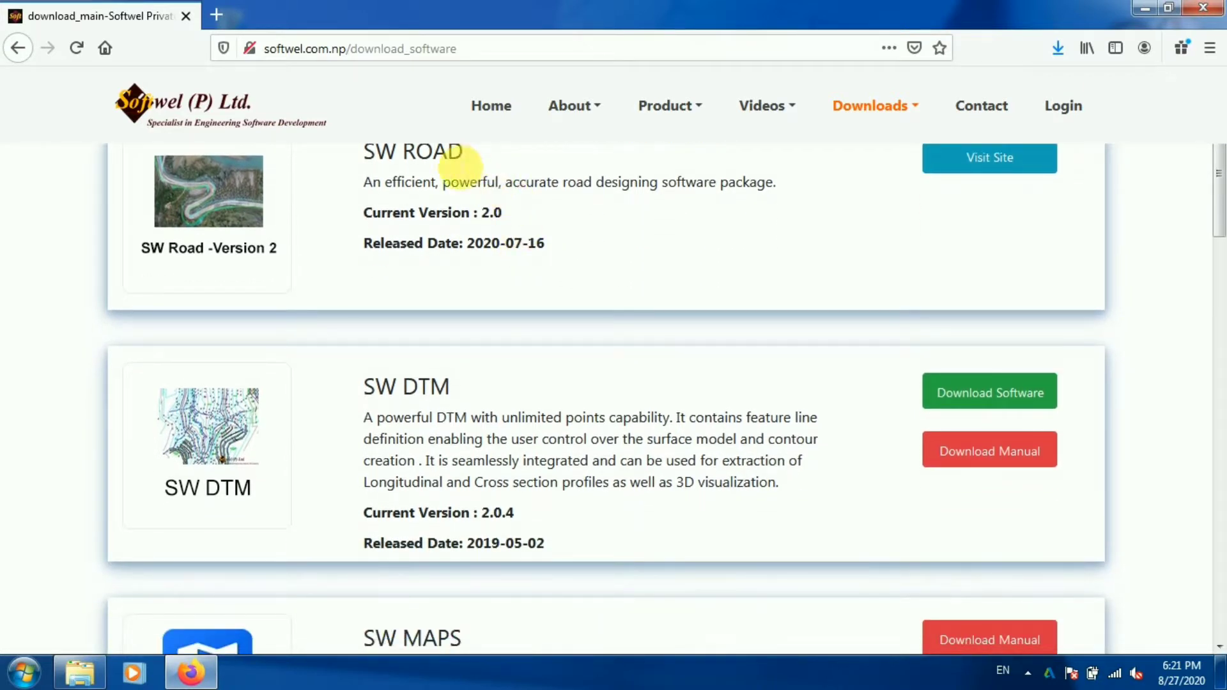
{"action": "scroll", "coordinate": [581, 256], "scroll_direction": "down", "scroll_amount": 4}
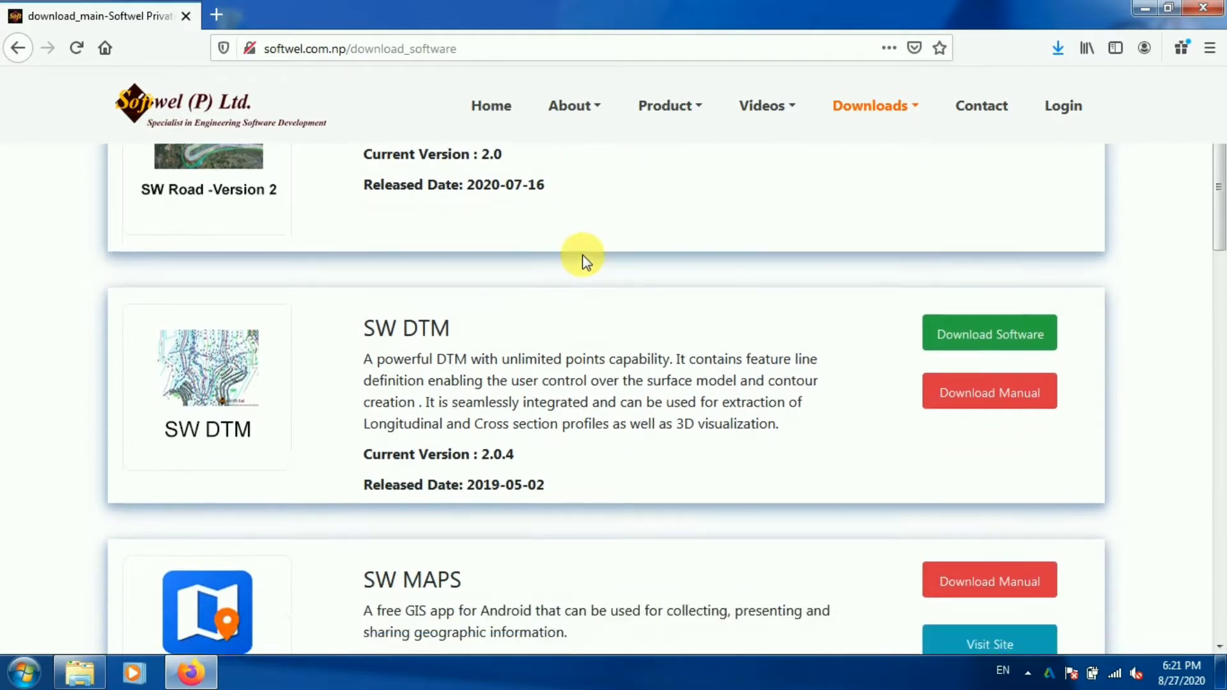
{"action": "scroll", "coordinate": [458, 413], "scroll_direction": "up", "scroll_amount": 2}
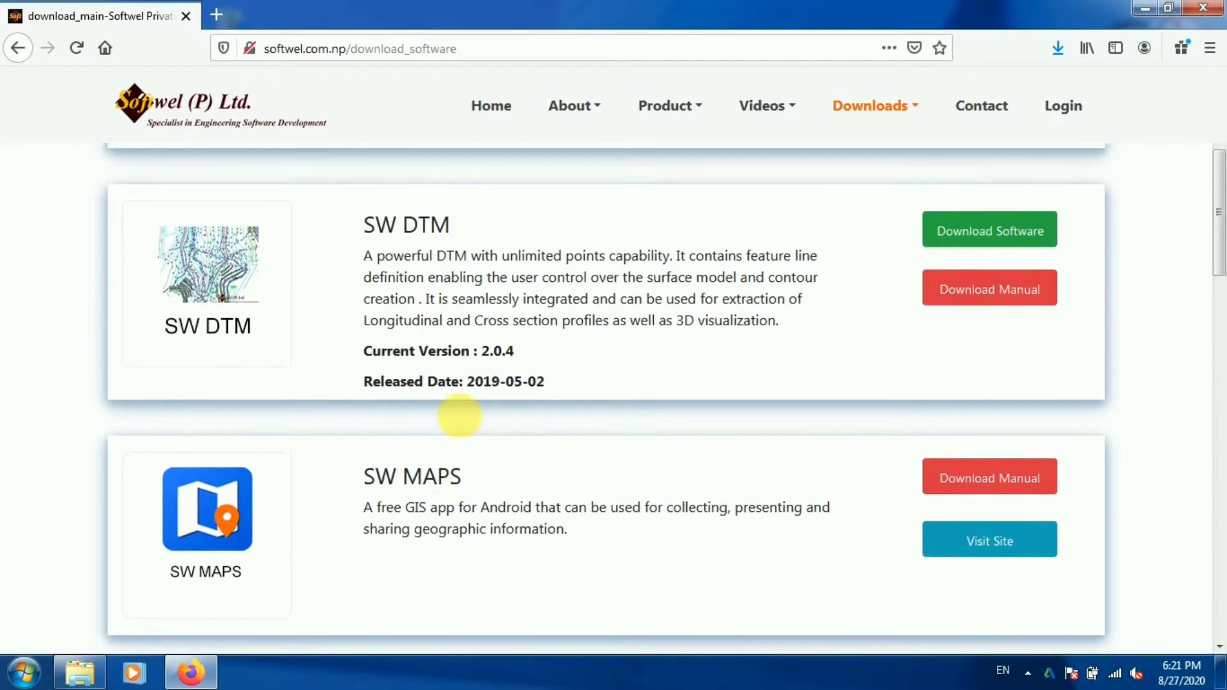
{"action": "scroll", "coordinate": [470, 486], "scroll_direction": "down", "scroll_amount": 2}
{"action": "scroll", "coordinate": [434, 505], "scroll_direction": "down", "scroll_amount": 2}
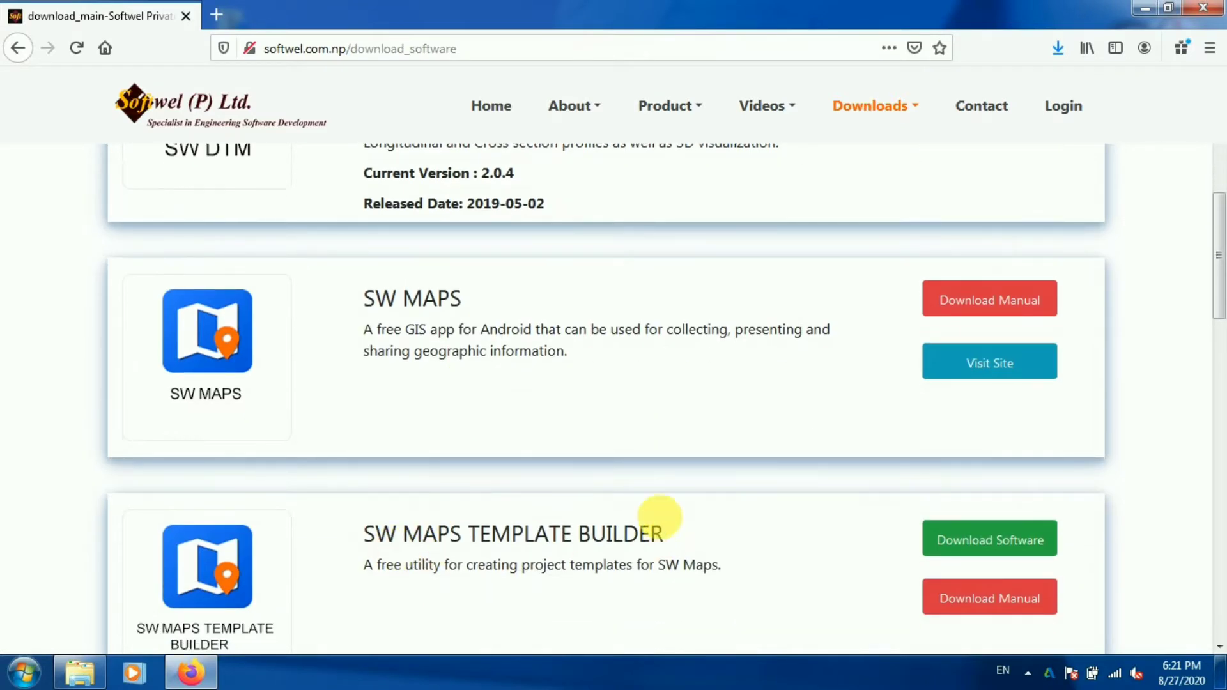
{"action": "scroll", "coordinate": [646, 466], "scroll_direction": "down", "scroll_amount": 4}
{"action": "scroll", "coordinate": [509, 364], "scroll_direction": "down", "scroll_amount": 2}
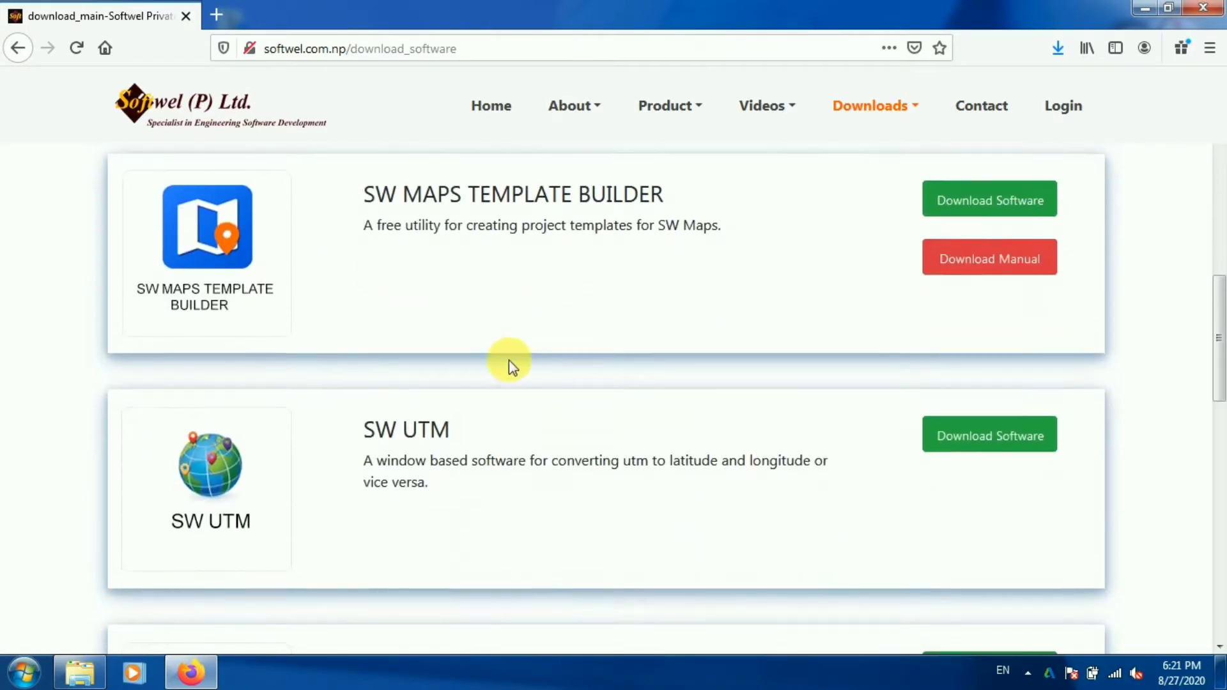
{"action": "scroll", "coordinate": [487, 422], "scroll_direction": "down", "scroll_amount": 4}
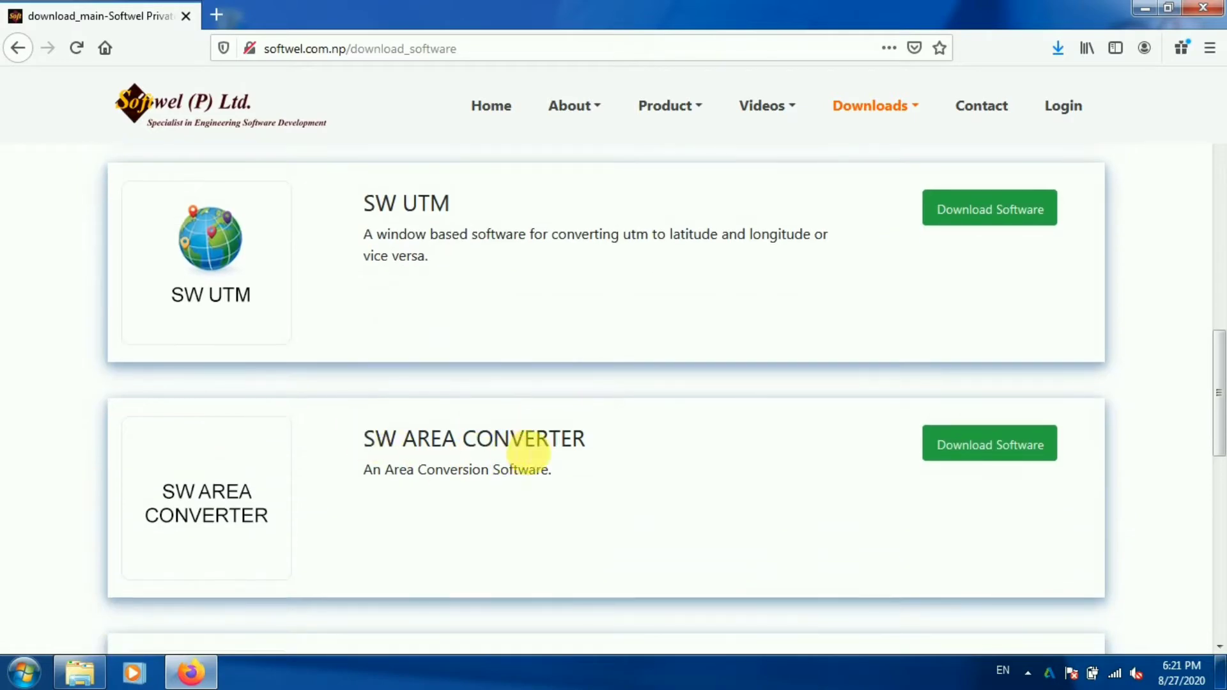
{"action": "scroll", "coordinate": [593, 446], "scroll_direction": "down", "scroll_amount": 6}
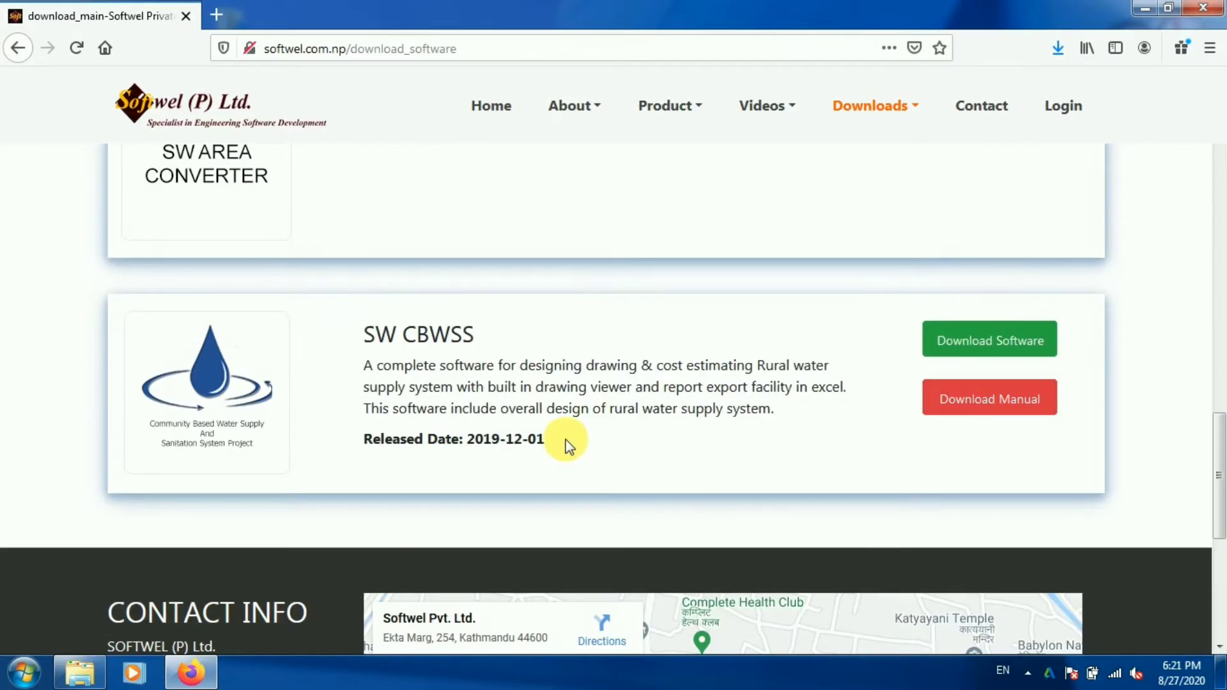
{"action": "scroll", "coordinate": [572, 367], "scroll_direction": "down", "scroll_amount": 6}
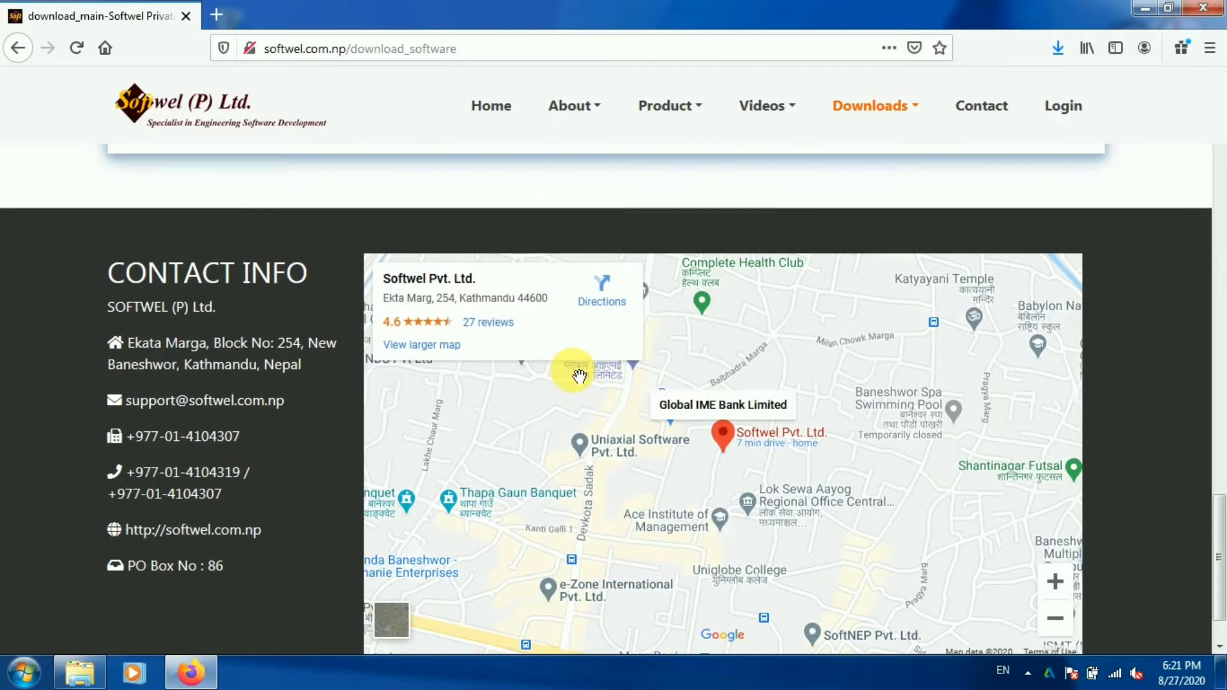
{"action": "scroll", "coordinate": [570, 371], "scroll_direction": "up", "scroll_amount": 20}
{"action": "scroll", "coordinate": [576, 370], "scroll_direction": "up", "scroll_amount": 6}
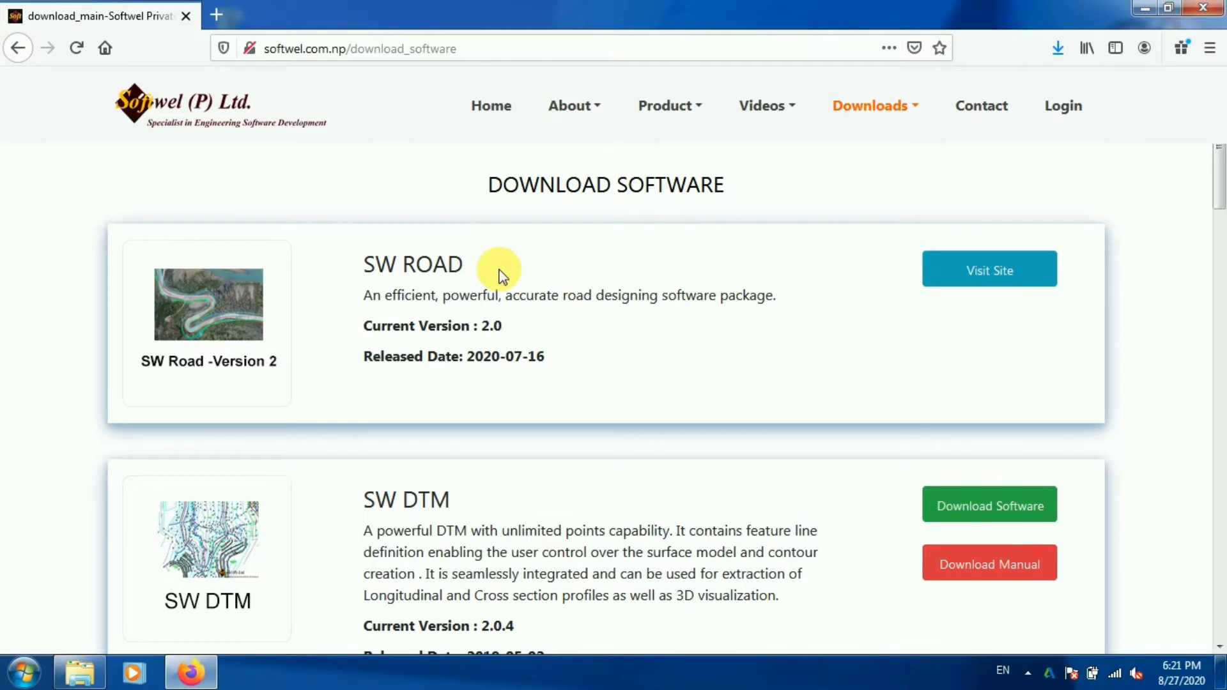
{"action": "scroll", "coordinate": [463, 301], "scroll_direction": "down", "scroll_amount": 2}
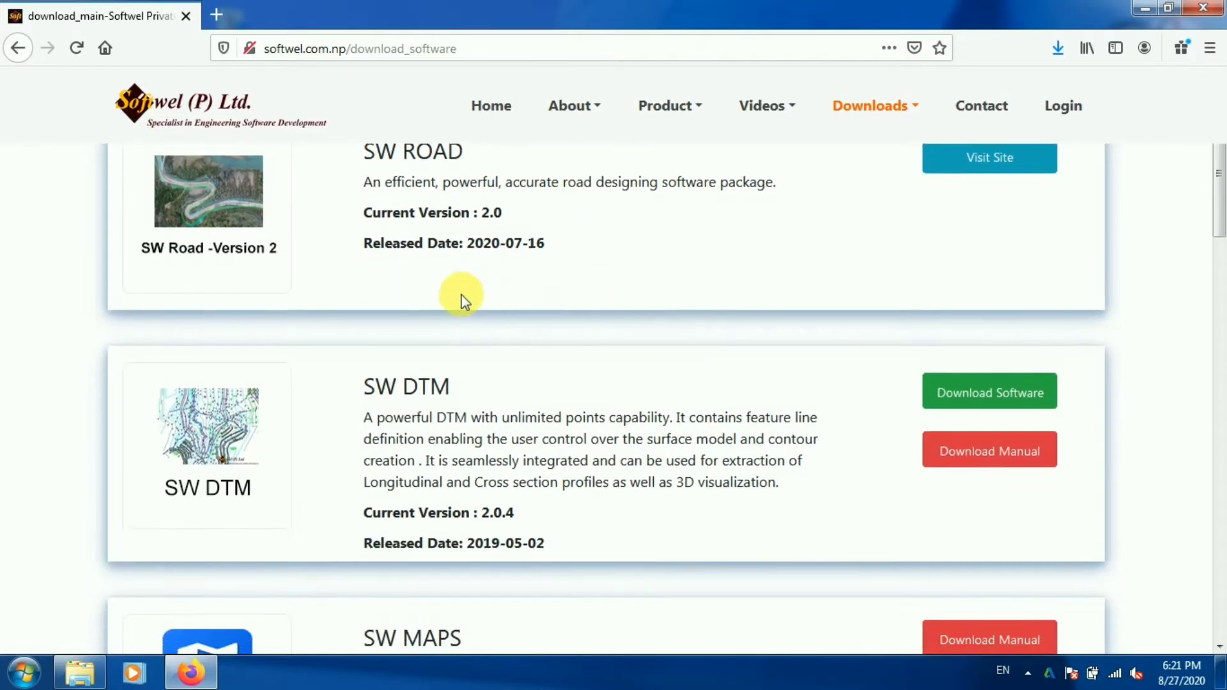
{"action": "scroll", "coordinate": [397, 306], "scroll_direction": "down", "scroll_amount": 4}
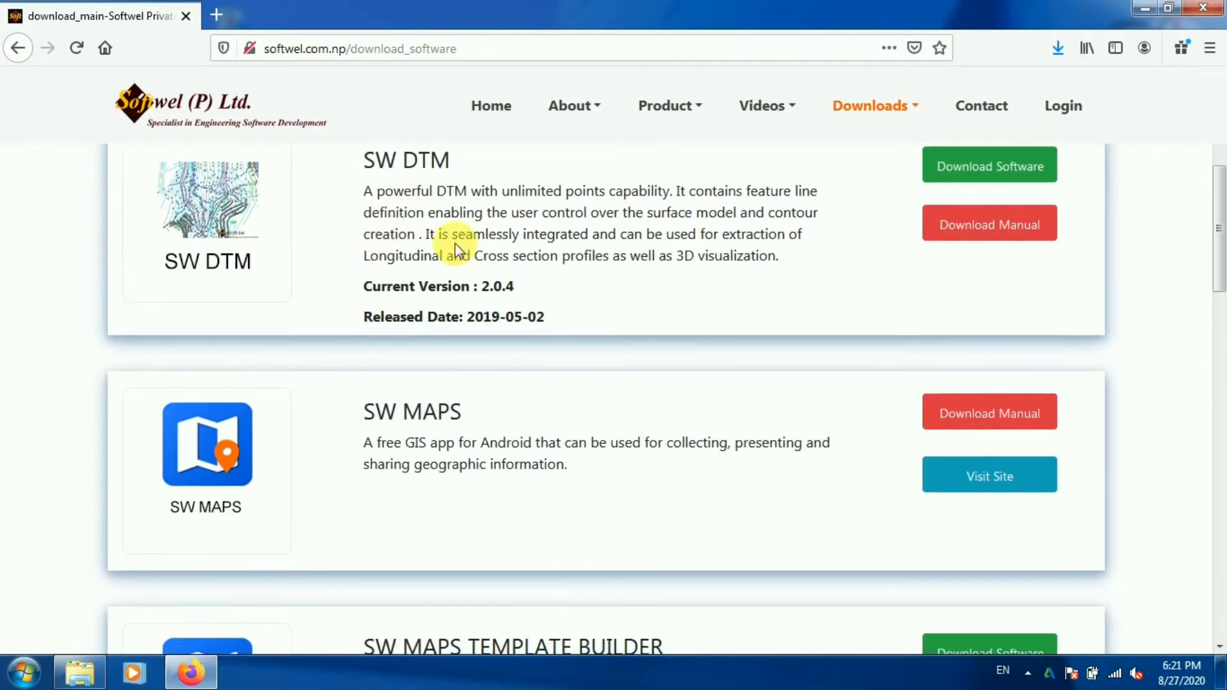
{"action": "scroll", "coordinate": [452, 247], "scroll_direction": "up", "scroll_amount": 2}
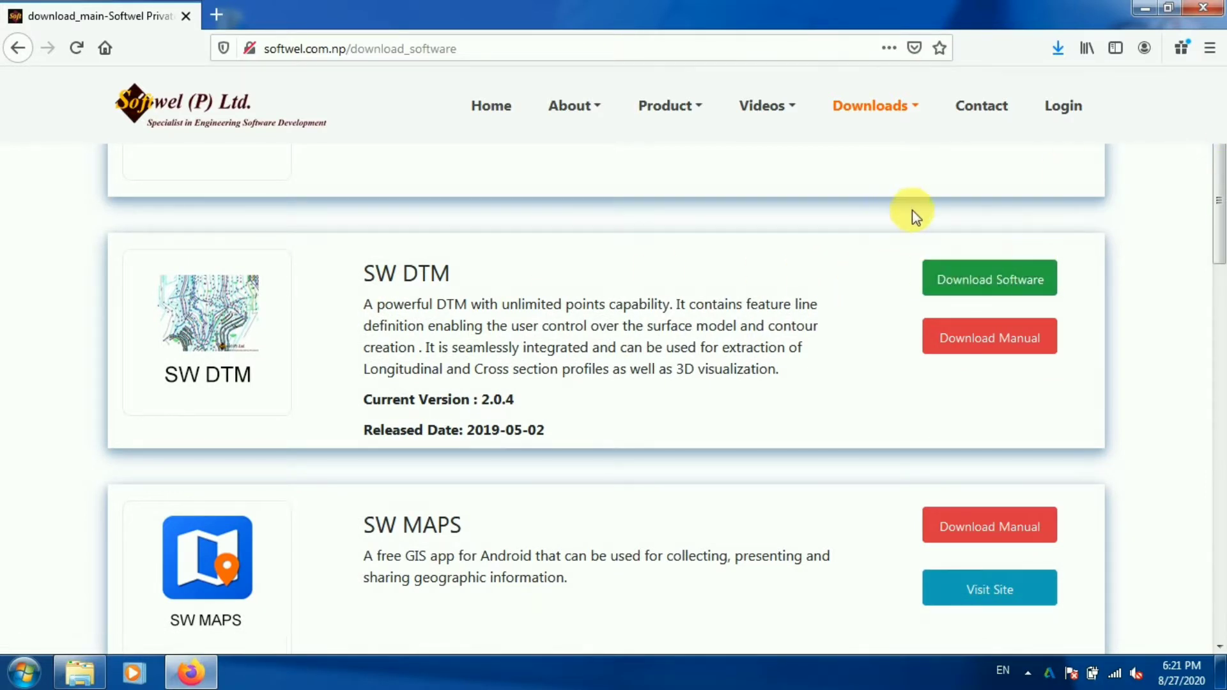
Step: Close Firefox and select the SW DTM shortcut on the desktop
{"action": "left_click", "coordinate": [1210, 9]}
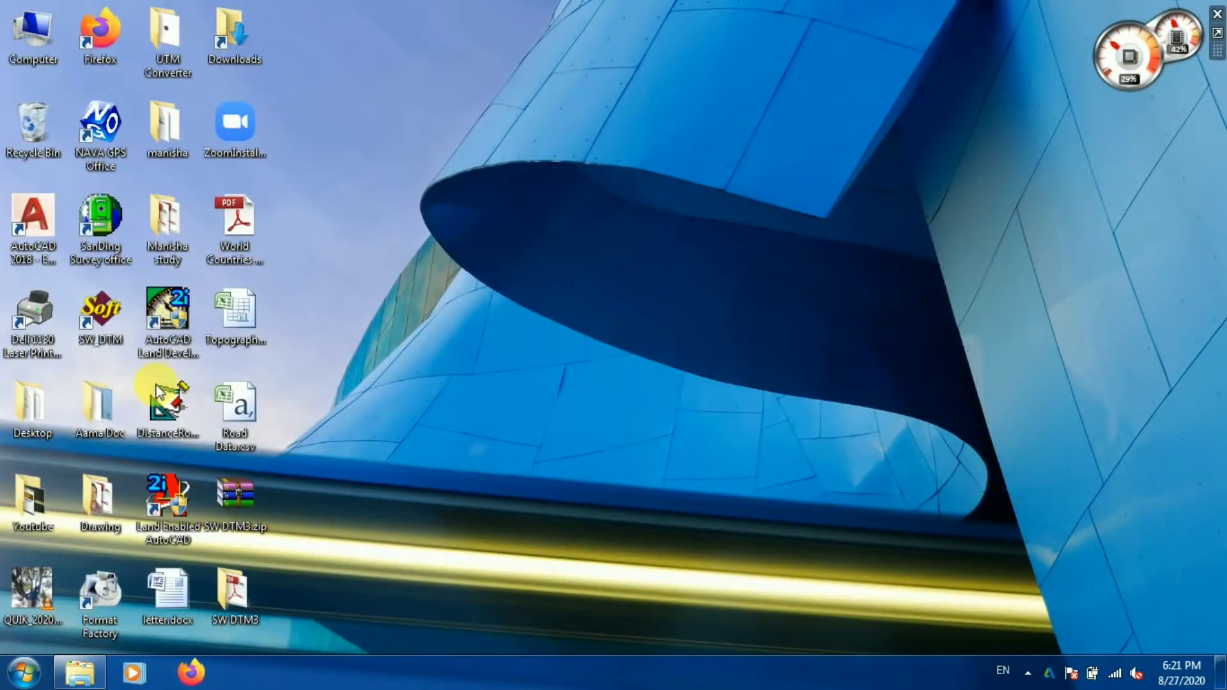
{"action": "left_click", "coordinate": [96, 327]}
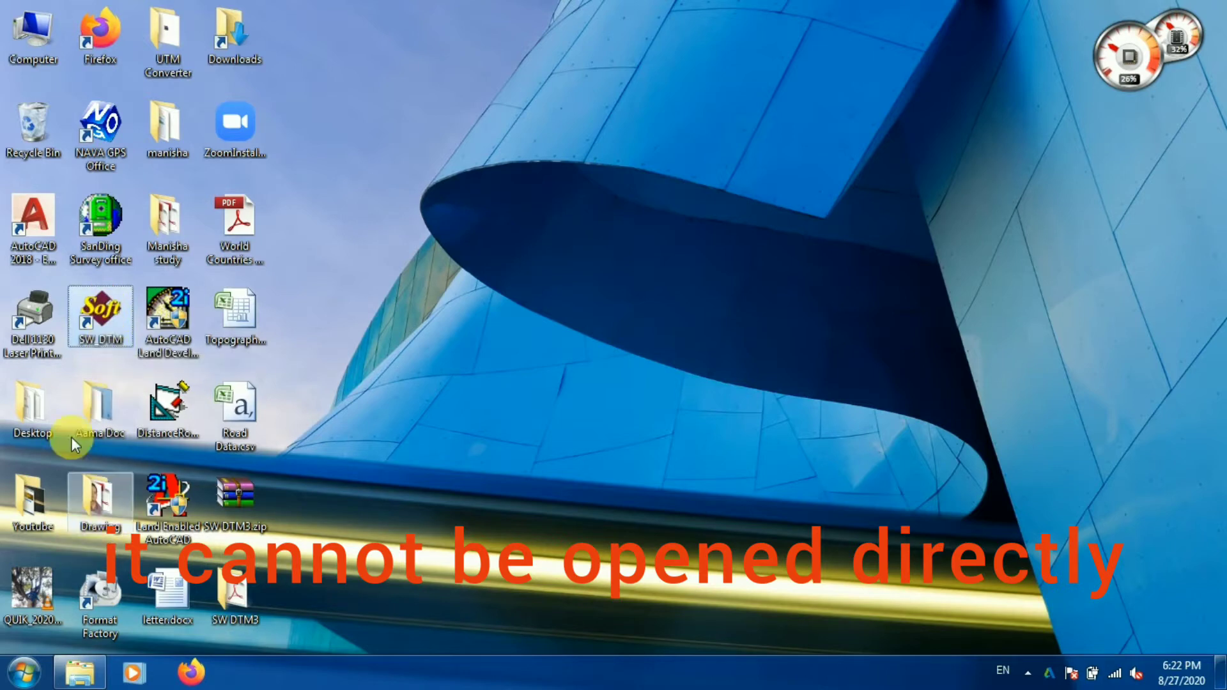
Step: Launch AutoCAD 2018, create Drawing1 from acad.dwt, and return to the desktop
{"action": "double_click", "coordinate": [34, 215]}
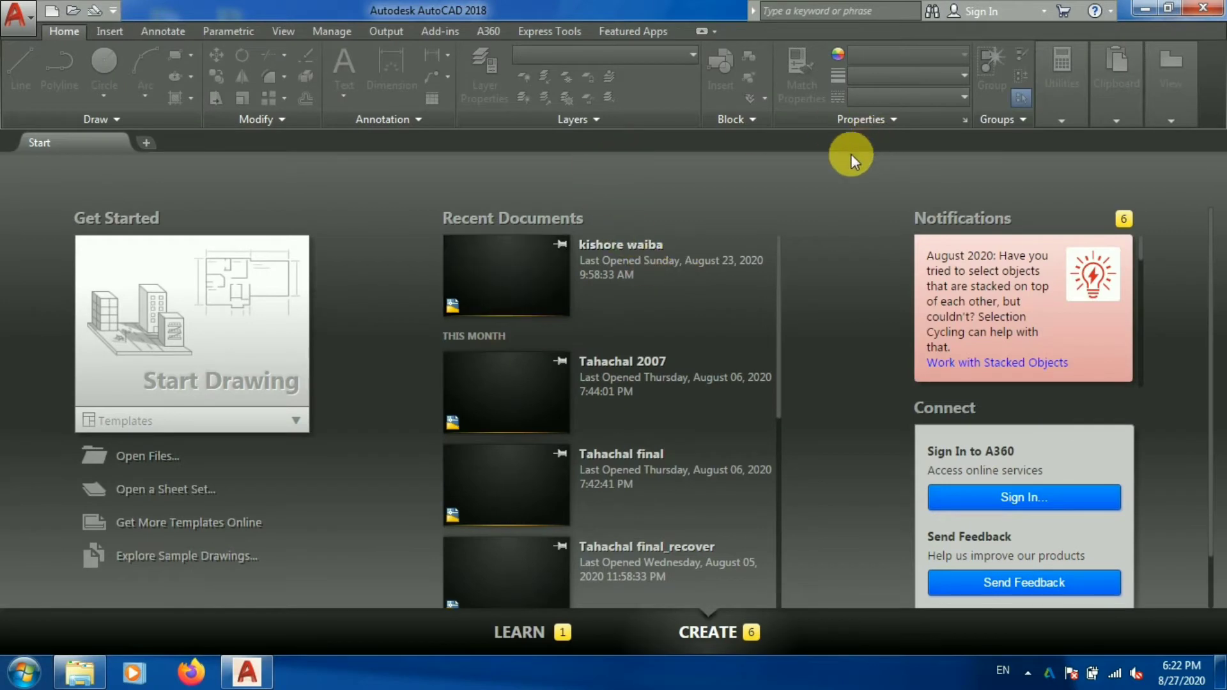
{"action": "left_click", "coordinate": [53, 13]}
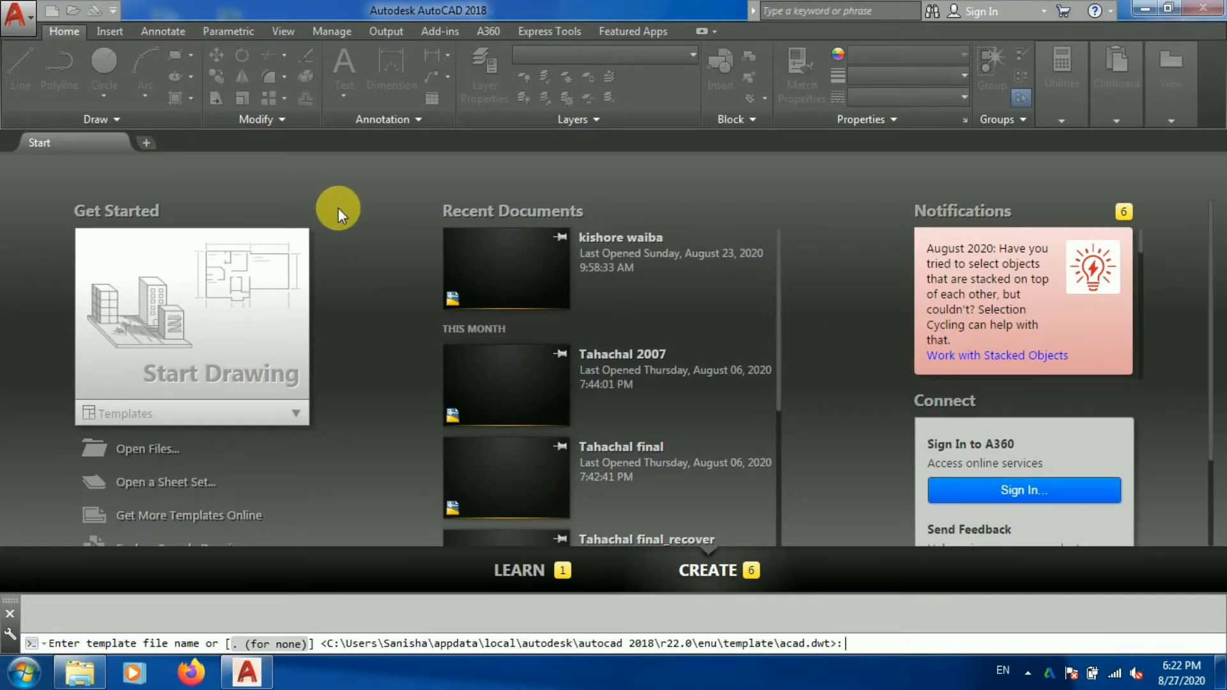
{"action": "key", "text": "Return"}
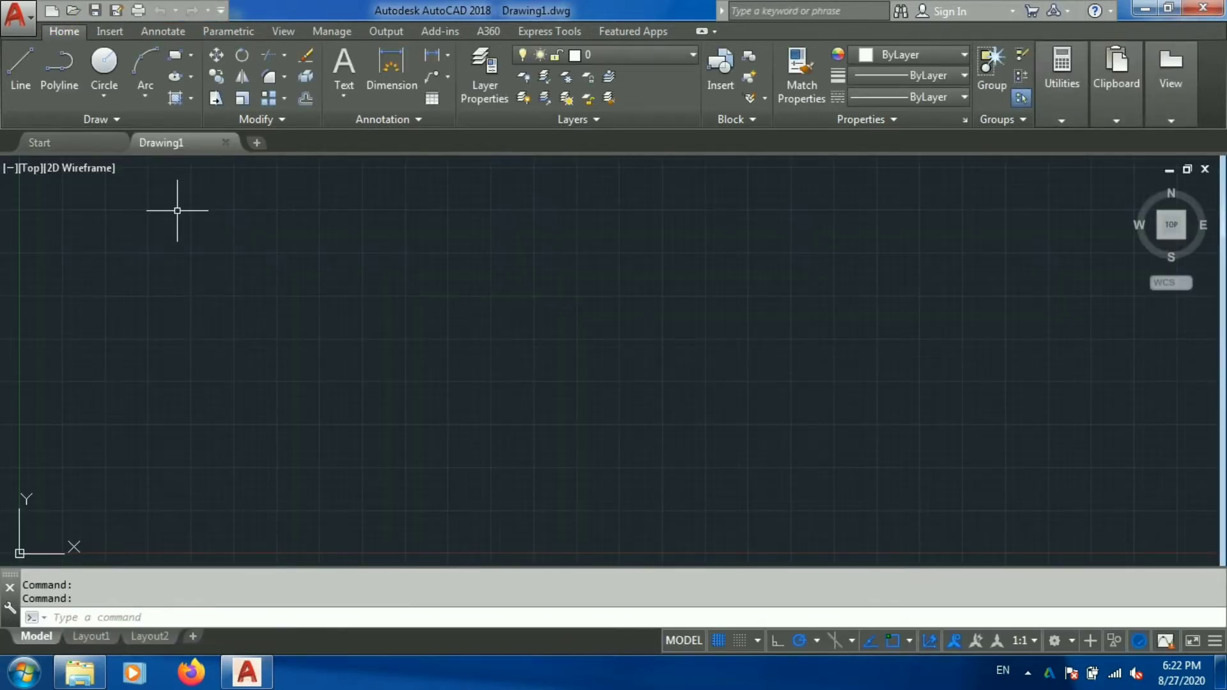
{"action": "key", "text": "super+d"}
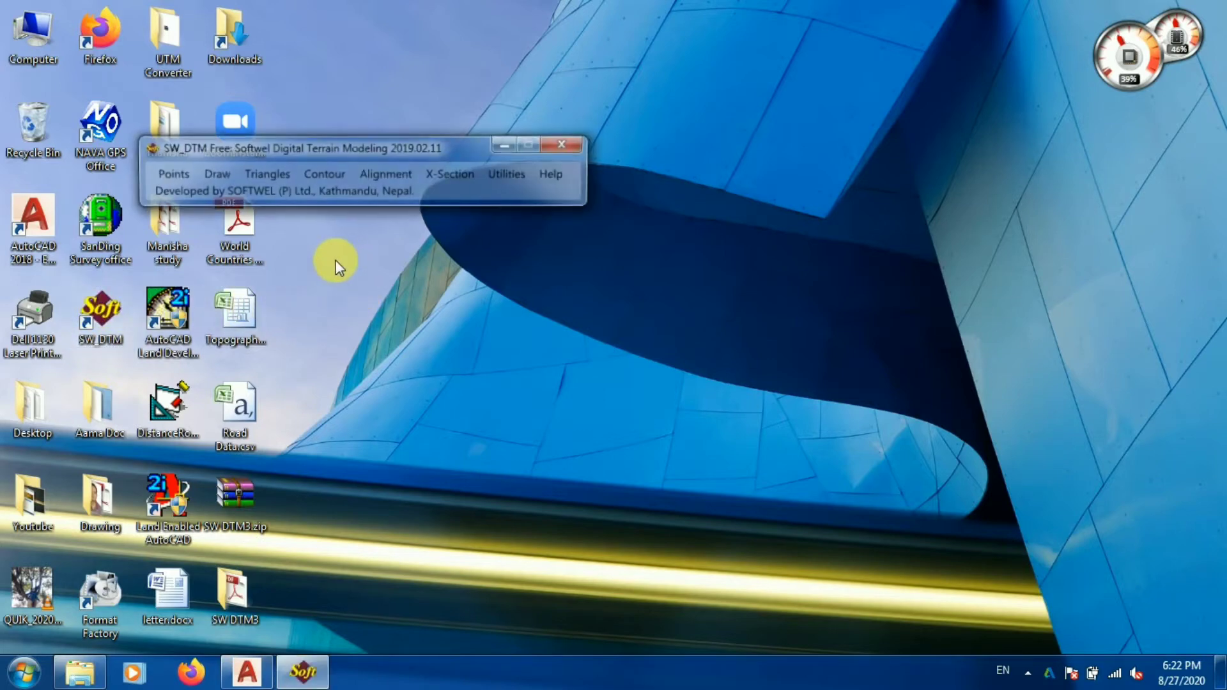
Step: Move SW_DTM to the top-left, check its Points menu, and select Topography.xlsx
{"action": "left_click", "coordinate": [245, 672]}
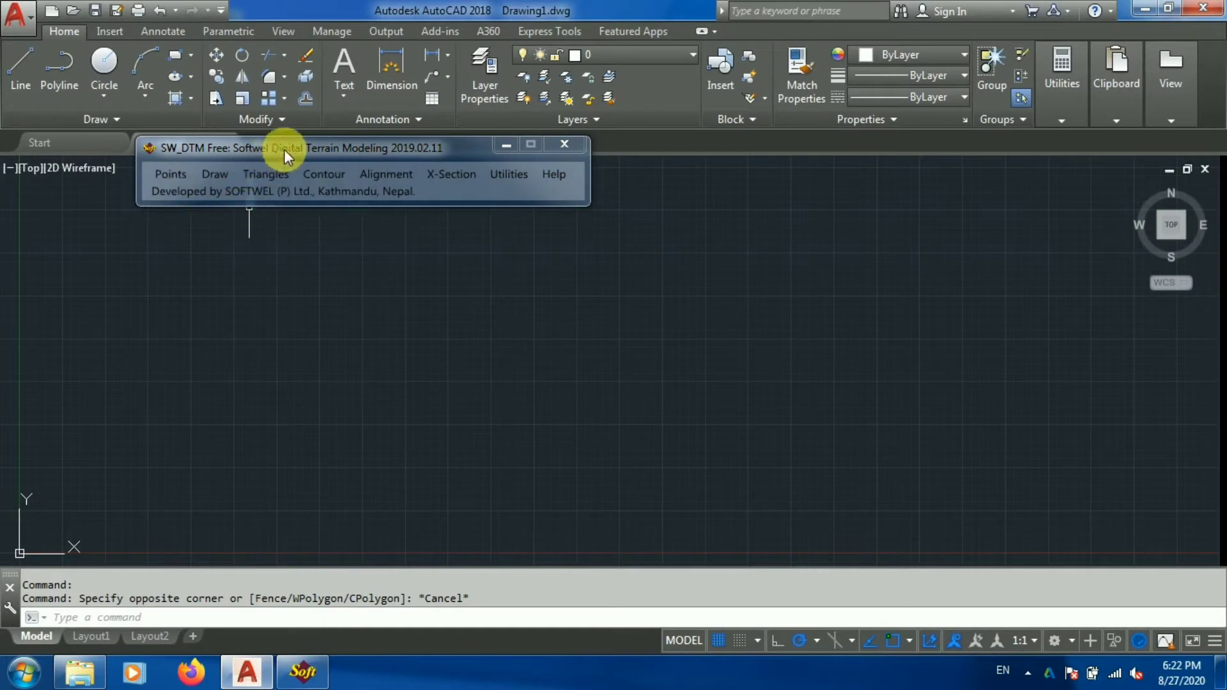
{"action": "mouse_move", "coordinate": [356, 143]}
{"action": "left_mouse_down"}
{"action": "mouse_move", "coordinate": [202, 178]}
{"action": "mouse_move", "coordinate": [283, 69]}
{"action": "mouse_move", "coordinate": [255, 55]}
{"action": "mouse_move", "coordinate": [391, 83]}
{"action": "mouse_move", "coordinate": [381, 52]}
{"action": "left_mouse_up"}
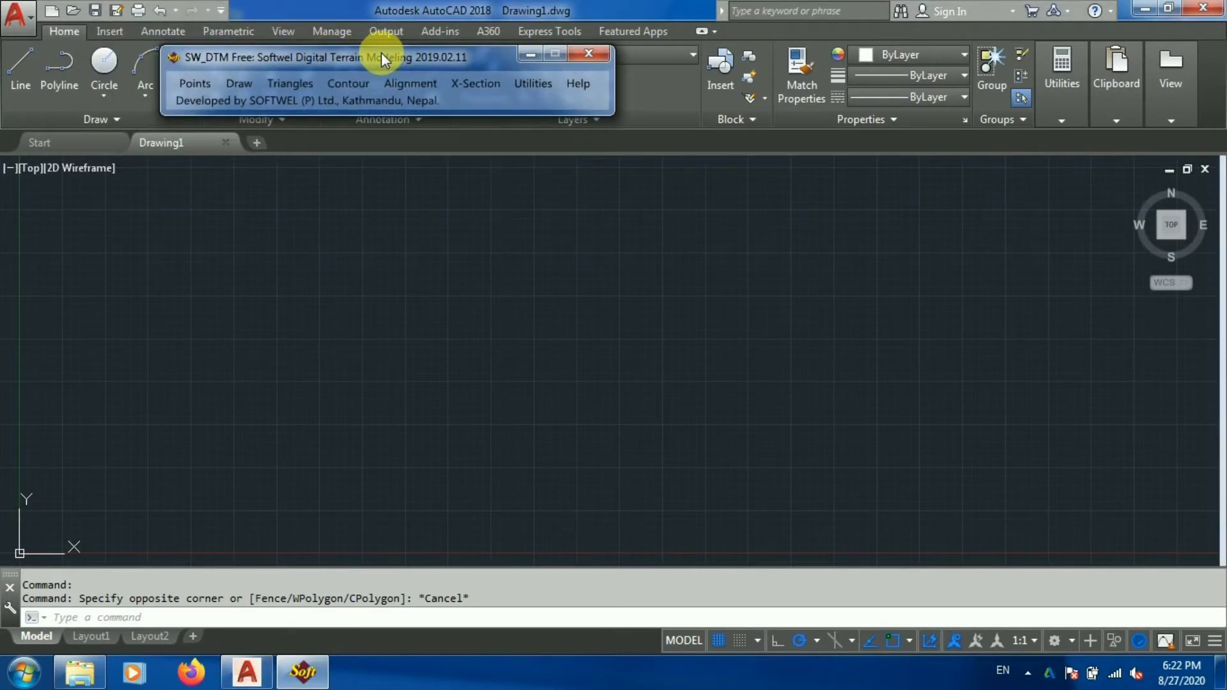
{"action": "left_click", "coordinate": [195, 83]}
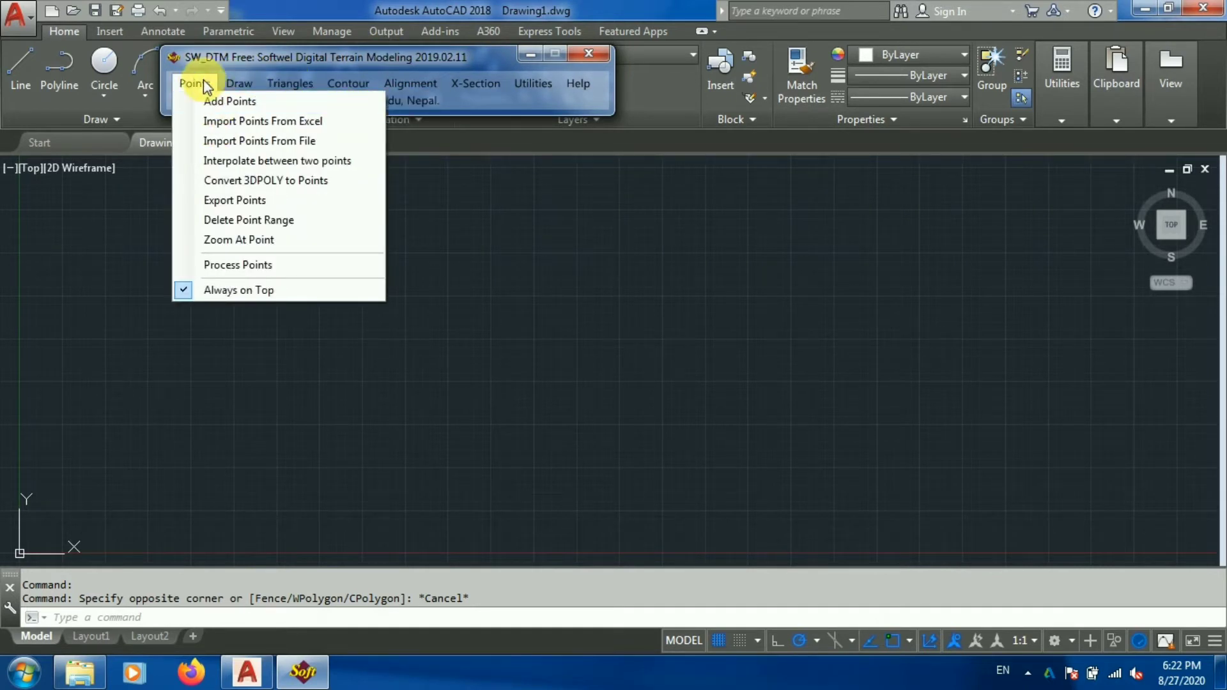
{"action": "left_click", "coordinate": [373, 56]}
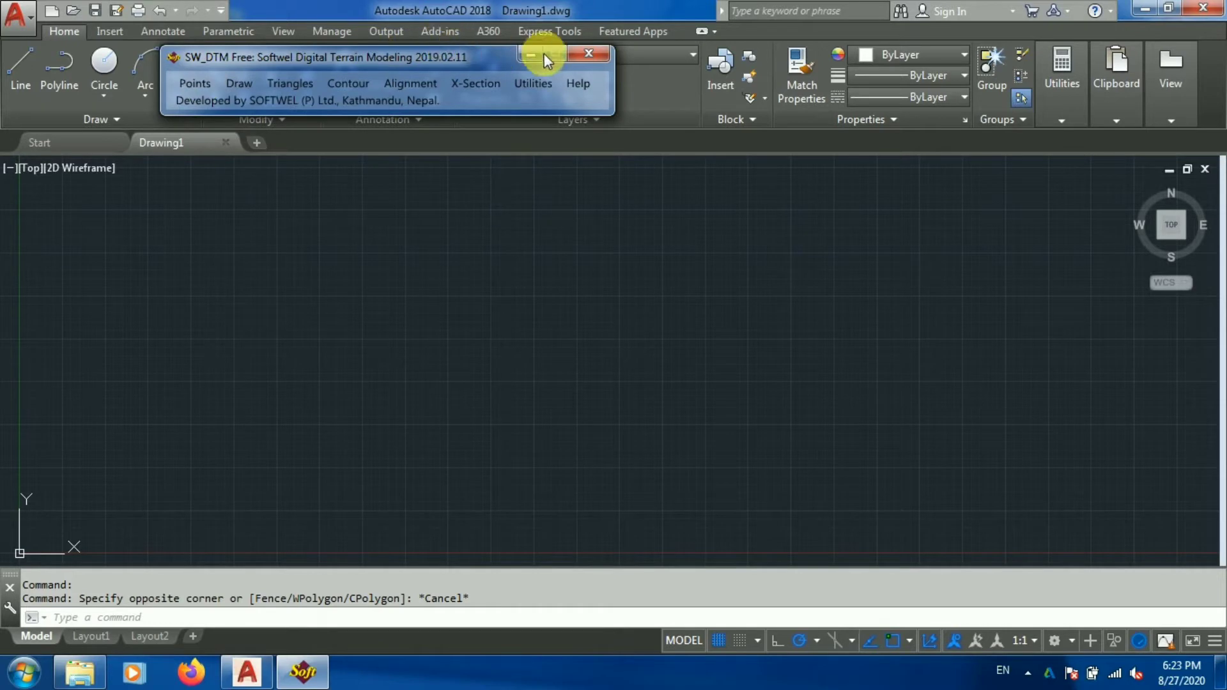
{"action": "left_click", "coordinate": [1145, 9]}
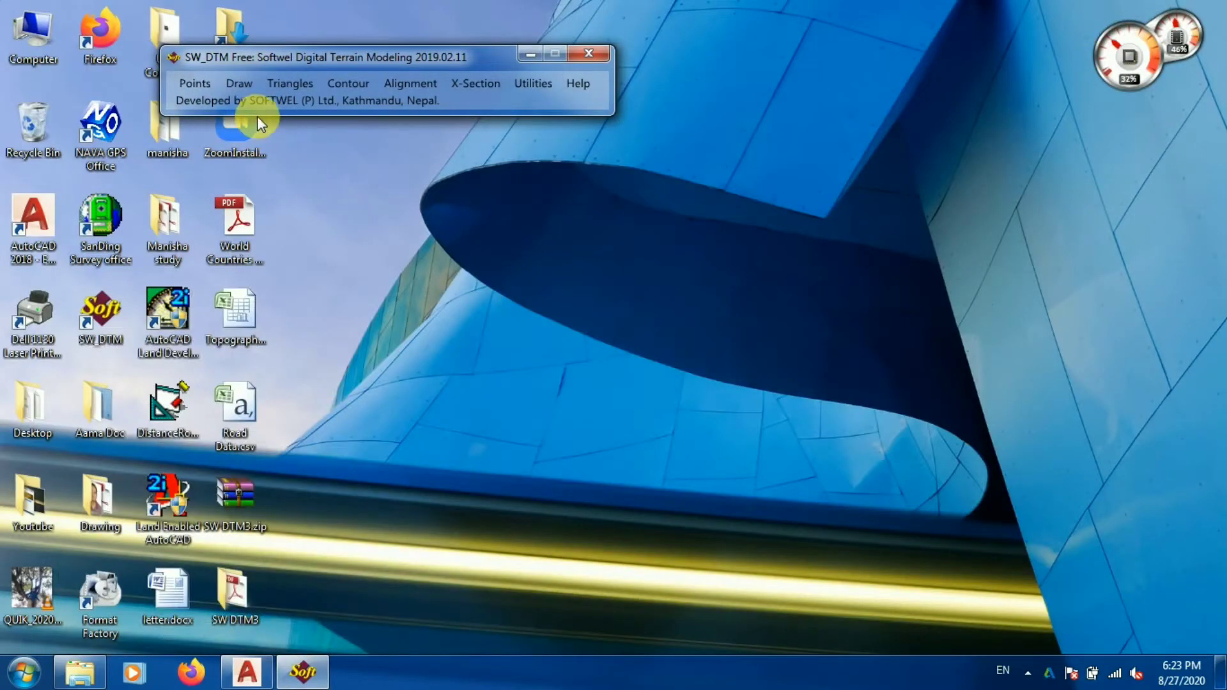
{"action": "left_click", "coordinate": [237, 319]}
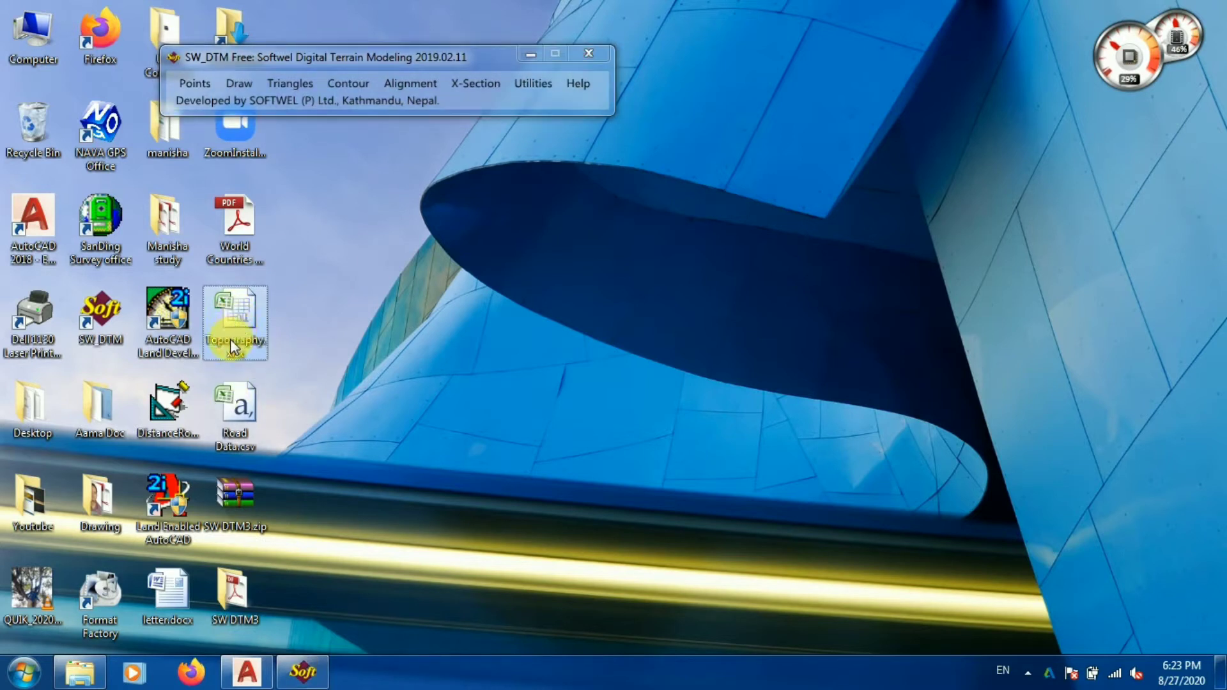
Step: Open Topography.xlsx and review the LAND - Copy sheet's columns A to E from row 1
{"action": "double_click", "coordinate": [246, 309]}
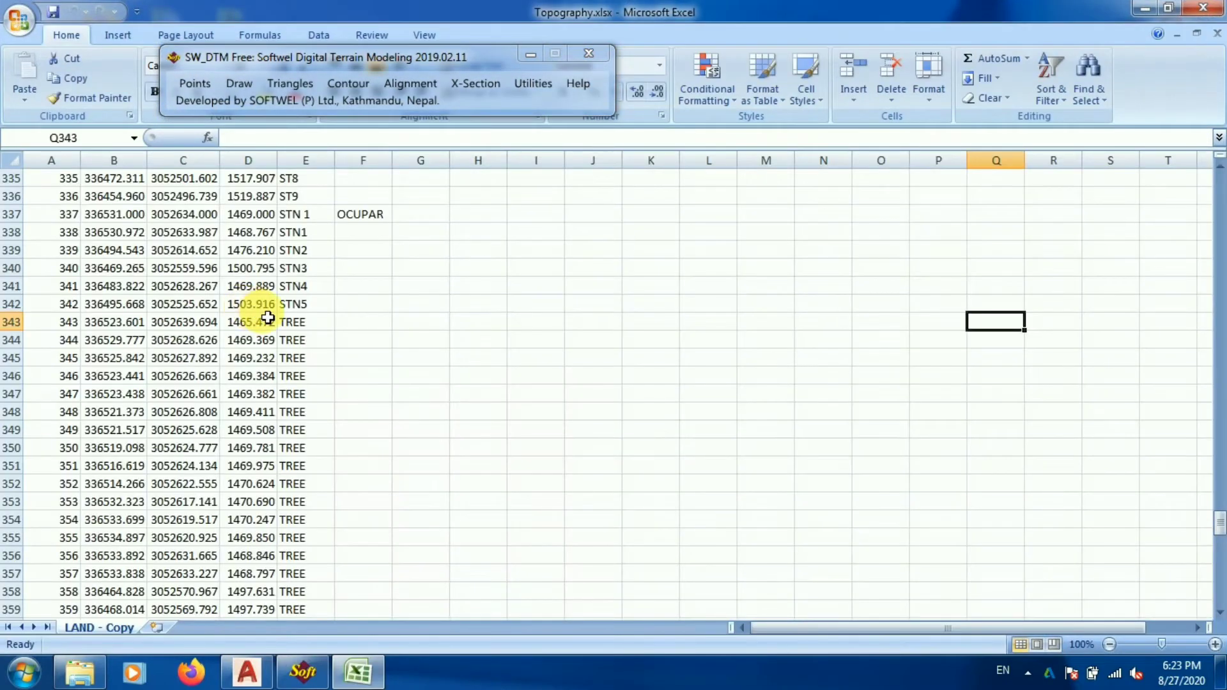
{"action": "scroll", "coordinate": [345, 365], "scroll_direction": "up", "scroll_amount": 20}
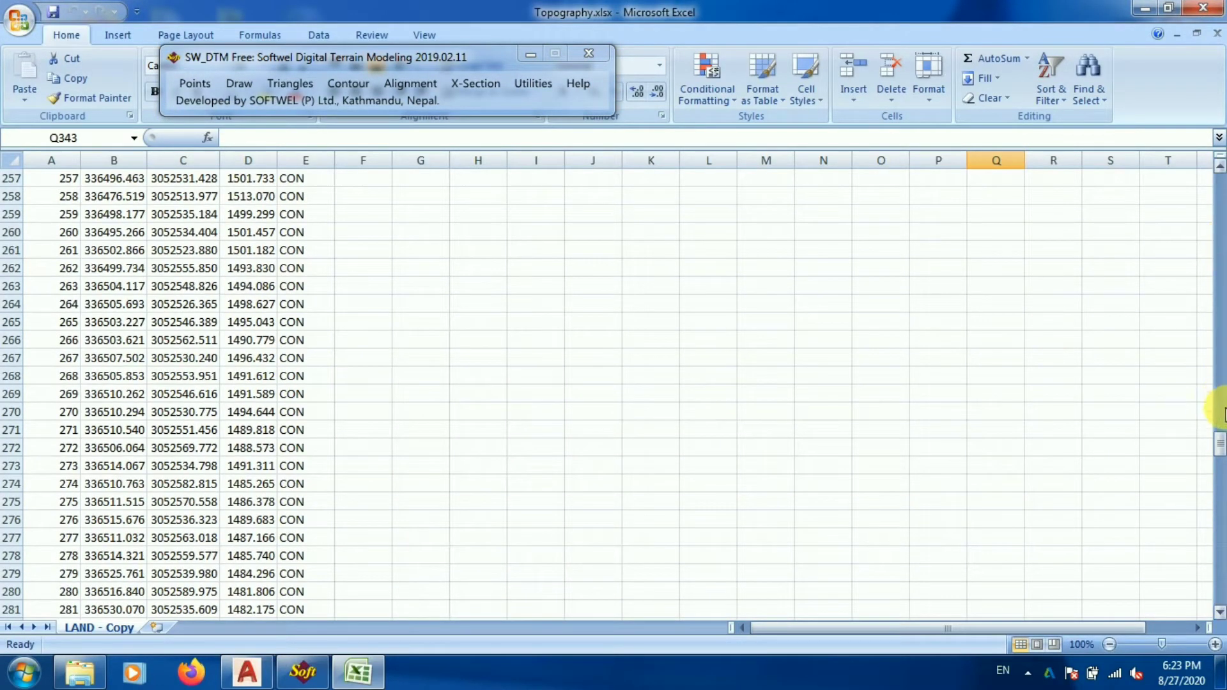
{"action": "left_click_drag", "start_coordinate": [1219, 442], "coordinate": [1219, 191]}
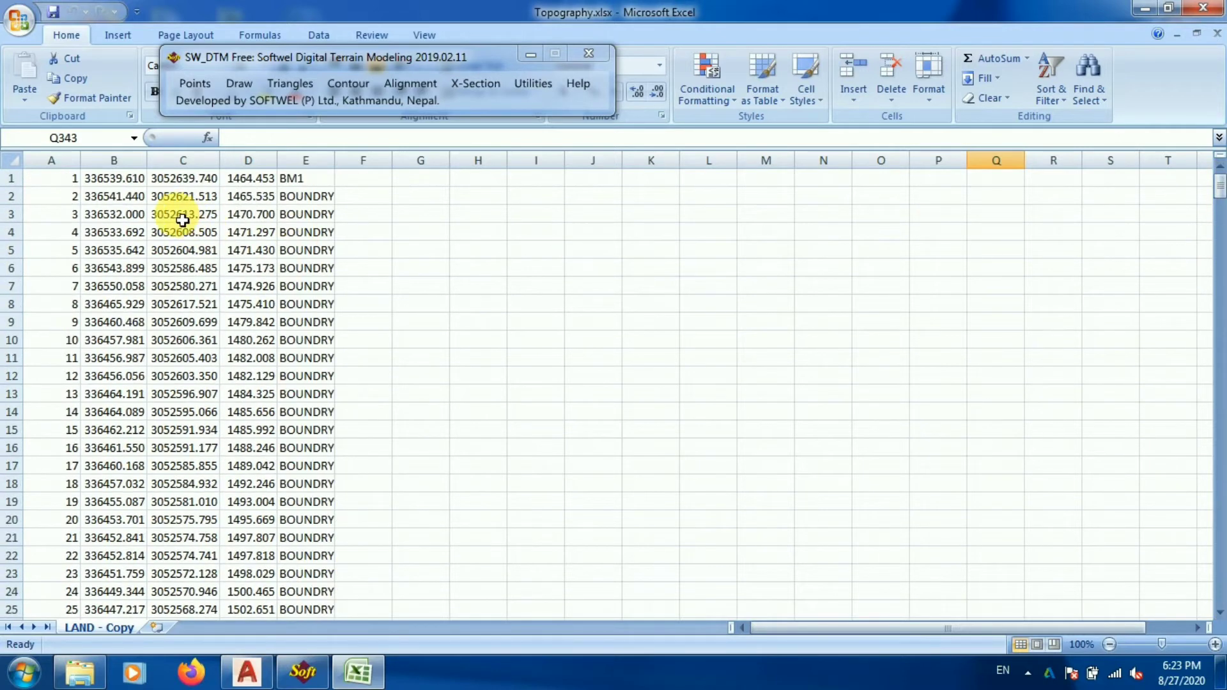
{"action": "left_click", "coordinate": [64, 187]}
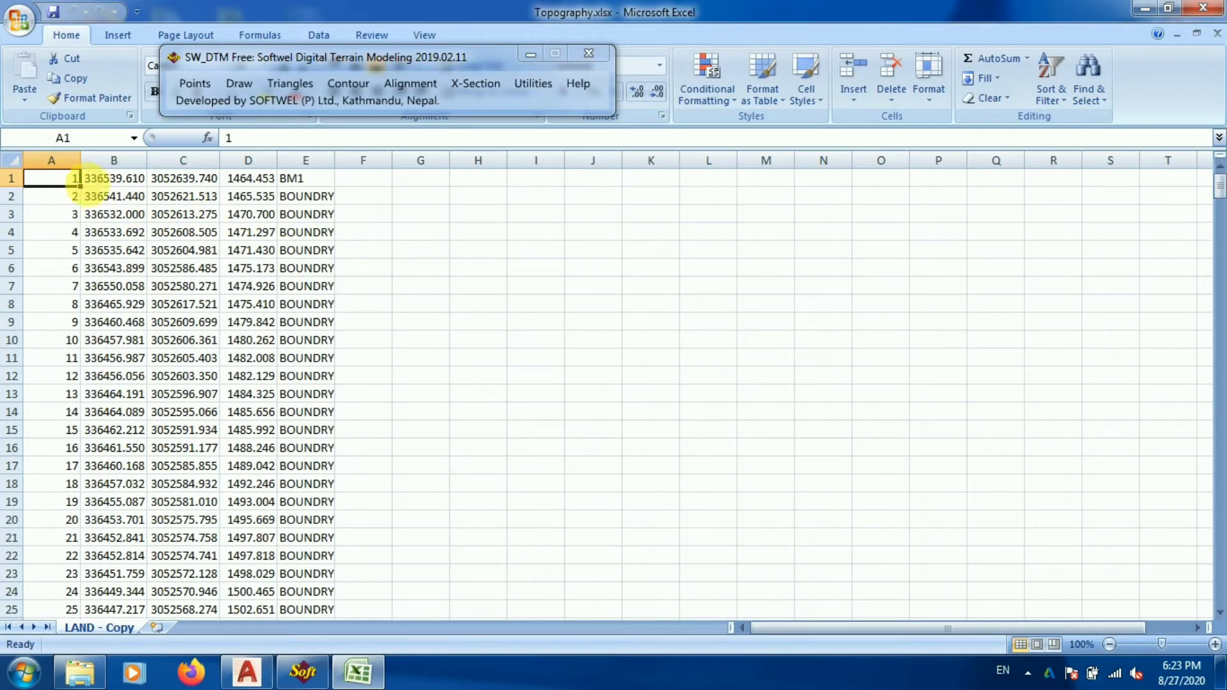
{"action": "left_click", "coordinate": [115, 182]}
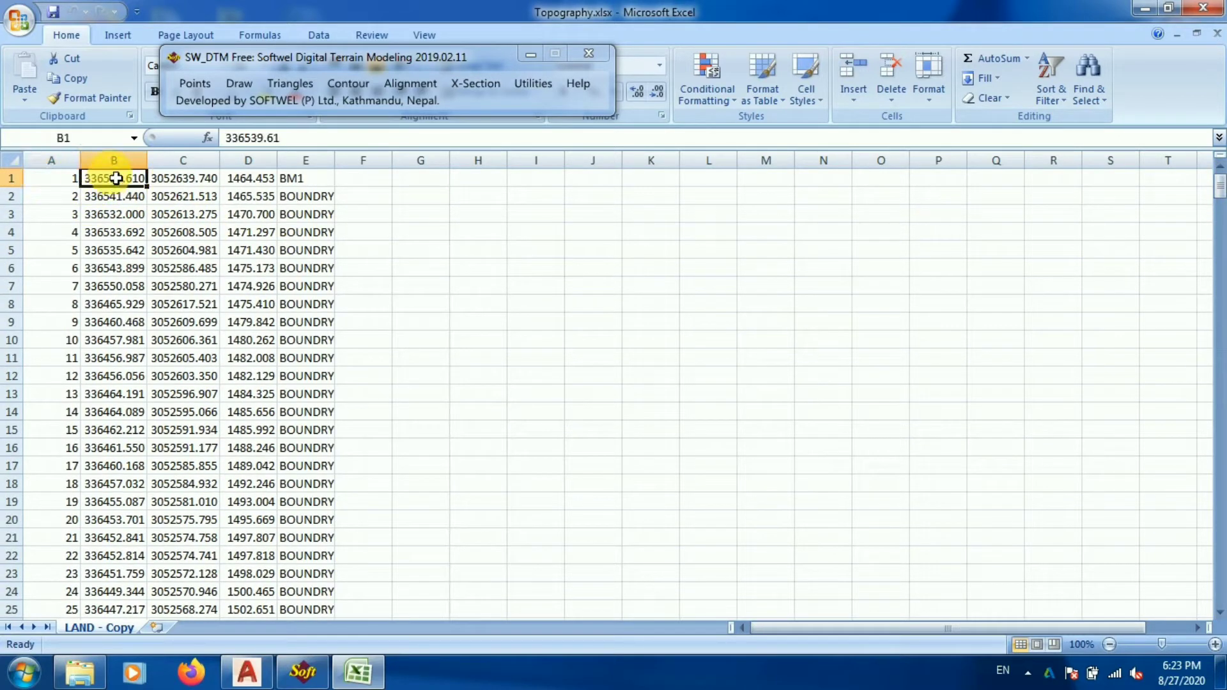
{"action": "left_click", "coordinate": [125, 167]}
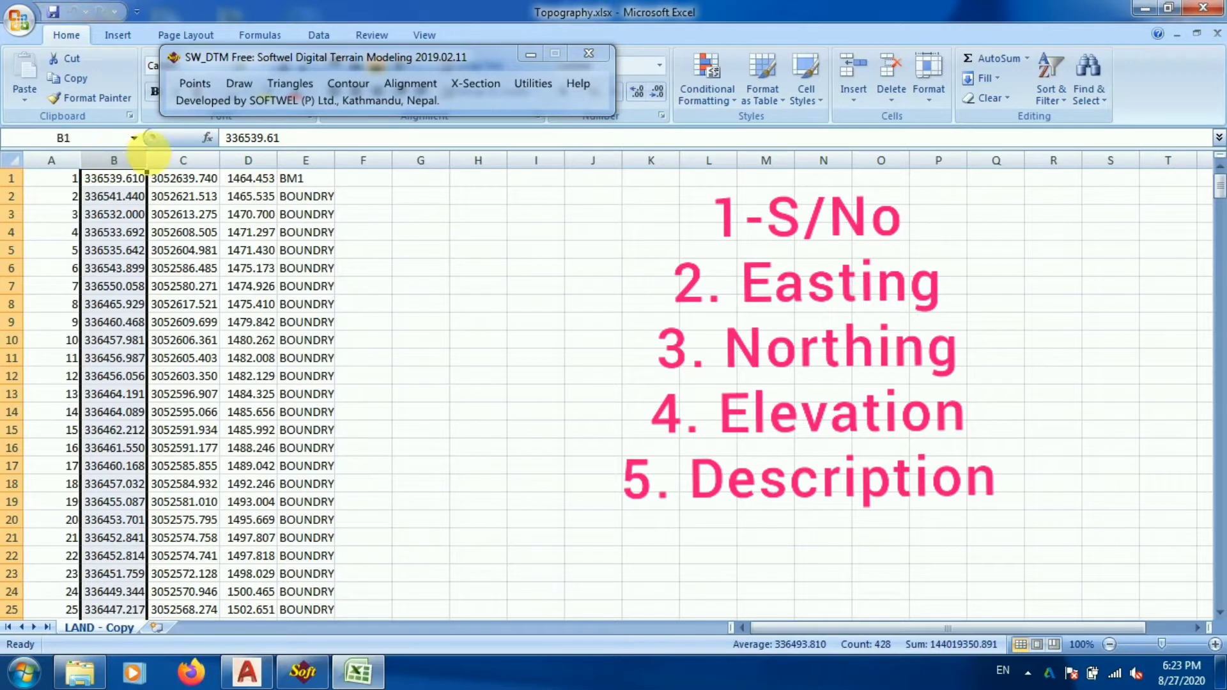
{"action": "left_click", "coordinate": [187, 163]}
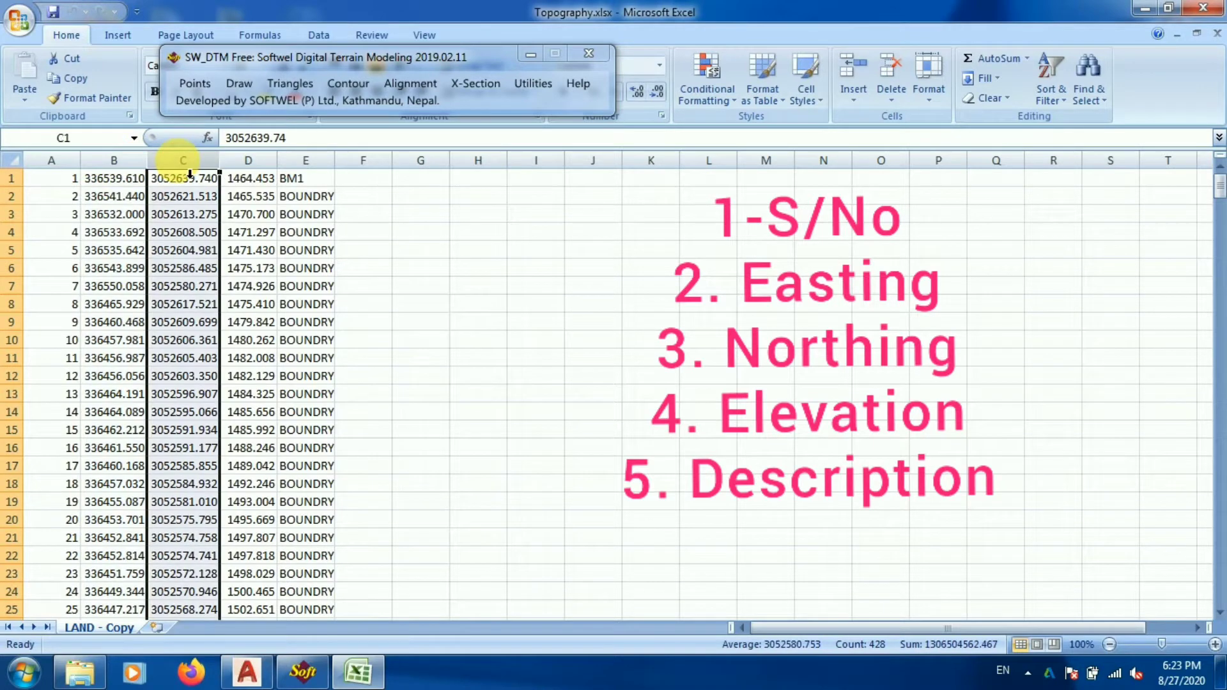
{"action": "left_click", "coordinate": [251, 165]}
{"action": "left_click", "coordinate": [319, 164]}
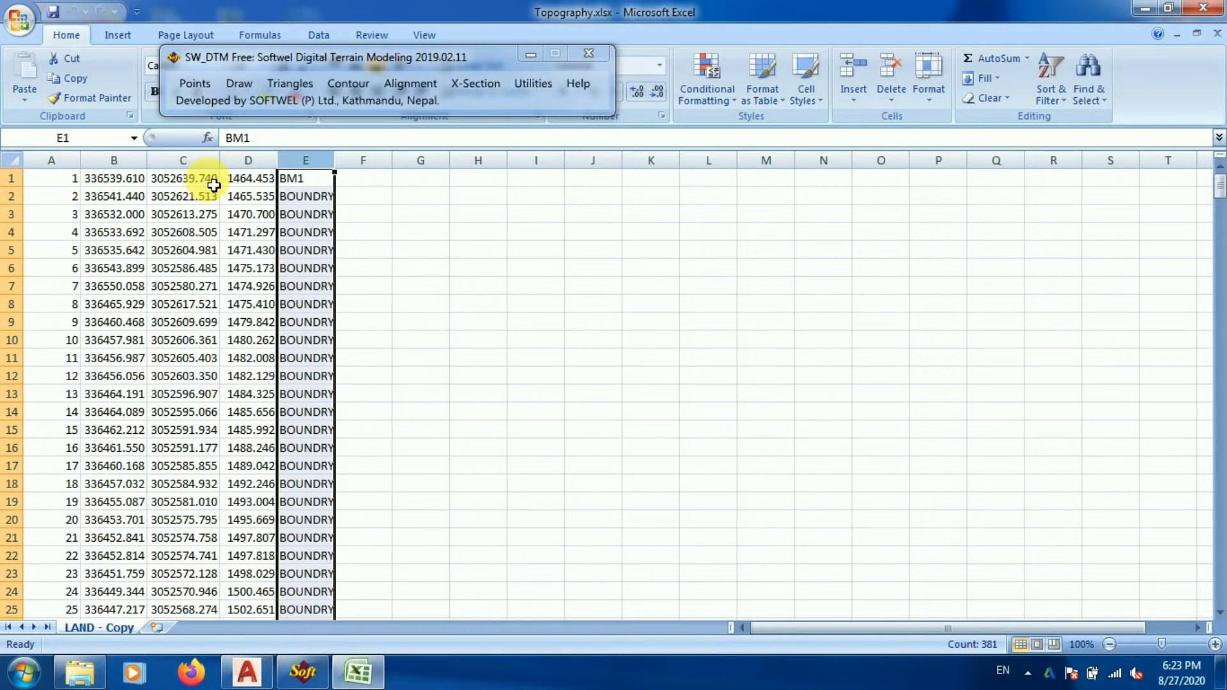
Step: Copy the survey rows A1:E428 from the Excel sheet
{"action": "left_click_drag", "start_coordinate": [51, 179], "coordinate": [308, 178]}
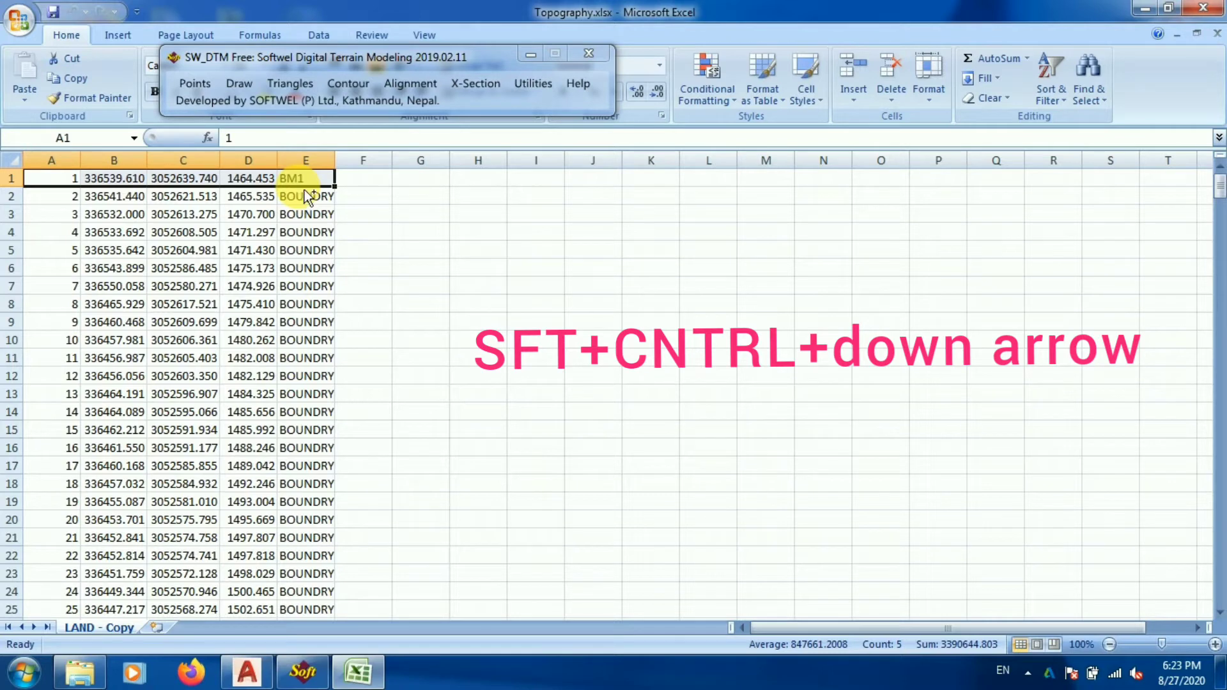
{"action": "key", "text": "ctrl+shift+Down"}
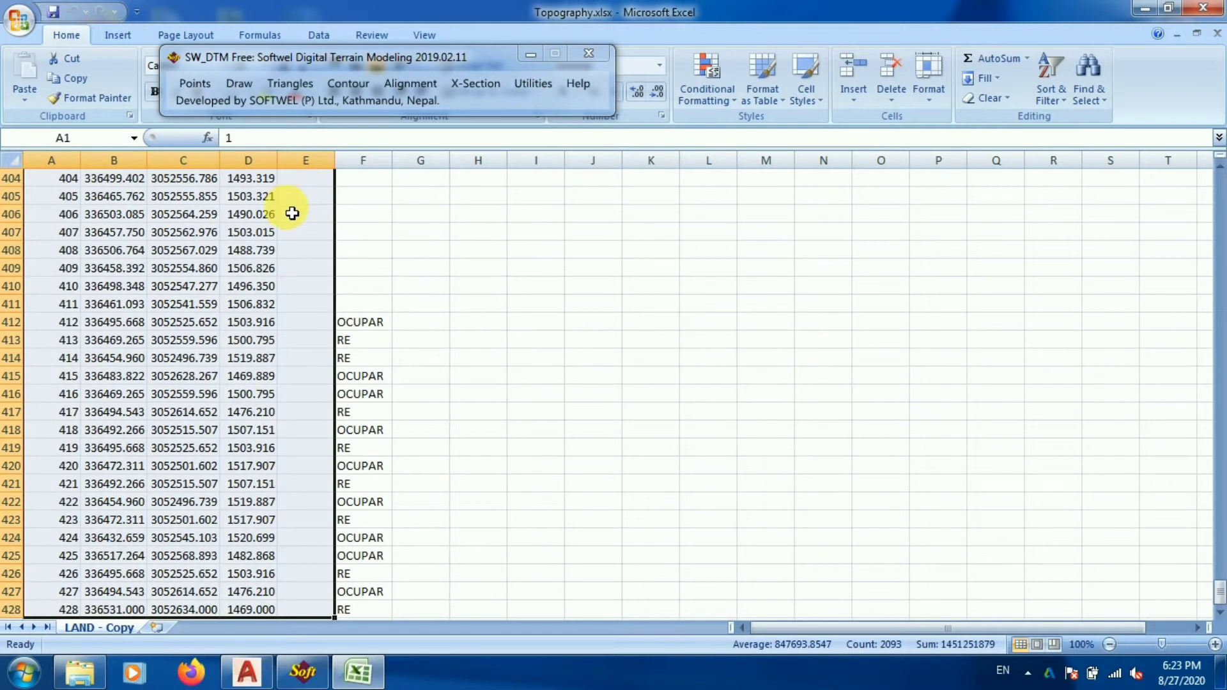
{"action": "key", "text": "ctrl+c"}
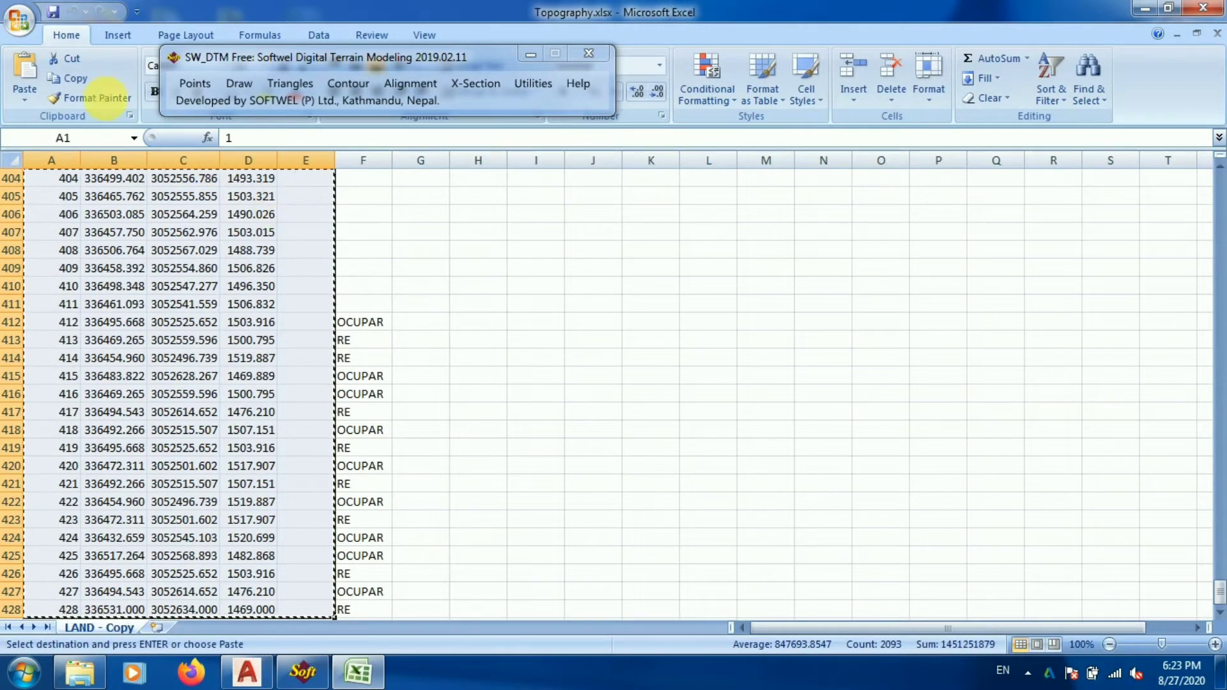
Step: Import the copied rows with SW_DTM's Points > Import Points From Excel
{"action": "left_click", "coordinate": [185, 93]}
{"action": "left_click", "coordinate": [193, 83]}
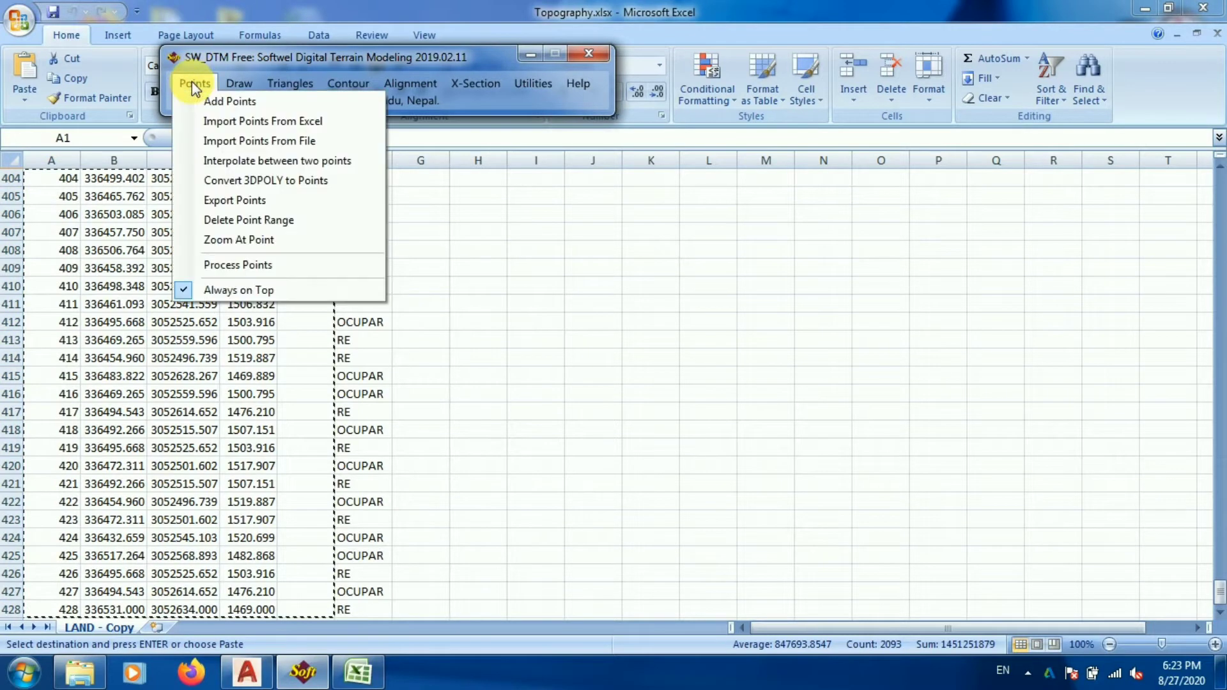
{"action": "left_click", "coordinate": [313, 120]}
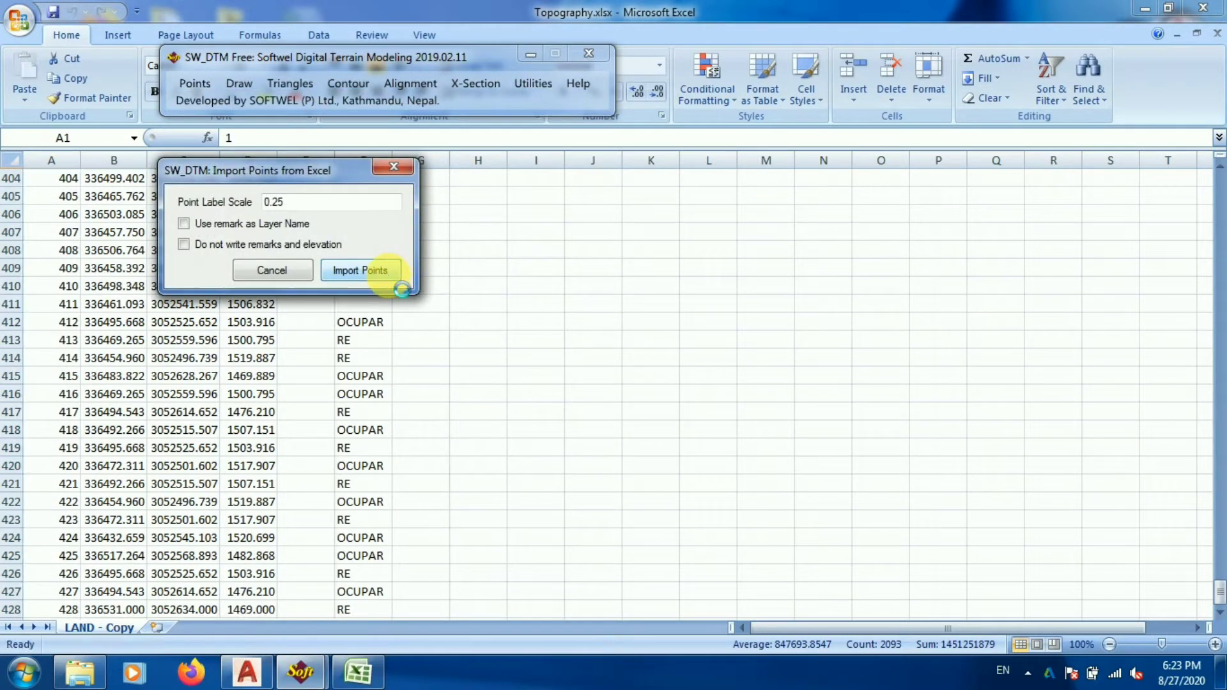
Step: Switch to AutoCAD, cancel the stray erase, and run Zoom Extents (Z, E)
{"action": "left_click", "coordinate": [249, 673]}
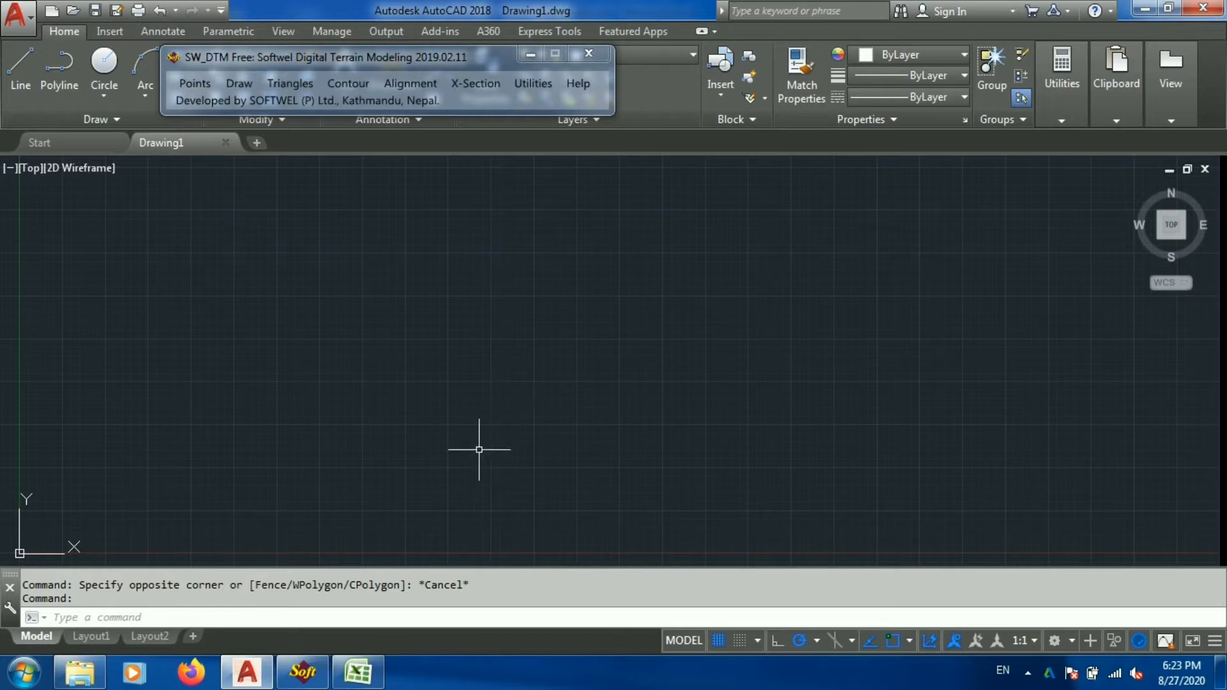
{"action": "key", "text": "Escape"}
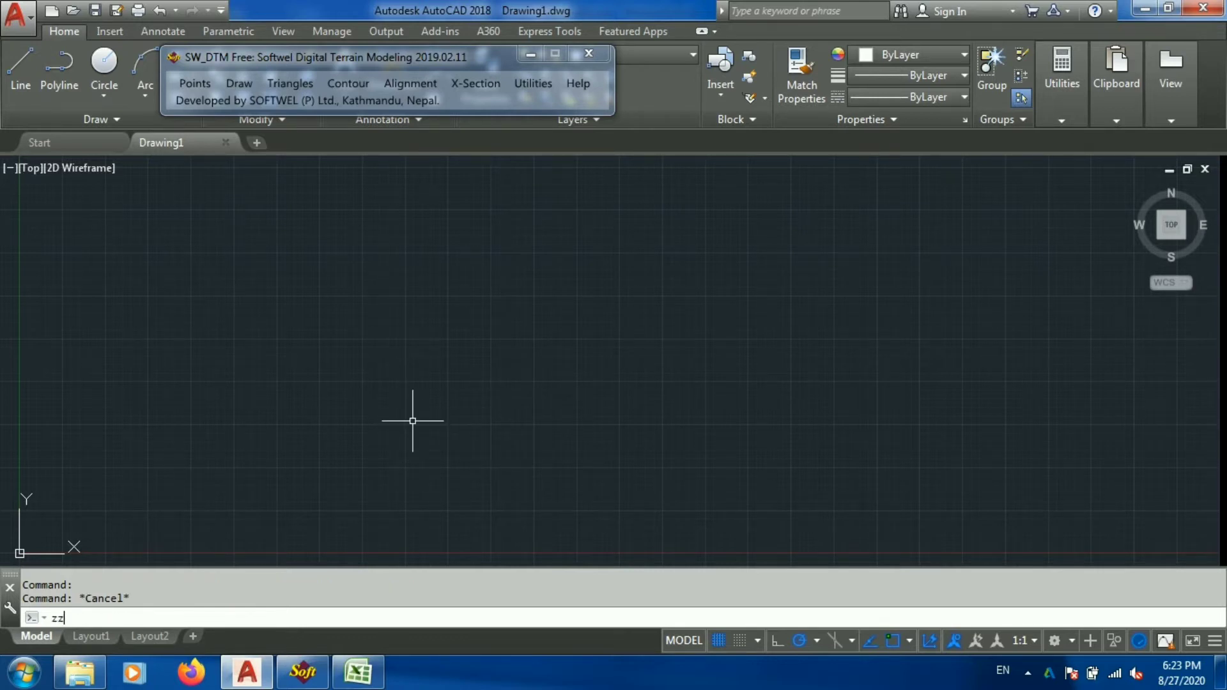
{"action": "key", "text": "BackSpace"}
{"action": "key", "text": "BackSpace"}
{"action": "type", "text": "e"}
{"action": "key", "text": "Return"}
{"action": "key", "text": "Escape"}
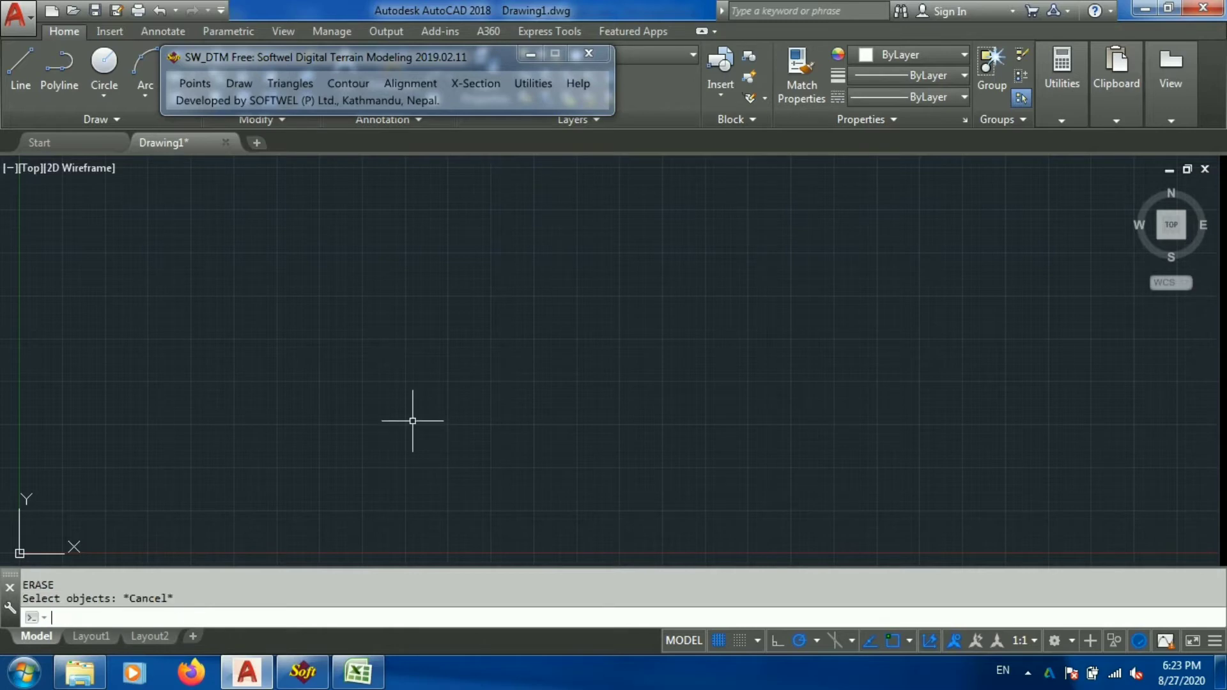
{"action": "type", "text": "z"}
{"action": "key", "text": "Return"}
{"action": "type", "text": "e"}
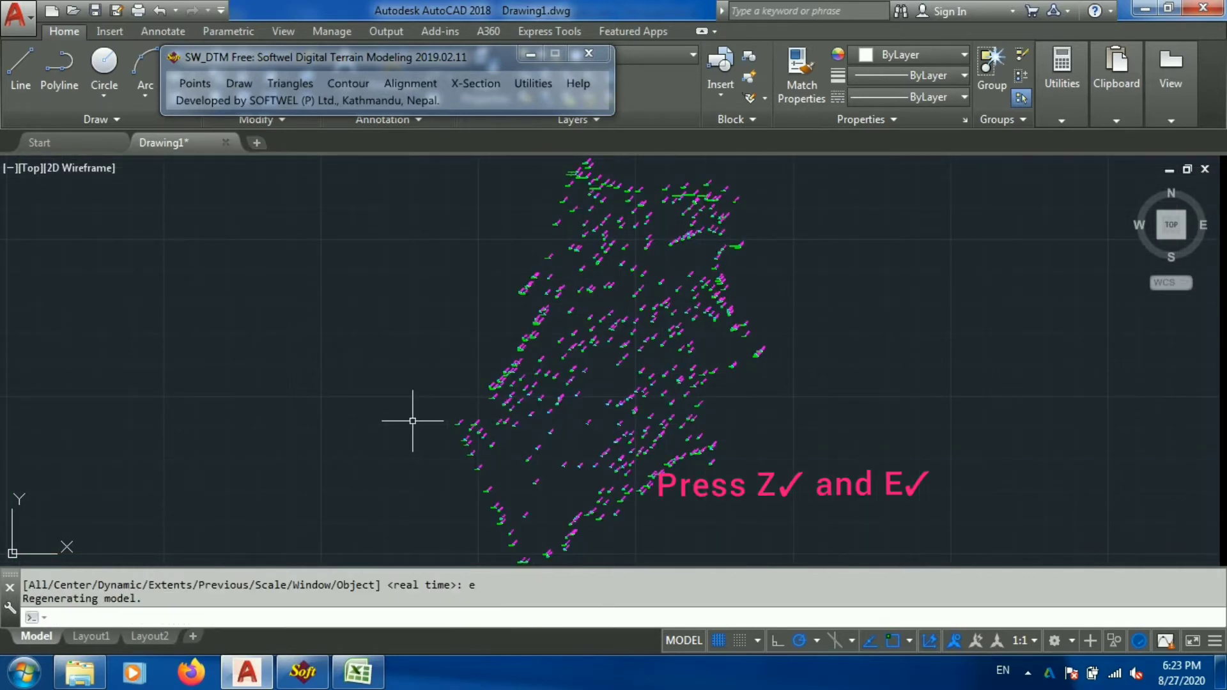
Step: Zoom in and out to inspect the point numbers, elevations and description labels
{"action": "scroll", "coordinate": [446, 389], "scroll_direction": "down", "scroll_amount": 4}
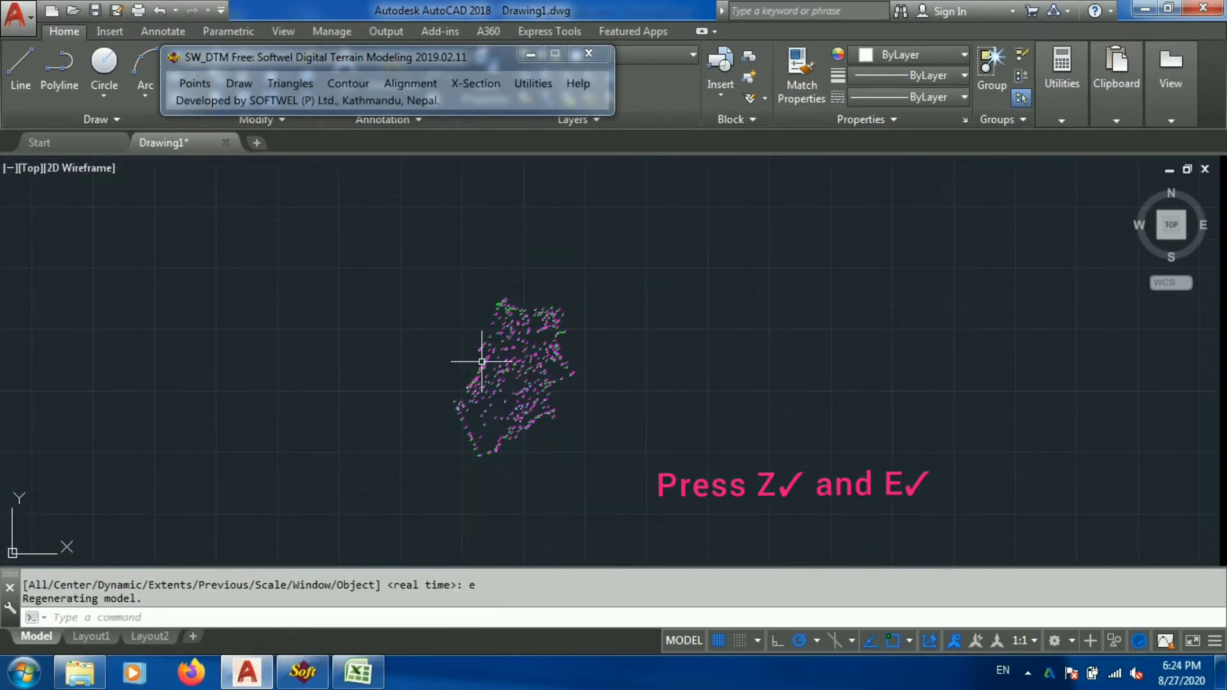
{"action": "scroll", "coordinate": [480, 356], "scroll_direction": "up", "scroll_amount": 7}
{"action": "scroll", "coordinate": [633, 273], "scroll_direction": "up", "scroll_amount": 3}
{"action": "scroll", "coordinate": [649, 324], "scroll_direction": "down", "scroll_amount": 5}
{"action": "scroll", "coordinate": [567, 411], "scroll_direction": "up", "scroll_amount": 7}
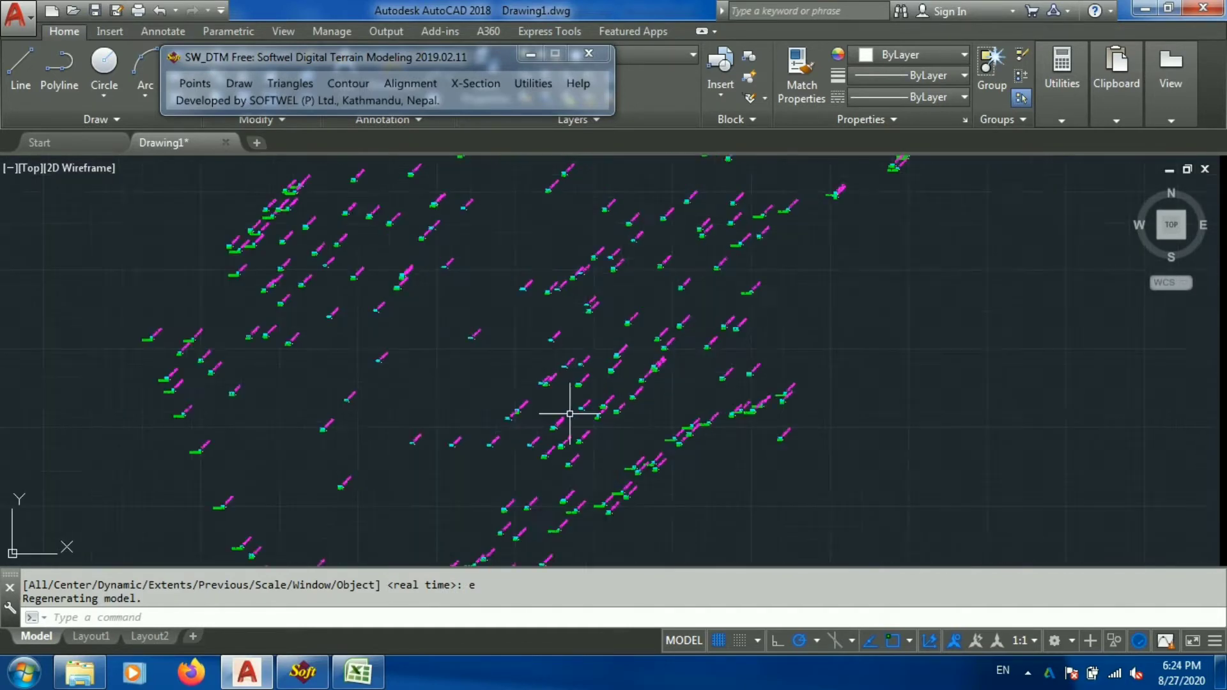
{"action": "scroll", "coordinate": [577, 399], "scroll_direction": "down", "scroll_amount": 2}
{"action": "scroll", "coordinate": [486, 505], "scroll_direction": "up", "scroll_amount": 2}
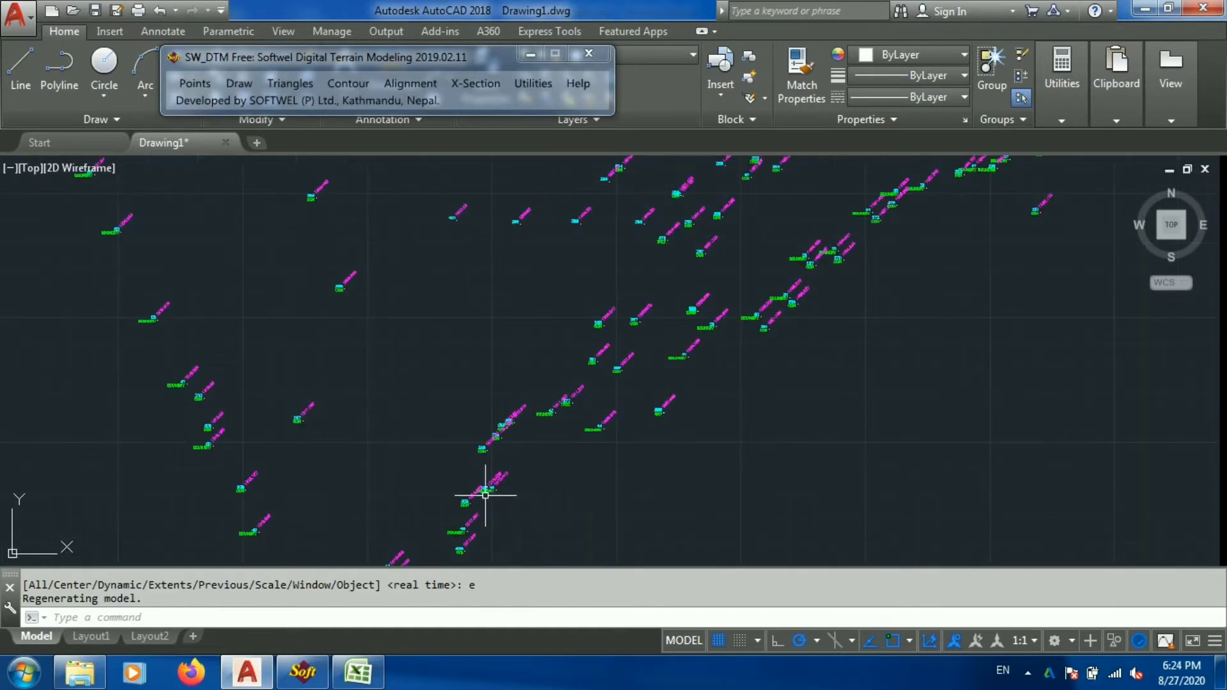
{"action": "scroll", "coordinate": [481, 476], "scroll_direction": "down", "scroll_amount": 3}
{"action": "scroll", "coordinate": [514, 269], "scroll_direction": "down", "scroll_amount": 2}
{"action": "scroll", "coordinate": [515, 242], "scroll_direction": "up", "scroll_amount": 4}
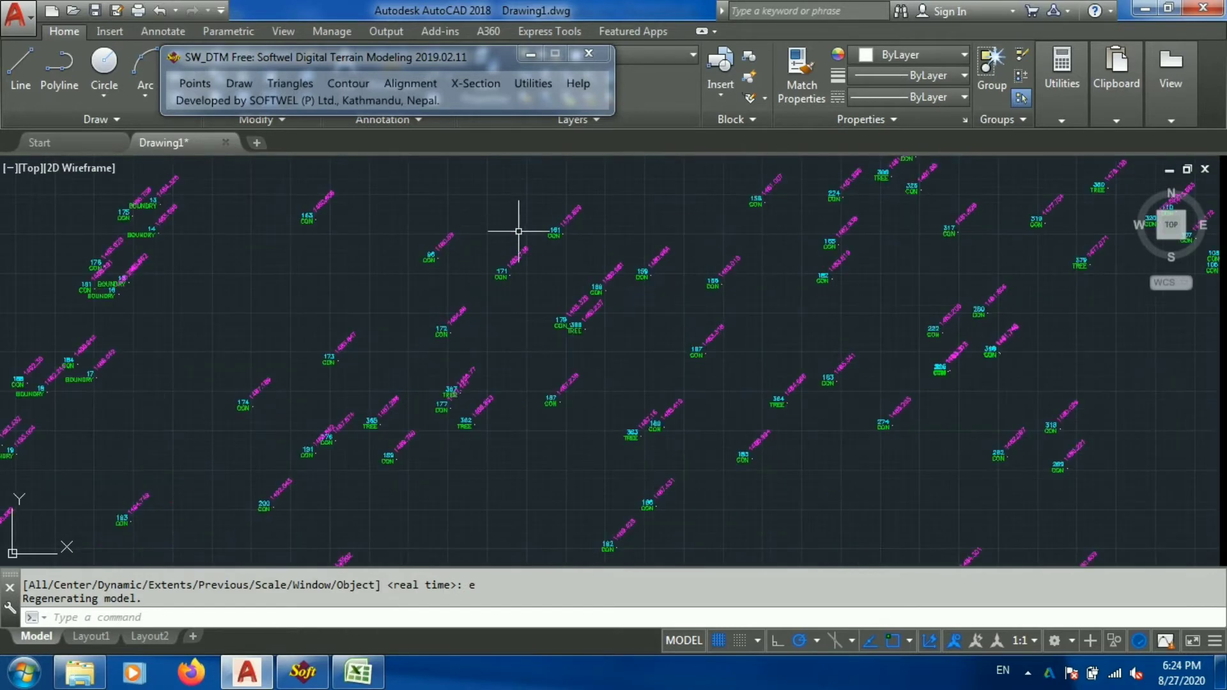
{"action": "scroll", "coordinate": [633, 255], "scroll_direction": "up", "scroll_amount": 3}
{"action": "scroll", "coordinate": [480, 329], "scroll_direction": "down", "scroll_amount": 5}
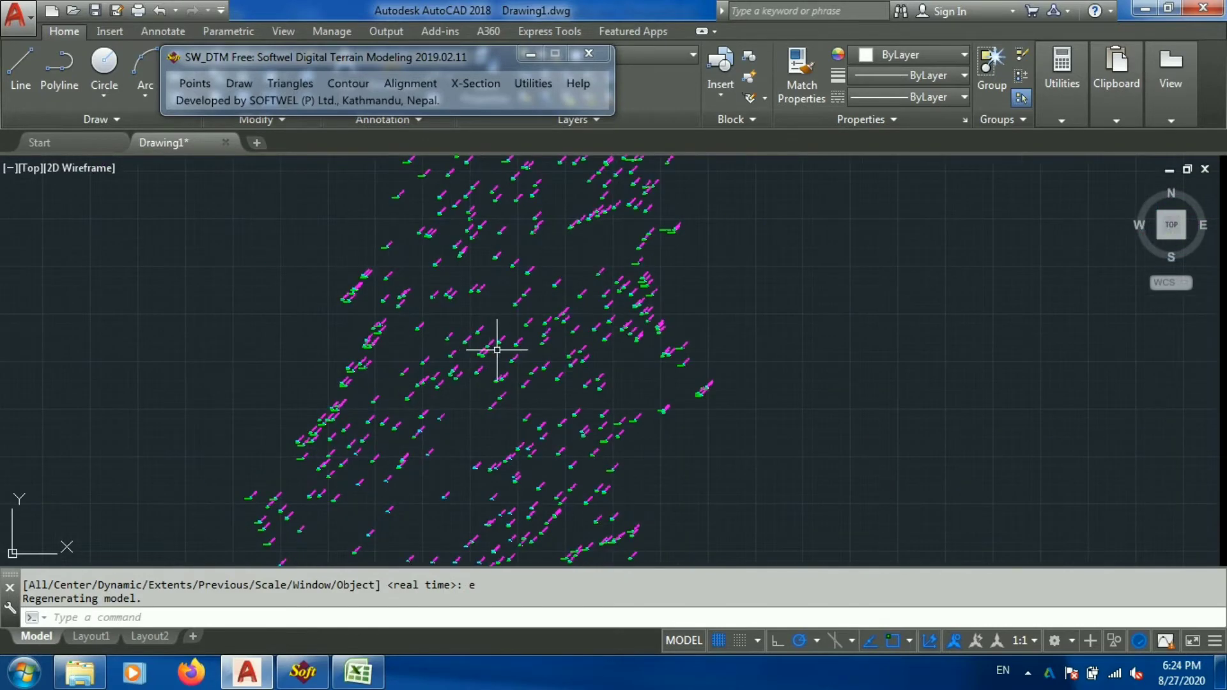
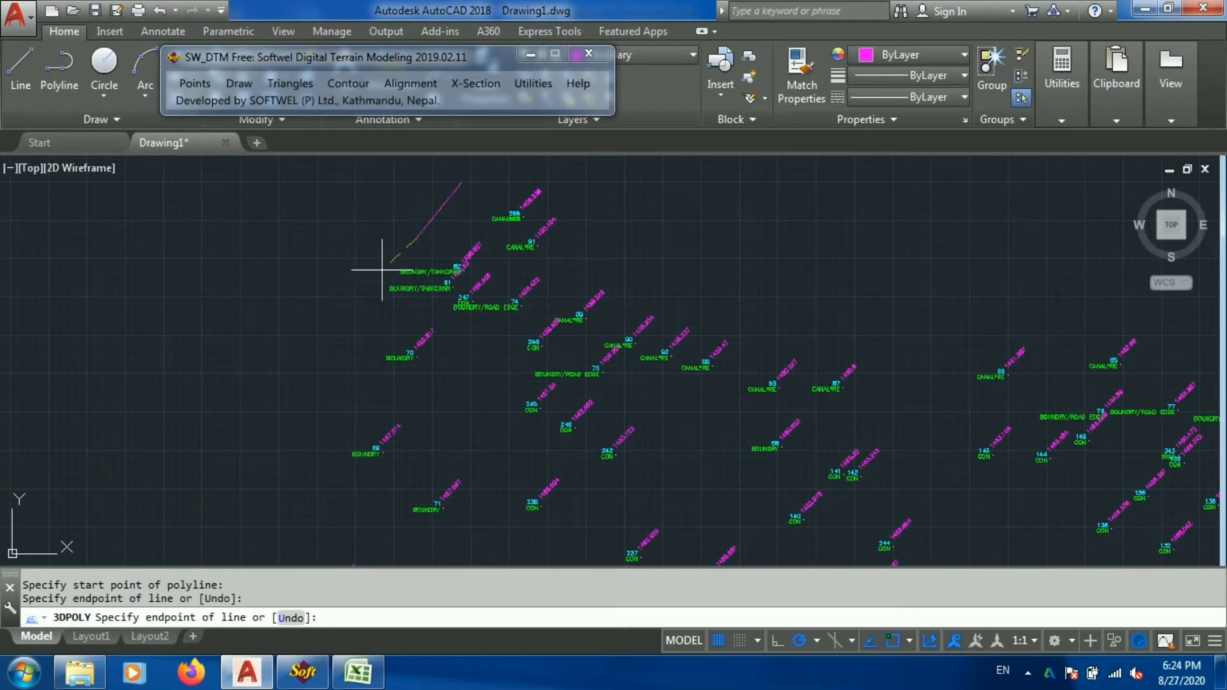
Step: Continue the 3D polyline boundary with vertices down the survey's left edge
{"action": "left_click", "coordinate": [378, 263]}
{"action": "scroll", "coordinate": [363, 307], "scroll_direction": "down", "scroll_amount": 5}
{"action": "scroll", "coordinate": [348, 327], "scroll_direction": "up", "scroll_amount": 5}
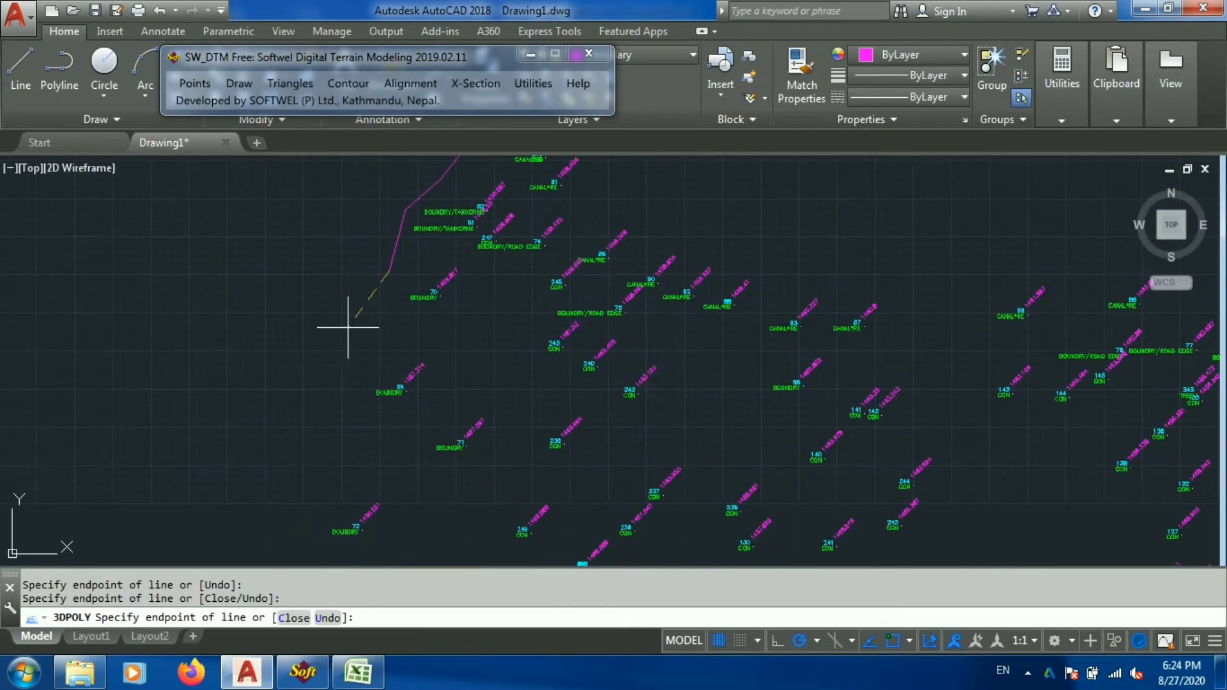
{"action": "left_click", "coordinate": [375, 338]}
{"action": "scroll", "coordinate": [343, 383], "scroll_direction": "down", "scroll_amount": 4}
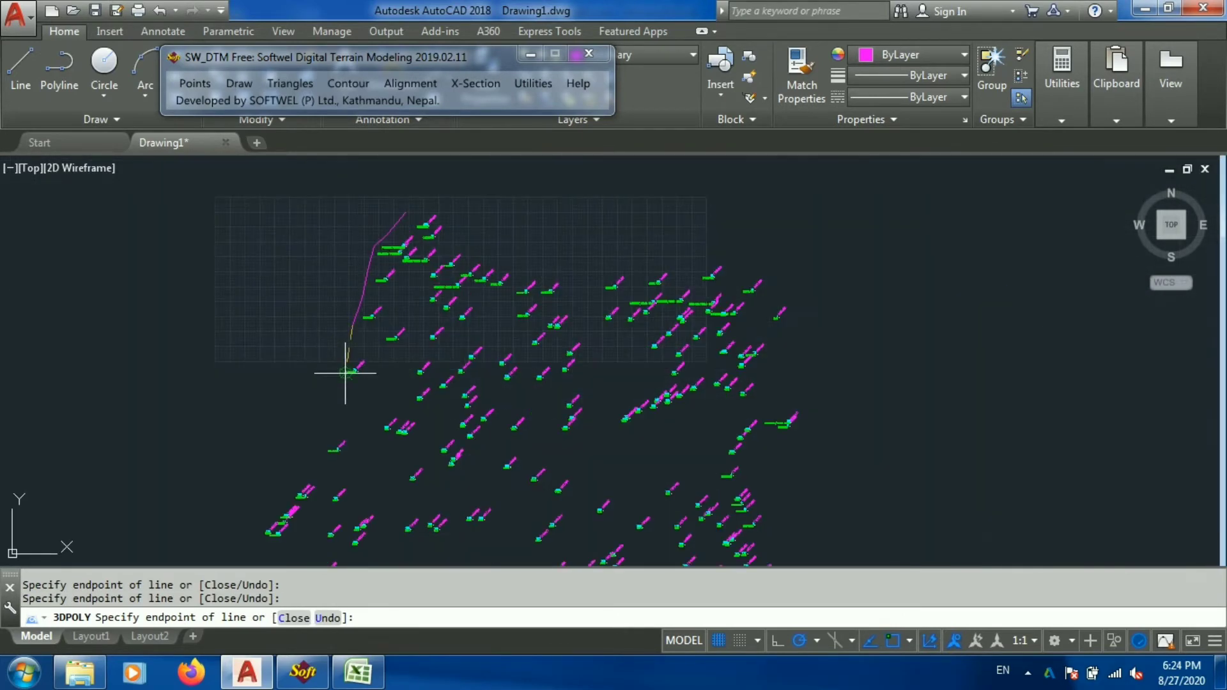
{"action": "scroll", "coordinate": [336, 374], "scroll_direction": "up", "scroll_amount": 4}
{"action": "left_click", "coordinate": [317, 500]}
{"action": "scroll", "coordinate": [505, 300], "scroll_direction": "down", "scroll_amount": 4}
{"action": "scroll", "coordinate": [409, 414], "scroll_direction": "up", "scroll_amount": 4}
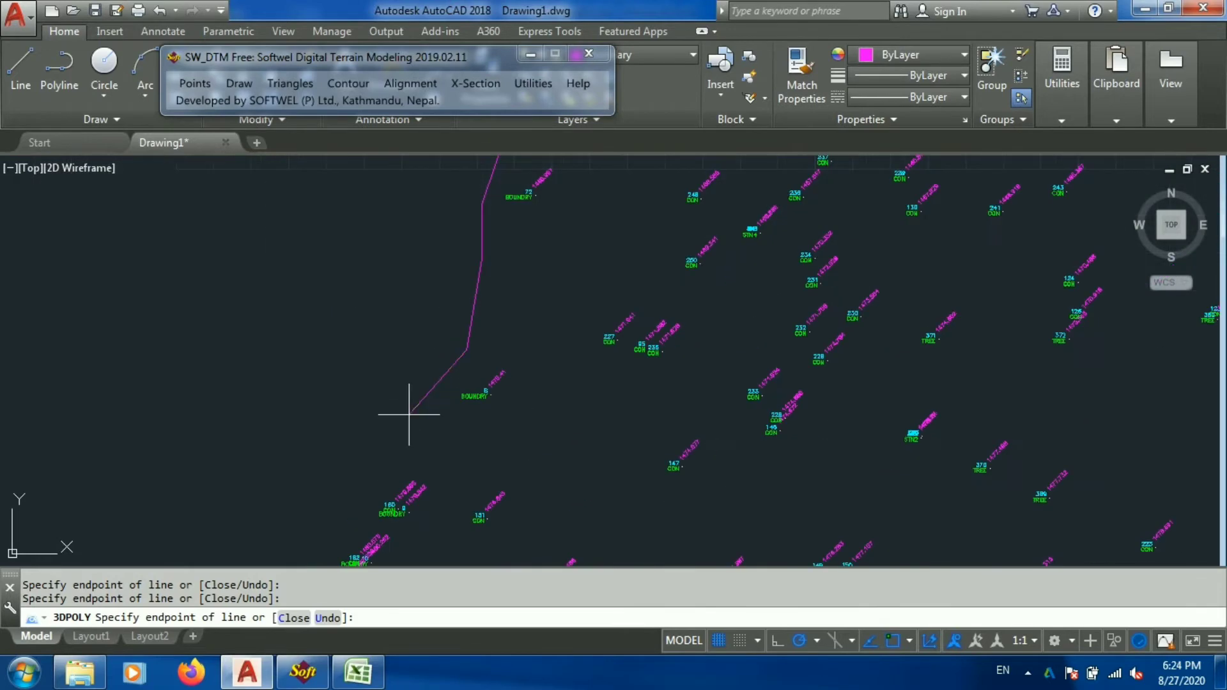
{"action": "scroll", "coordinate": [471, 289], "scroll_direction": "down", "scroll_amount": 5}
{"action": "scroll", "coordinate": [414, 363], "scroll_direction": "up", "scroll_amount": 5}
{"action": "left_click", "coordinate": [423, 408]}
{"action": "left_click", "coordinate": [422, 445]}
{"action": "left_click", "coordinate": [485, 496]}
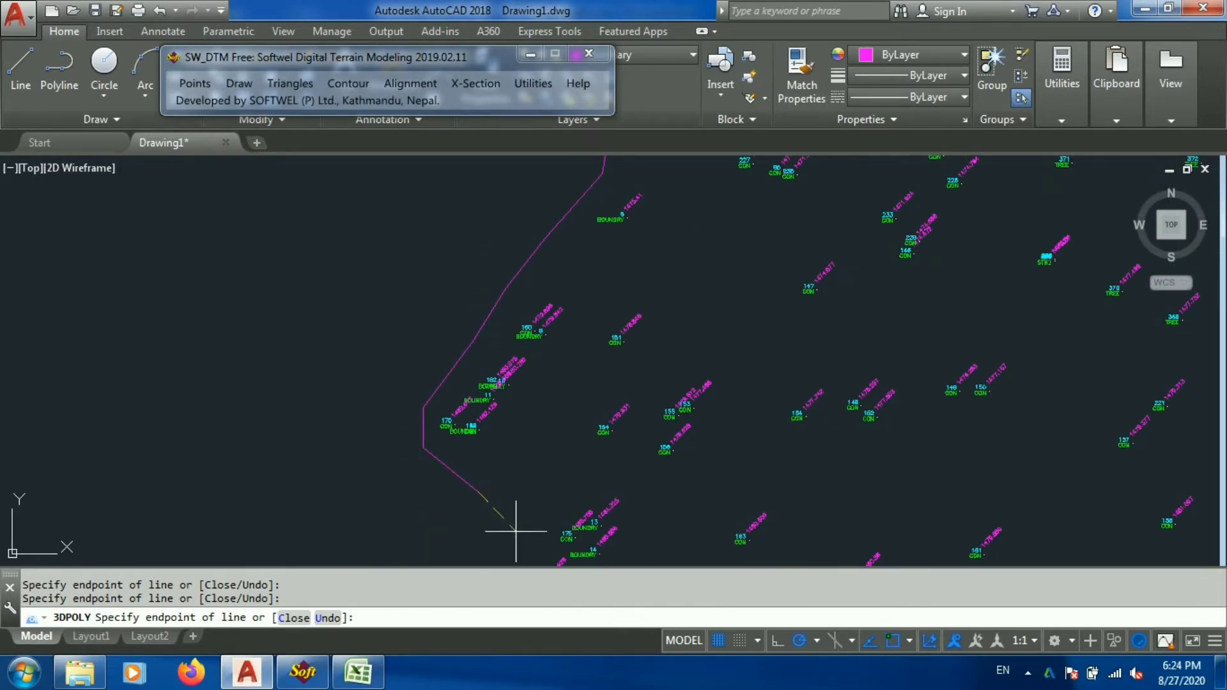
{"action": "left_click", "coordinate": [528, 545]}
{"action": "scroll", "coordinate": [557, 205], "scroll_direction": "down", "scroll_amount": 6}
{"action": "scroll", "coordinate": [552, 278], "scroll_direction": "up", "scroll_amount": 2}
{"action": "scroll", "coordinate": [553, 281], "scroll_direction": "up", "scroll_amount": 4}
{"action": "left_click", "coordinate": [488, 362]}
{"action": "left_click", "coordinate": [455, 420]}
{"action": "scroll", "coordinate": [576, 174], "scroll_direction": "down", "scroll_amount": 4}
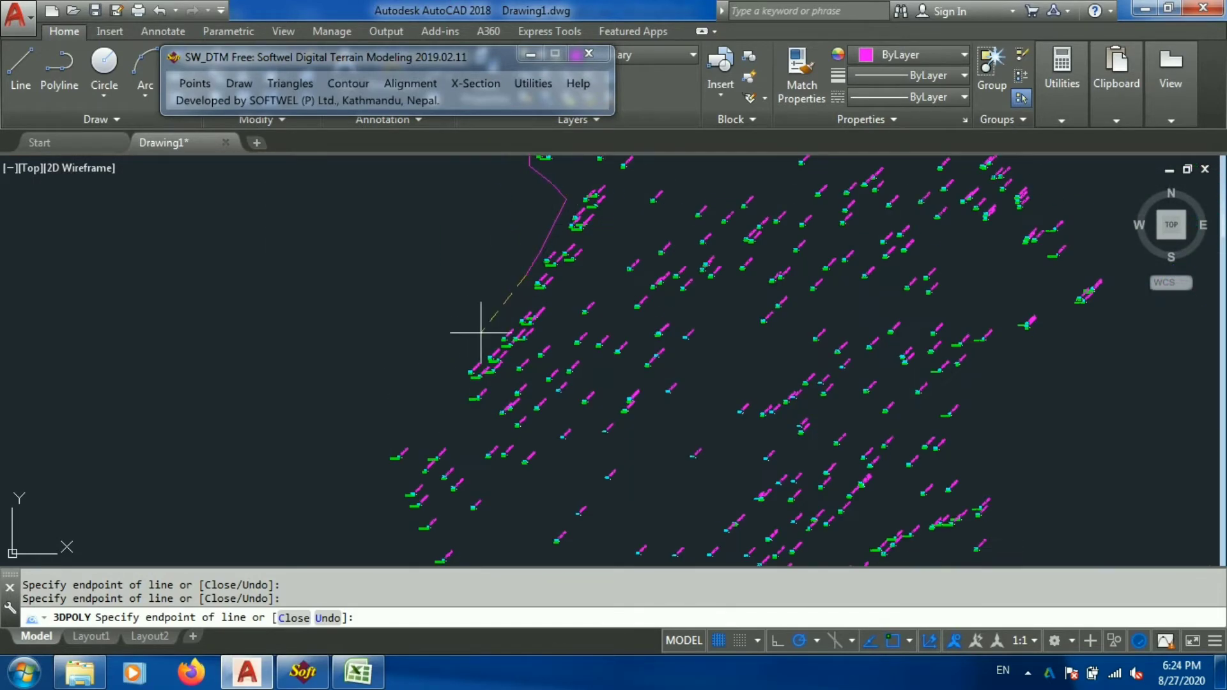
{"action": "left_click", "coordinate": [451, 381]}
{"action": "left_click", "coordinate": [369, 495]}
{"action": "scroll", "coordinate": [382, 405], "scroll_direction": "down", "scroll_amount": 4}
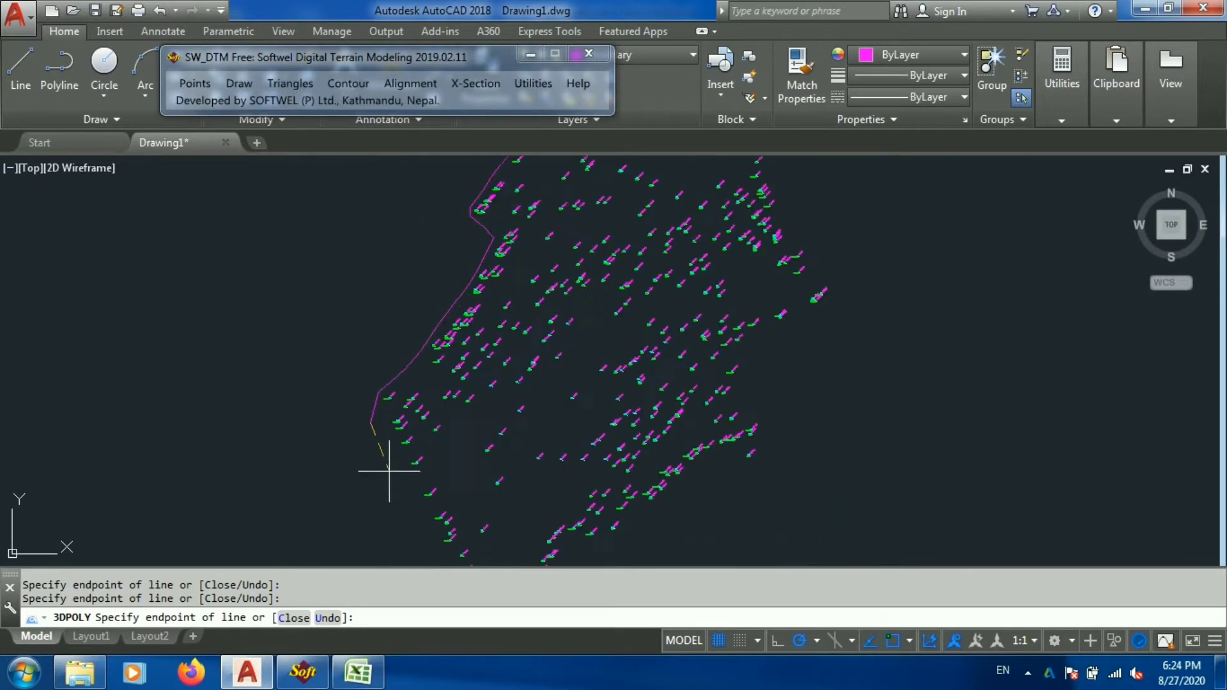
{"action": "scroll", "coordinate": [389, 469], "scroll_direction": "up", "scroll_amount": 5}
{"action": "left_click", "coordinate": [393, 485]}
{"action": "left_click", "coordinate": [427, 543]}
{"action": "scroll", "coordinate": [401, 435], "scroll_direction": "down", "scroll_amount": 6}
{"action": "scroll", "coordinate": [394, 435], "scroll_direction": "up", "scroll_amount": 7}
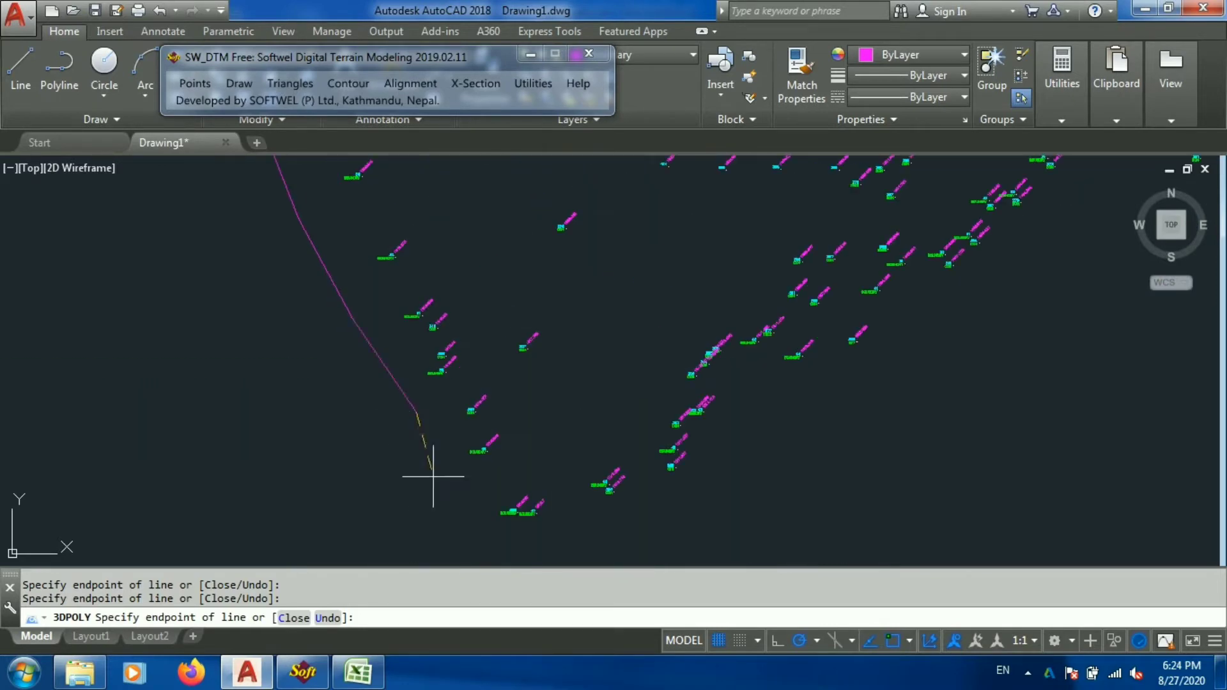
Step: Trace the boundary around the bottom corner and up the right side to the upper-right points
{"action": "left_click", "coordinate": [471, 519]}
{"action": "left_click", "coordinate": [522, 545]}
{"action": "left_click", "coordinate": [607, 524]}
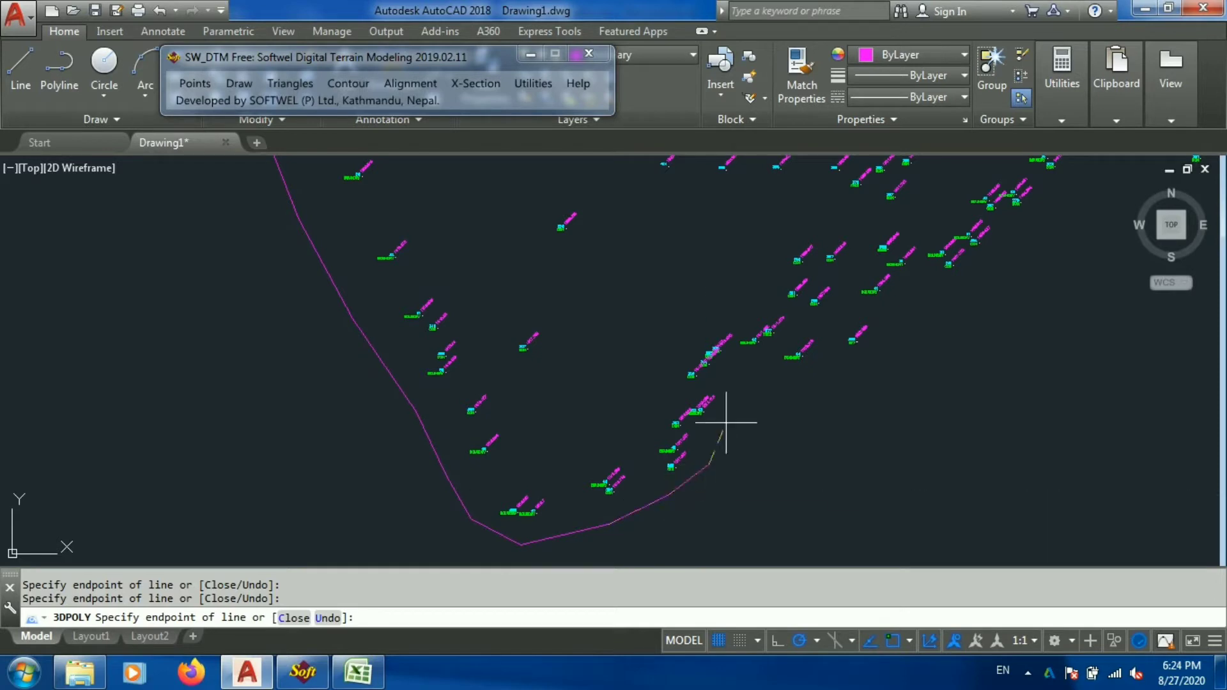
{"action": "left_click", "coordinate": [746, 376]}
{"action": "left_click", "coordinate": [830, 375]}
{"action": "left_click", "coordinate": [870, 363]}
{"action": "left_click", "coordinate": [911, 331]}
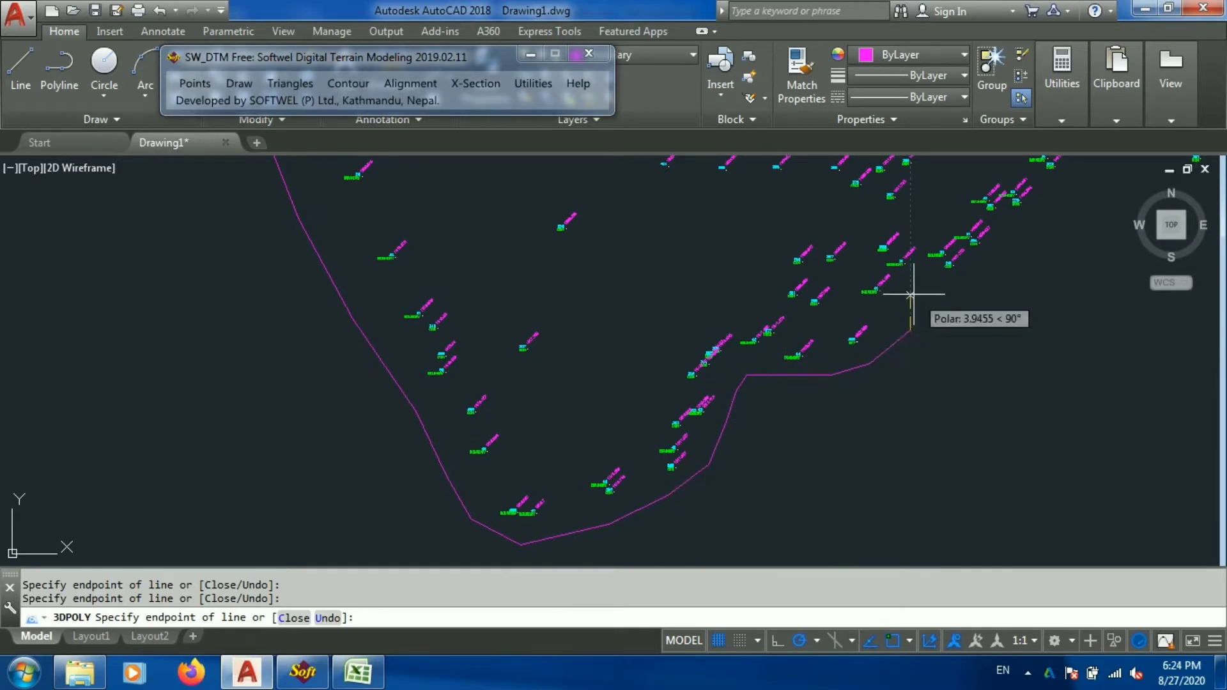
{"action": "left_click", "coordinate": [910, 289]}
{"action": "left_click", "coordinate": [925, 275]}
{"action": "left_click", "coordinate": [952, 276]}
{"action": "scroll", "coordinate": [583, 469], "scroll_direction": "down", "scroll_amount": 4}
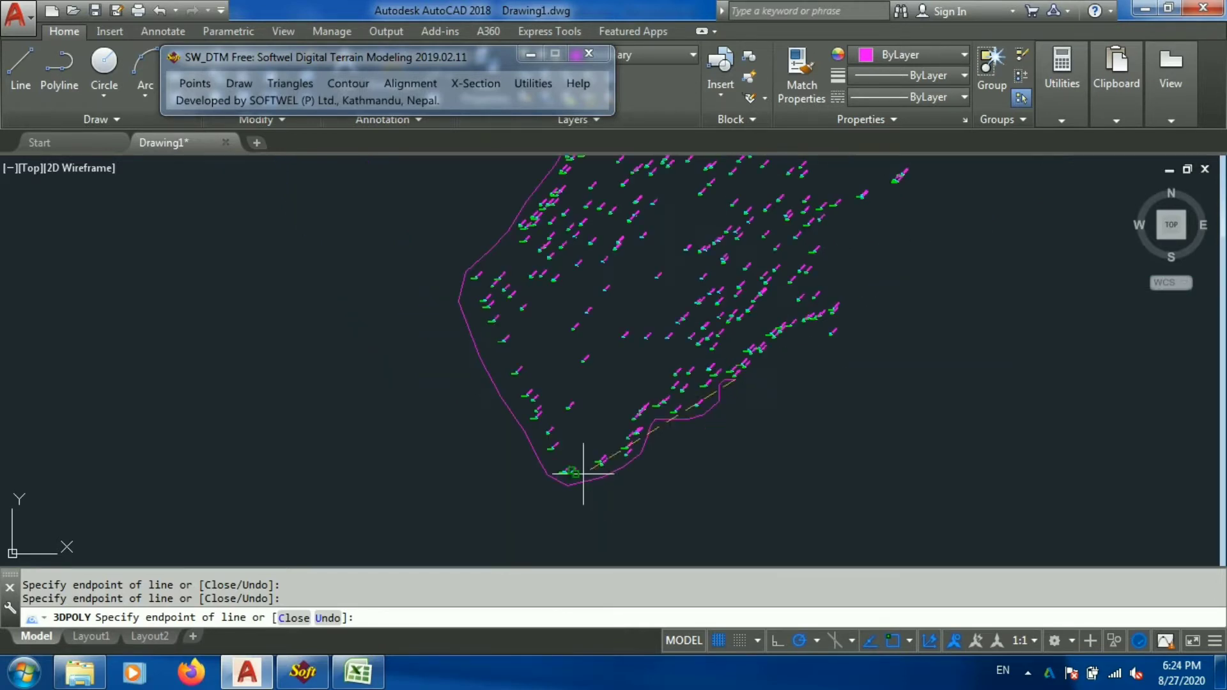
{"action": "scroll", "coordinate": [793, 358], "scroll_direction": "up", "scroll_amount": 6}
{"action": "left_click", "coordinate": [659, 371]}
{"action": "left_click", "coordinate": [814, 242]}
{"action": "left_click", "coordinate": [872, 223]}
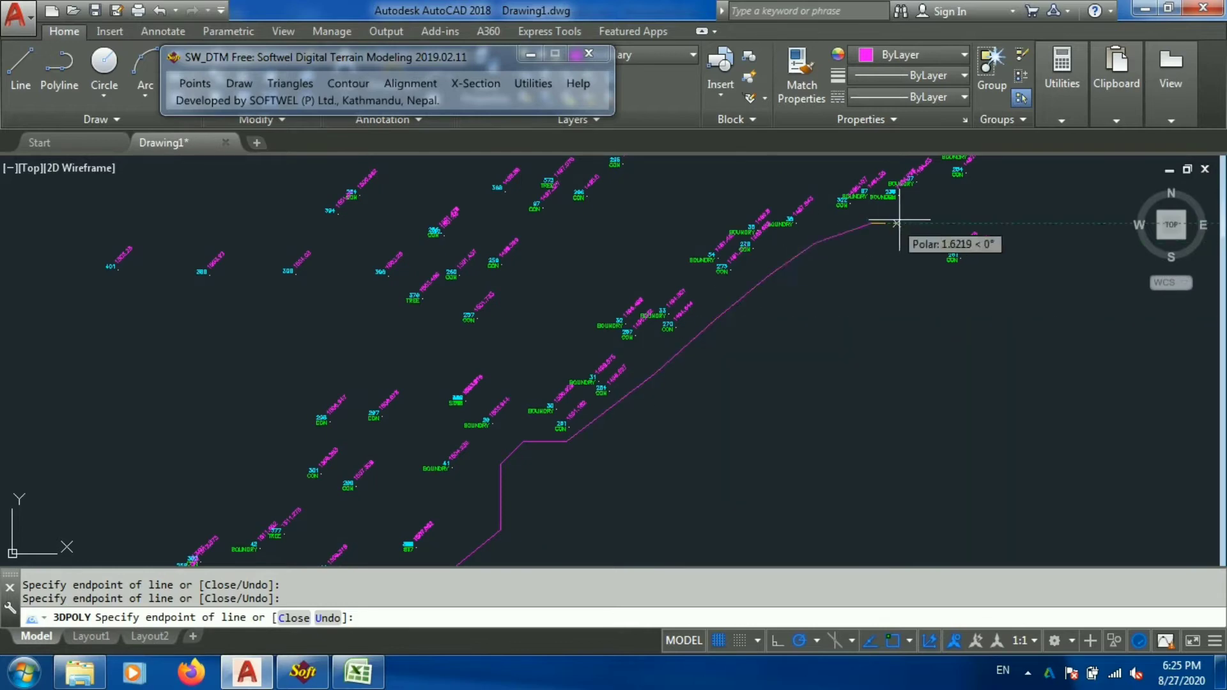
{"action": "left_click", "coordinate": [918, 223]}
{"action": "left_click", "coordinate": [931, 247]}
{"action": "left_click", "coordinate": [941, 278]}
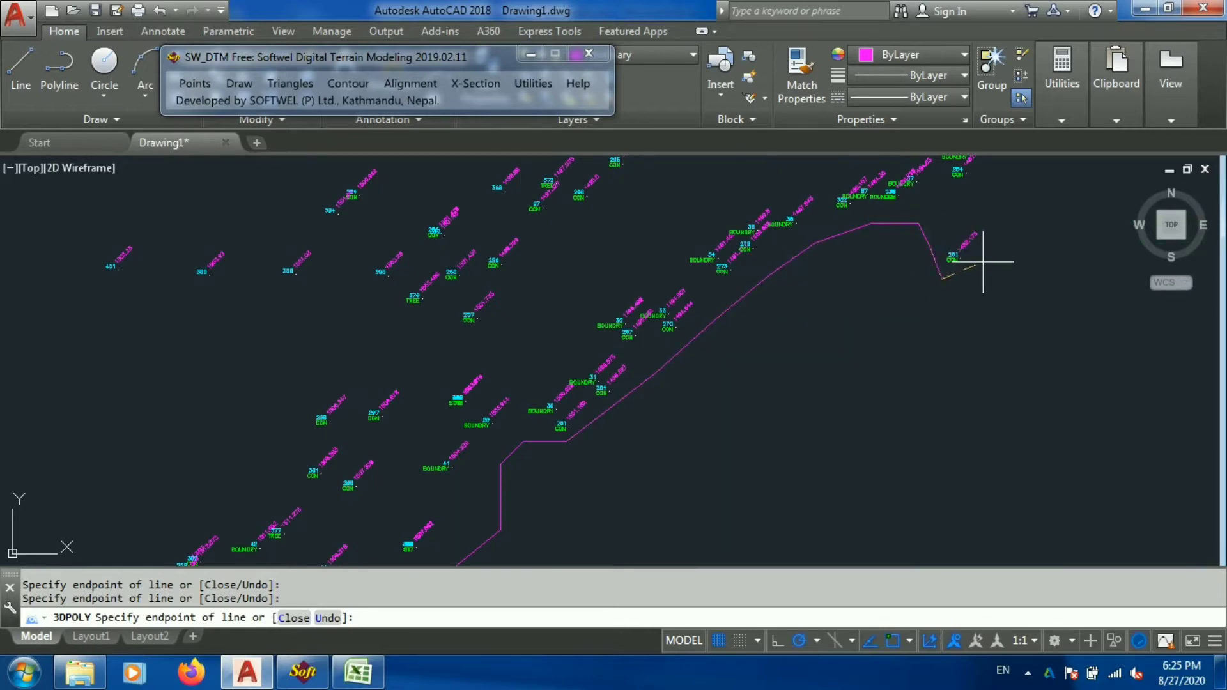
{"action": "left_click", "coordinate": [980, 179]}
{"action": "scroll", "coordinate": [725, 396], "scroll_direction": "down", "scroll_amount": 5}
{"action": "scroll", "coordinate": [815, 301], "scroll_direction": "up", "scroll_amount": 5}
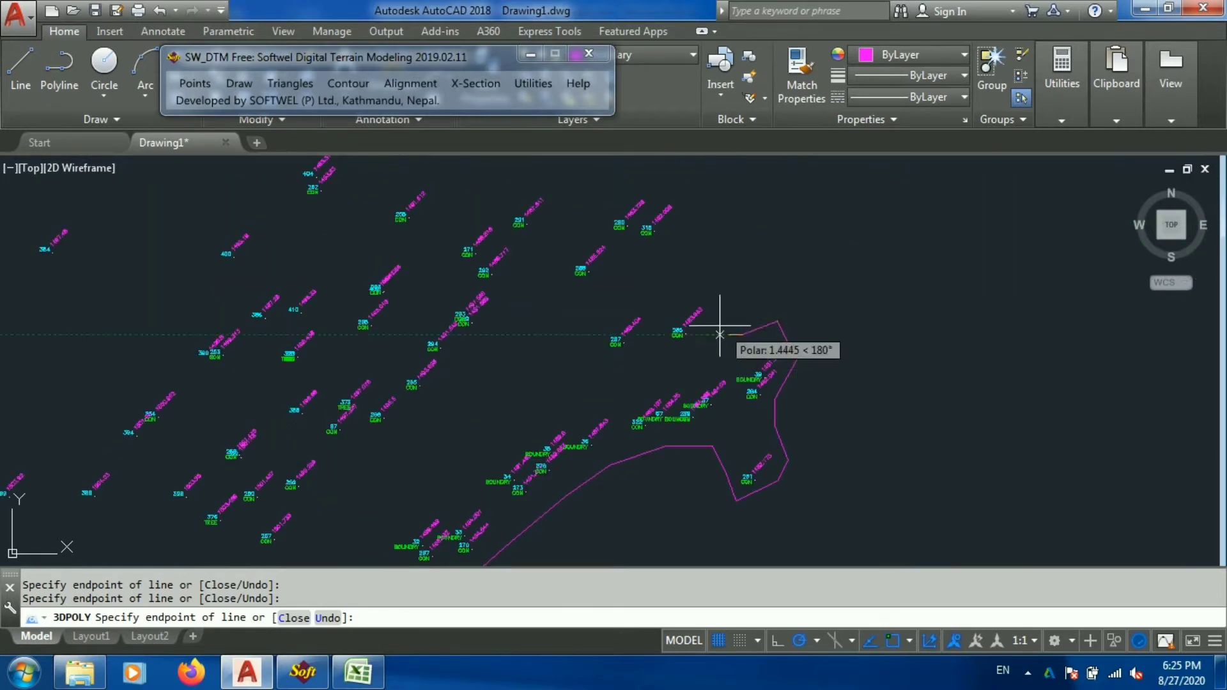
Step: Carry the boundary up to the top-right, then curve it up and to the left
{"action": "middle_click_drag", "start_coordinate": [795, 254], "coordinate": [667, 369]}
{"action": "left_click", "coordinate": [682, 327]}
{"action": "left_click", "coordinate": [705, 287]}
{"action": "left_click", "coordinate": [740, 275]}
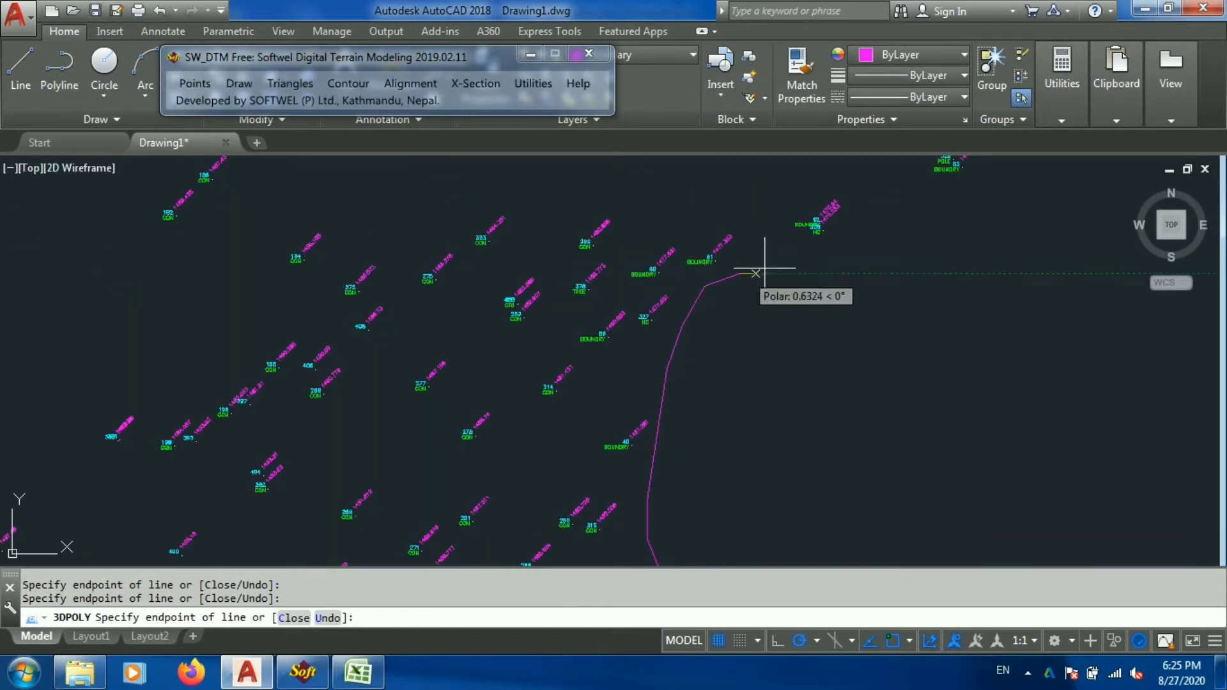
{"action": "left_click", "coordinate": [802, 262]}
{"action": "left_click", "coordinate": [871, 225]}
{"action": "scroll", "coordinate": [748, 485], "scroll_direction": "down", "scroll_amount": 5}
{"action": "scroll", "coordinate": [856, 350], "scroll_direction": "up", "scroll_amount": 5}
{"action": "middle_click_drag", "start_coordinate": [856, 350], "coordinate": [675, 389]}
{"action": "left_click", "coordinate": [638, 410]}
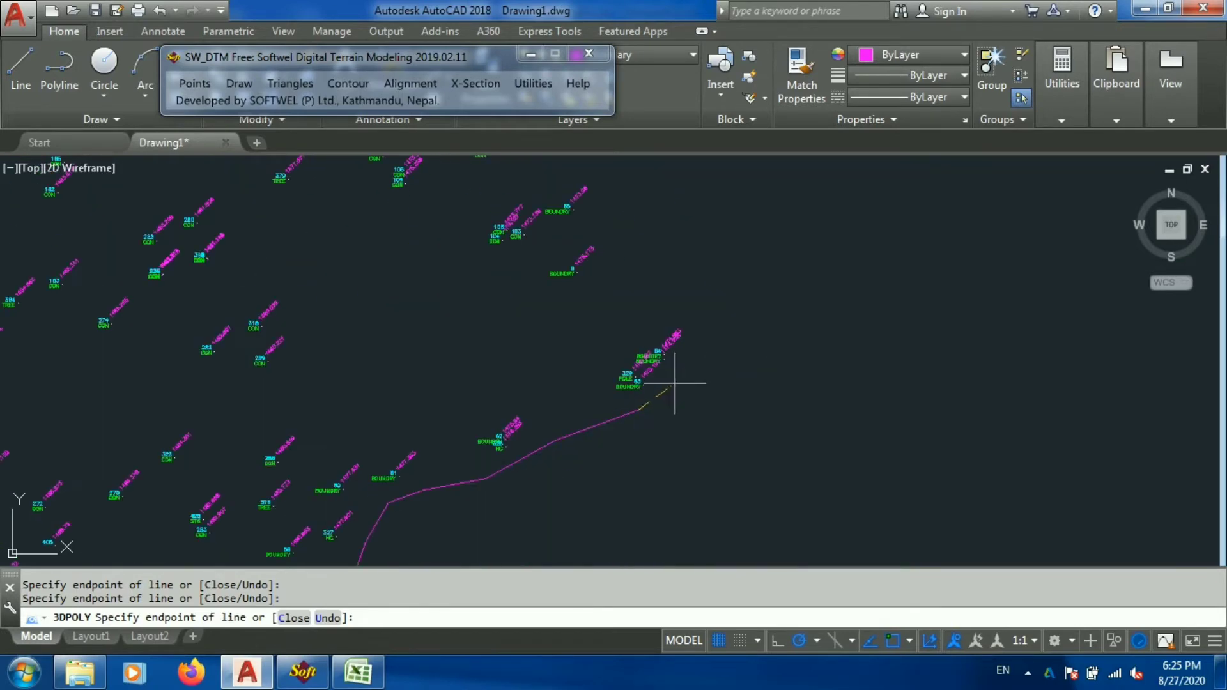
{"action": "left_click", "coordinate": [675, 382]}
{"action": "left_click", "coordinate": [698, 348]}
{"action": "left_click", "coordinate": [697, 304]}
{"action": "left_click", "coordinate": [663, 283]}
{"action": "left_click", "coordinate": [628, 239]}
{"action": "scroll", "coordinate": [671, 411], "scroll_direction": "down", "scroll_amount": 3}
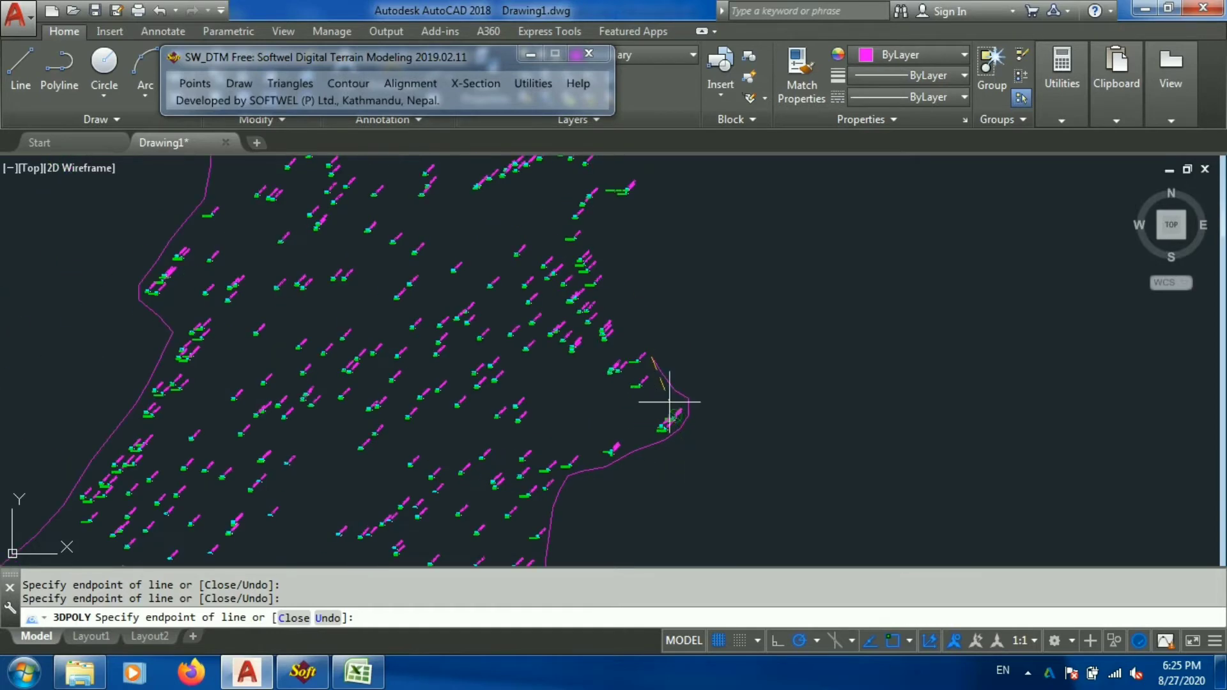
{"action": "scroll", "coordinate": [636, 366], "scroll_direction": "up", "scroll_amount": 3}
{"action": "left_click", "coordinate": [536, 243]}
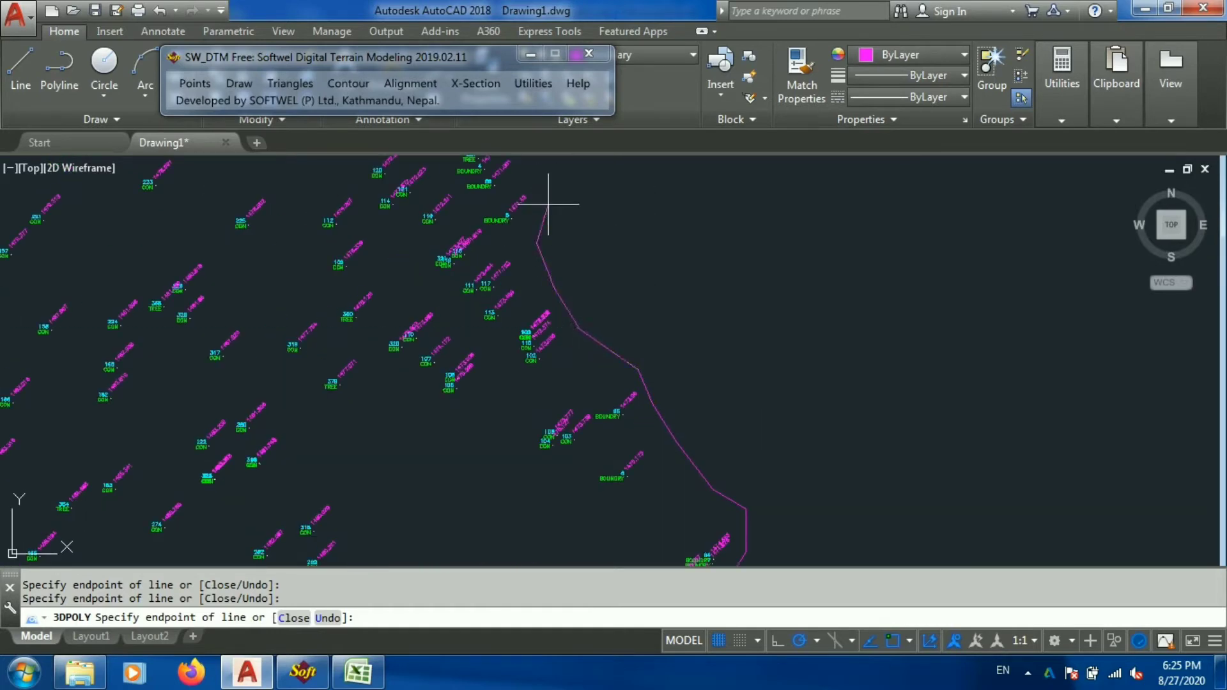
{"action": "left_click", "coordinate": [548, 204]}
{"action": "left_click", "coordinate": [548, 194]}
{"action": "scroll", "coordinate": [698, 539], "scroll_direction": "down", "scroll_amount": 4}
{"action": "scroll", "coordinate": [641, 320], "scroll_direction": "up", "scroll_amount": 4}
Step: Add boundary vertices along the upper edge, tracing the notch near the road edge
{"action": "left_click", "coordinate": [572, 325]}
{"action": "left_click", "coordinate": [557, 268]}
{"action": "left_click", "coordinate": [558, 216]}
{"action": "left_click", "coordinate": [569, 193]}
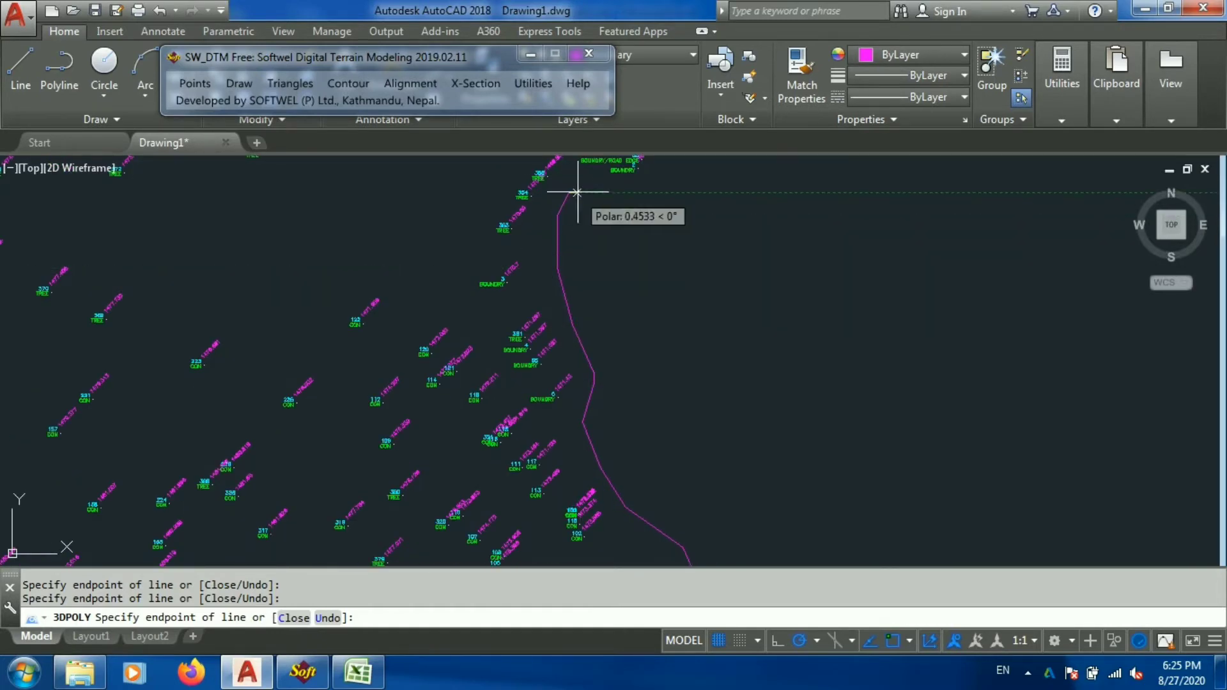
{"action": "left_click", "coordinate": [625, 194]}
{"action": "scroll", "coordinate": [671, 367], "scroll_direction": "down", "scroll_amount": 3}
{"action": "scroll", "coordinate": [713, 294], "scroll_direction": "up", "scroll_amount": 3}
{"action": "scroll", "coordinate": [678, 537], "scroll_direction": "down", "scroll_amount": 5}
{"action": "scroll", "coordinate": [666, 433], "scroll_direction": "up", "scroll_amount": 5}
{"action": "left_click", "coordinate": [635, 508]}
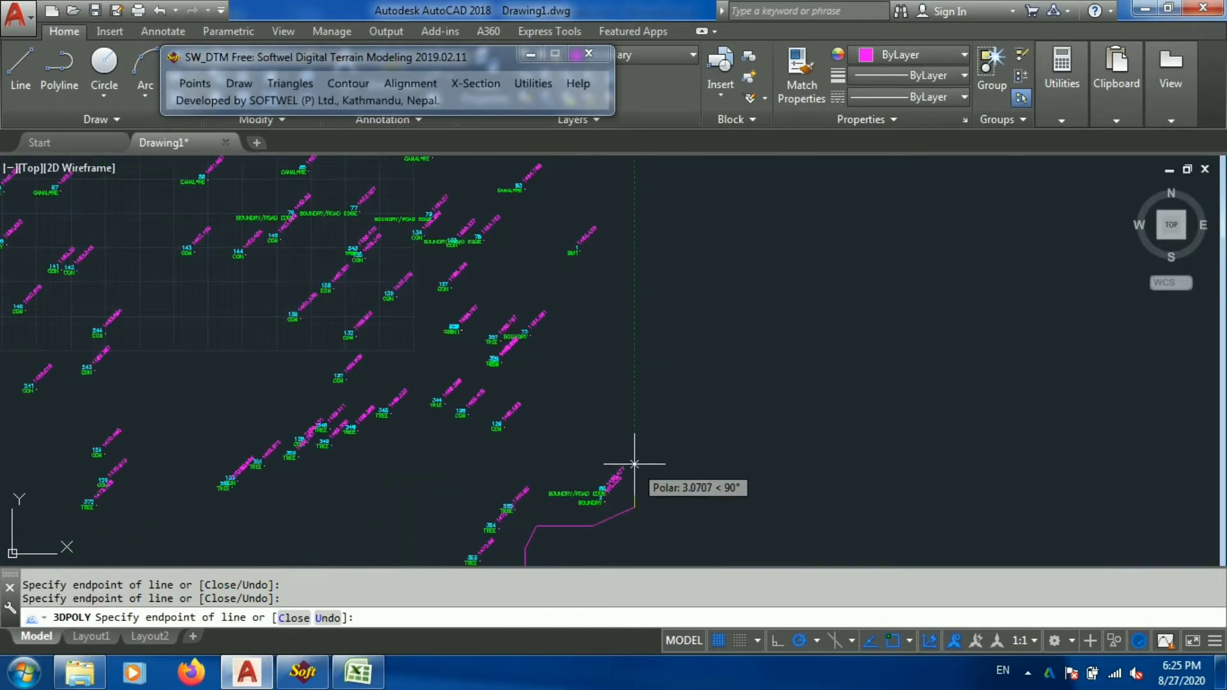
{"action": "left_click", "coordinate": [635, 473]}
{"action": "left_click", "coordinate": [621, 447]}
{"action": "left_click", "coordinate": [562, 447]}
{"action": "left_click", "coordinate": [547, 416]}
{"action": "left_click", "coordinate": [548, 343]}
{"action": "left_click", "coordinate": [572, 302]}
{"action": "left_click", "coordinate": [596, 264]}
{"action": "left_click", "coordinate": [613, 241]}
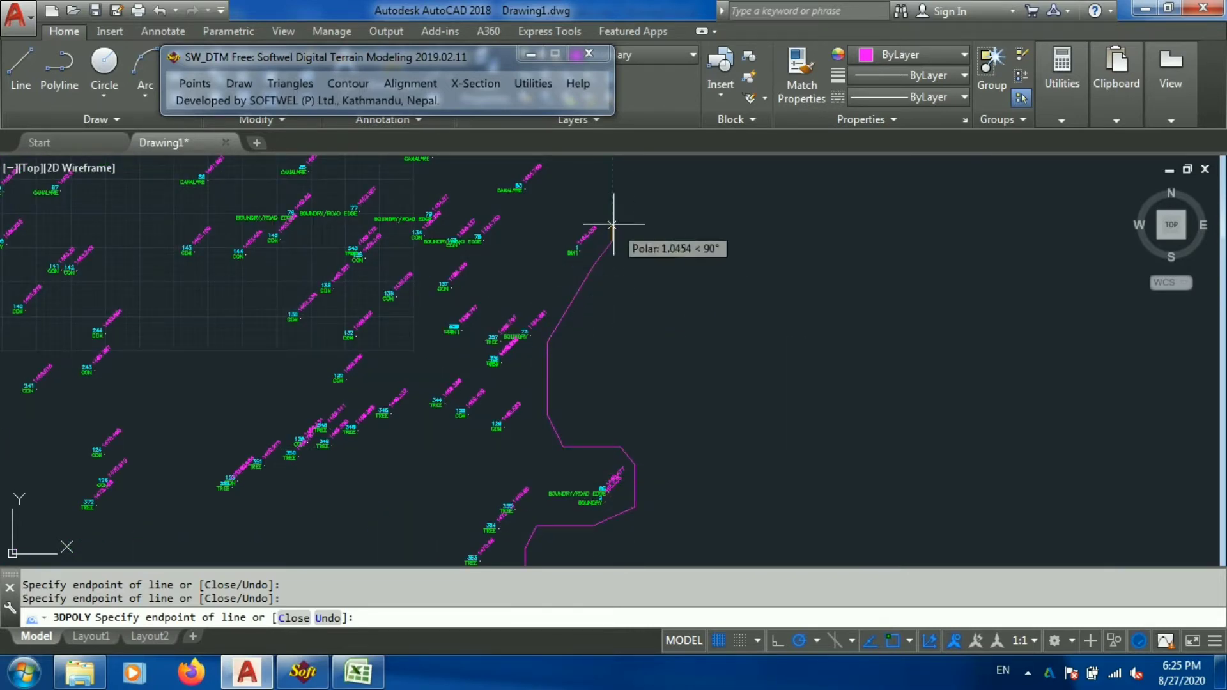
{"action": "left_click", "coordinate": [613, 221]}
{"action": "left_click", "coordinate": [596, 188]}
Step: Run the boundary leftward across the top and end it at the top-left corner
{"action": "scroll", "coordinate": [591, 182], "scroll_direction": "down", "scroll_amount": 2}
{"action": "middle_click_drag", "start_coordinate": [591, 182], "coordinate": [711, 404]}
{"action": "left_click", "coordinate": [684, 373]}
{"action": "left_click", "coordinate": [643, 354]}
{"action": "left_click", "coordinate": [594, 354]}
{"action": "left_click", "coordinate": [578, 382]}
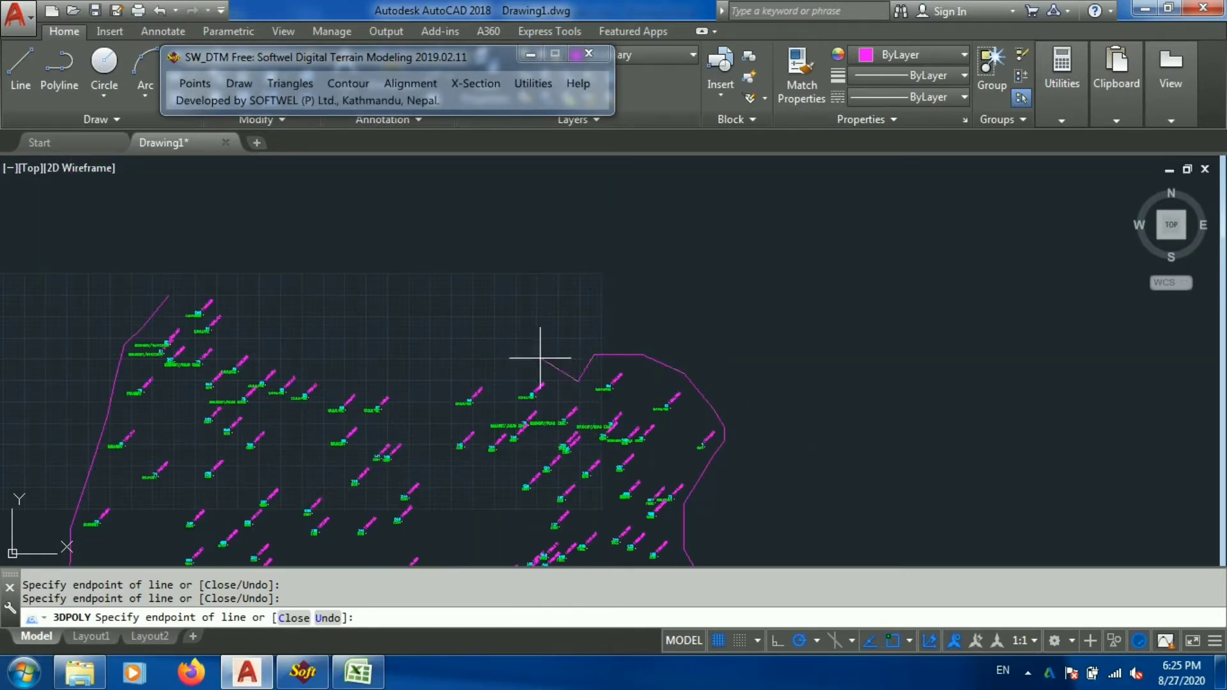
{"action": "left_click", "coordinate": [540, 358]}
{"action": "left_click", "coordinate": [501, 378]}
{"action": "left_click", "coordinate": [468, 378]}
{"action": "left_click", "coordinate": [441, 398]}
{"action": "left_click", "coordinate": [416, 399]}
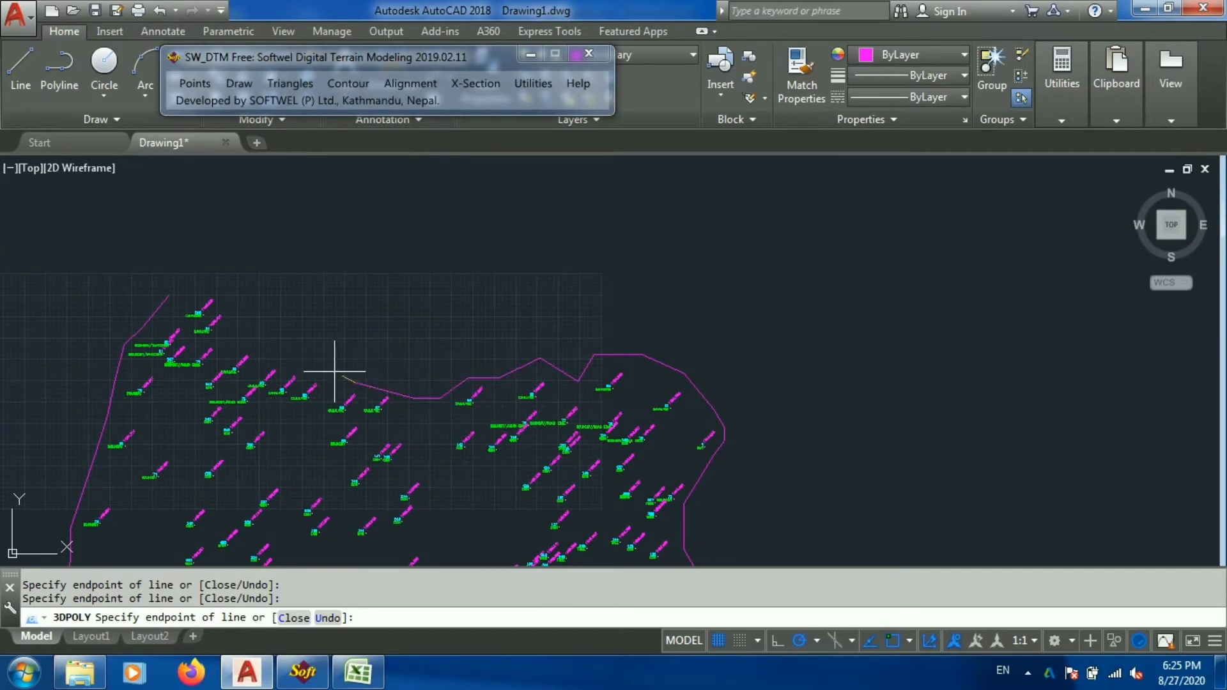
{"action": "left_click", "coordinate": [231, 290]}
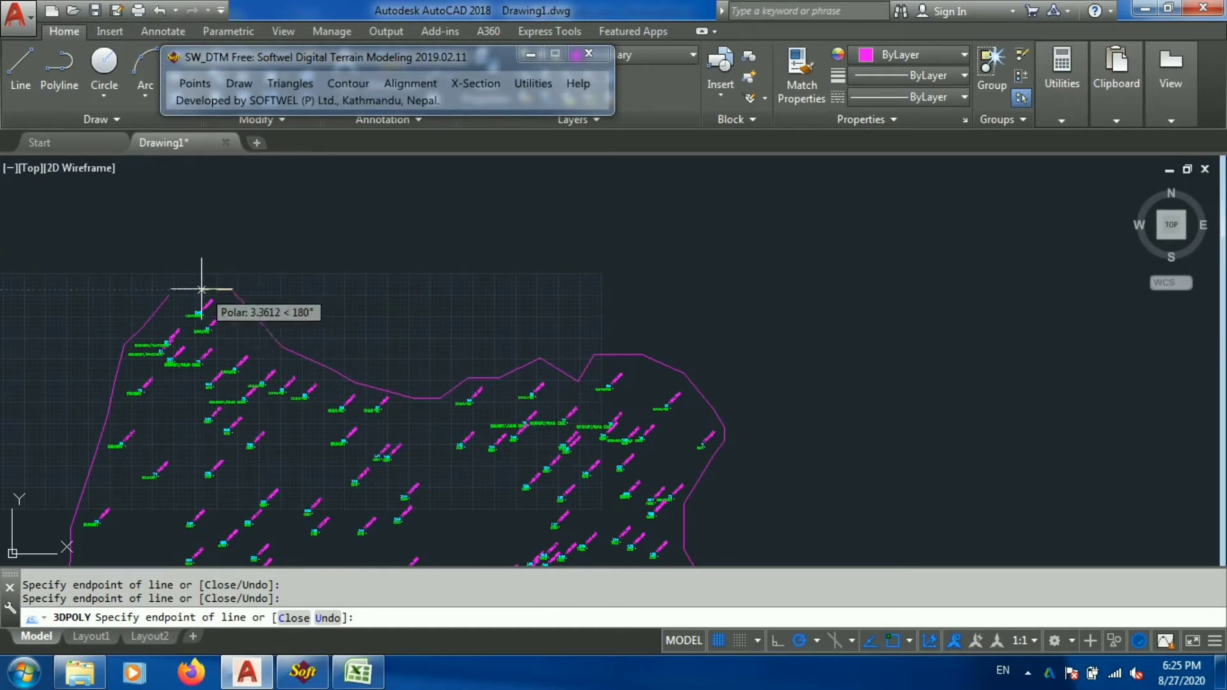
{"action": "scroll", "coordinate": [168, 287], "scroll_direction": "up", "scroll_amount": 3}
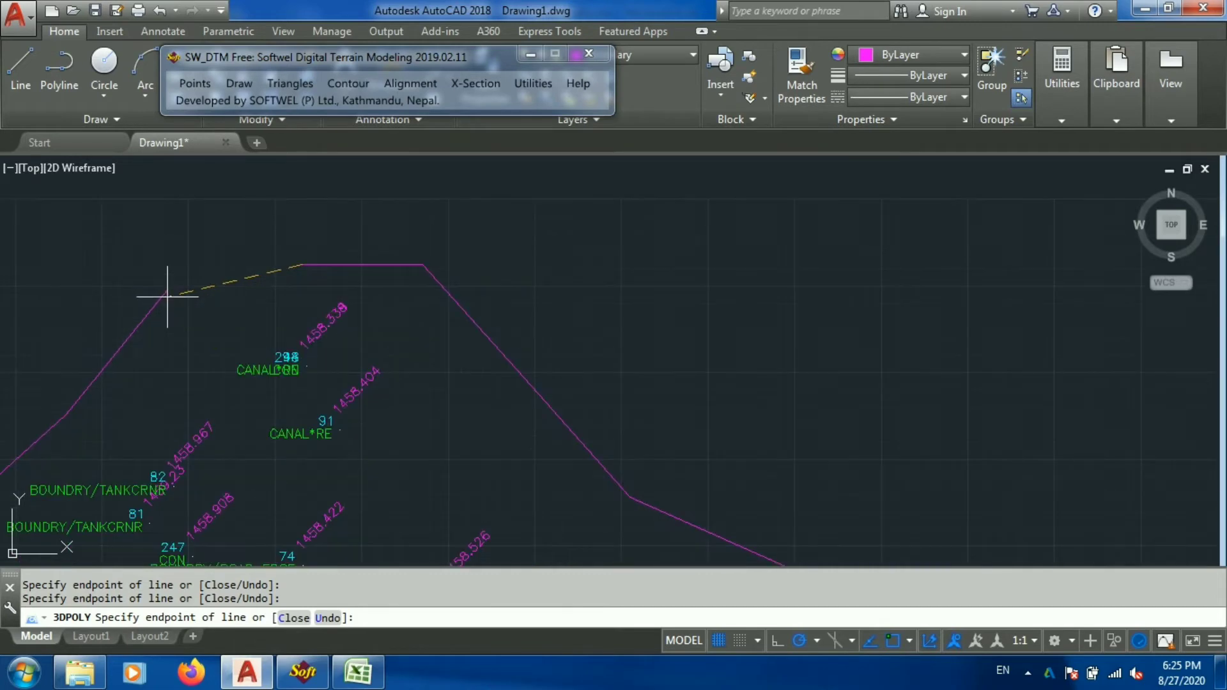
{"action": "left_click", "coordinate": [166, 291]}
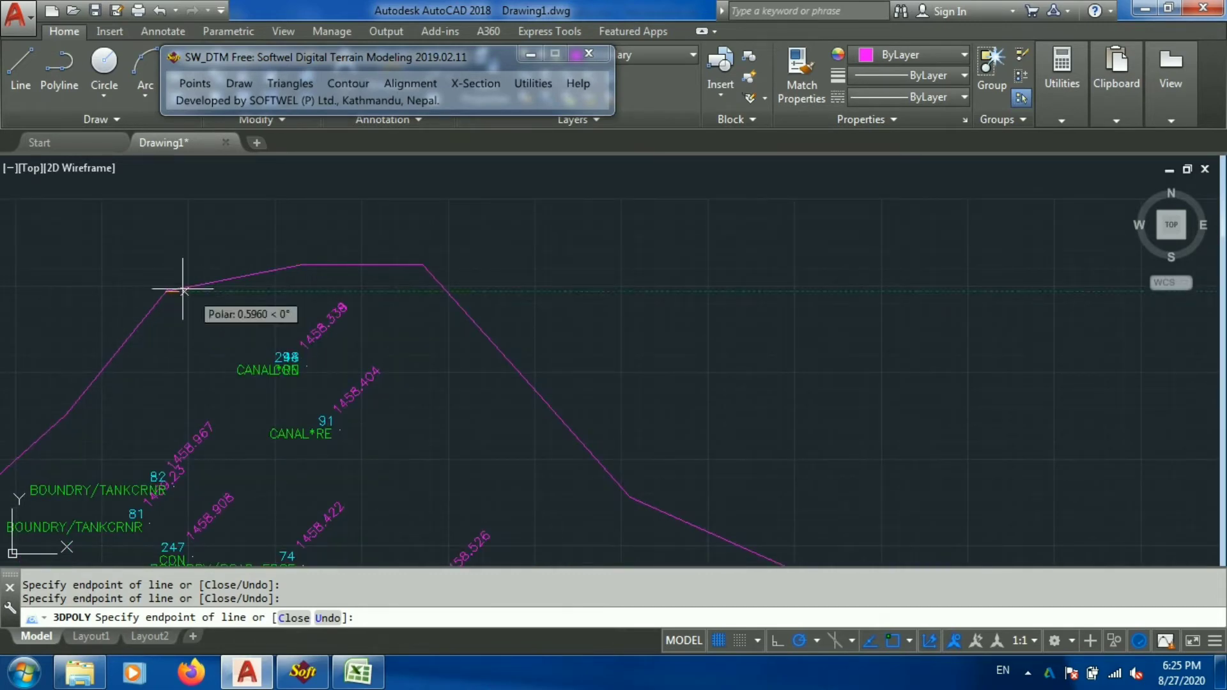
{"action": "key", "text": "Return"}
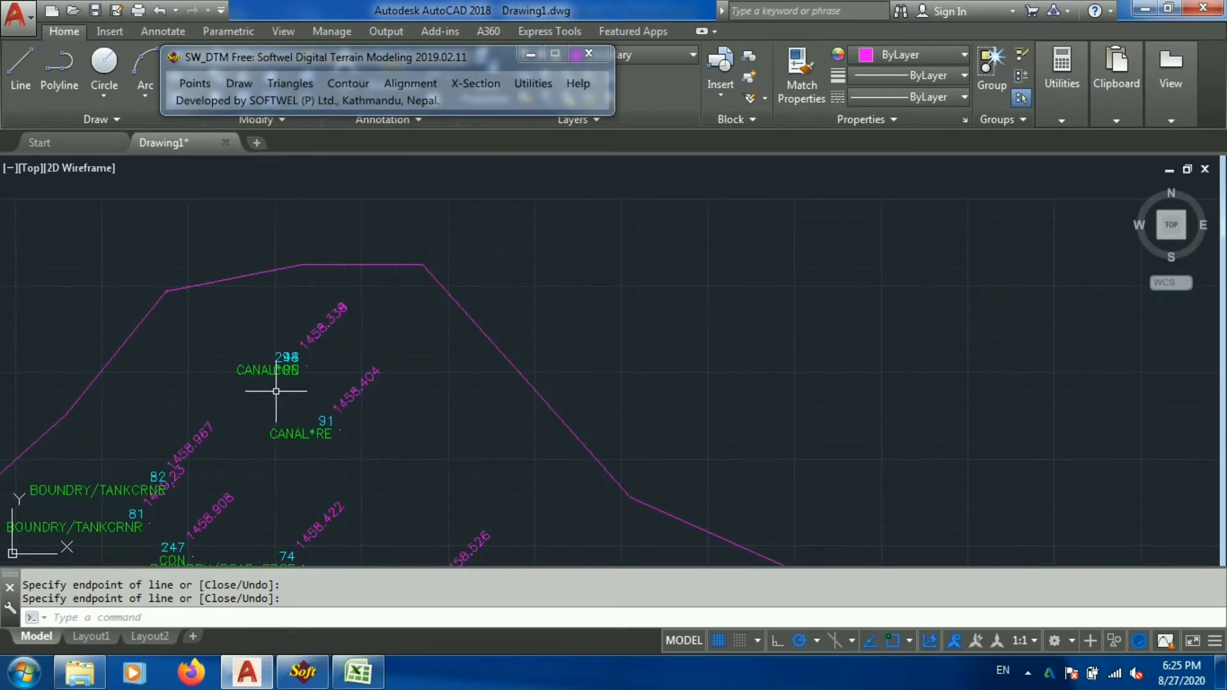
Step: Process all survey points and features in SW_DTM and dismiss the success message
{"action": "scroll", "coordinate": [439, 274], "scroll_direction": "down", "scroll_amount": 6}
{"action": "scroll", "coordinate": [463, 437], "scroll_direction": "up", "scroll_amount": 1}
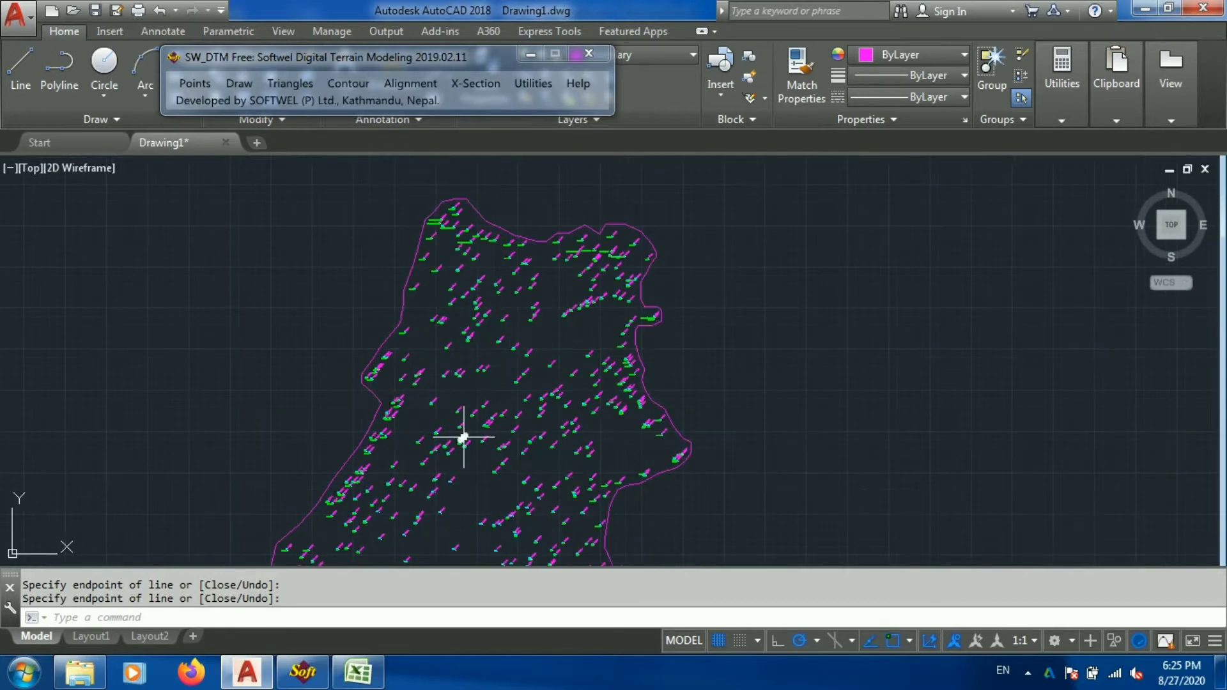
{"action": "scroll", "coordinate": [463, 437], "scroll_direction": "down", "scroll_amount": 2}
{"action": "left_click", "coordinate": [191, 83]}
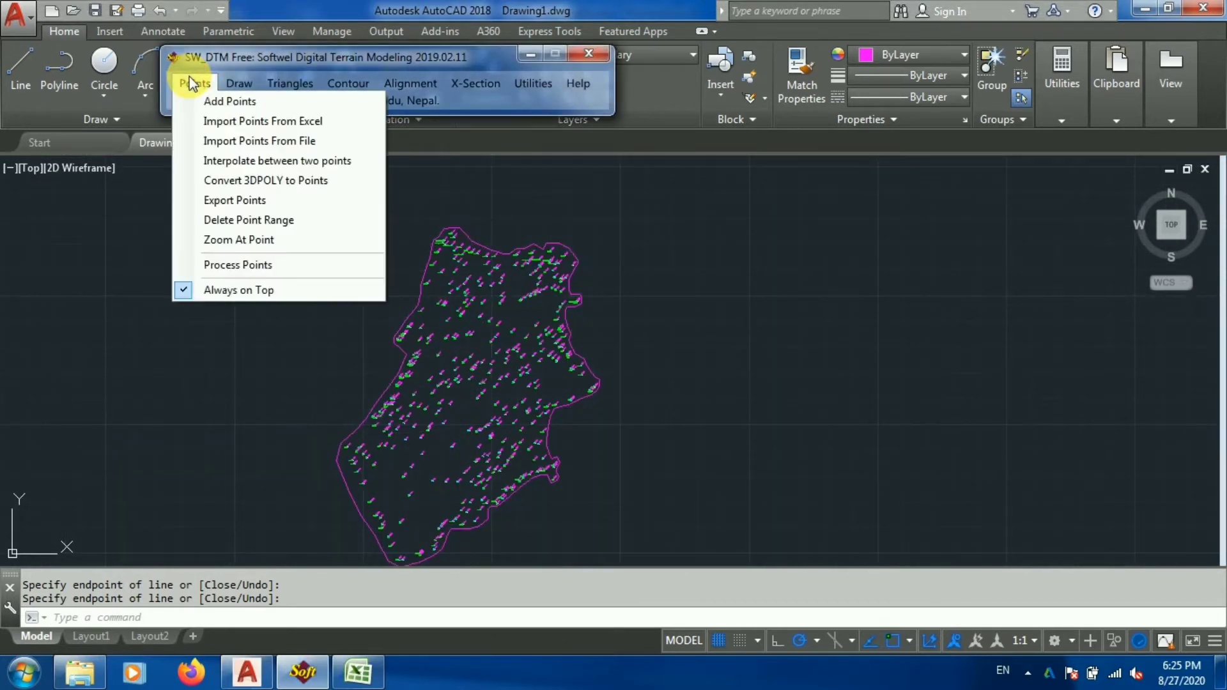
{"action": "left_click", "coordinate": [225, 264]}
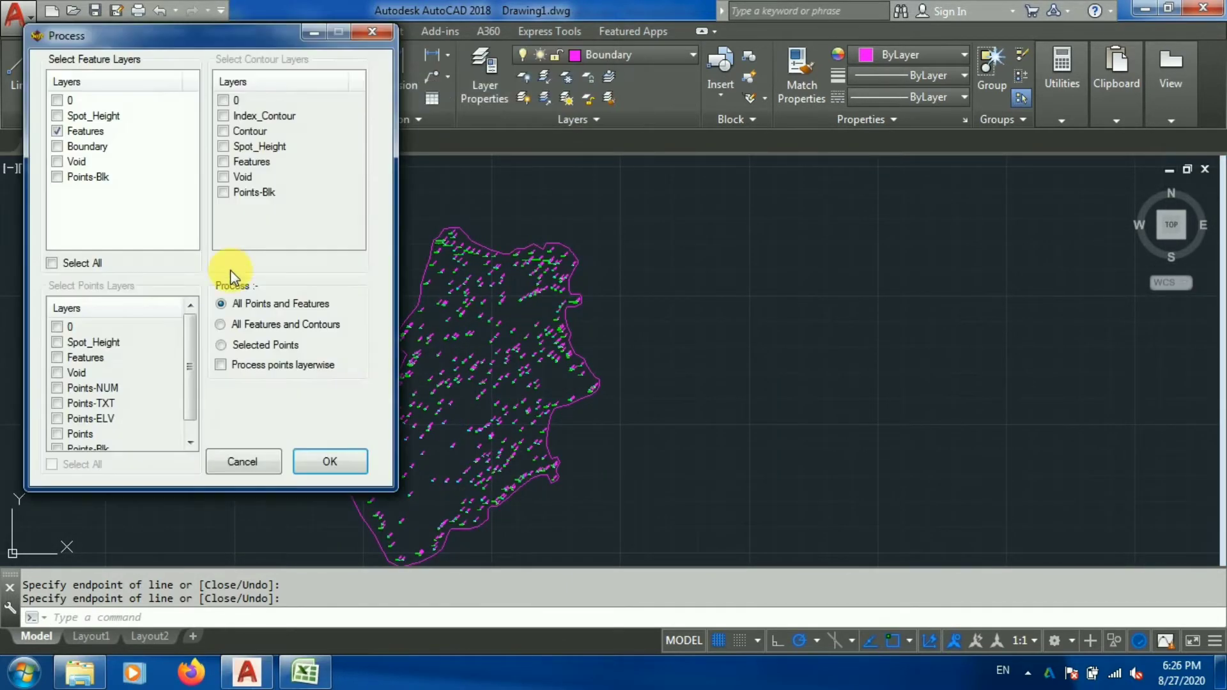
{"action": "left_click", "coordinate": [333, 465]}
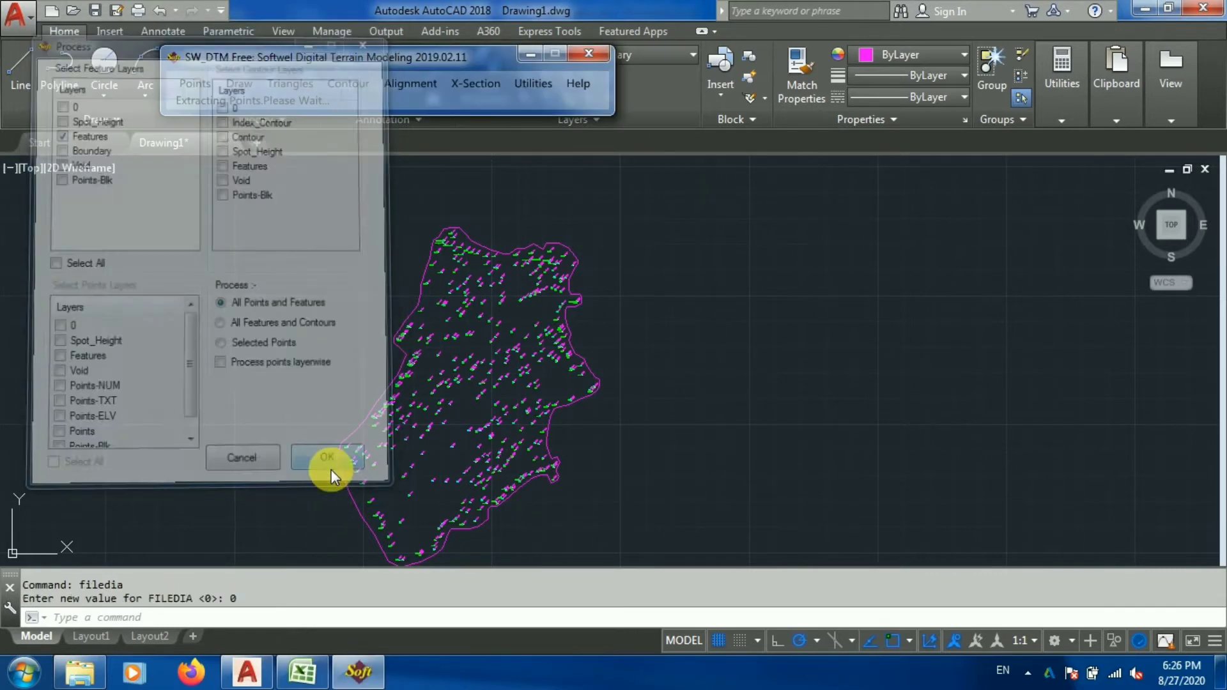
{"action": "left_click", "coordinate": [661, 404]}
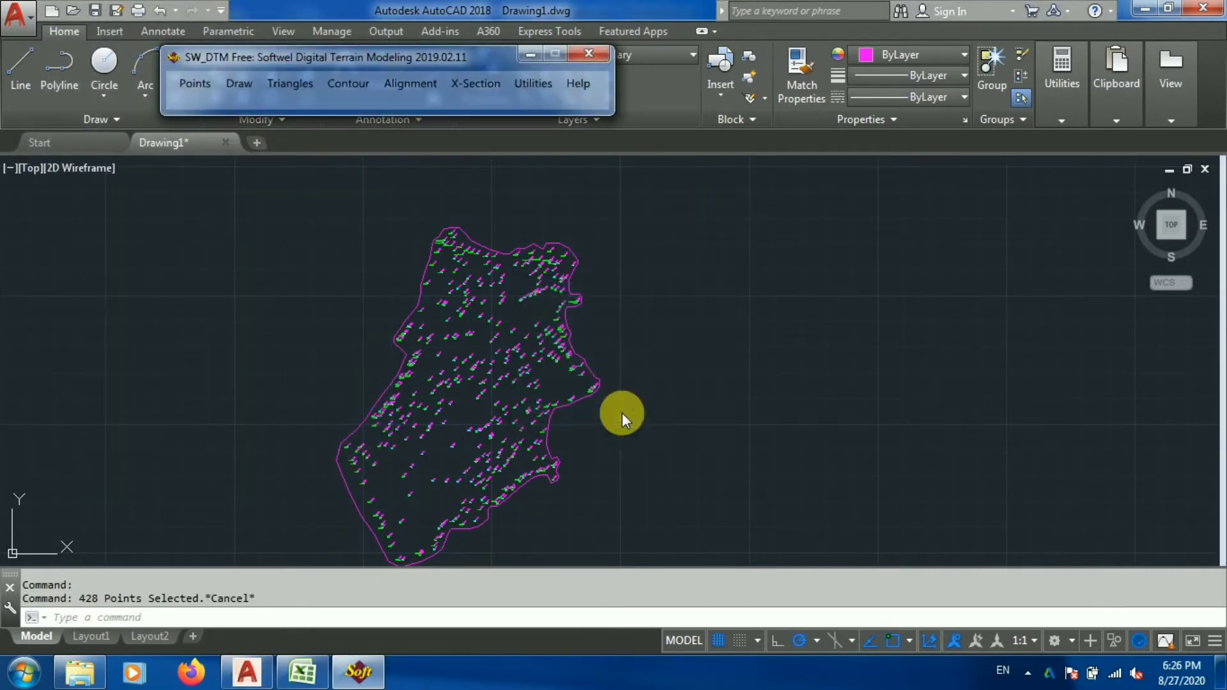
Step: Triangulate the 428 survey points with SW_DTM Triangles > Triangulate and confirm completion
{"action": "left_click", "coordinate": [295, 88]}
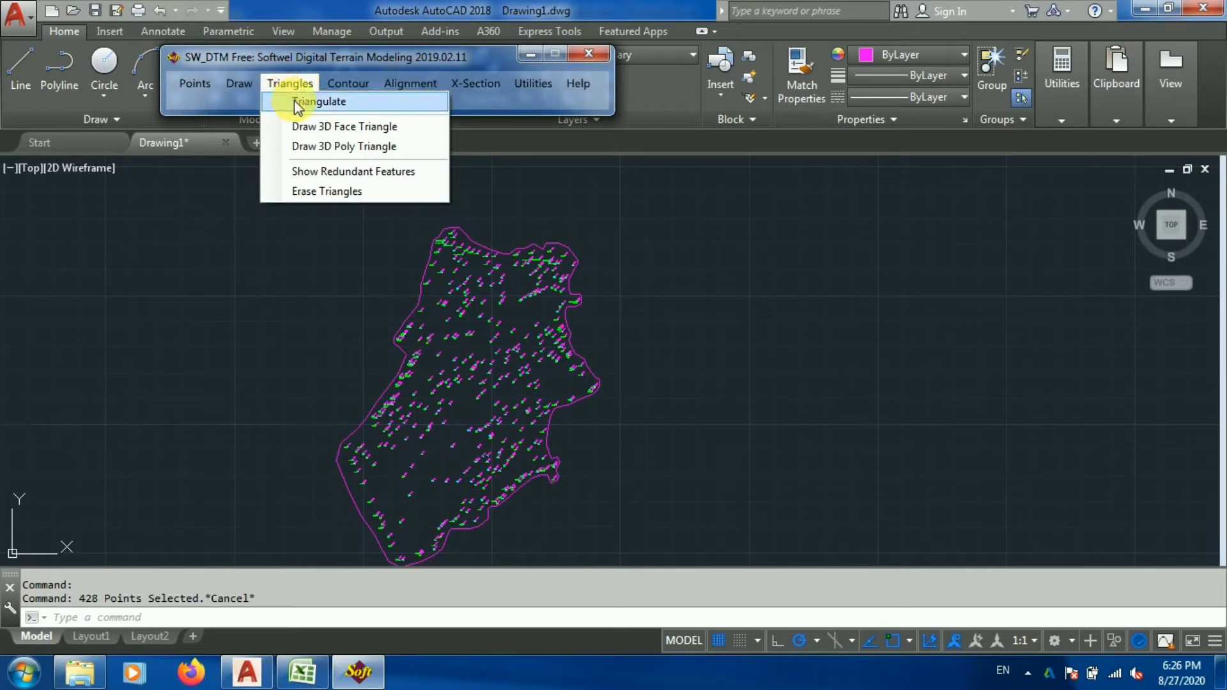
{"action": "left_click", "coordinate": [348, 104]}
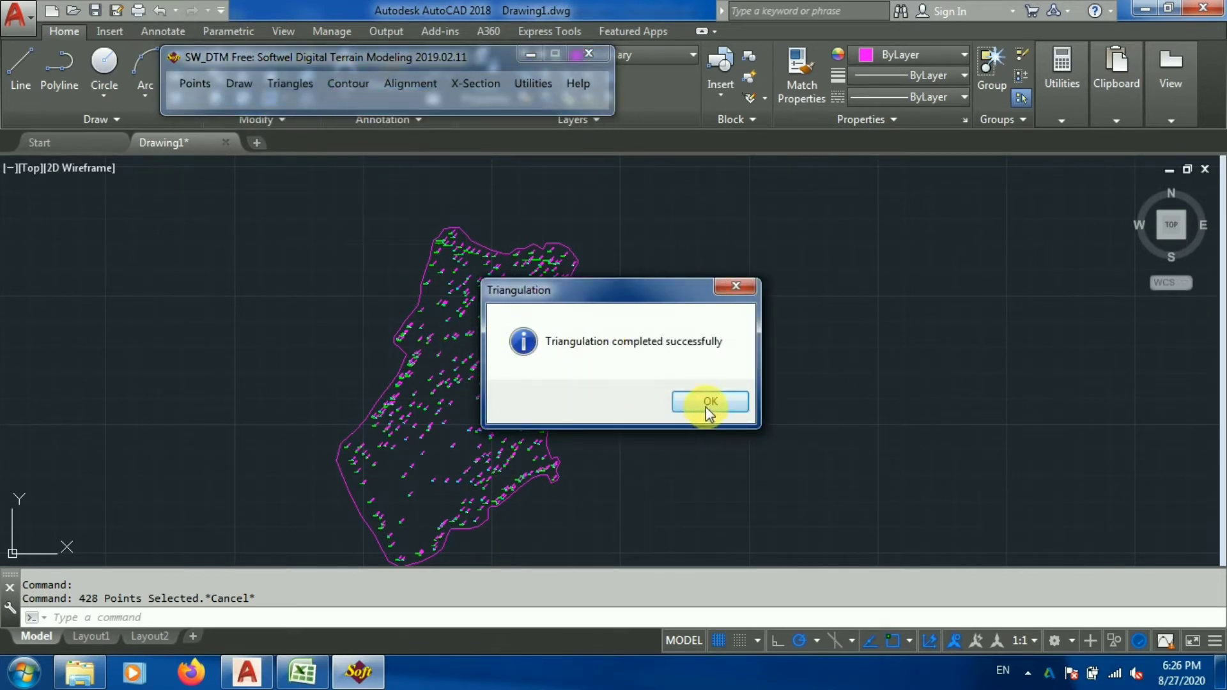
{"action": "left_click", "coordinate": [690, 401]}
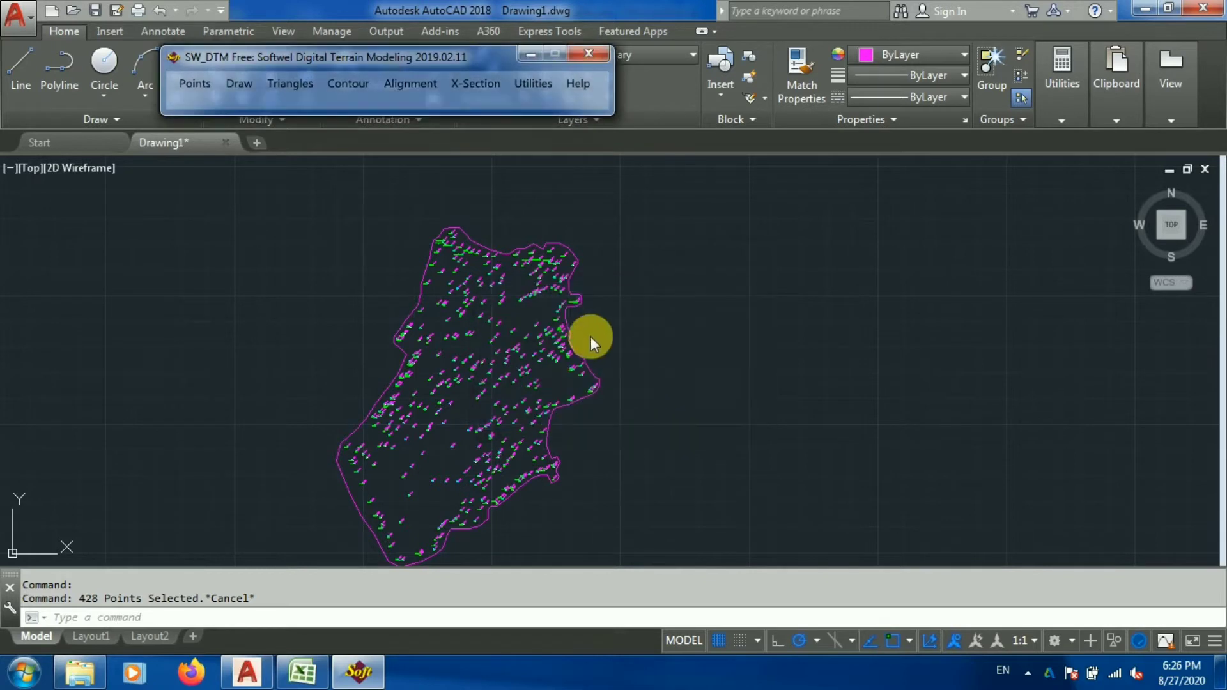
{"action": "left_click", "coordinate": [378, 296]}
Step: Draw round contours at interval 1.00, major 5.00, minimum distance 0.10, rounding 1
{"action": "left_click", "coordinate": [341, 83]}
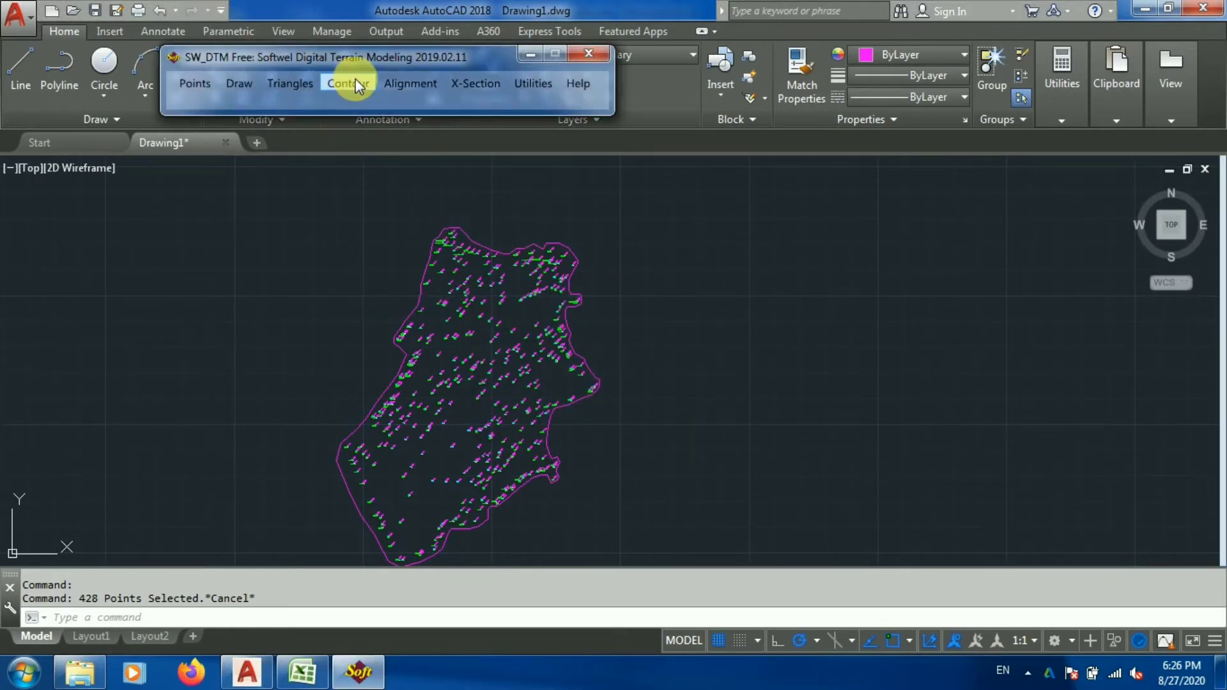
{"action": "left_click", "coordinate": [345, 84]}
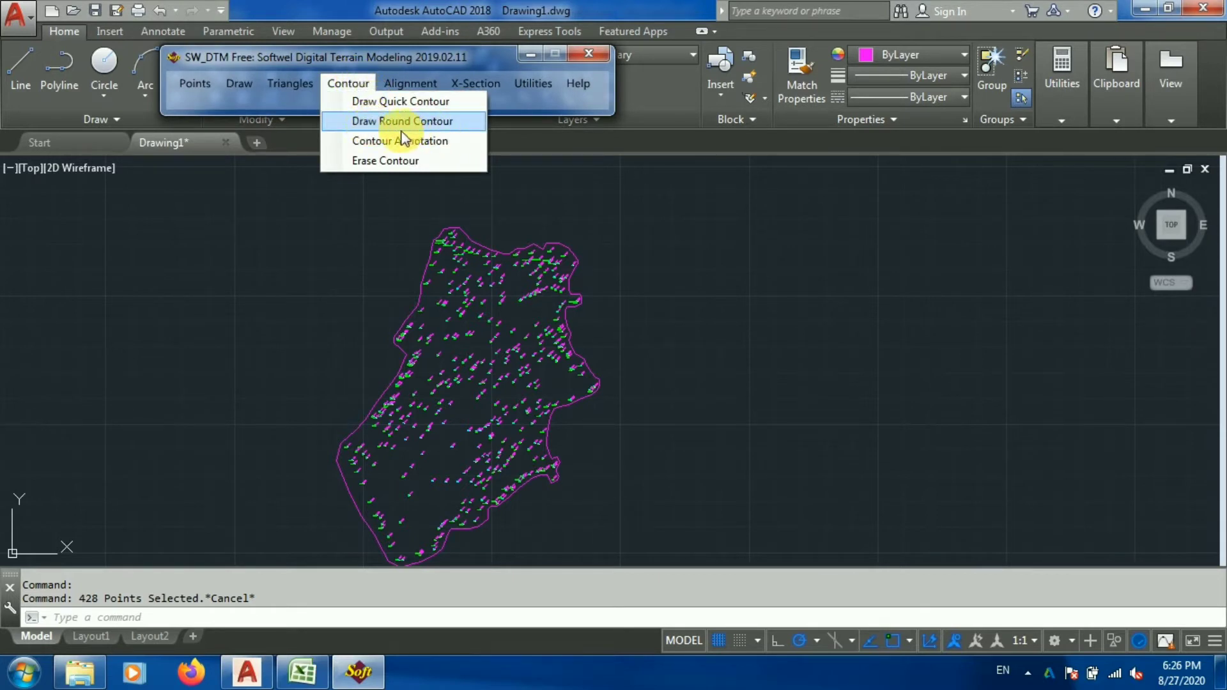
{"action": "left_click", "coordinate": [426, 125]}
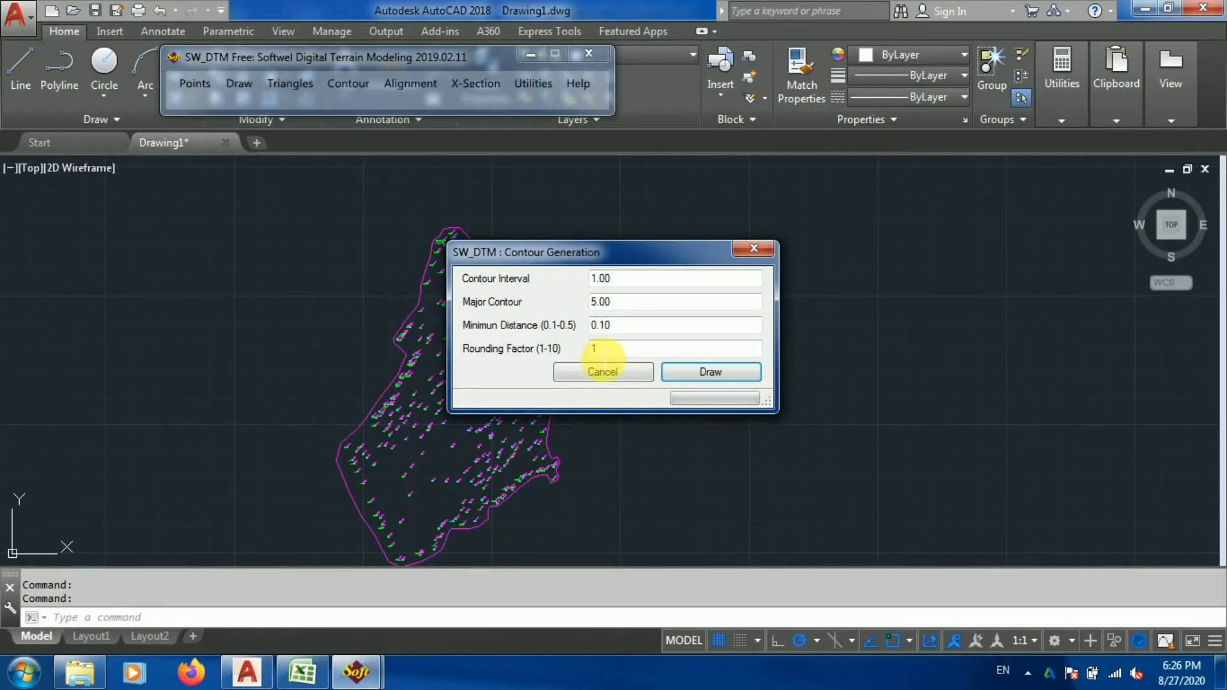
{"action": "left_click", "coordinate": [687, 374]}
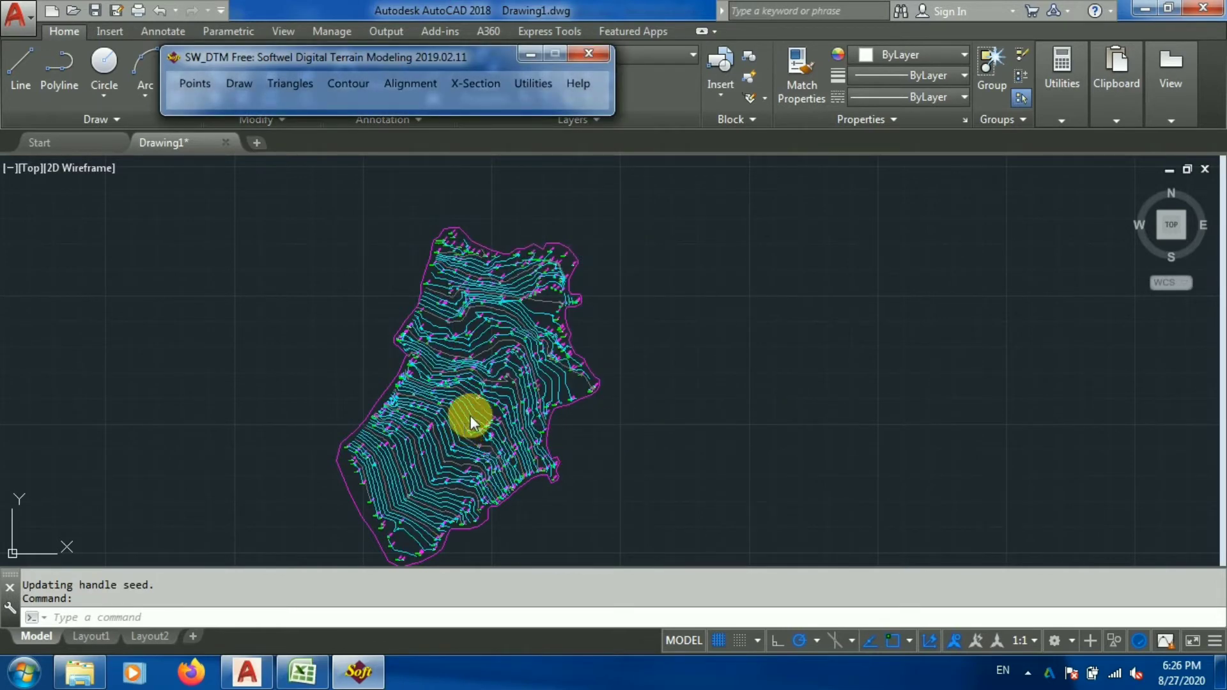
Step: Zoom in and out to inspect the generated contour lines
{"action": "scroll", "coordinate": [521, 335], "scroll_direction": "up", "scroll_amount": 8}
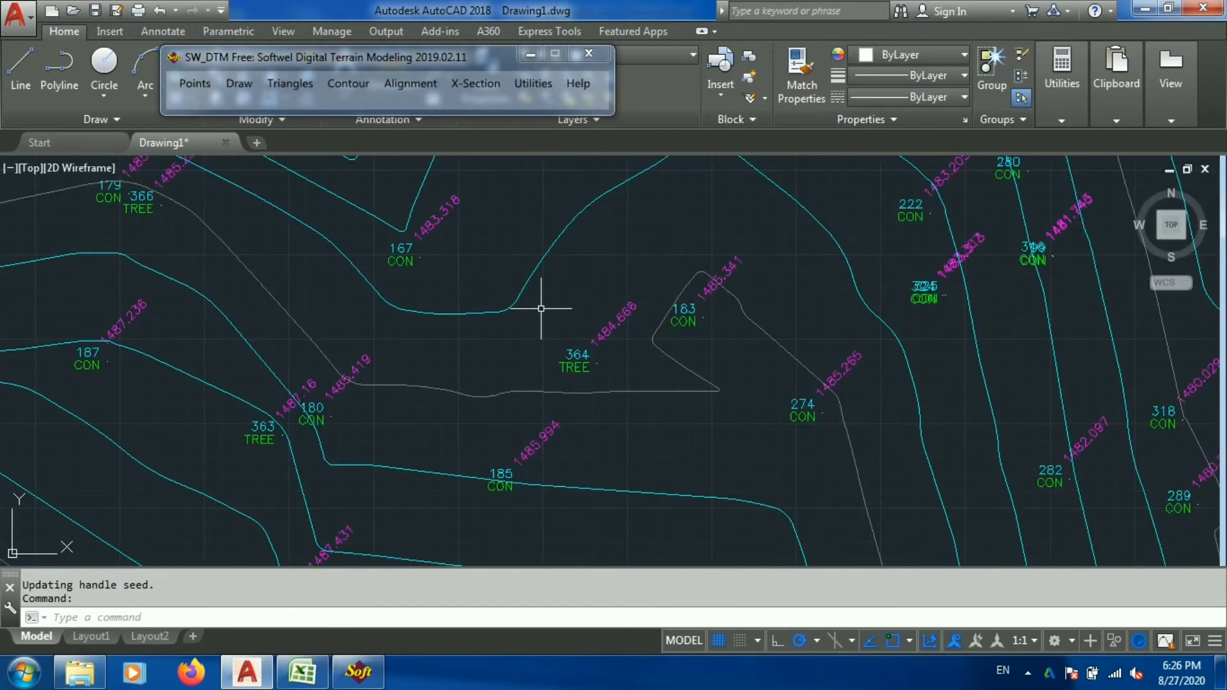
{"action": "scroll", "coordinate": [540, 301], "scroll_direction": "down", "scroll_amount": 8}
{"action": "scroll", "coordinate": [460, 460], "scroll_direction": "up", "scroll_amount": 6}
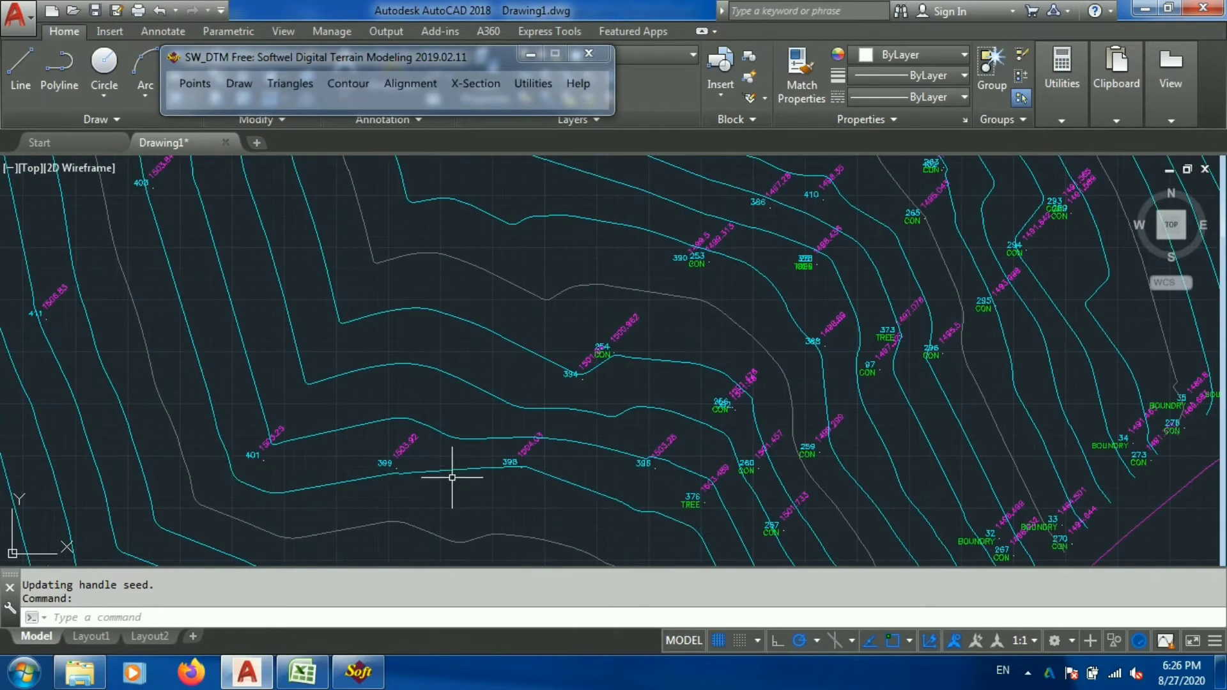
{"action": "scroll", "coordinate": [537, 306], "scroll_direction": "down", "scroll_amount": 6}
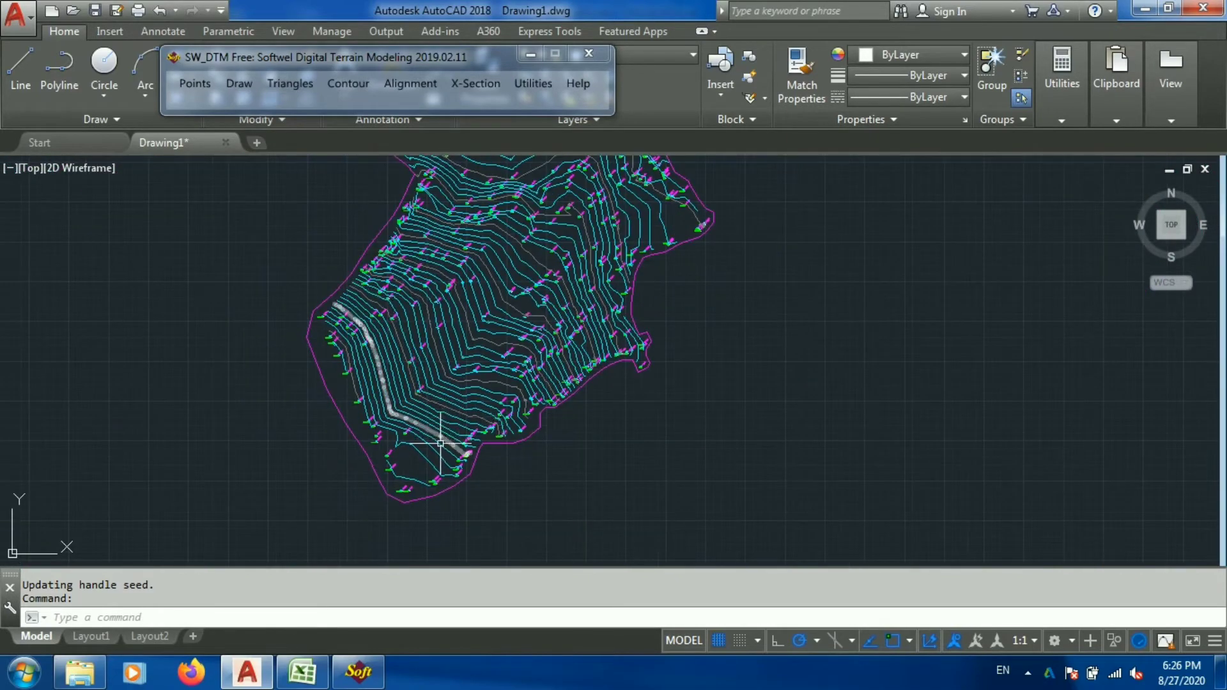
{"action": "scroll", "coordinate": [441, 443], "scroll_direction": "up", "scroll_amount": 6}
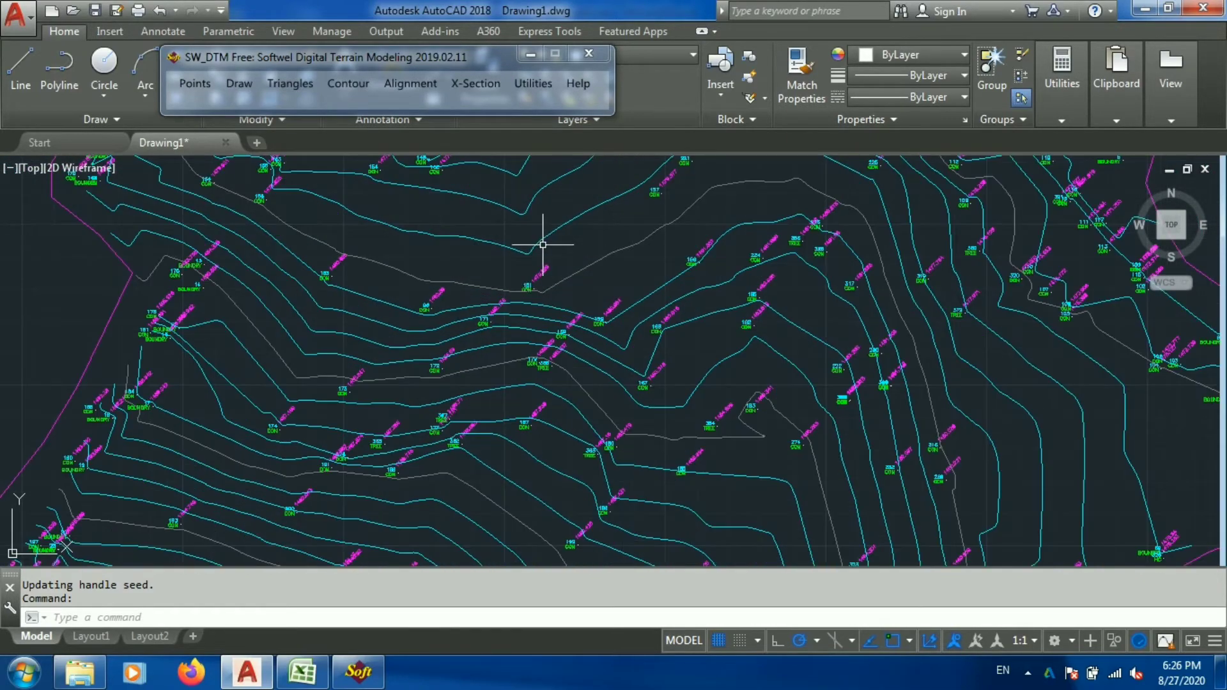
{"action": "scroll", "coordinate": [510, 407], "scroll_direction": "down", "scroll_amount": 6}
{"action": "scroll", "coordinate": [604, 200], "scroll_direction": "up", "scroll_amount": 5}
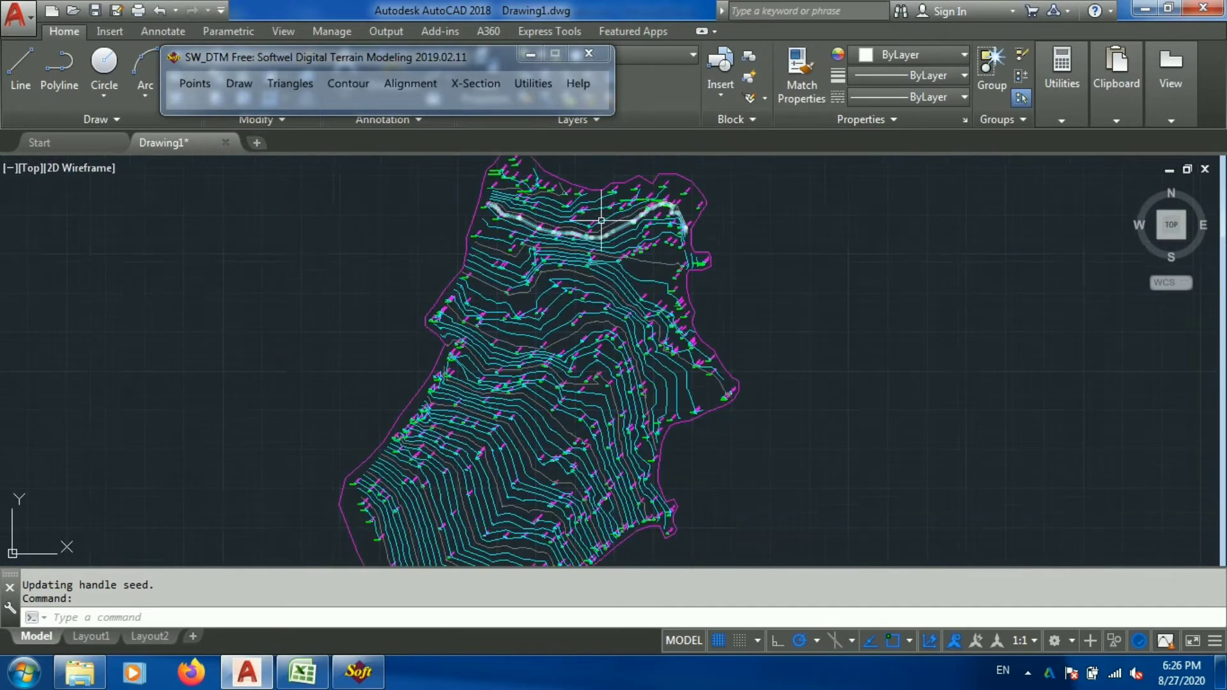
{"action": "scroll", "coordinate": [605, 200], "scroll_direction": "down", "scroll_amount": 3}
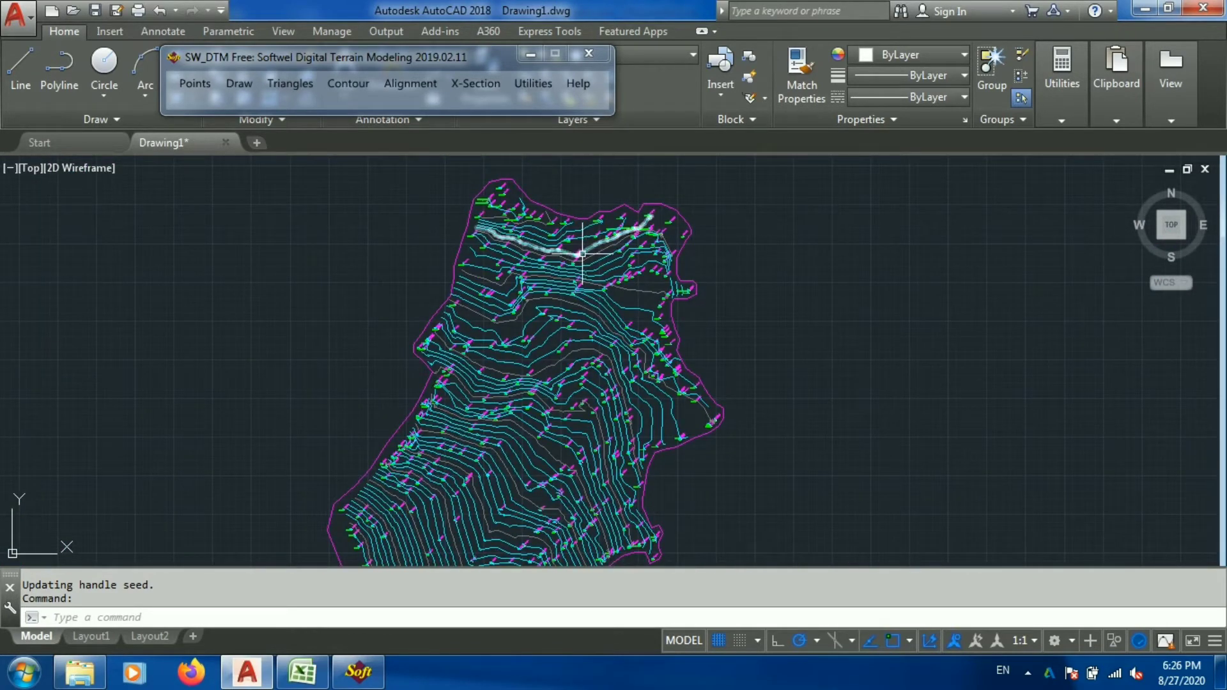
{"action": "scroll", "coordinate": [583, 254], "scroll_direction": "up", "scroll_amount": 3}
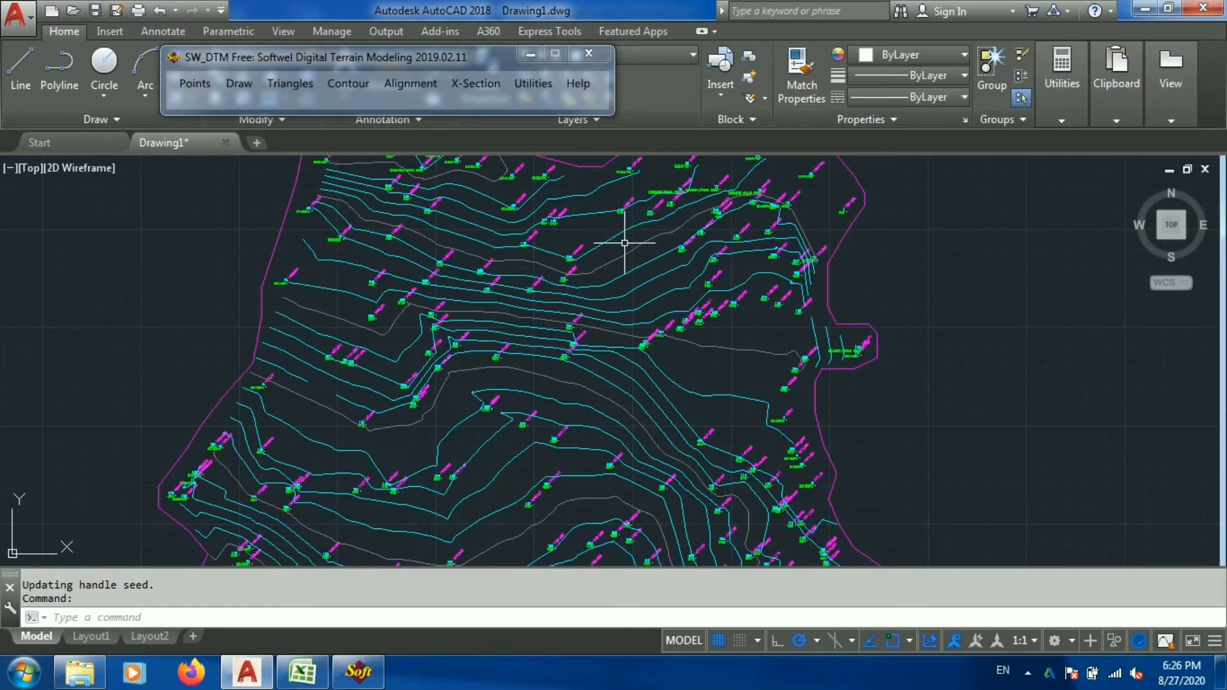
{"action": "scroll", "coordinate": [601, 255], "scroll_direction": "down", "scroll_amount": 4}
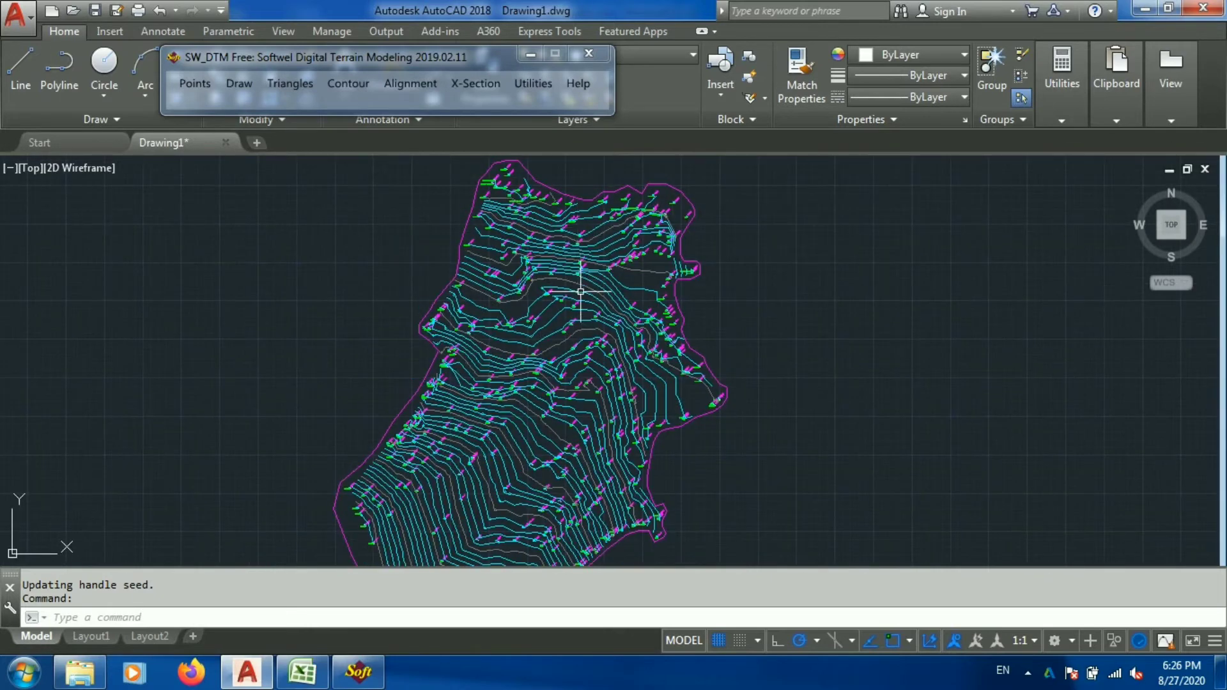
{"action": "scroll", "coordinate": [578, 411], "scroll_direction": "up", "scroll_amount": 5}
{"action": "scroll", "coordinate": [595, 351], "scroll_direction": "down", "scroll_amount": 6}
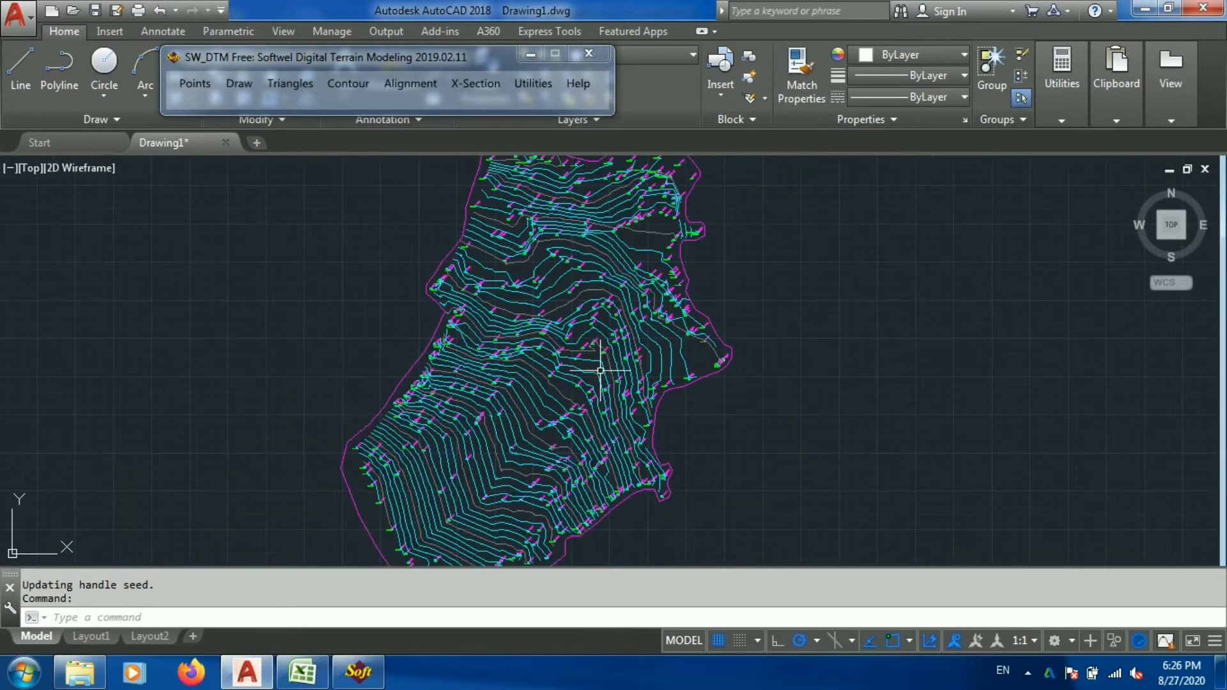
{"action": "scroll", "coordinate": [655, 296], "scroll_direction": "up", "scroll_amount": 2}
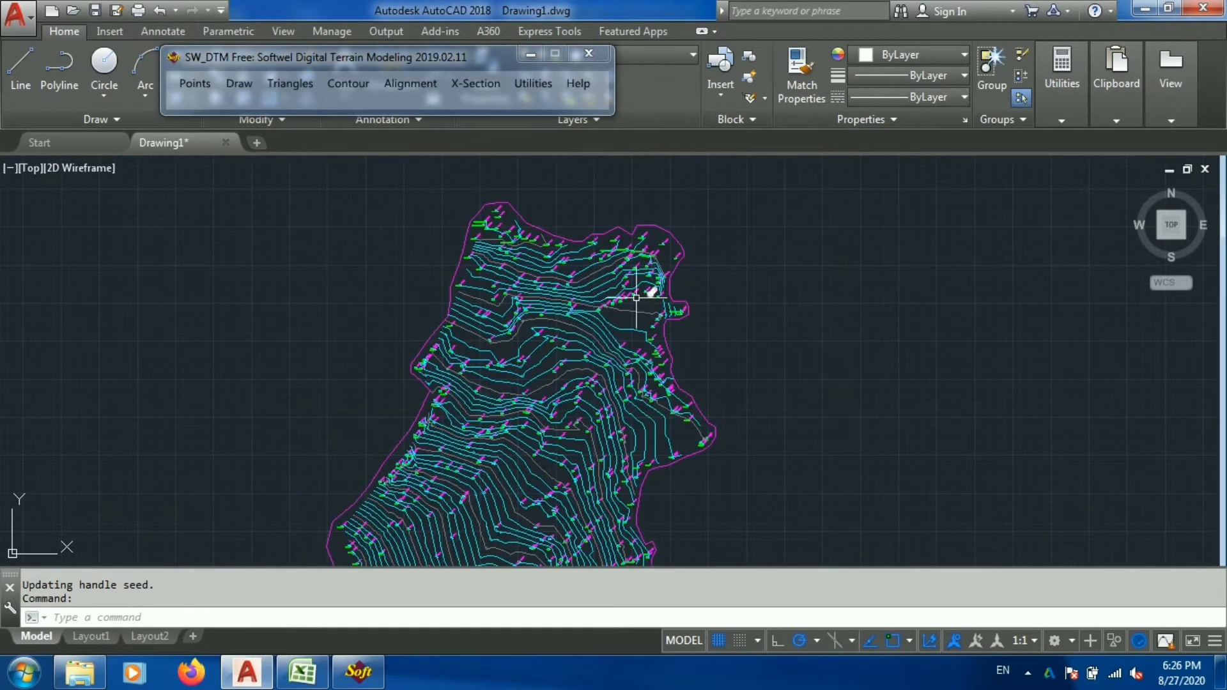
{"action": "scroll", "coordinate": [661, 249], "scroll_direction": "down", "scroll_amount": 2}
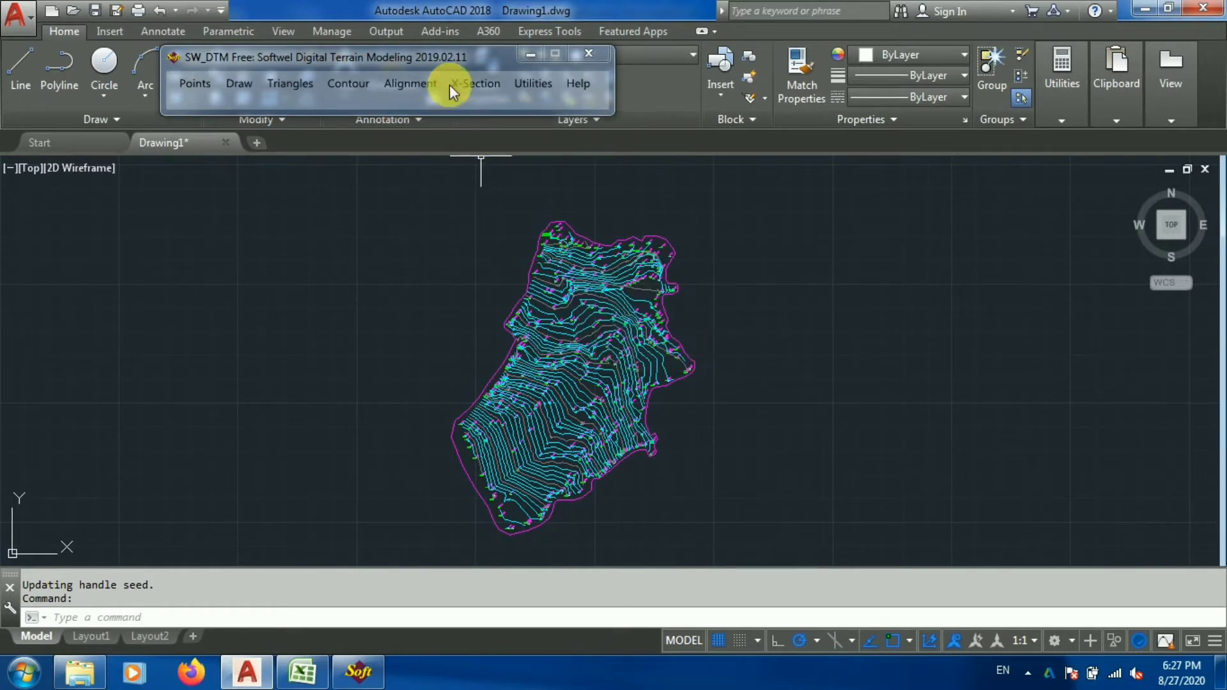
Step: Close the SW_DTM toolbar and close Drawing1 without saving
{"action": "left_click", "coordinate": [587, 55]}
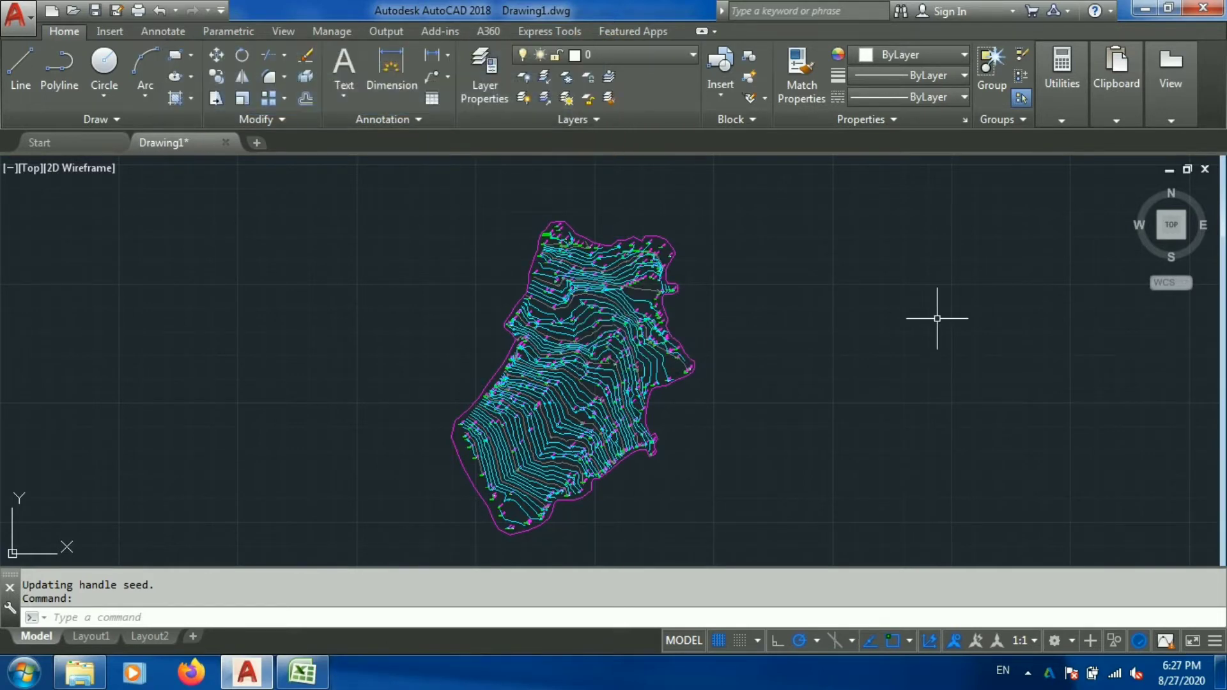
{"action": "left_click", "coordinate": [1205, 170]}
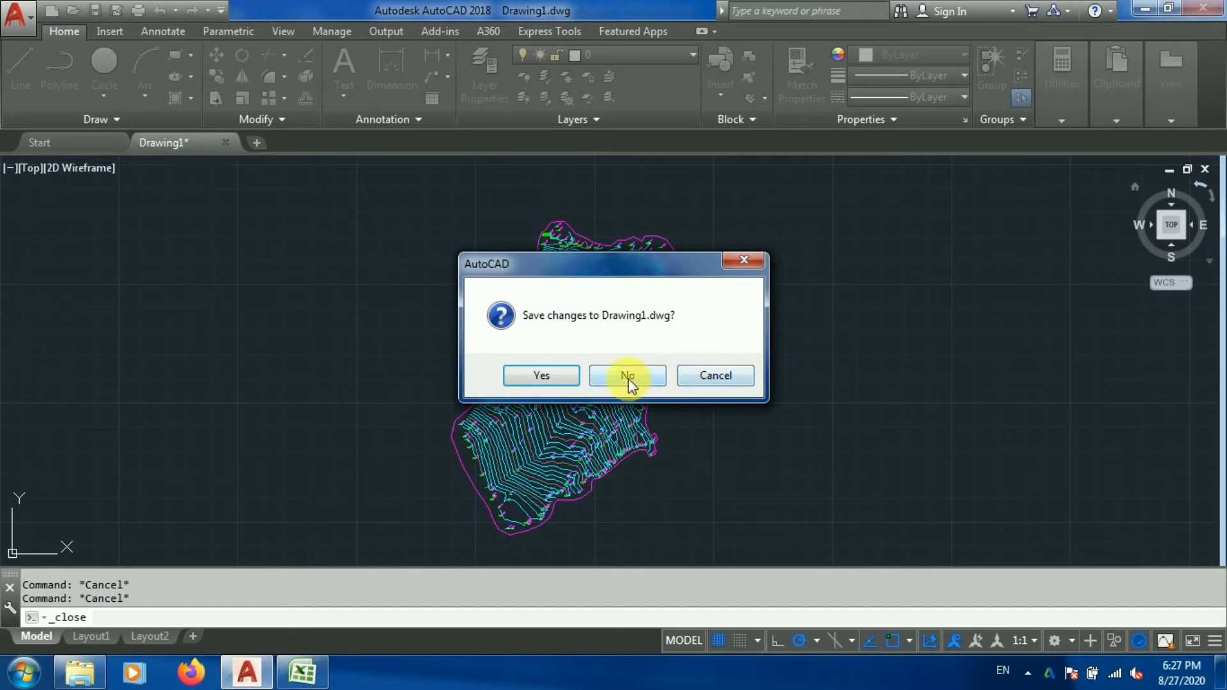
{"action": "left_click", "coordinate": [627, 376]}
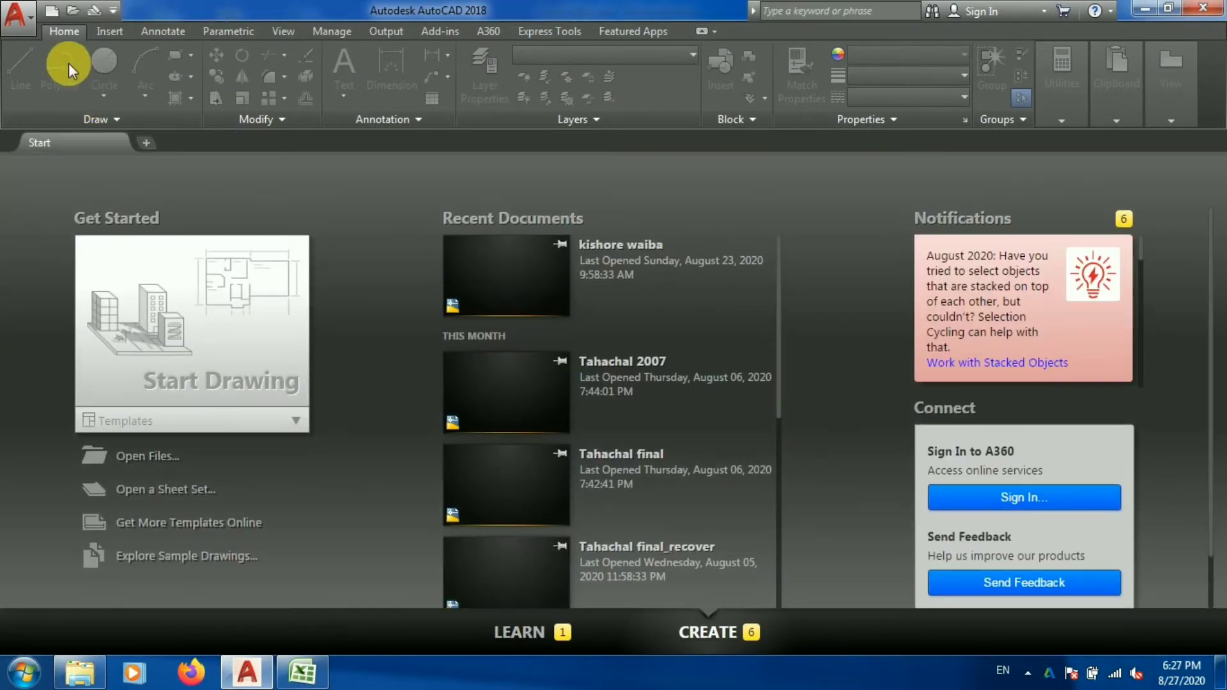
Step: Start a new drawing from the acad.dwt template, then minimize AutoCAD
{"action": "left_click", "coordinate": [49, 12]}
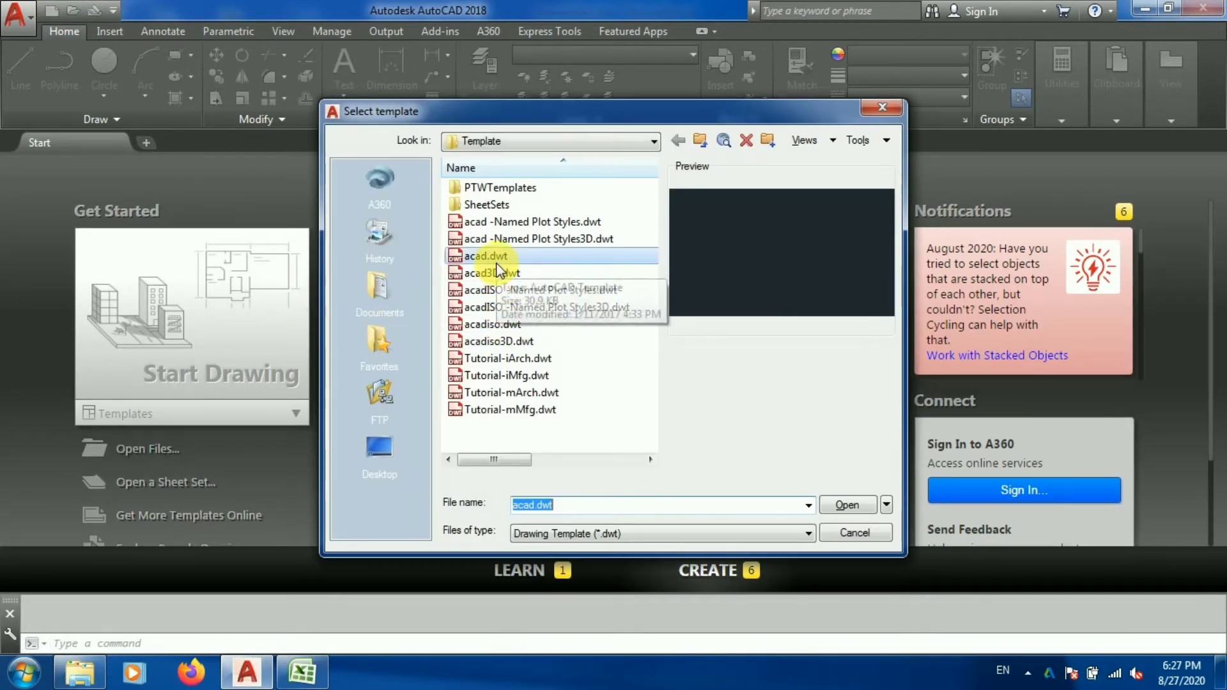
{"action": "left_click", "coordinate": [834, 505]}
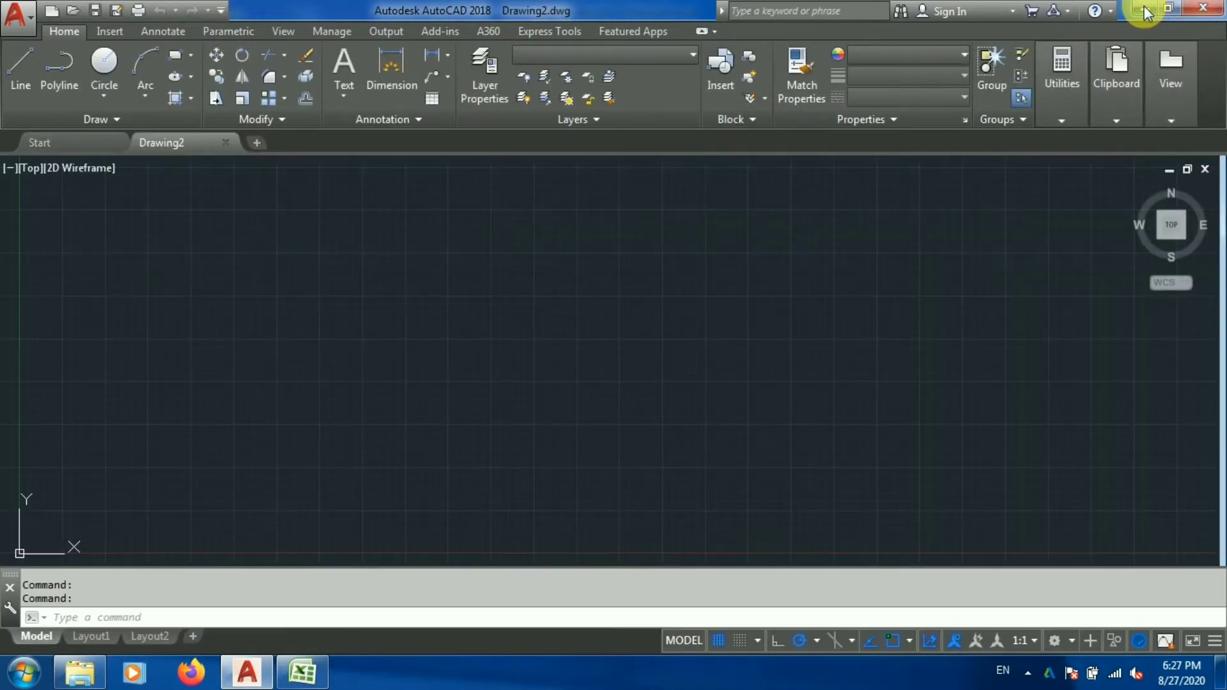
{"action": "left_click", "coordinate": [1142, 9]}
Step: Close the Topography workbook without saving changes
{"action": "left_click", "coordinate": [687, 305]}
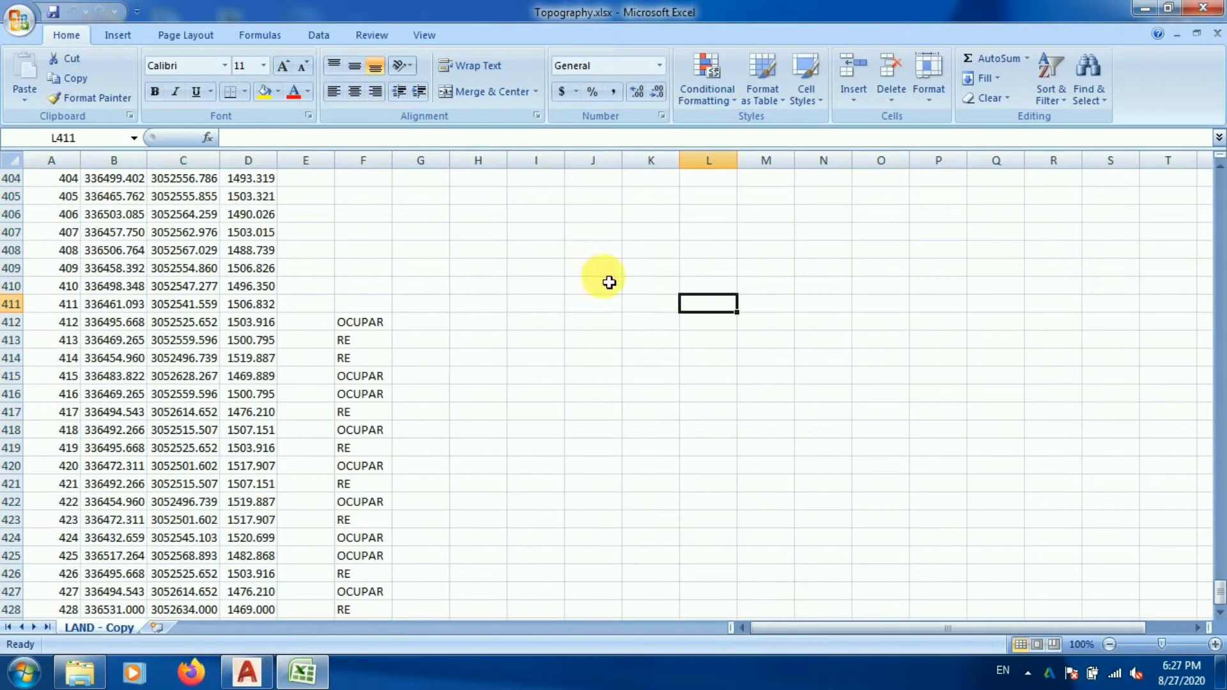
{"action": "left_click", "coordinate": [1203, 7]}
{"action": "left_click", "coordinate": [639, 381]}
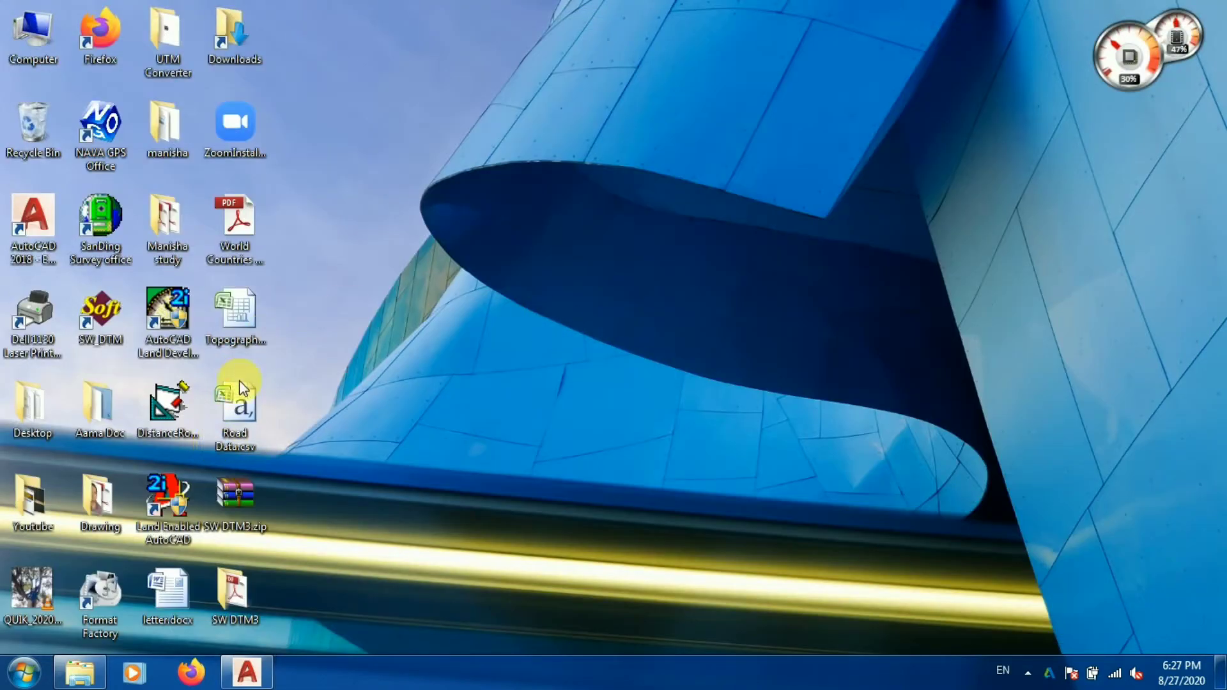
Step: Open Road Data.csv and check the point codes down column E
{"action": "double_click", "coordinate": [236, 417]}
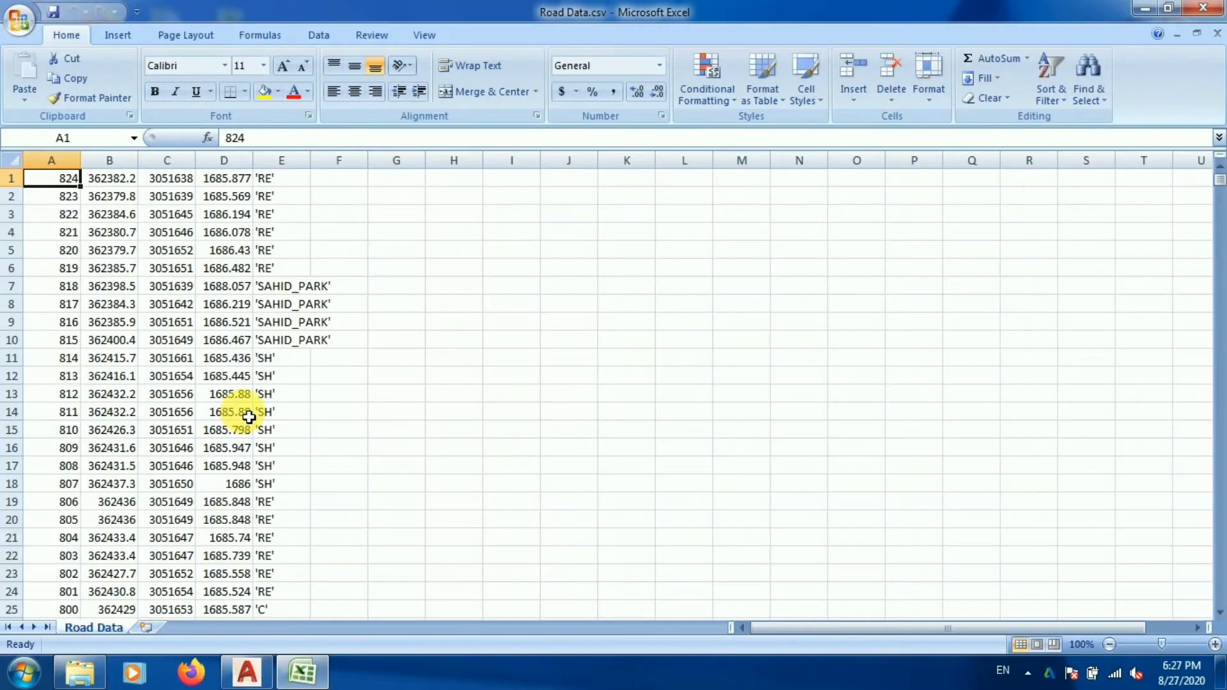
{"action": "left_click", "coordinate": [283, 182]}
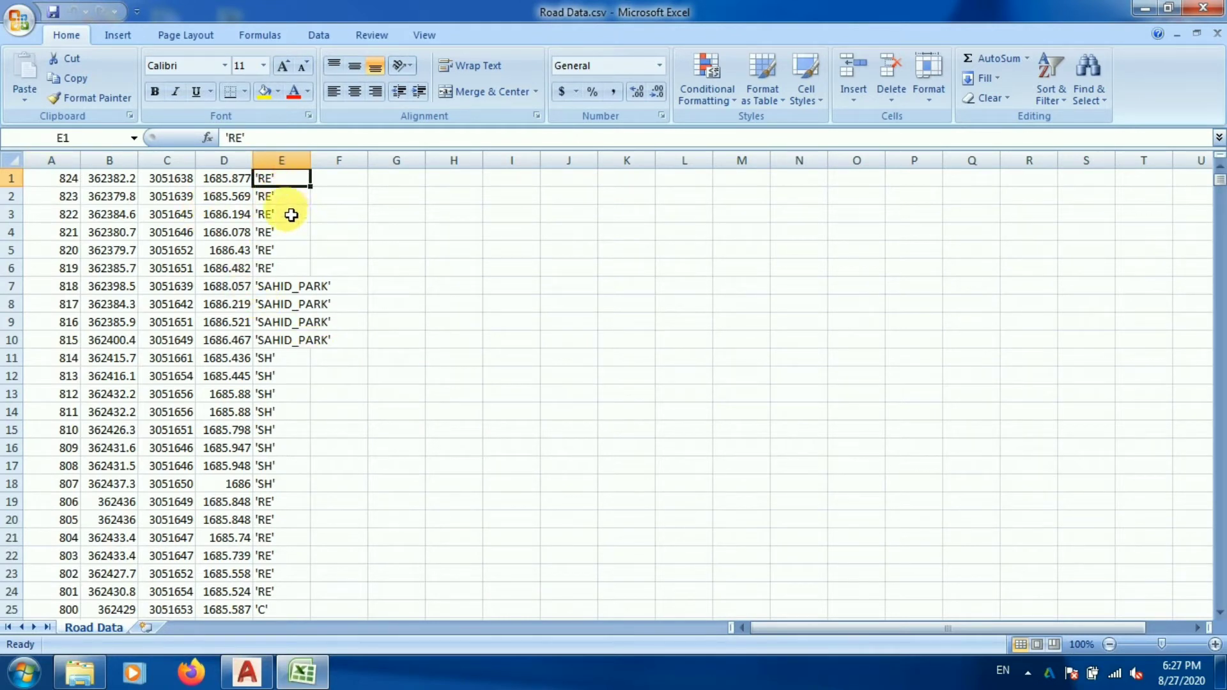
{"action": "scroll", "coordinate": [294, 332], "scroll_direction": "down", "scroll_amount": 2}
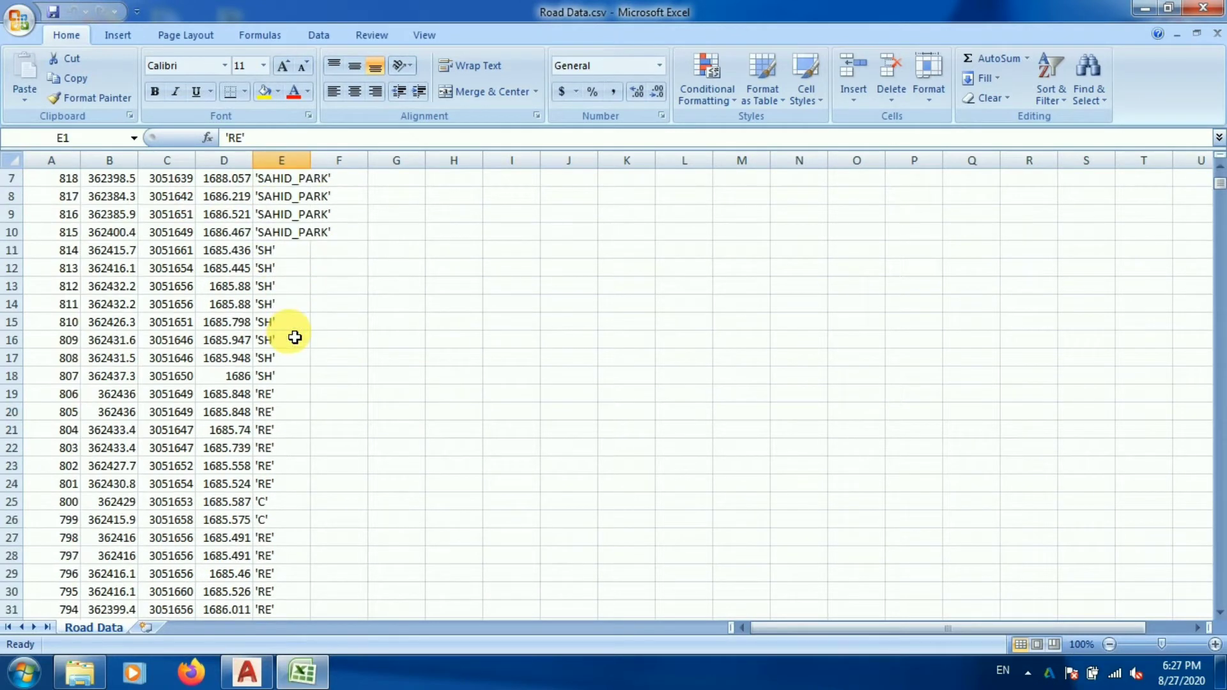
{"action": "left_click", "coordinate": [281, 274]}
{"action": "left_click", "coordinate": [279, 292]}
{"action": "left_click", "coordinate": [277, 325]}
{"action": "left_click", "coordinate": [279, 360]}
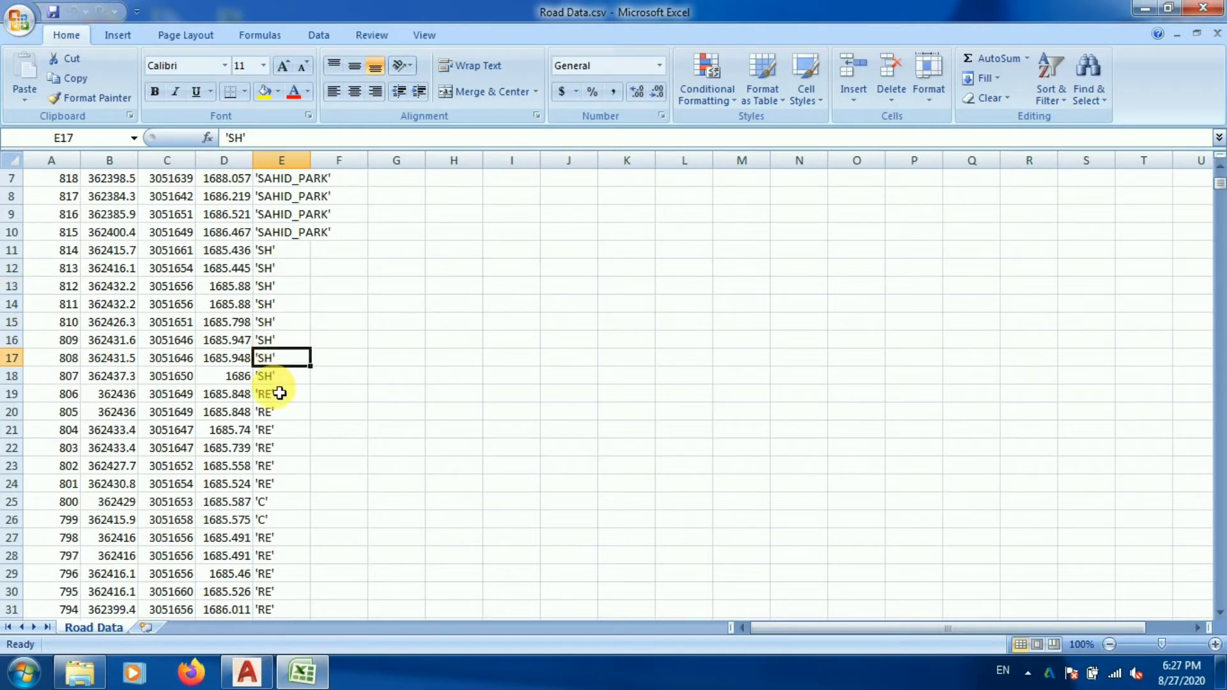
{"action": "left_click", "coordinate": [279, 393]}
Step: Inspect the C point codes in cells E25 to E27
{"action": "scroll", "coordinate": [307, 326], "scroll_direction": "down", "scroll_amount": 3}
{"action": "left_click", "coordinate": [263, 339]}
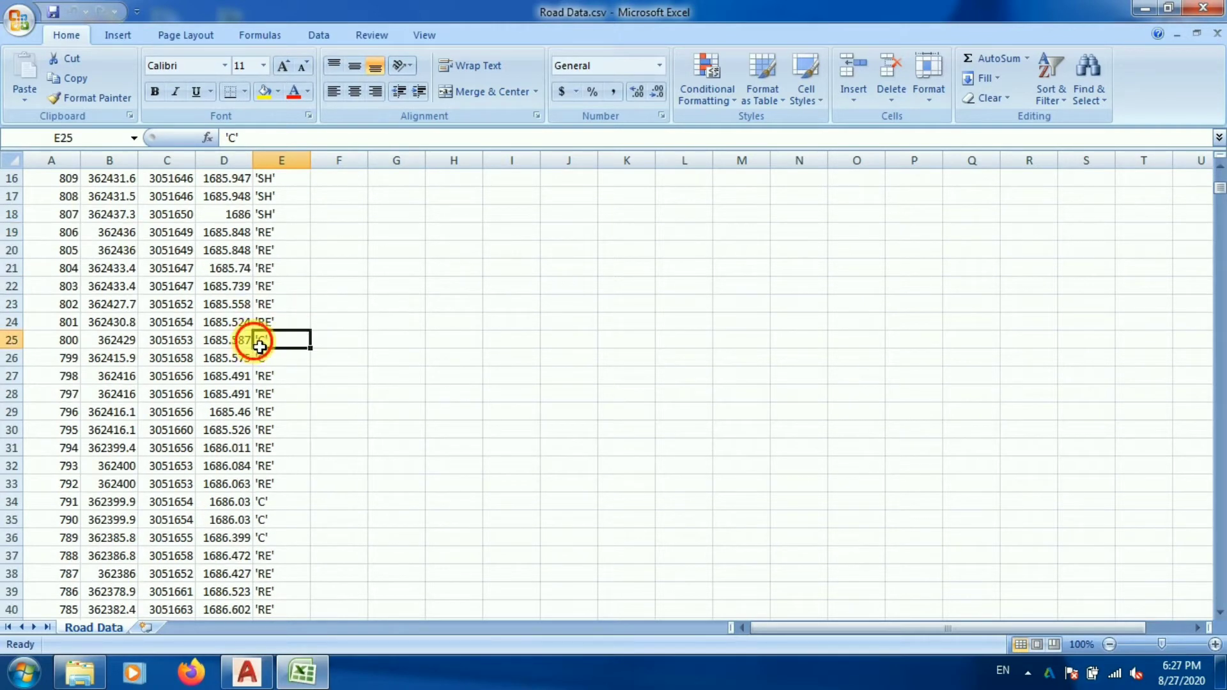
{"action": "left_click", "coordinate": [273, 375]}
{"action": "left_click", "coordinate": [273, 345]}
{"action": "left_click", "coordinate": [275, 361]}
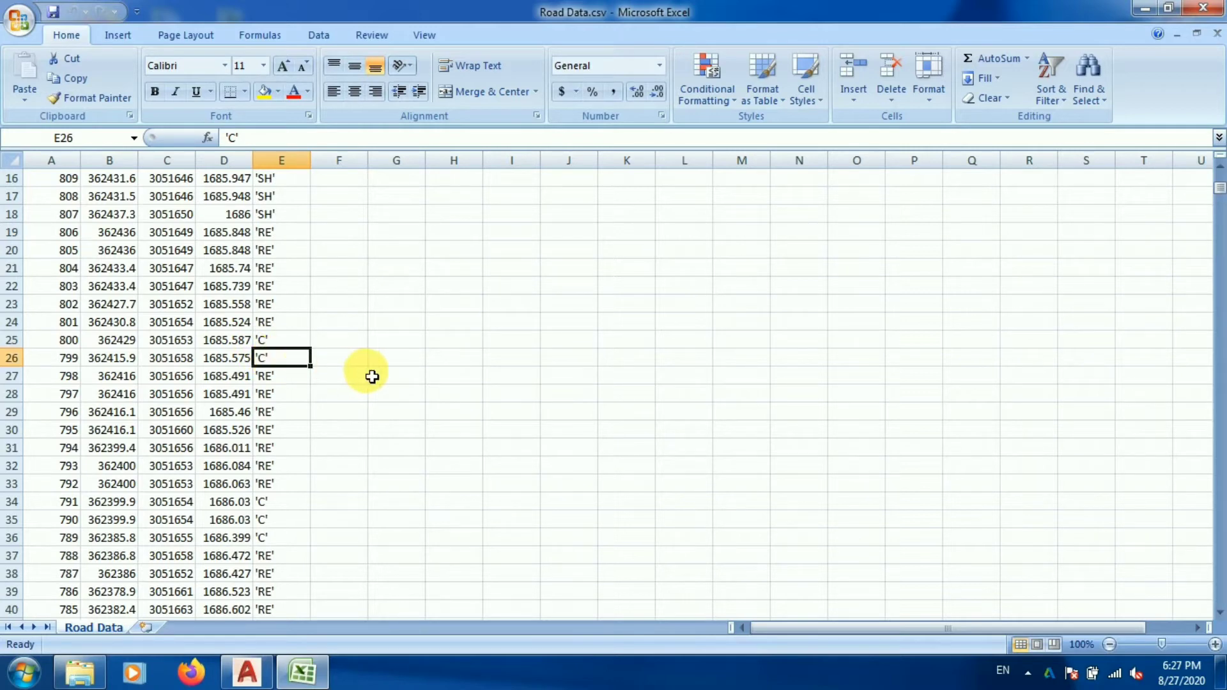
{"action": "scroll", "coordinate": [385, 375], "scroll_direction": "down", "scroll_amount": 4}
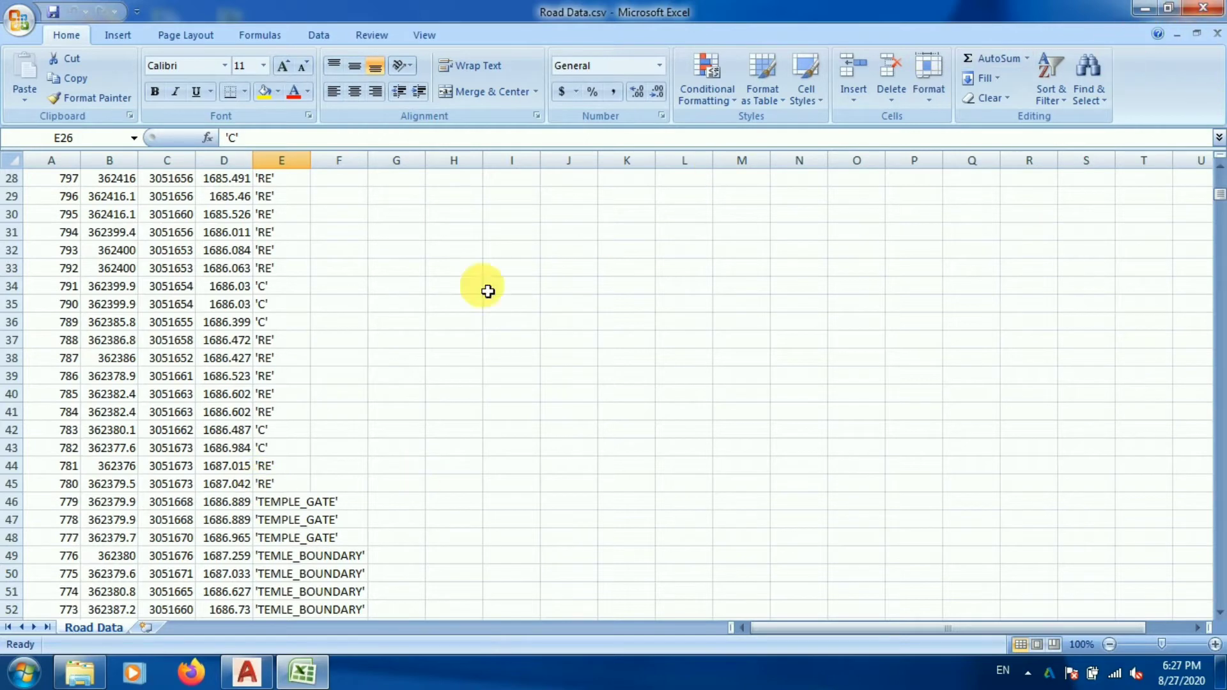
{"action": "scroll", "coordinate": [205, 285], "scroll_direction": "up", "scroll_amount": 9}
Step: Copy the whole survey table A1:E811, then minimize Excel
{"action": "left_click_drag", "start_coordinate": [64, 179], "coordinate": [266, 187]}
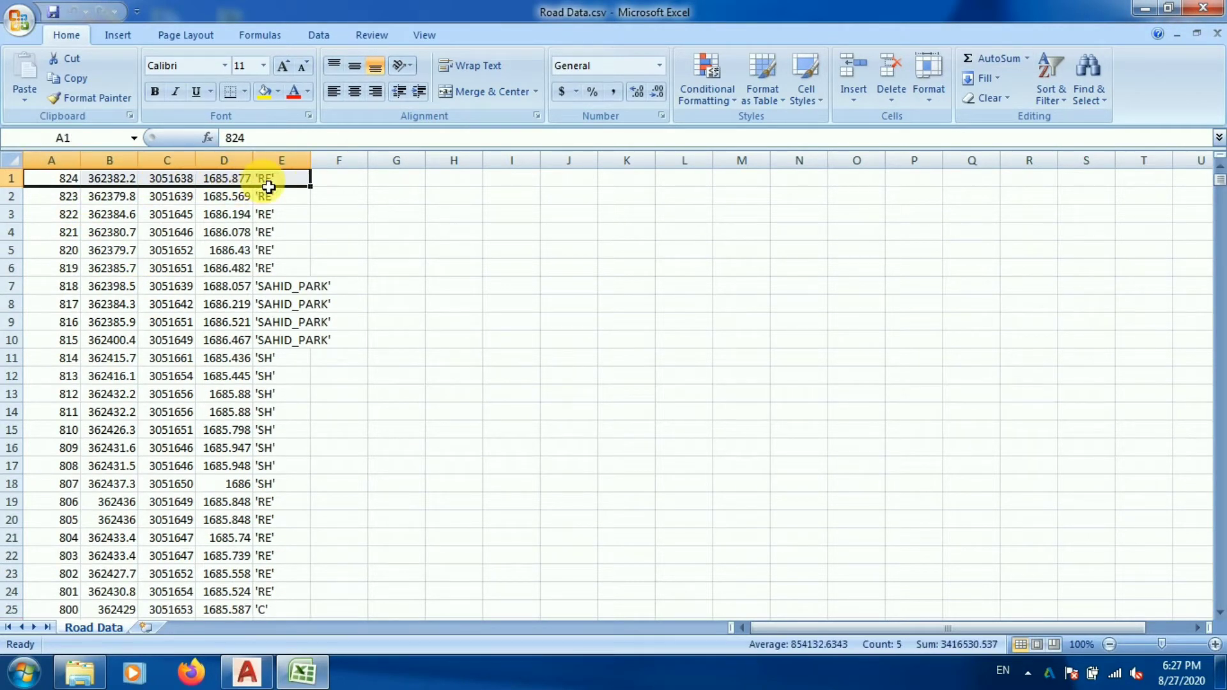
{"action": "key", "text": "ctrl+shift+Down"}
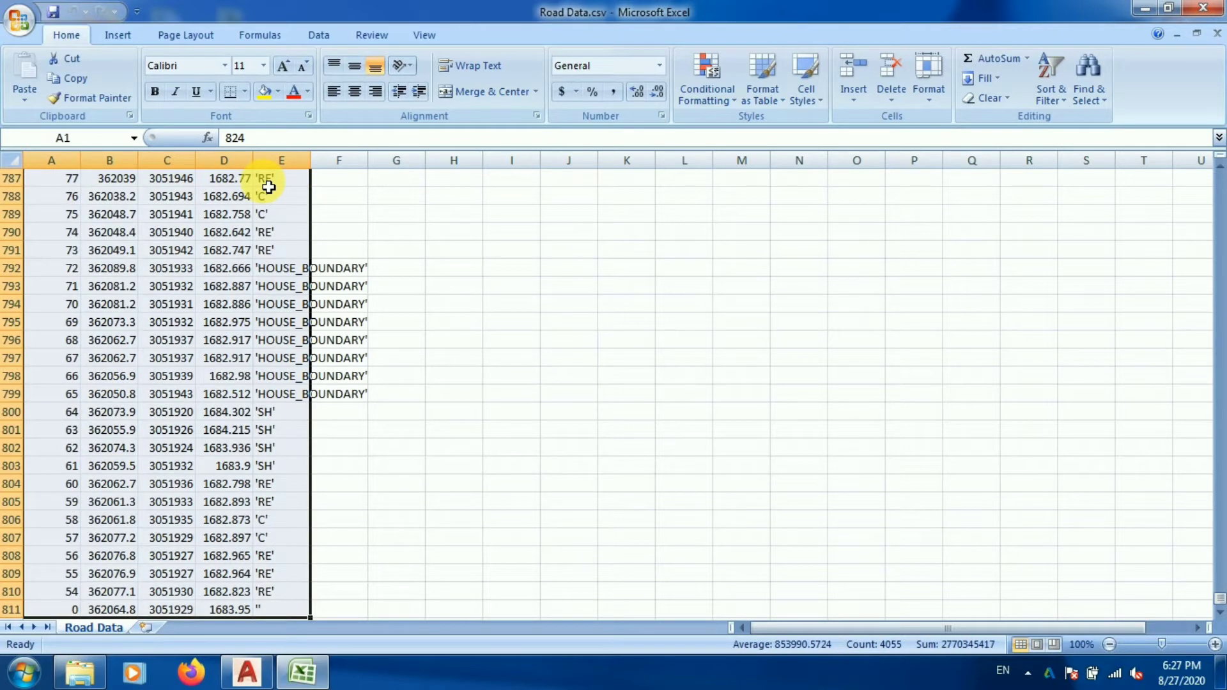
{"action": "key", "text": "ctrl+c"}
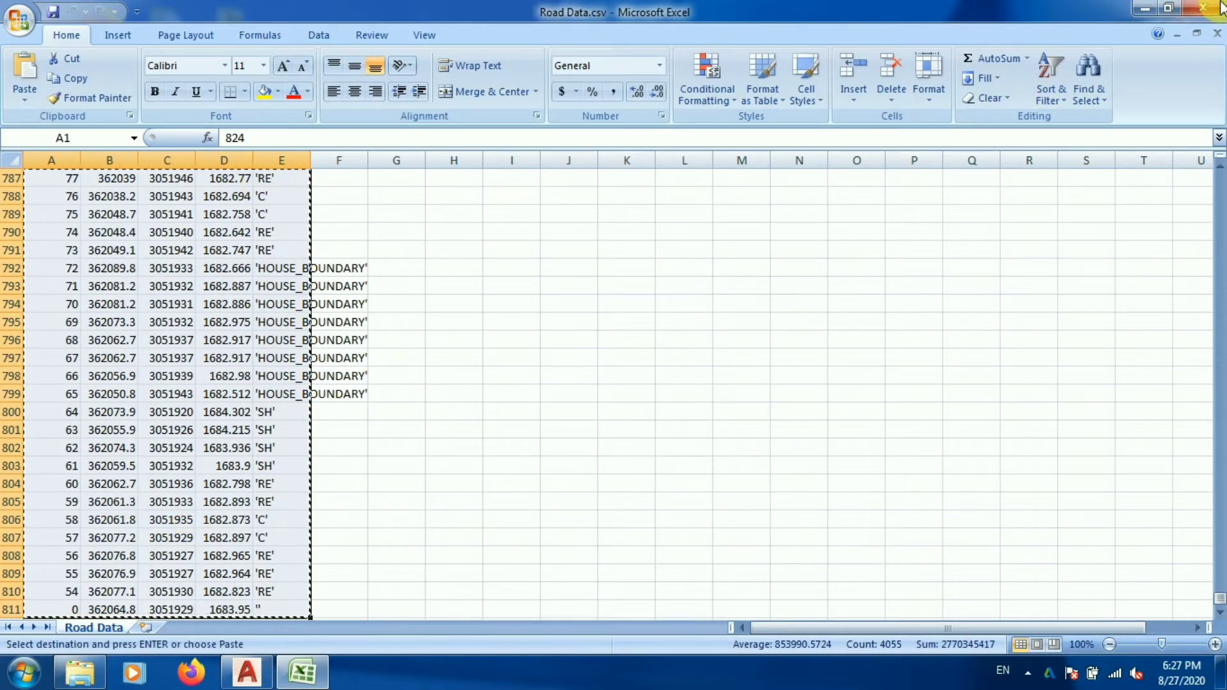
{"action": "left_click", "coordinate": [1143, 13]}
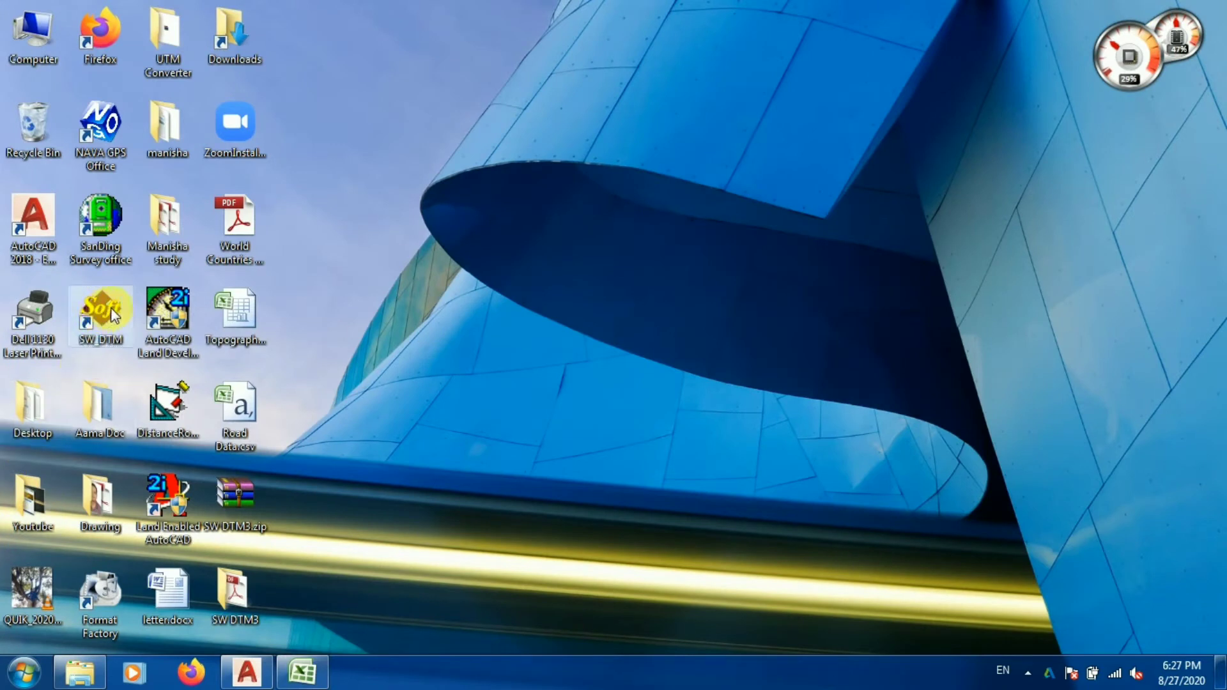
Step: Launch SW_DTM, import the copied points from Excel, and zoom to extents
{"action": "double_click", "coordinate": [115, 308]}
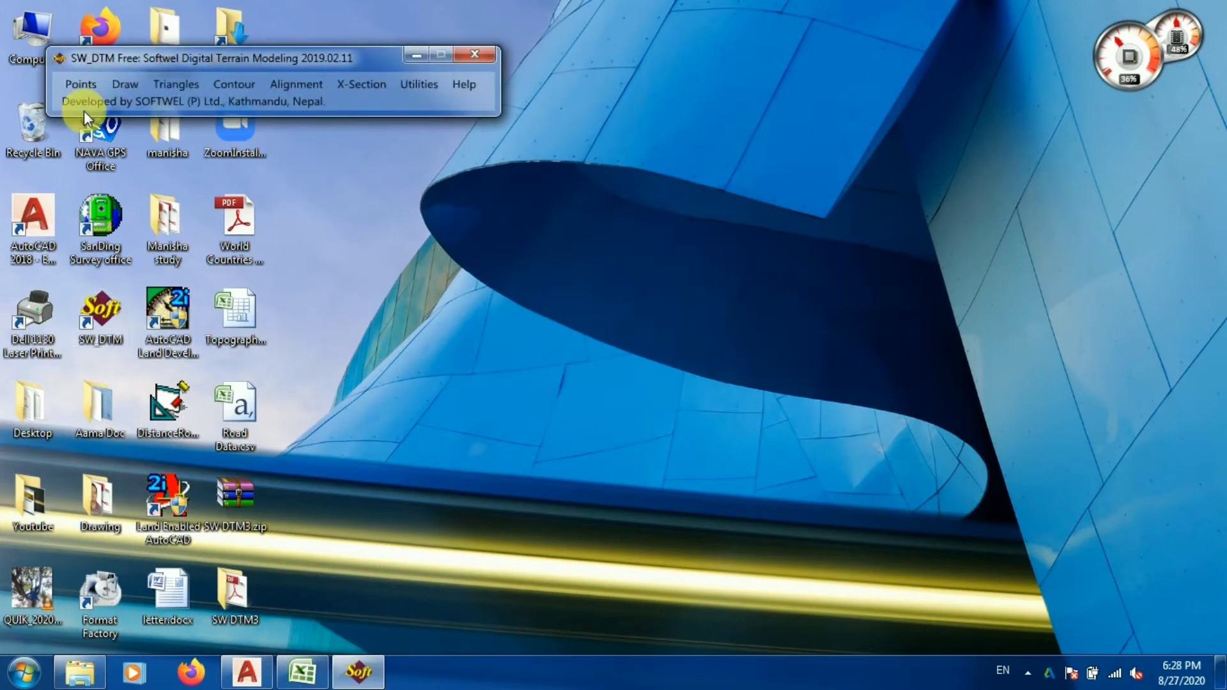
{"action": "left_click", "coordinate": [247, 671]}
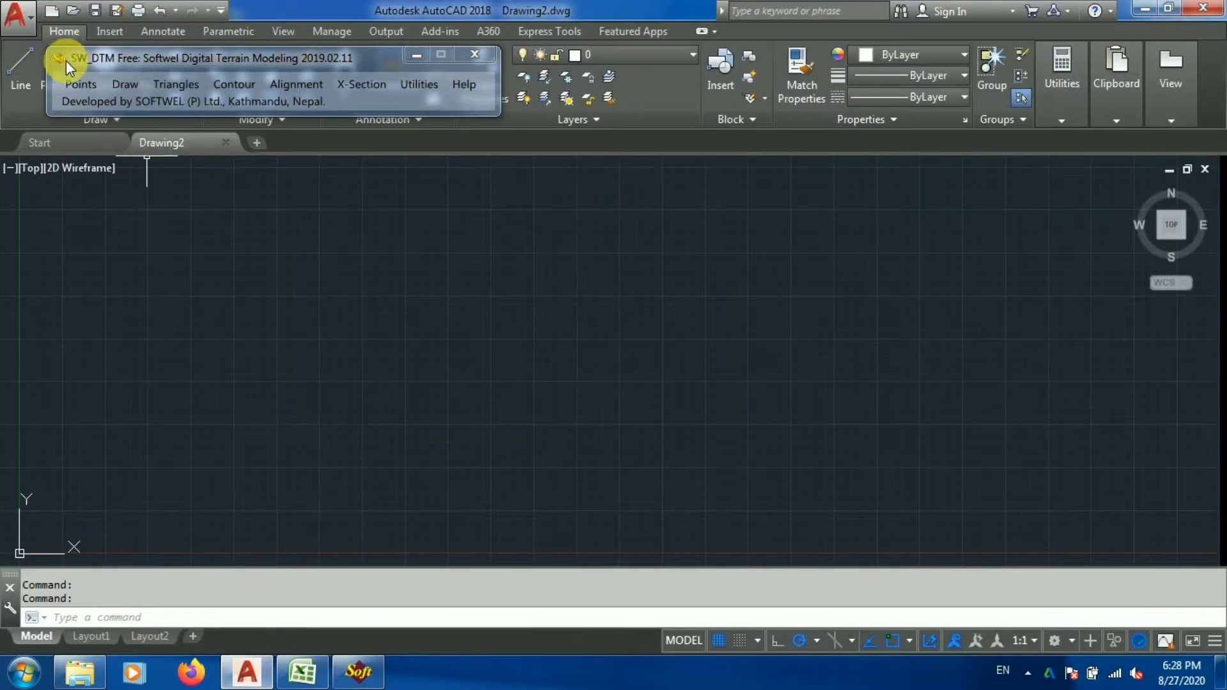
{"action": "left_click", "coordinate": [79, 86]}
{"action": "left_click", "coordinate": [82, 84]}
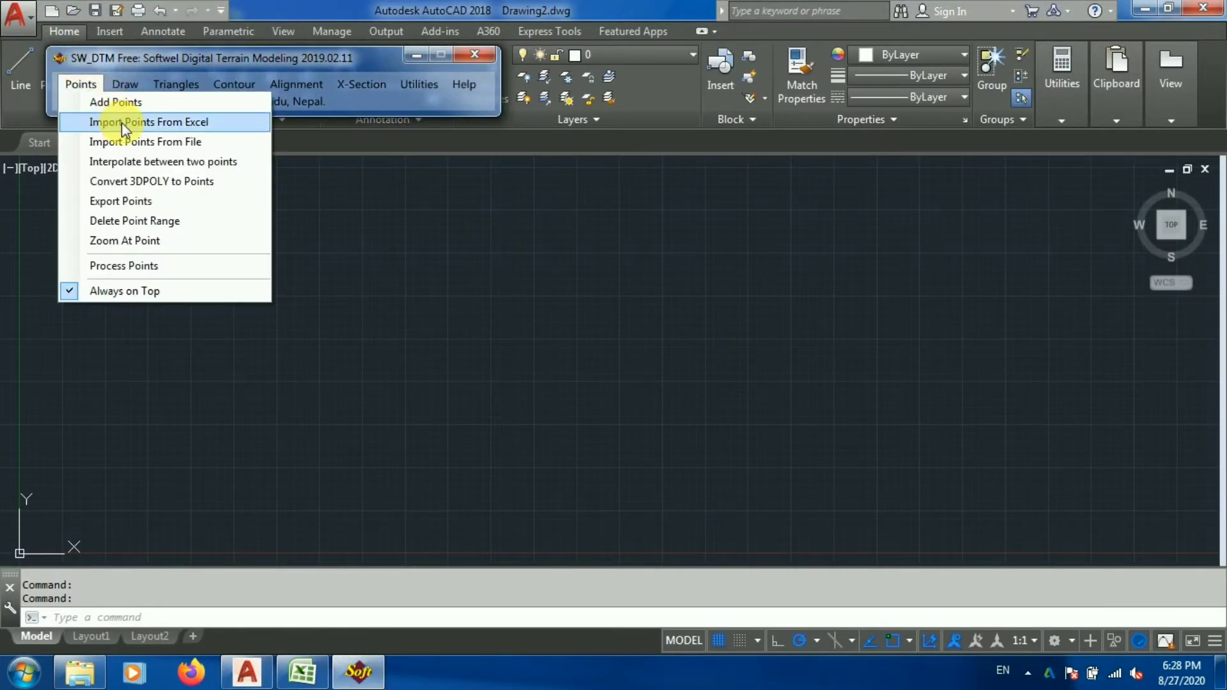
{"action": "left_click", "coordinate": [121, 121]}
{"action": "left_click", "coordinate": [262, 183]}
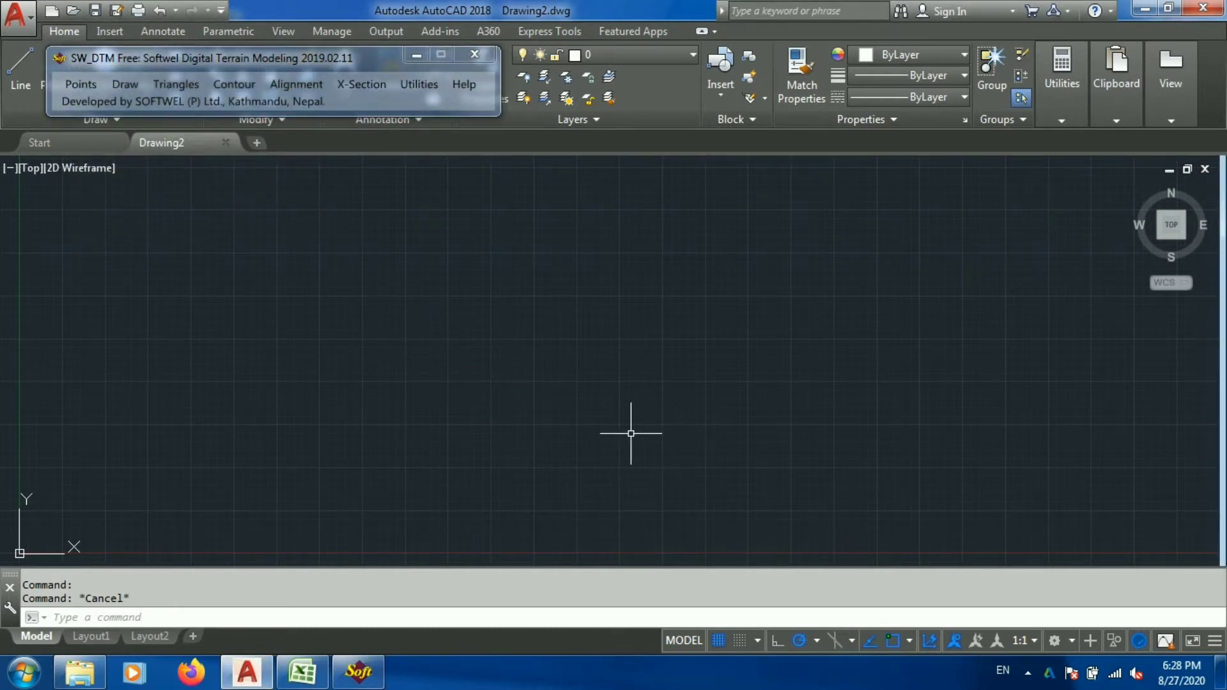
{"action": "type", "text": "z"}
{"action": "key", "text": "Return"}
{"action": "type", "text": "e"}
{"action": "key", "text": "Return"}
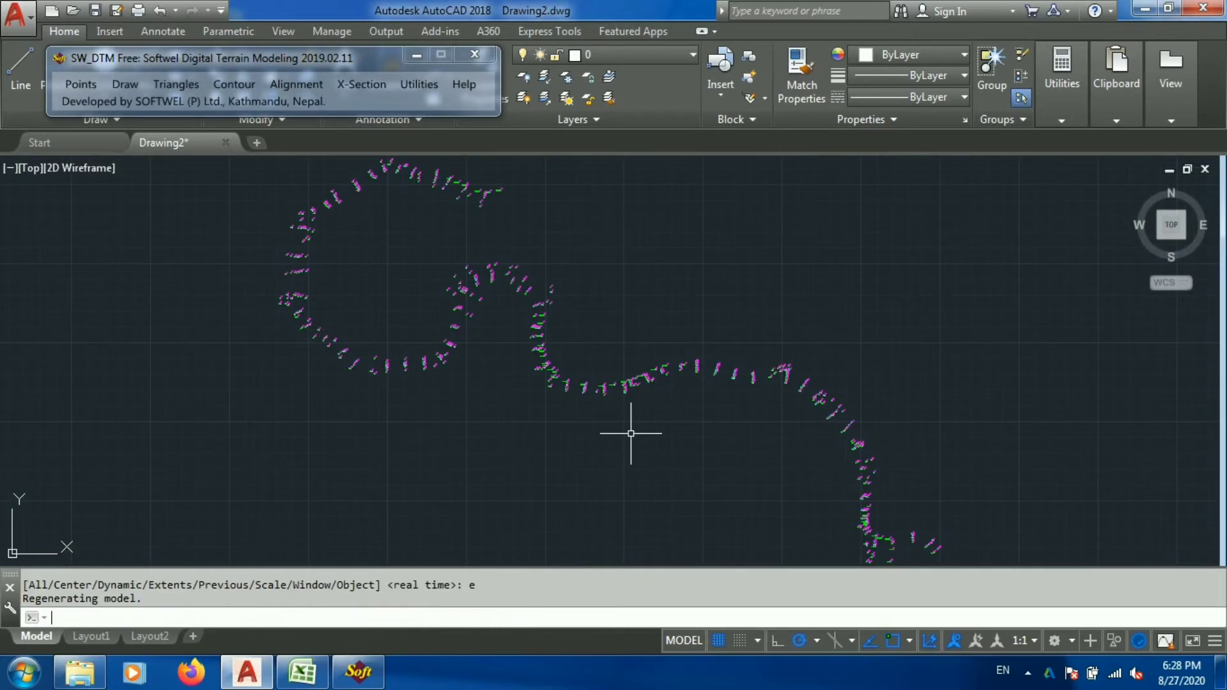
Step: Zoom in and out over the imported survey points to check their labels
{"action": "scroll", "coordinate": [520, 381], "scroll_direction": "down", "scroll_amount": 4}
{"action": "scroll", "coordinate": [679, 474], "scroll_direction": "up", "scroll_amount": 6}
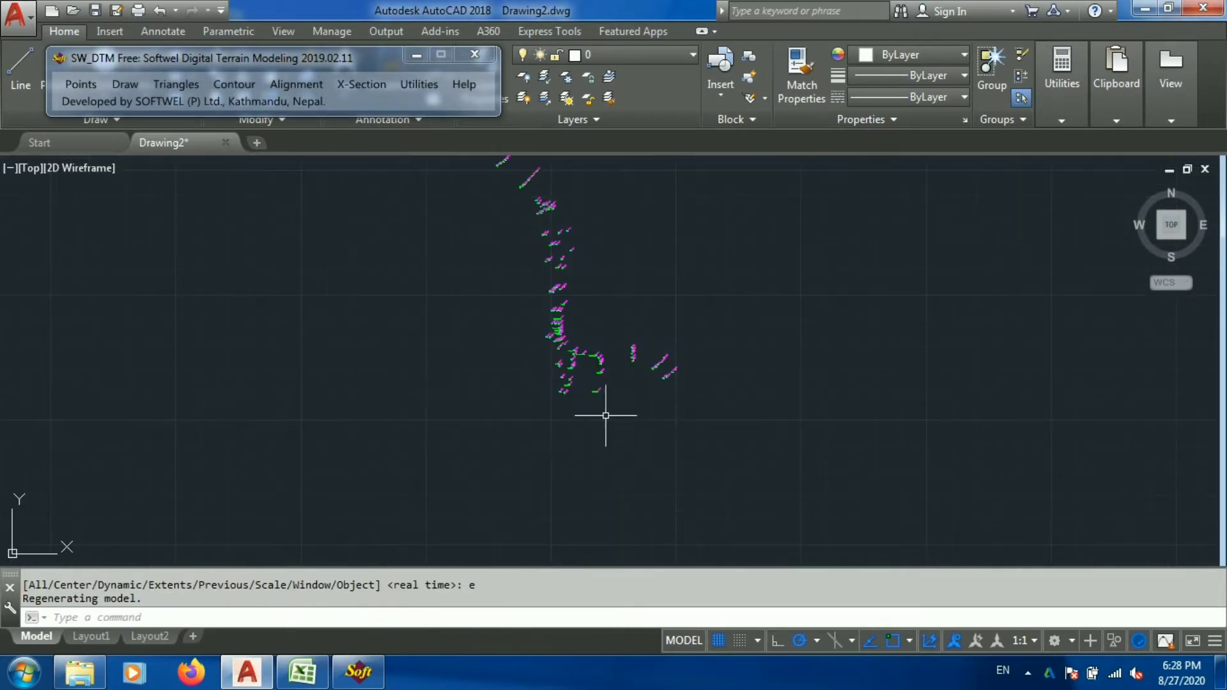
{"action": "scroll", "coordinate": [613, 367], "scroll_direction": "up", "scroll_amount": 6}
{"action": "scroll", "coordinate": [761, 547], "scroll_direction": "down", "scroll_amount": 8}
{"action": "scroll", "coordinate": [745, 439], "scroll_direction": "up", "scroll_amount": 4}
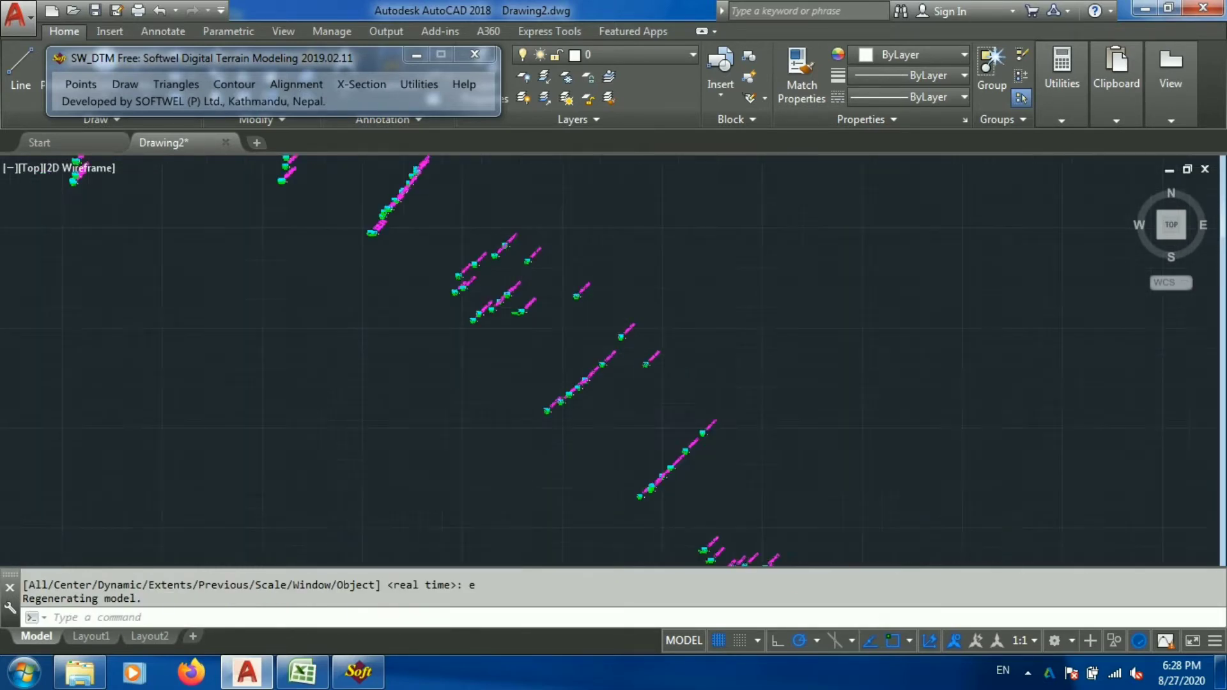
{"action": "scroll", "coordinate": [662, 357], "scroll_direction": "down", "scroll_amount": 3}
{"action": "scroll", "coordinate": [662, 356], "scroll_direction": "down", "scroll_amount": 6}
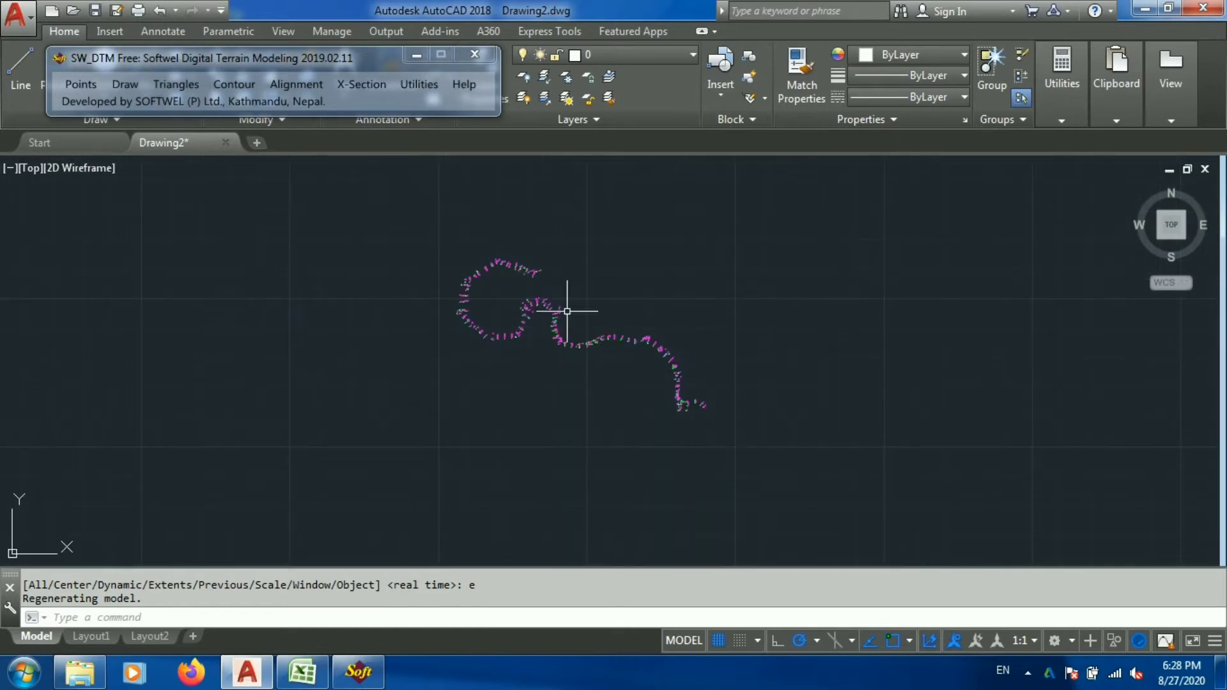
{"action": "scroll", "coordinate": [515, 262], "scroll_direction": "up", "scroll_amount": 5}
{"action": "scroll", "coordinate": [535, 259], "scroll_direction": "up", "scroll_amount": 8}
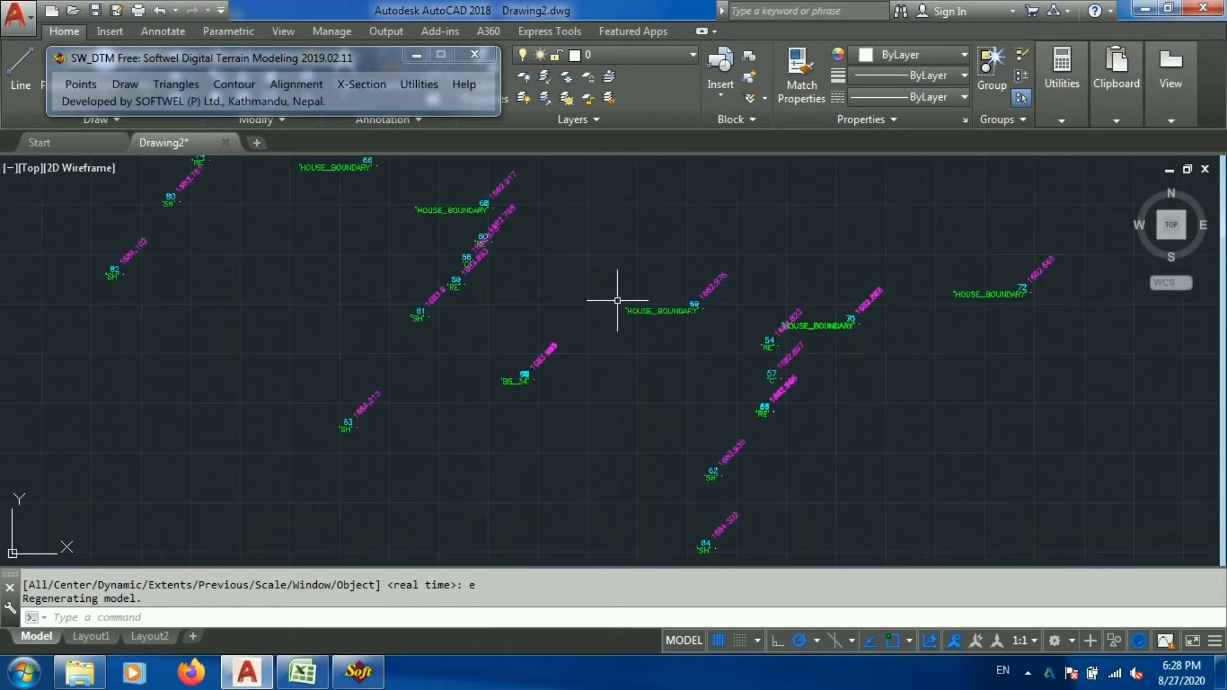
{"action": "scroll", "coordinate": [649, 427], "scroll_direction": "down", "scroll_amount": 2}
{"action": "scroll", "coordinate": [678, 331], "scroll_direction": "up", "scroll_amount": 3}
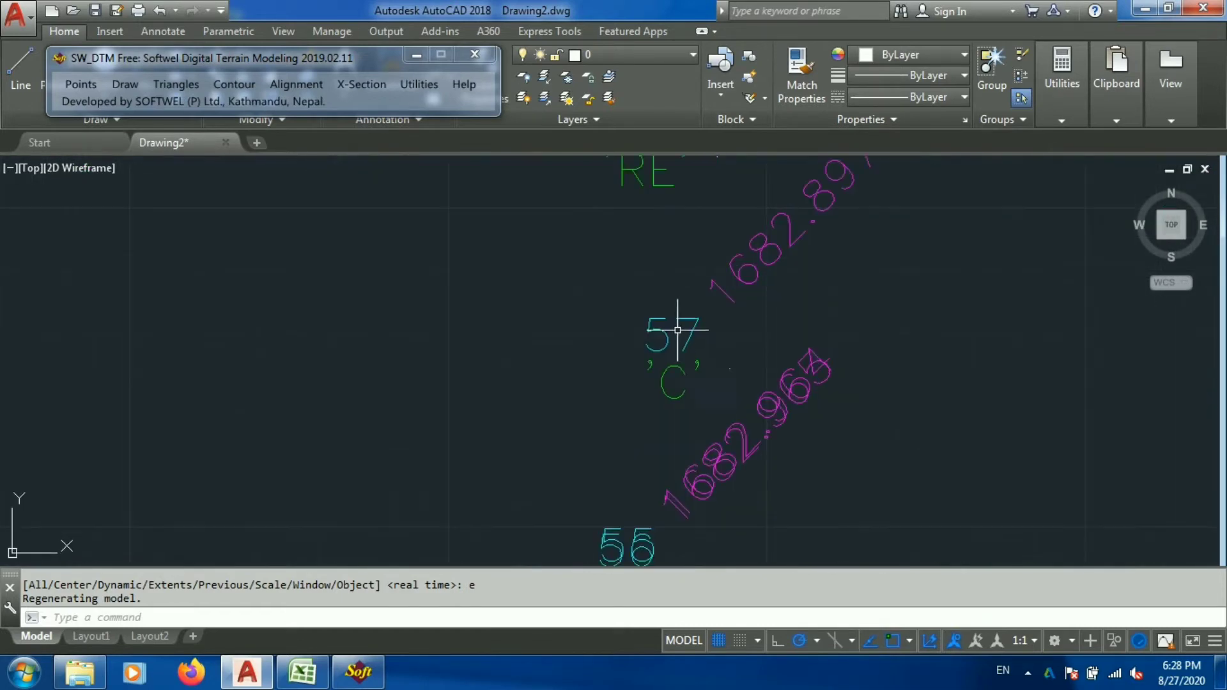
{"action": "scroll", "coordinate": [755, 433], "scroll_direction": "down", "scroll_amount": 3}
{"action": "scroll", "coordinate": [652, 356], "scroll_direction": "down", "scroll_amount": 2}
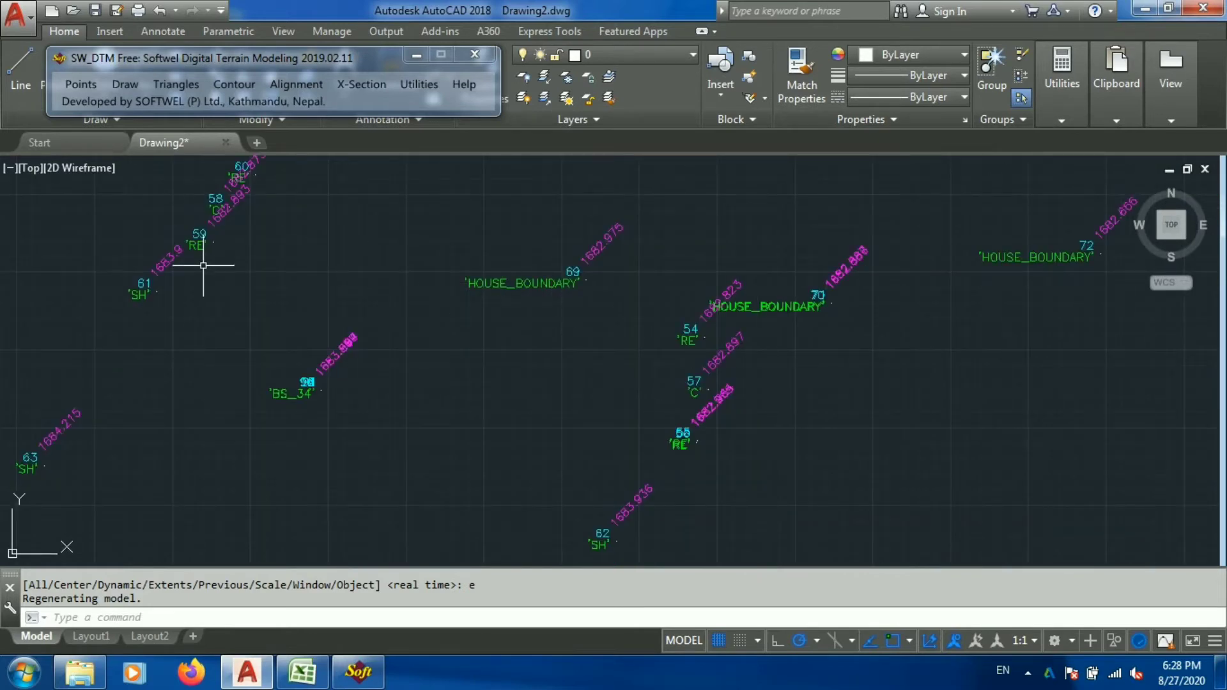
{"action": "scroll", "coordinate": [186, 241], "scroll_direction": "up", "scroll_amount": 3}
{"action": "scroll", "coordinate": [551, 276], "scroll_direction": "down", "scroll_amount": 2}
{"action": "scroll", "coordinate": [701, 358], "scroll_direction": "down", "scroll_amount": 4}
{"action": "scroll", "coordinate": [754, 385], "scroll_direction": "up", "scroll_amount": 4}
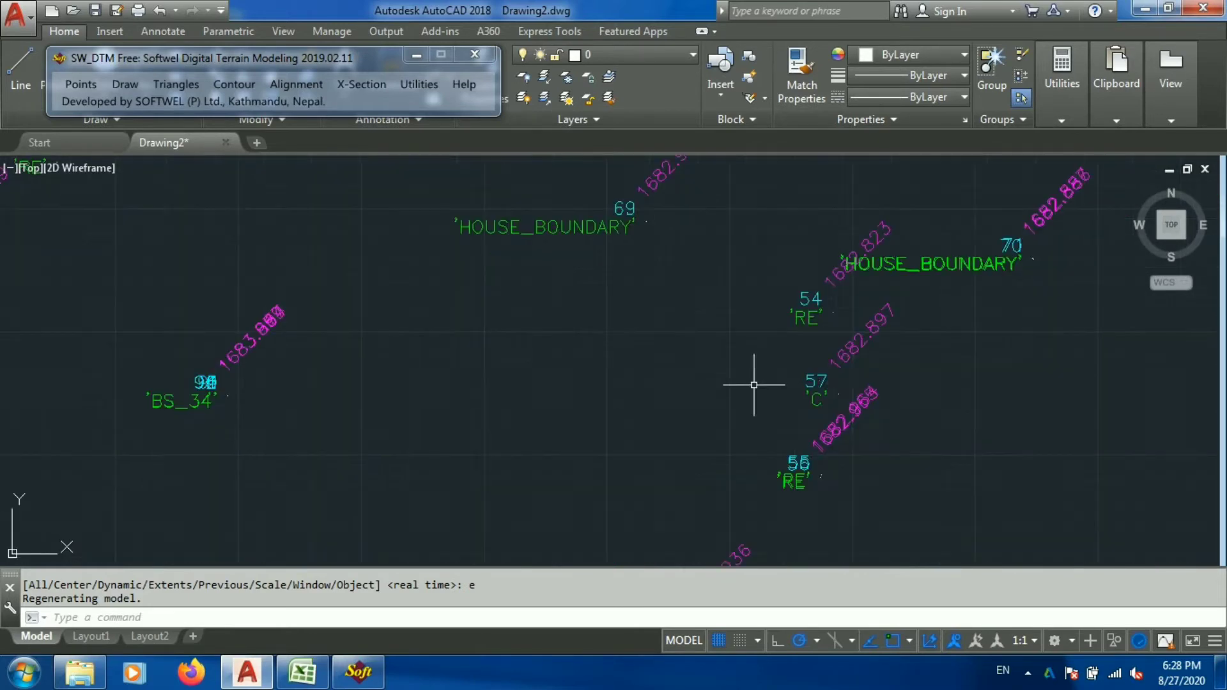
{"action": "scroll", "coordinate": [850, 411], "scroll_direction": "down", "scroll_amount": 3}
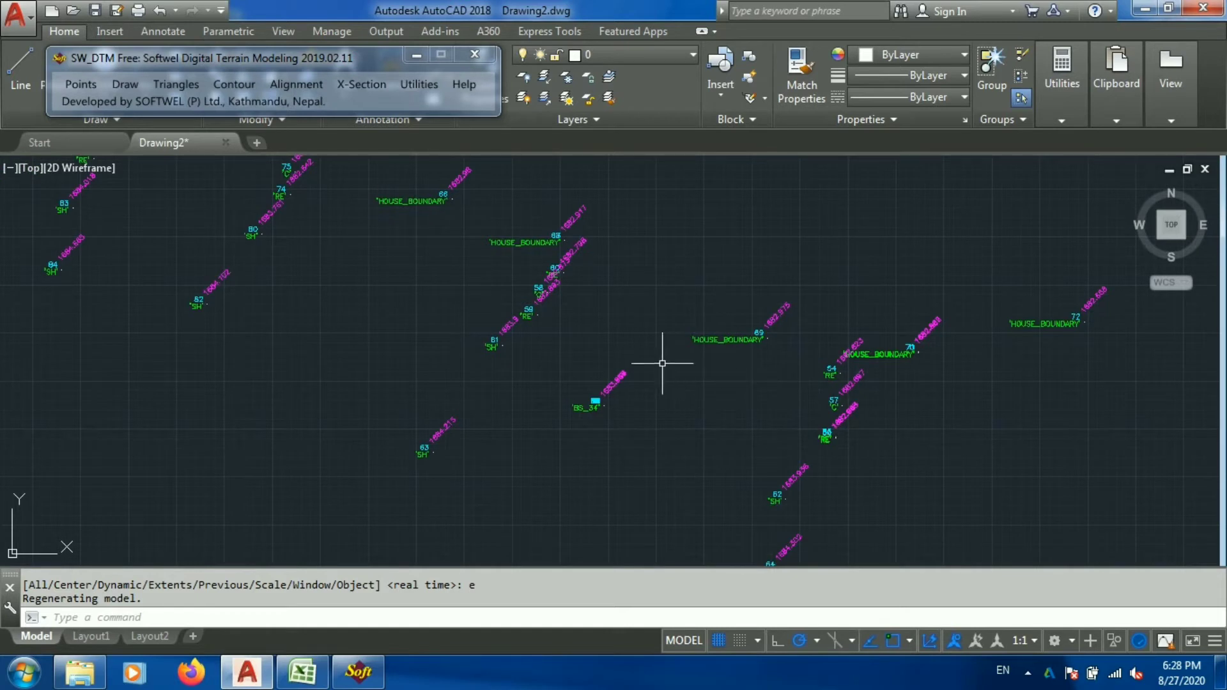
{"action": "scroll", "coordinate": [427, 239], "scroll_direction": "down", "scroll_amount": 3}
{"action": "scroll", "coordinate": [501, 308], "scroll_direction": "up", "scroll_amount": 3}
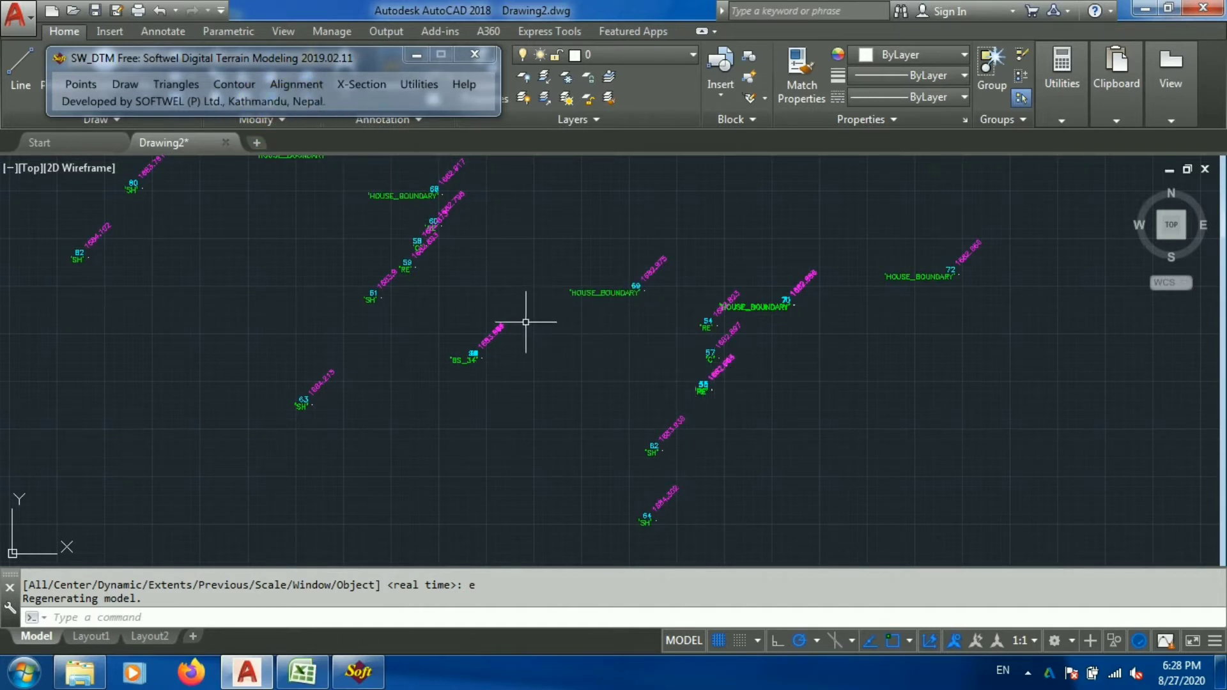
{"action": "scroll", "coordinate": [560, 412], "scroll_direction": "down", "scroll_amount": 1}
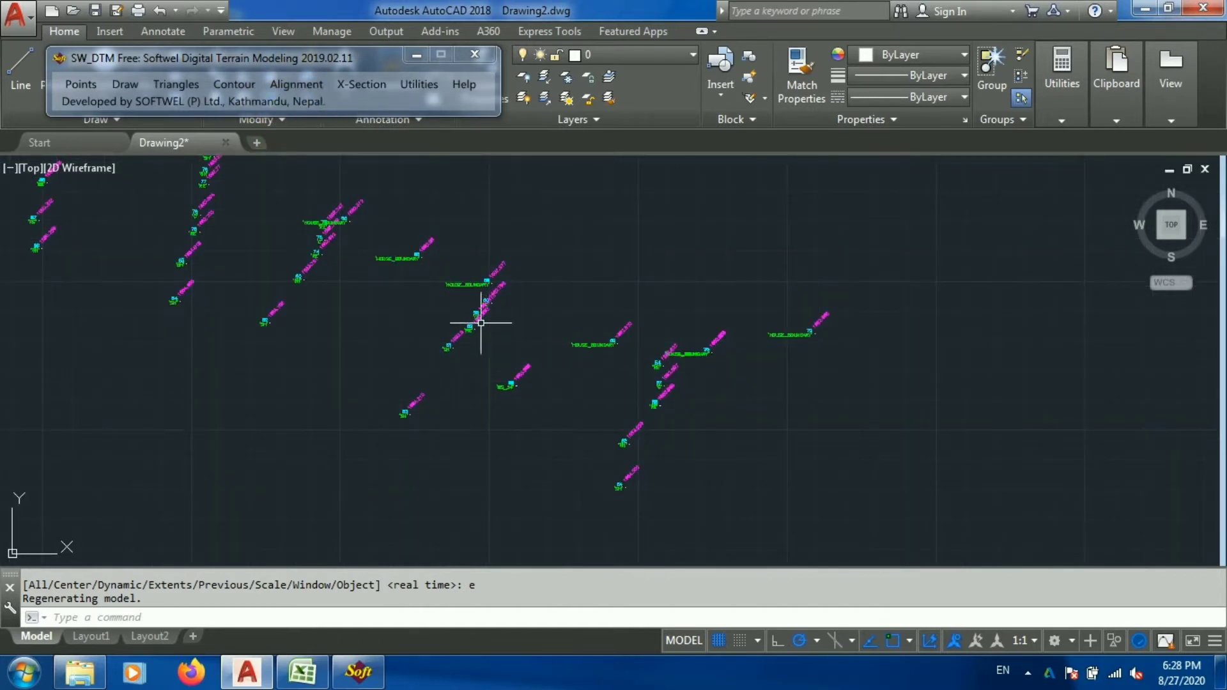
{"action": "scroll", "coordinate": [480, 322], "scroll_direction": "up", "scroll_amount": 2}
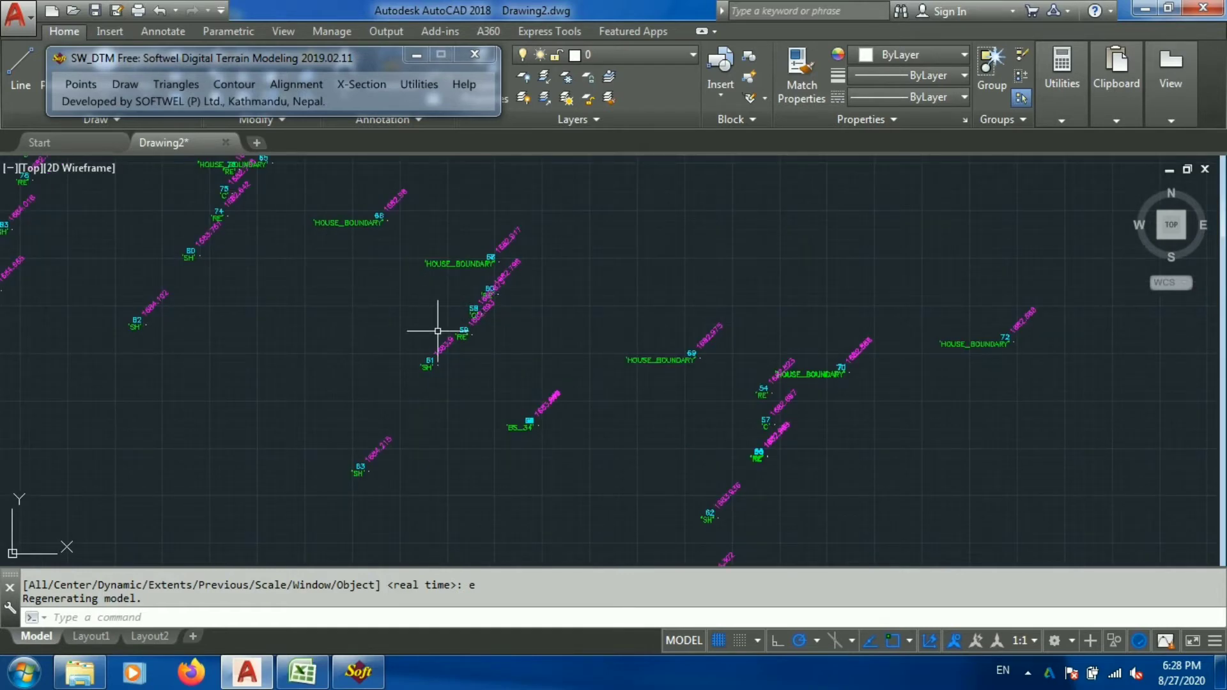
{"action": "scroll", "coordinate": [474, 333], "scroll_direction": "up", "scroll_amount": 3}
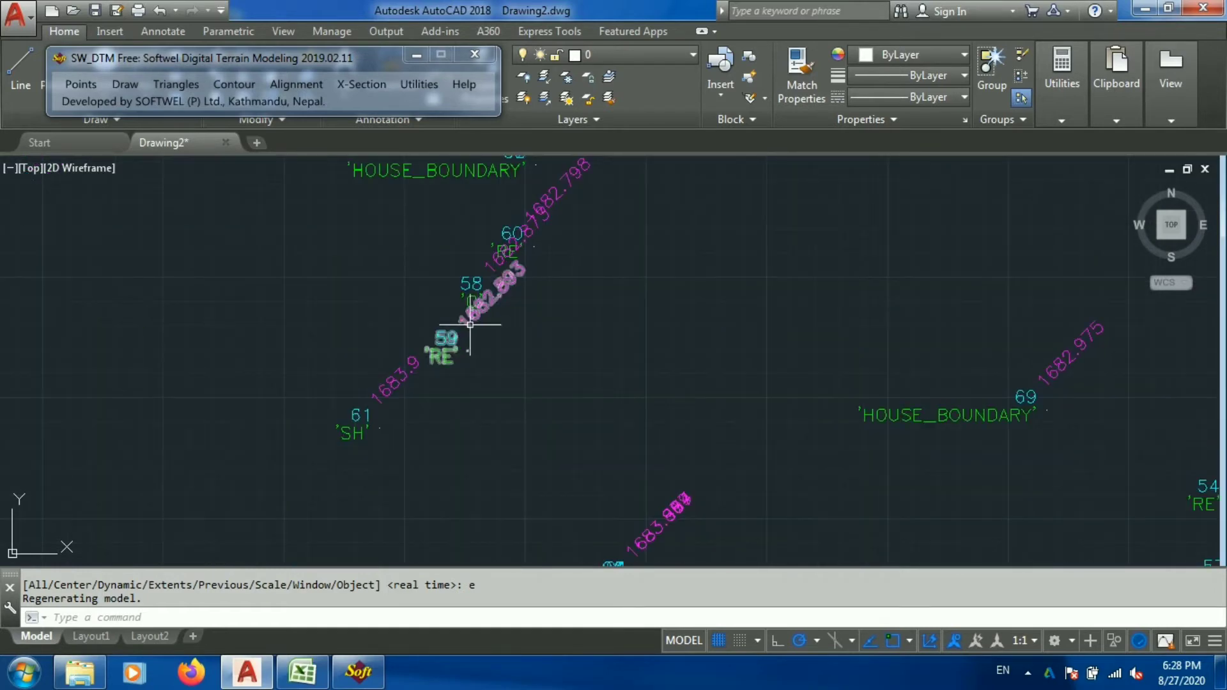
{"action": "scroll", "coordinate": [558, 324], "scroll_direction": "down", "scroll_amount": 3}
{"action": "scroll", "coordinate": [590, 269], "scroll_direction": "down", "scroll_amount": 3}
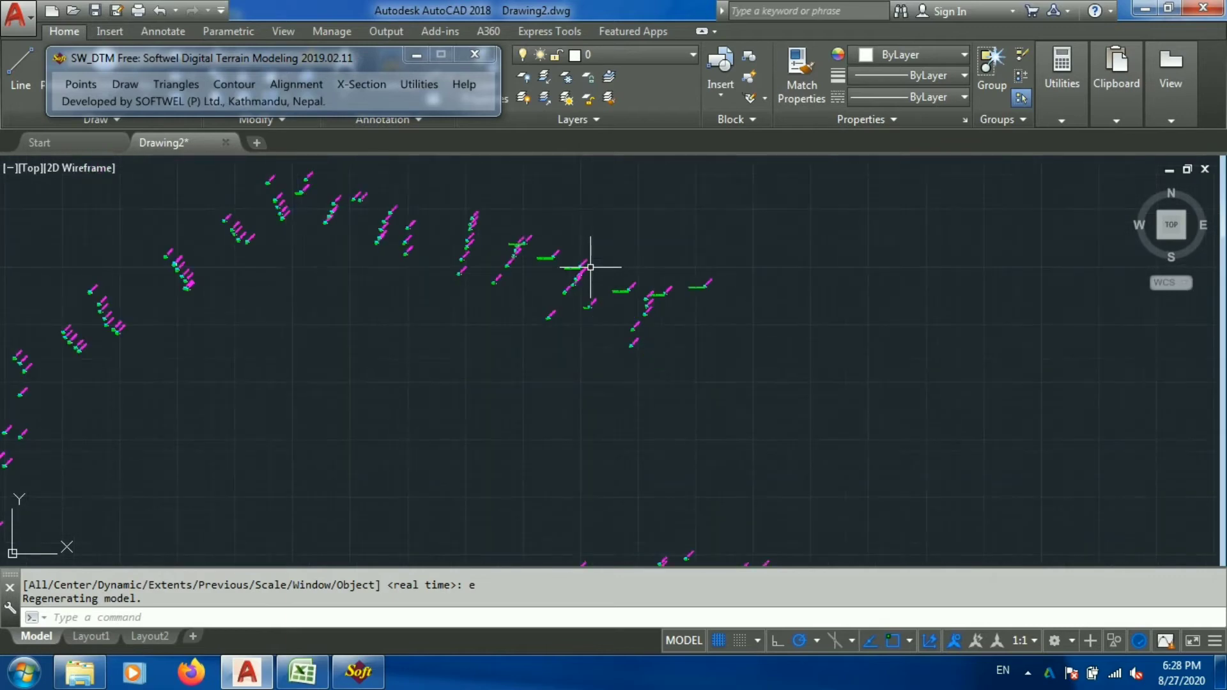
{"action": "scroll", "coordinate": [590, 273], "scroll_direction": "down", "scroll_amount": 8}
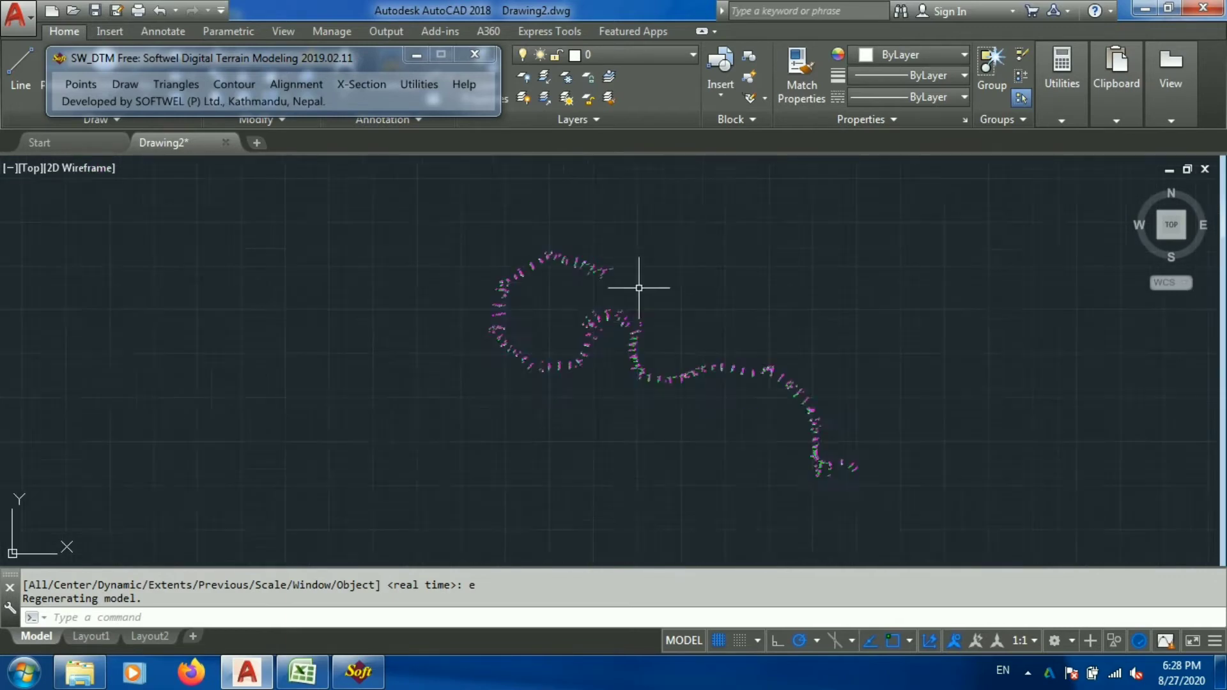
Step: Window-select all 811 survey points and delete them
{"action": "left_click", "coordinate": [823, 455]}
{"action": "left_click", "coordinate": [535, 241]}
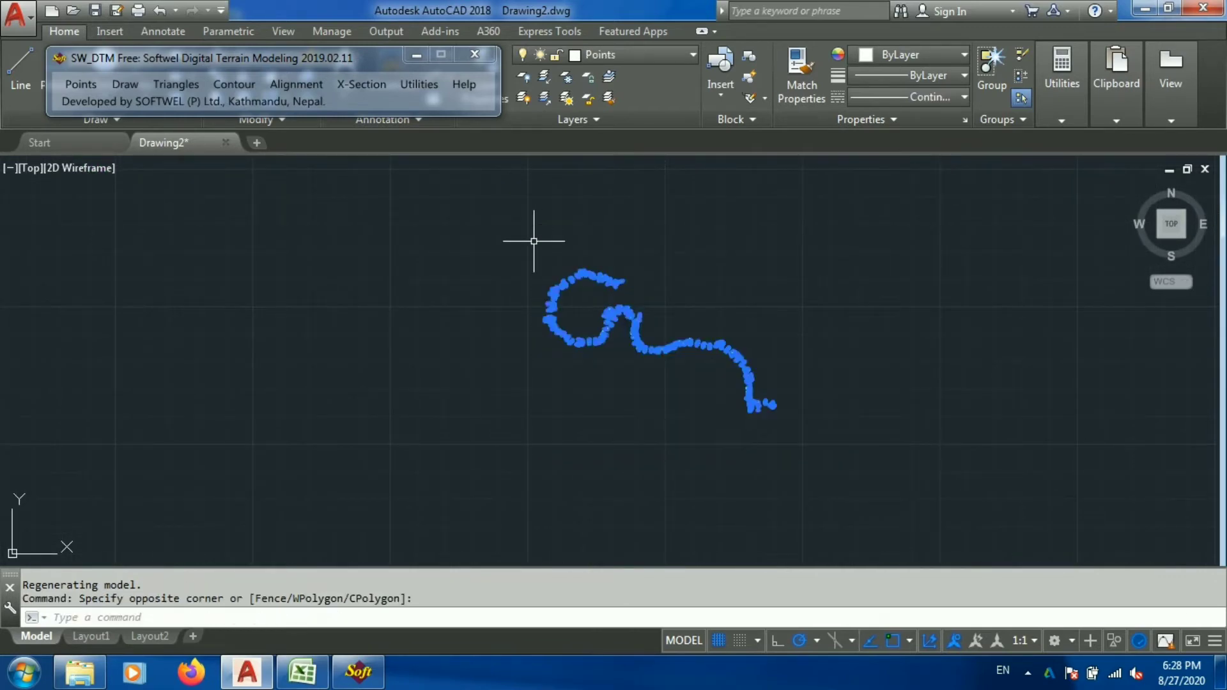
{"action": "key", "text": "Delete"}
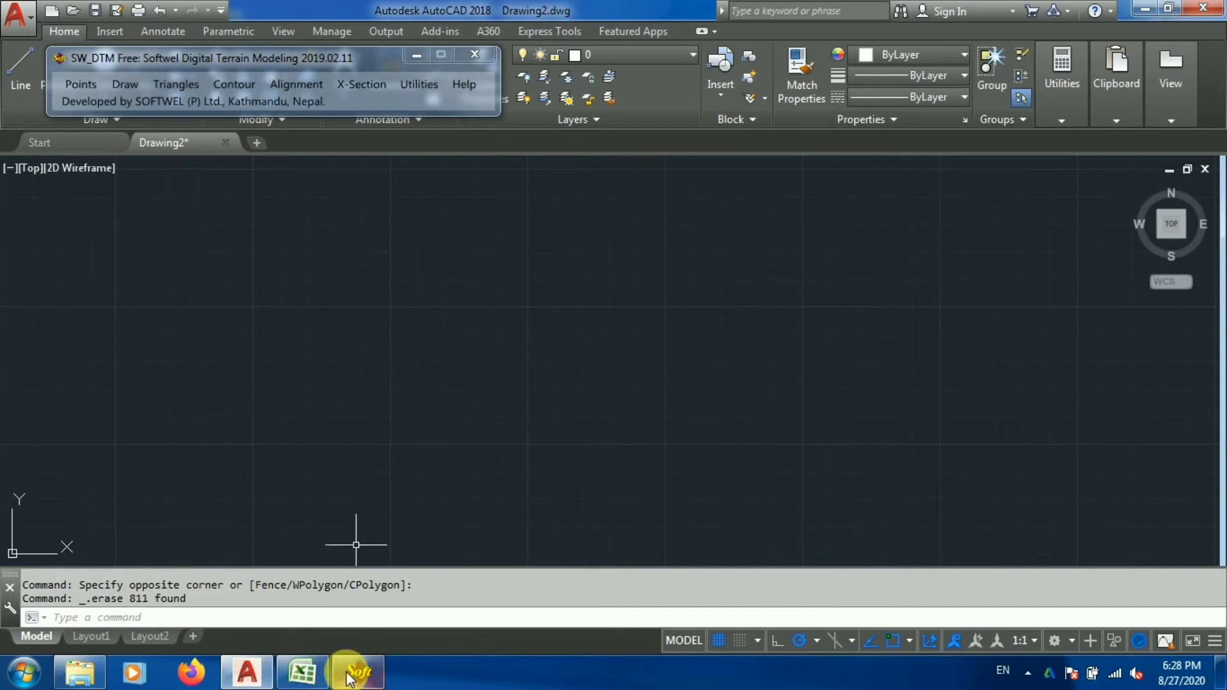
Step: Sort the Road Data table A to Z by the point code column E
{"action": "left_click", "coordinate": [302, 673]}
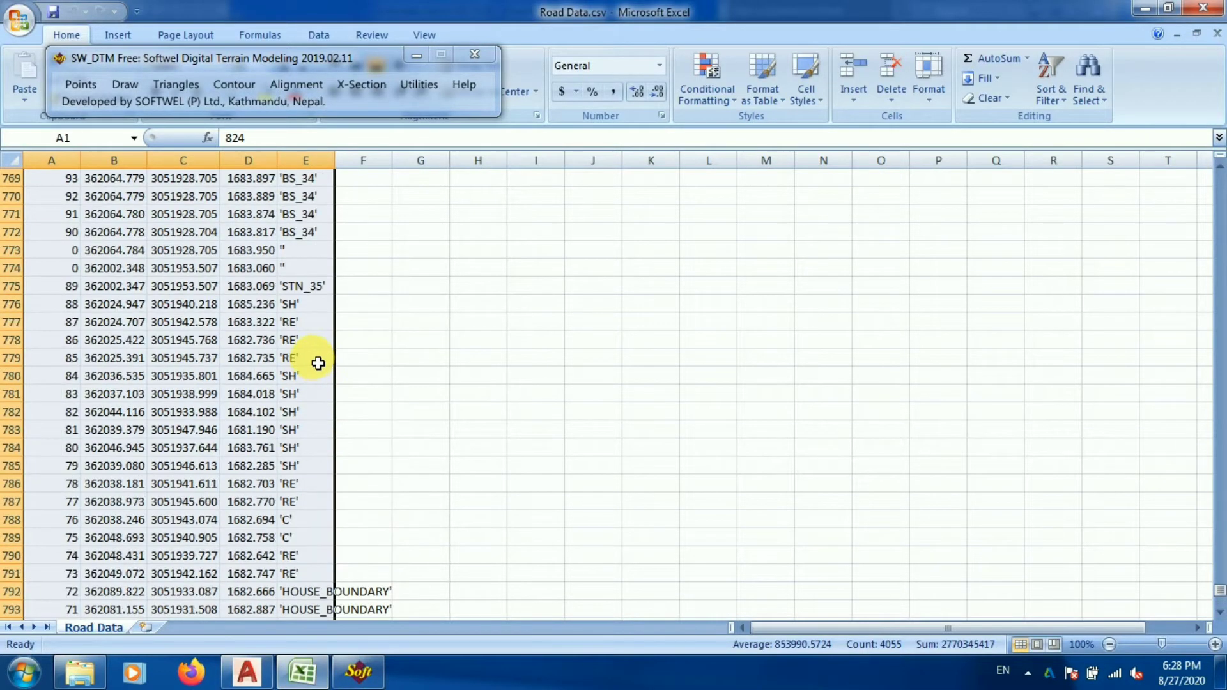
{"action": "scroll", "coordinate": [316, 339], "scroll_direction": "up", "scroll_amount": 20}
{"action": "left_click", "coordinate": [318, 269]}
{"action": "scroll", "coordinate": [319, 217], "scroll_direction": "up", "scroll_amount": 5}
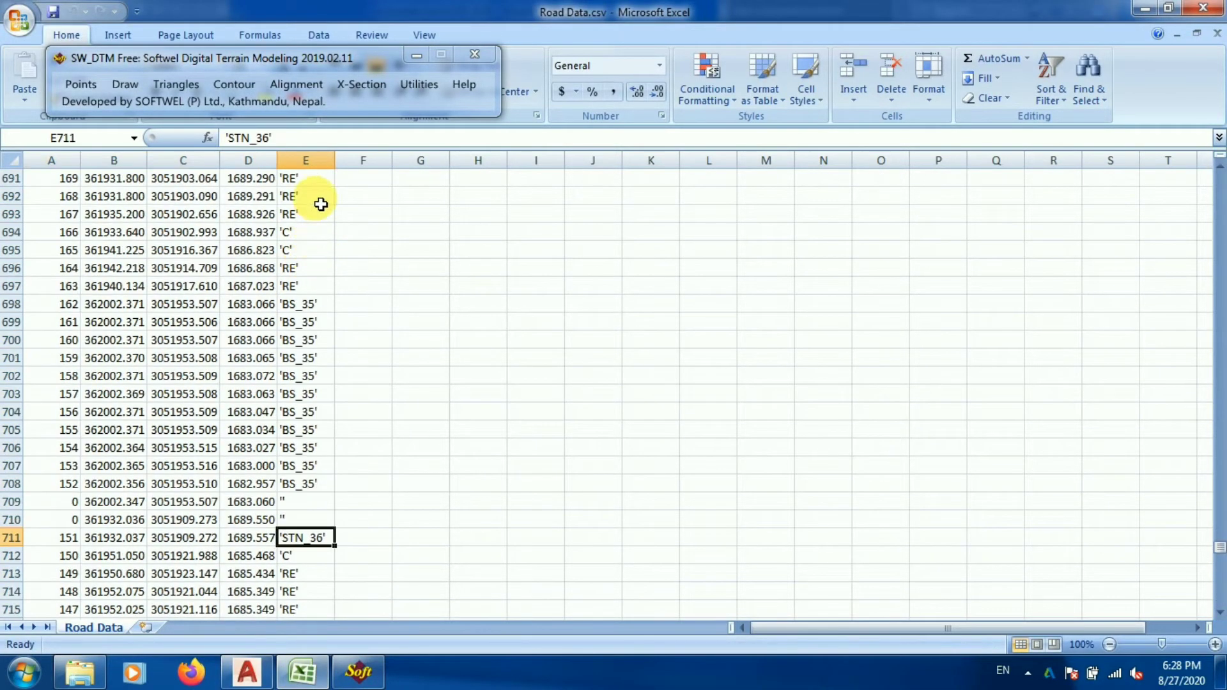
{"action": "left_click", "coordinate": [322, 161]}
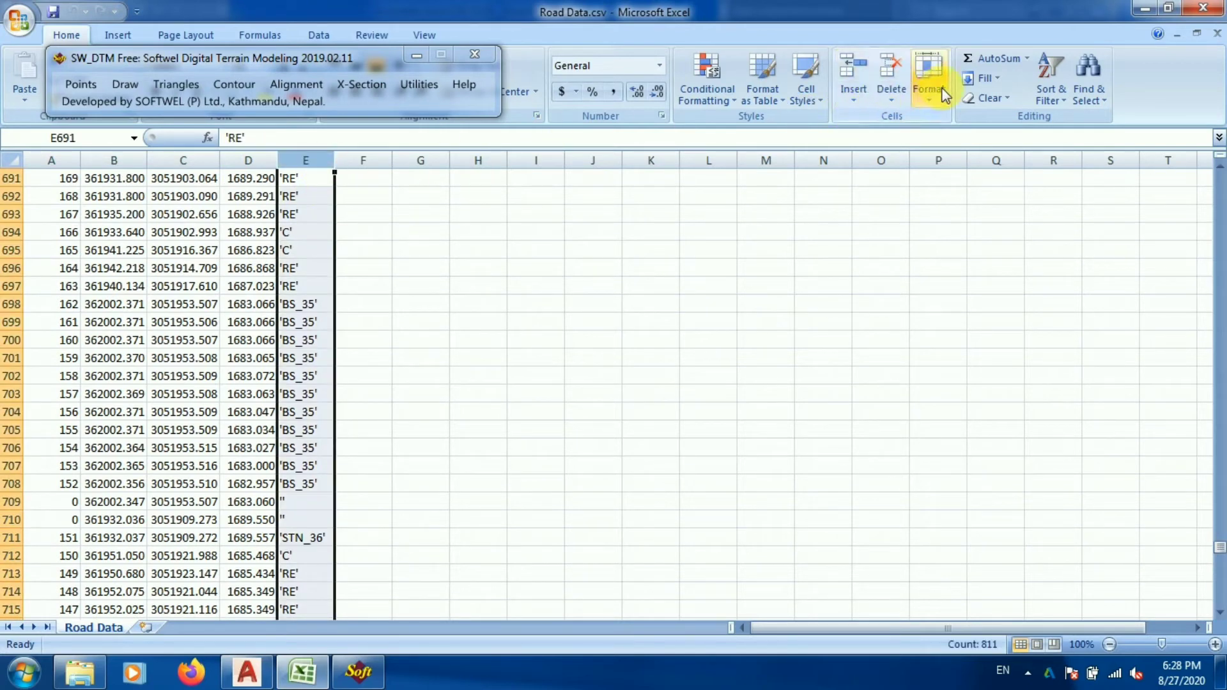
{"action": "left_click", "coordinate": [1058, 99]}
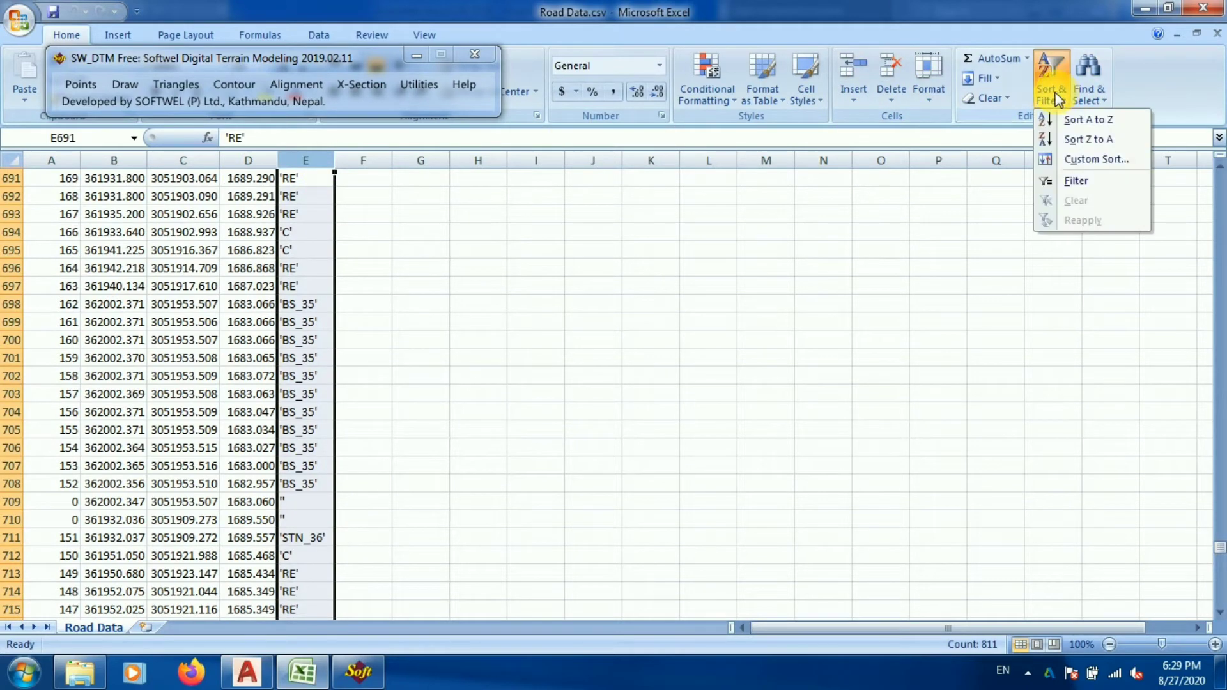
{"action": "left_click", "coordinate": [1065, 119]}
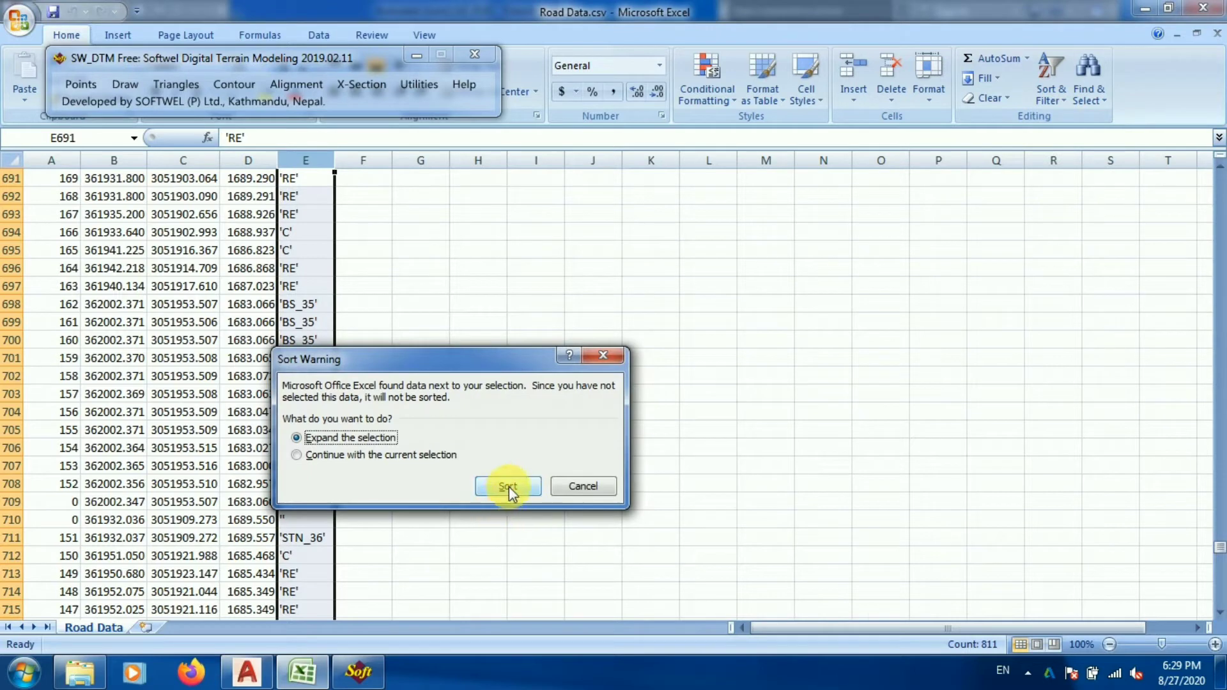
{"action": "left_click", "coordinate": [511, 489]}
Step: Copy the C-coded centreline rows A166:E247
{"action": "scroll", "coordinate": [356, 351], "scroll_direction": "up", "scroll_amount": 6}
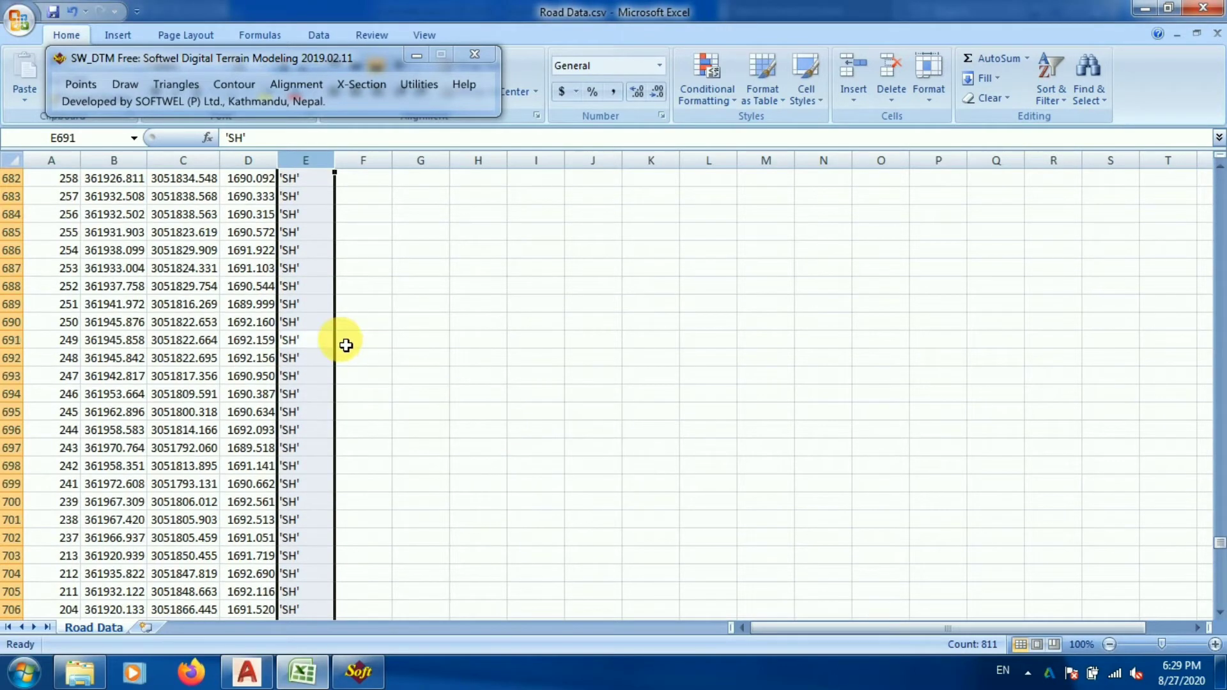
{"action": "left_click_drag", "start_coordinate": [1219, 547], "coordinate": [1218, 255]}
{"action": "left_click", "coordinate": [478, 448]}
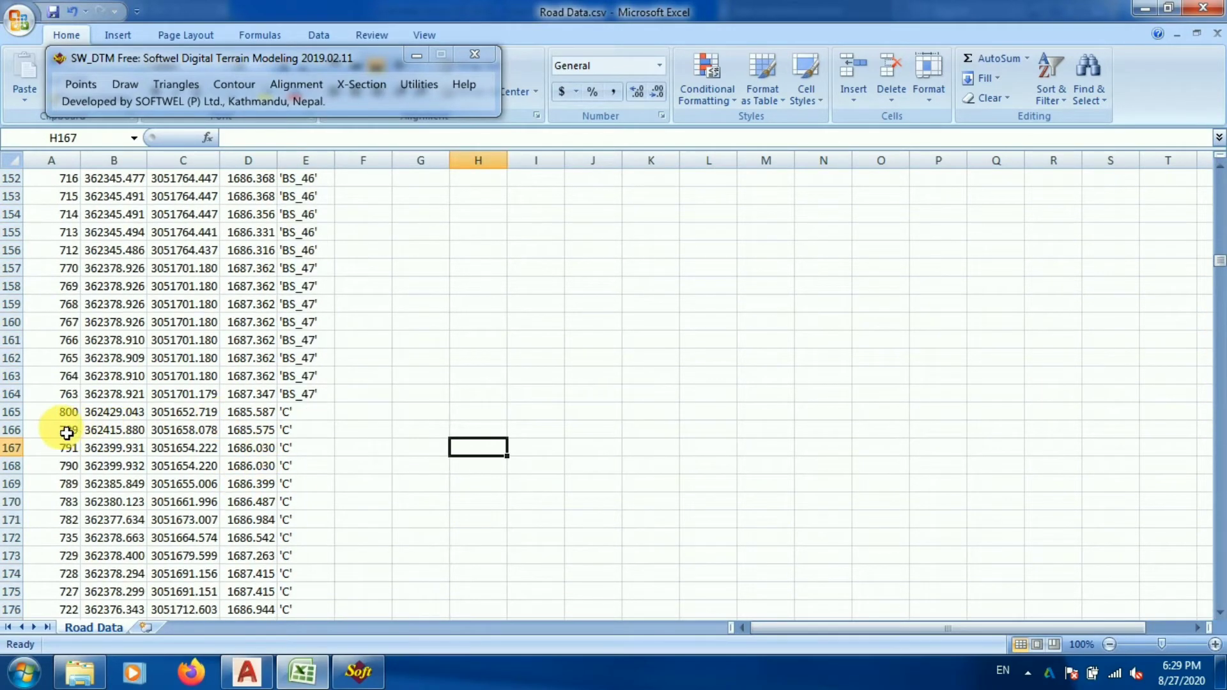
{"action": "left_click_drag", "start_coordinate": [63, 436], "coordinate": [293, 479]}
{"action": "key", "text": "ctrl+c"}
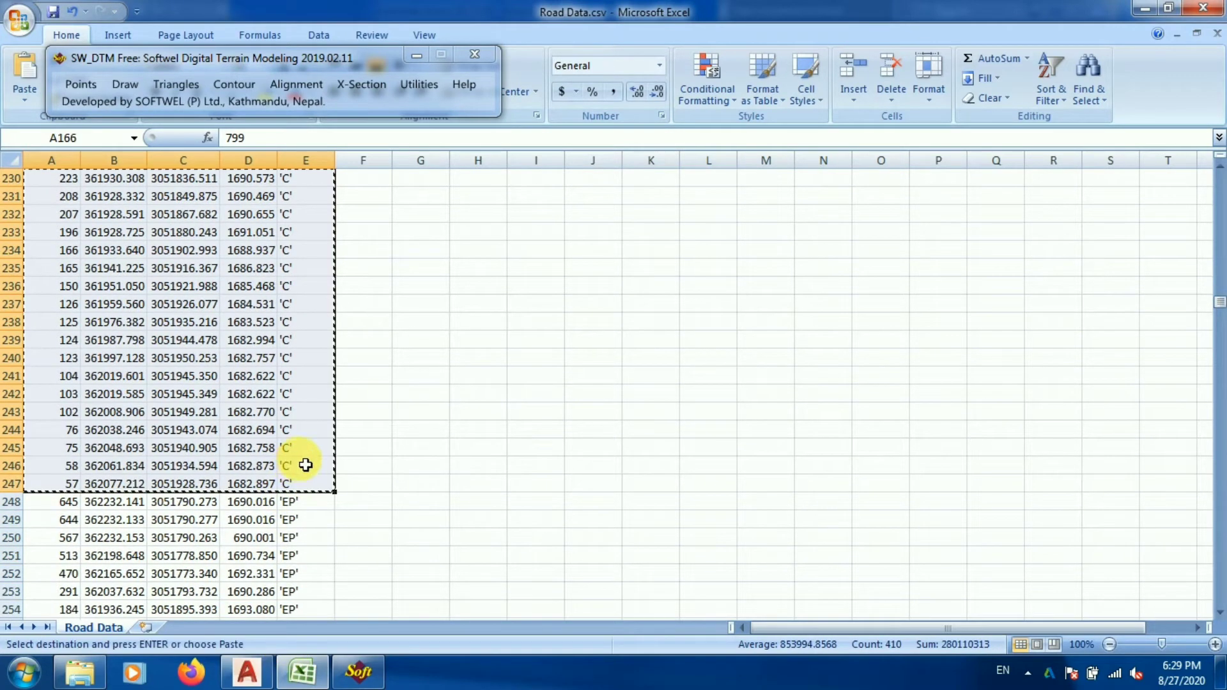
{"action": "left_click", "coordinate": [356, 675]}
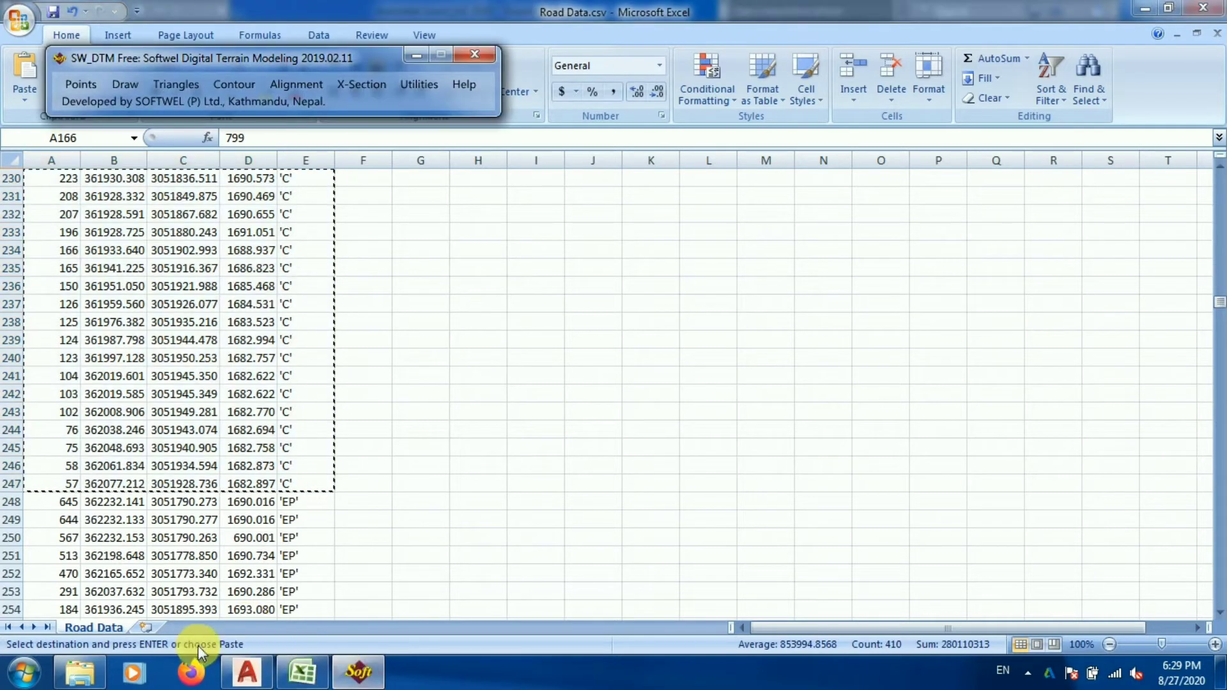
Step: Import the 82 copied centreline points into Drawing2 with SW_DTM's Import Points from Excel
{"action": "left_click", "coordinate": [247, 673]}
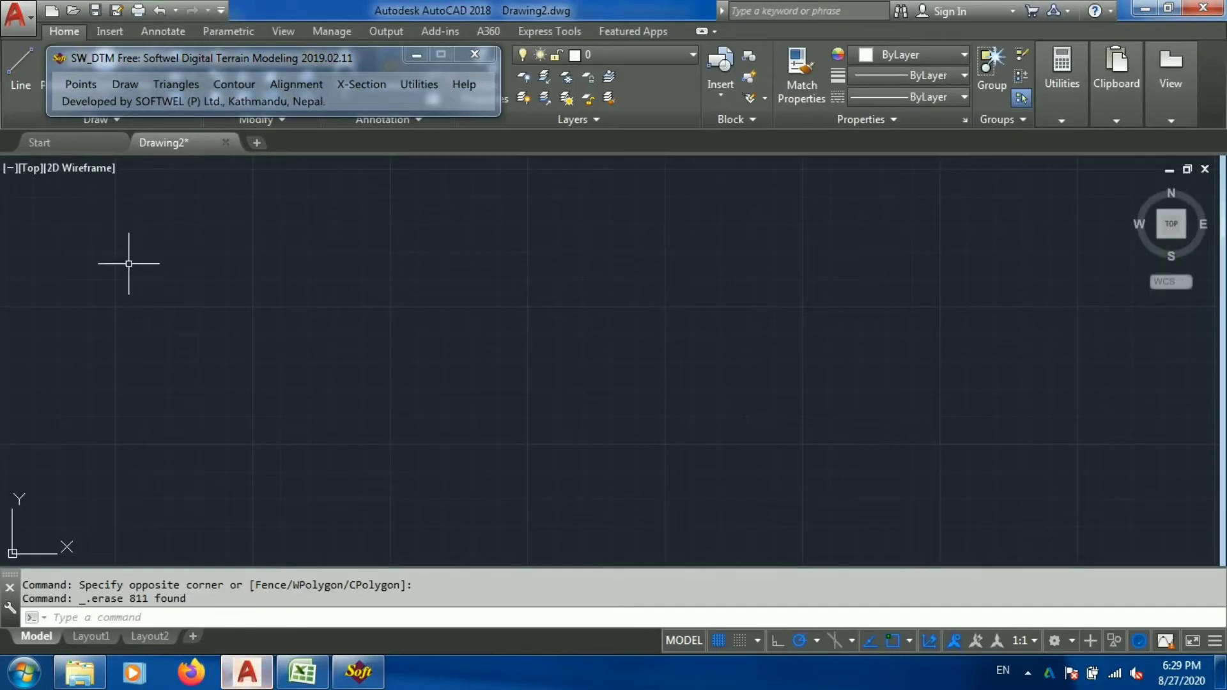
{"action": "left_click", "coordinate": [81, 84]}
{"action": "left_click", "coordinate": [127, 121]}
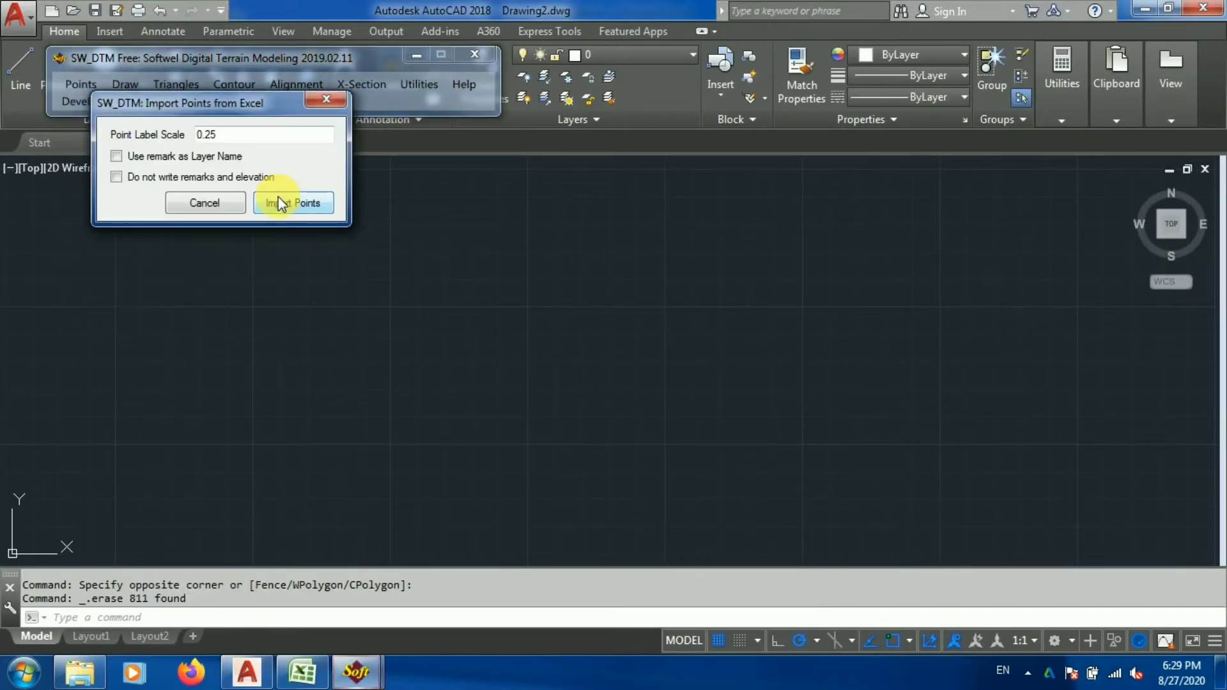
{"action": "left_click", "coordinate": [293, 203]}
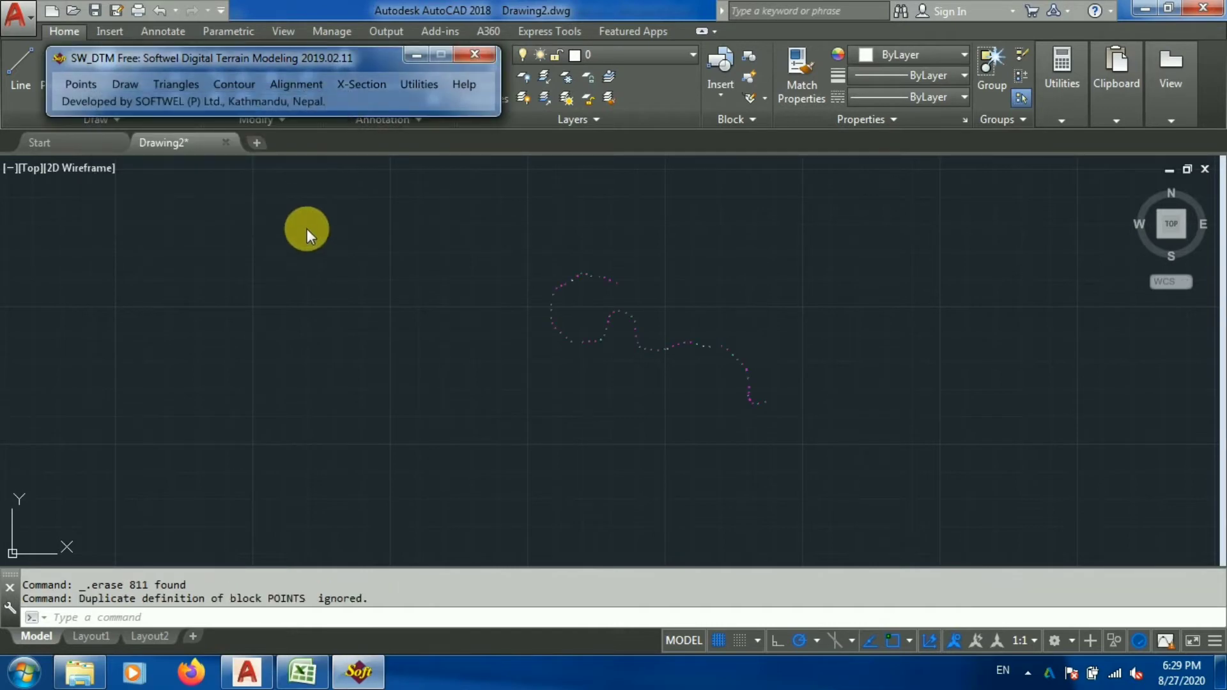
{"action": "left_click", "coordinate": [610, 277]}
{"action": "scroll", "coordinate": [619, 274], "scroll_direction": "up", "scroll_amount": 5}
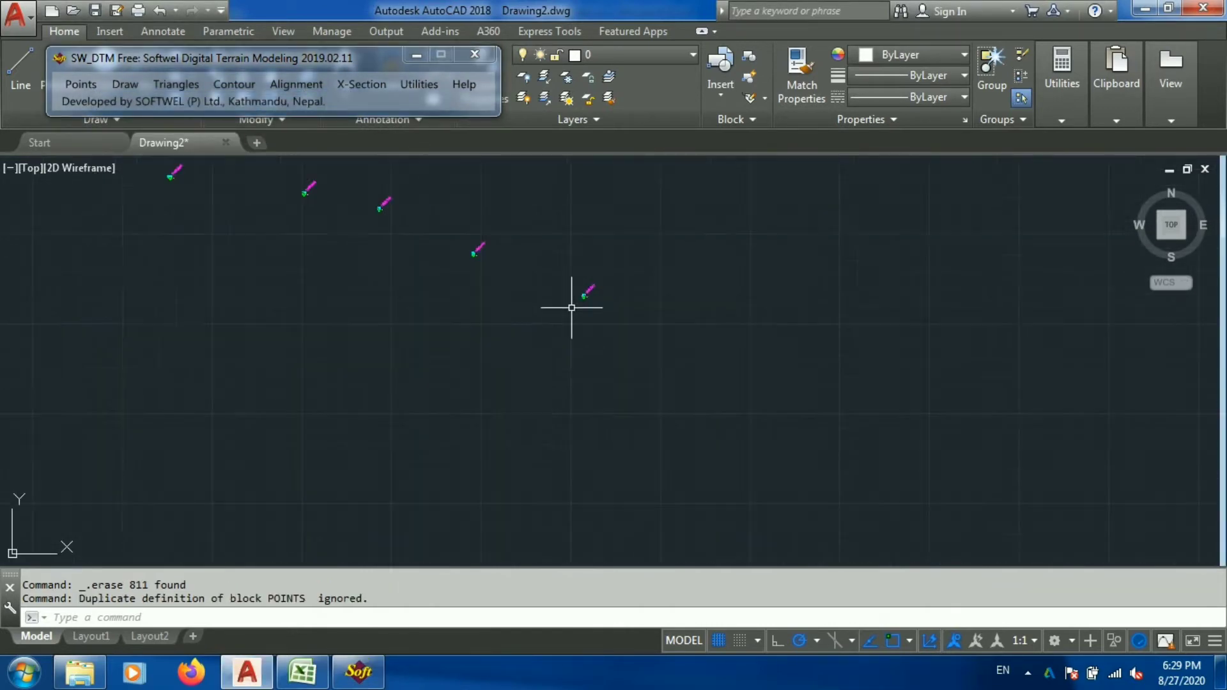
{"action": "scroll", "coordinate": [537, 279], "scroll_direction": "down", "scroll_amount": 4}
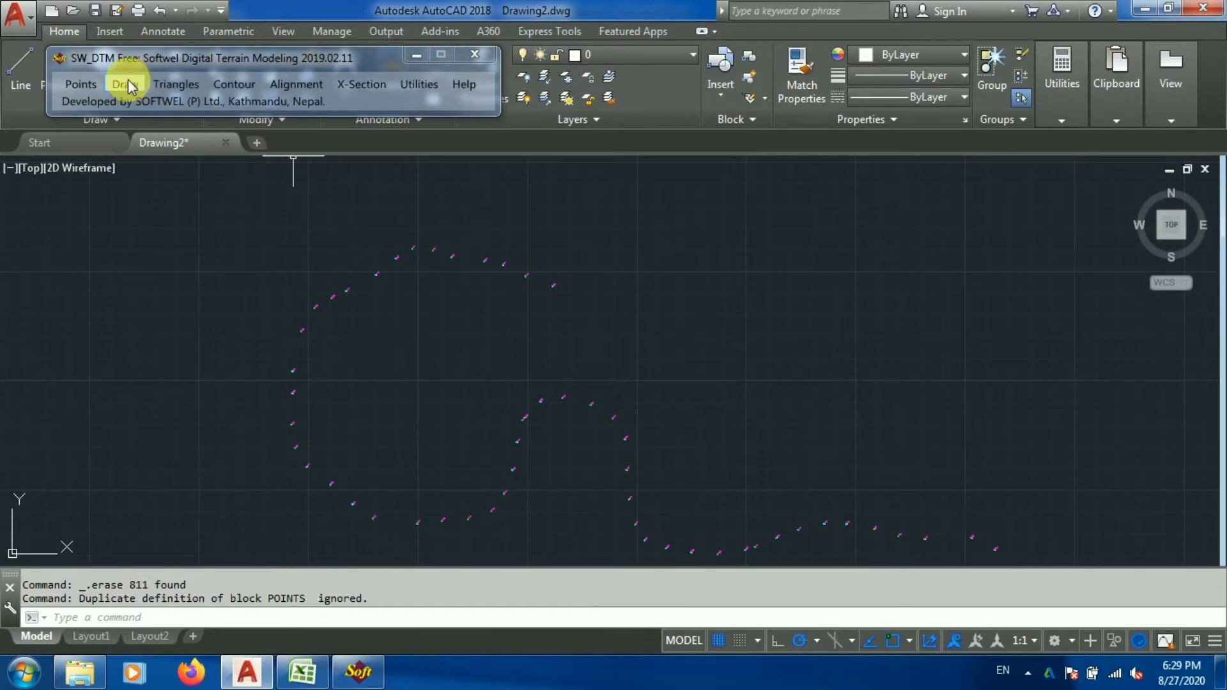
{"action": "left_click_drag", "start_coordinate": [168, 57], "coordinate": [300, 44]}
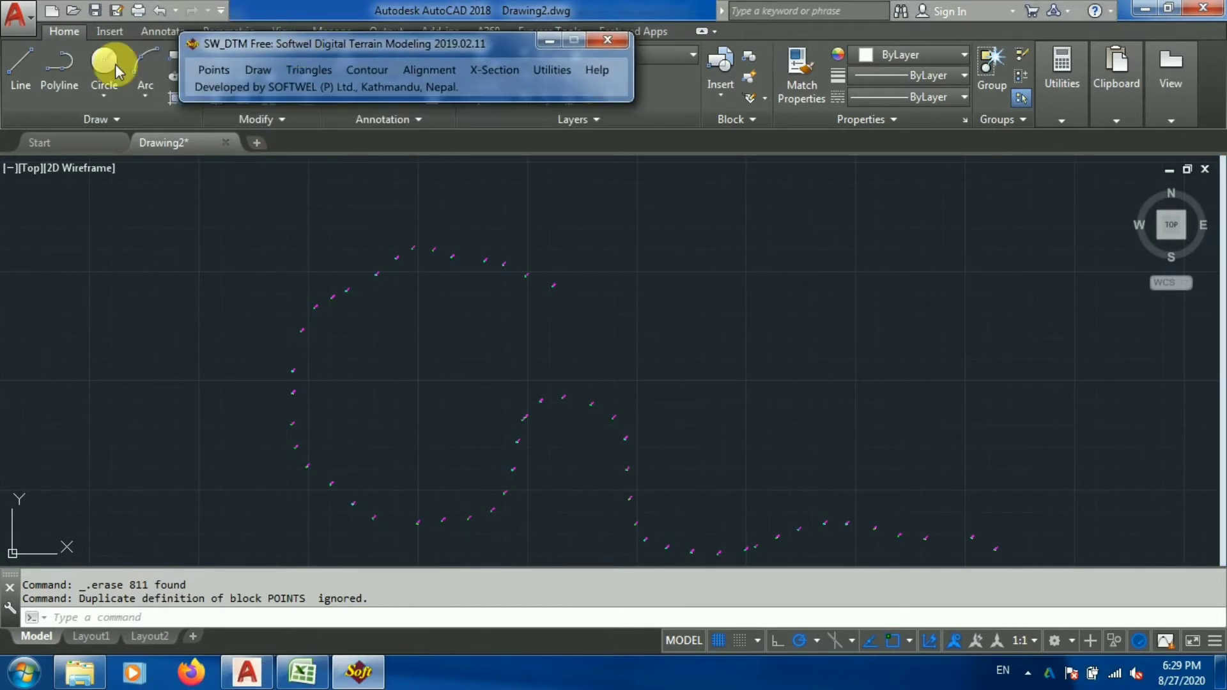
Step: Start the centreline polyline at point 57 through points 58, 75, 76, 104 and 123–126
{"action": "left_click", "coordinate": [58, 74]}
{"action": "scroll", "coordinate": [545, 298], "scroll_direction": "up", "scroll_amount": 10}
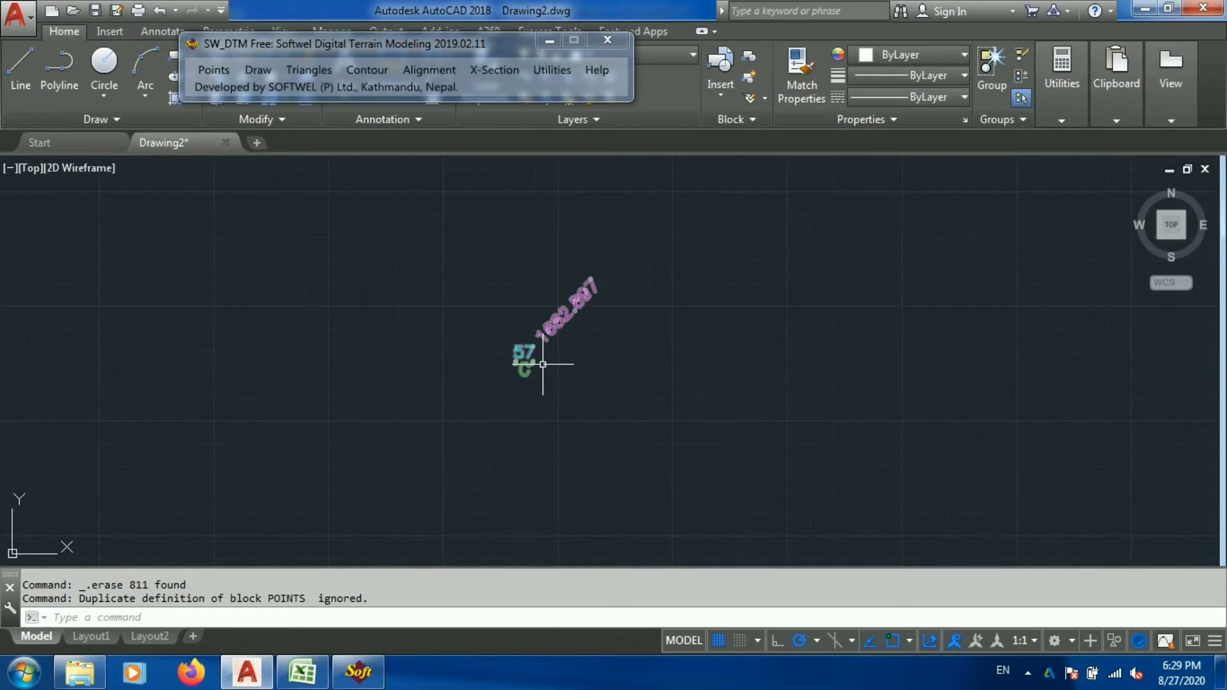
{"action": "left_click", "coordinate": [53, 64]}
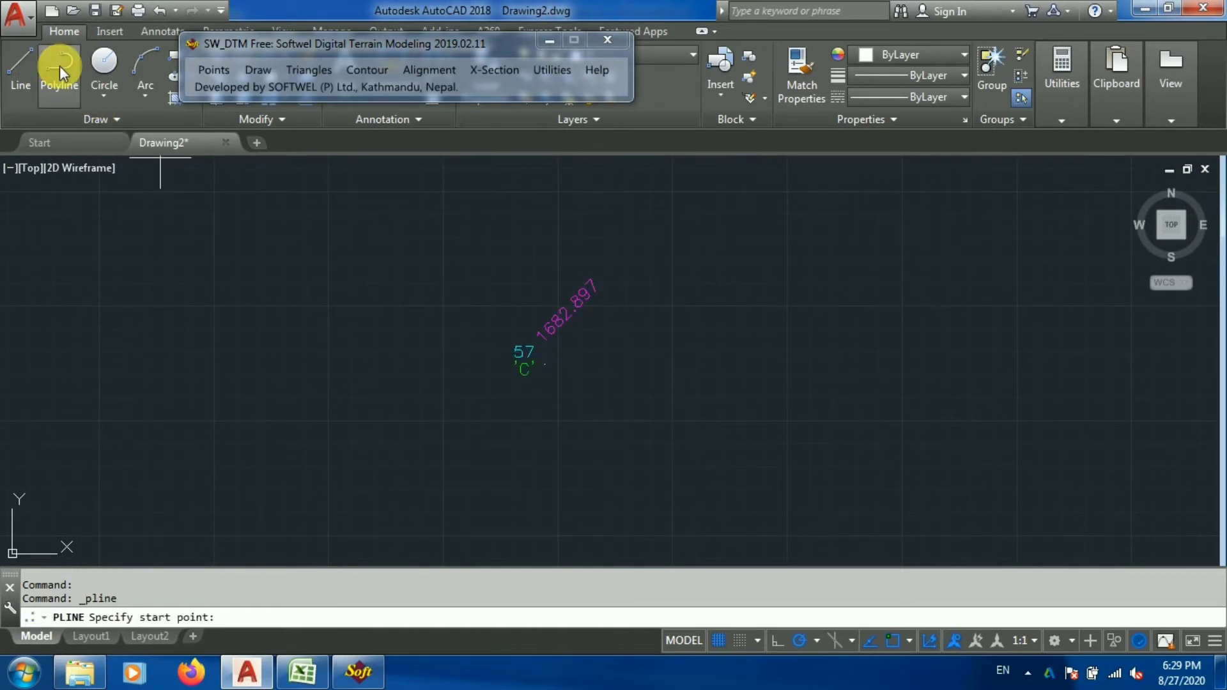
{"action": "left_click", "coordinate": [544, 365]}
{"action": "scroll", "coordinate": [703, 396], "scroll_direction": "down", "scroll_amount": 5}
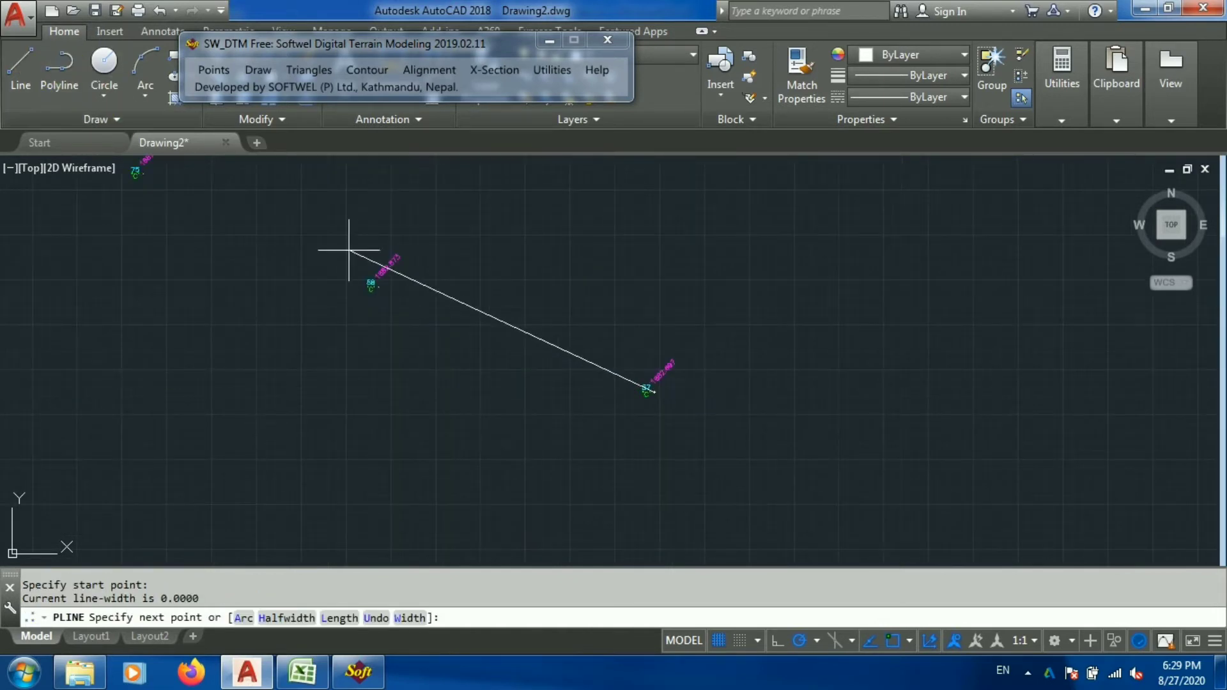
{"action": "scroll", "coordinate": [460, 402], "scroll_direction": "up", "scroll_amount": 6}
{"action": "left_click", "coordinate": [460, 402]}
{"action": "scroll", "coordinate": [441, 404], "scroll_direction": "down", "scroll_amount": 3}
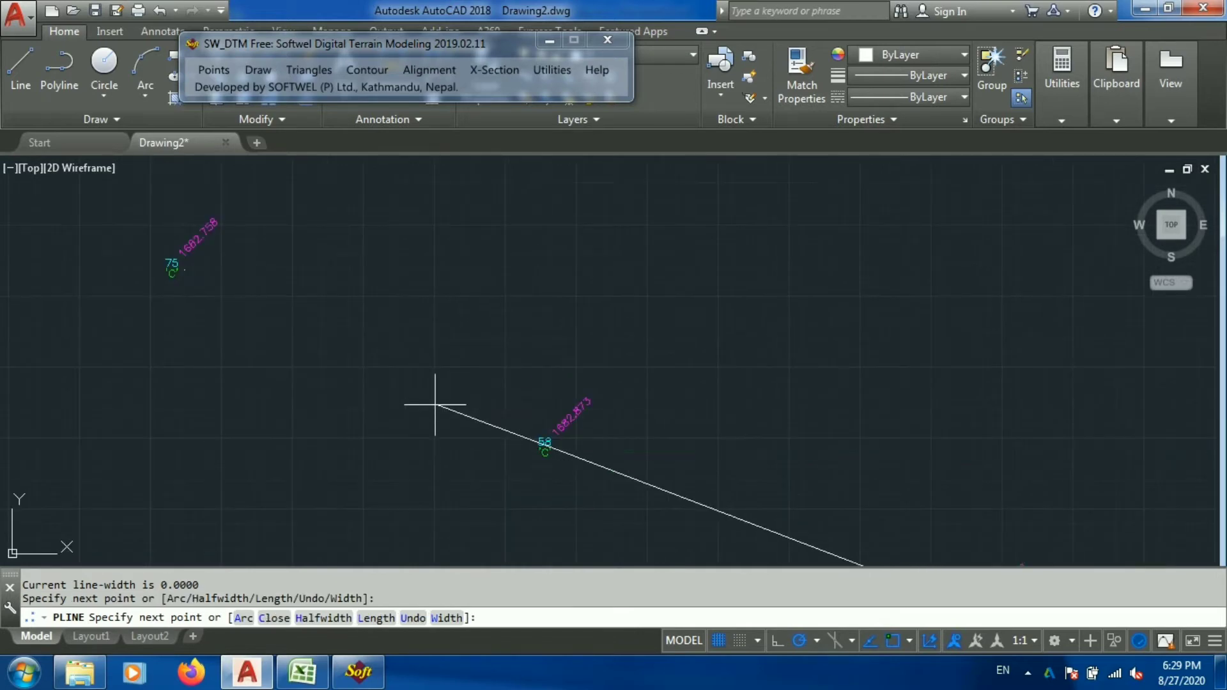
{"action": "scroll", "coordinate": [186, 282], "scroll_direction": "up", "scroll_amount": 5}
{"action": "left_click", "coordinate": [196, 293]}
{"action": "scroll", "coordinate": [786, 329], "scroll_direction": "down", "scroll_amount": 3}
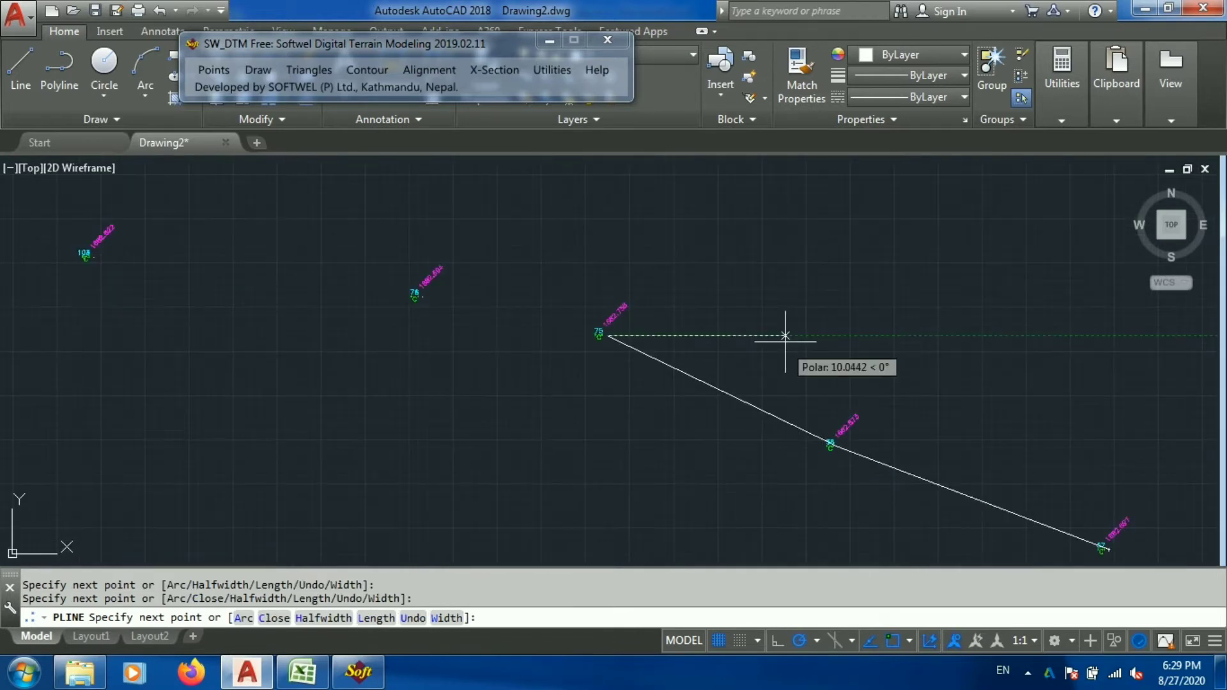
{"action": "scroll", "coordinate": [583, 323], "scroll_direction": "up", "scroll_amount": 4}
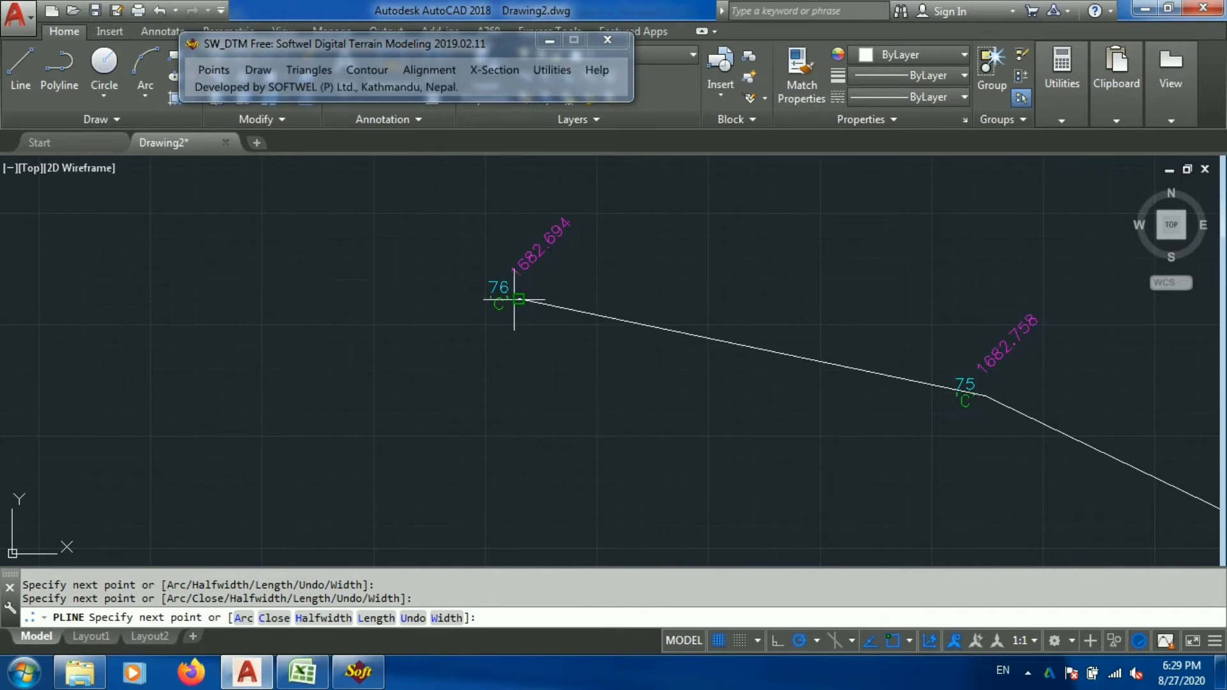
{"action": "left_click", "coordinate": [518, 300]}
{"action": "scroll", "coordinate": [515, 377], "scroll_direction": "down", "scroll_amount": 4}
{"action": "left_click", "coordinate": [188, 306]}
{"action": "scroll", "coordinate": [722, 380], "scroll_direction": "down", "scroll_amount": 4}
{"action": "scroll", "coordinate": [505, 335], "scroll_direction": "up", "scroll_amount": 6}
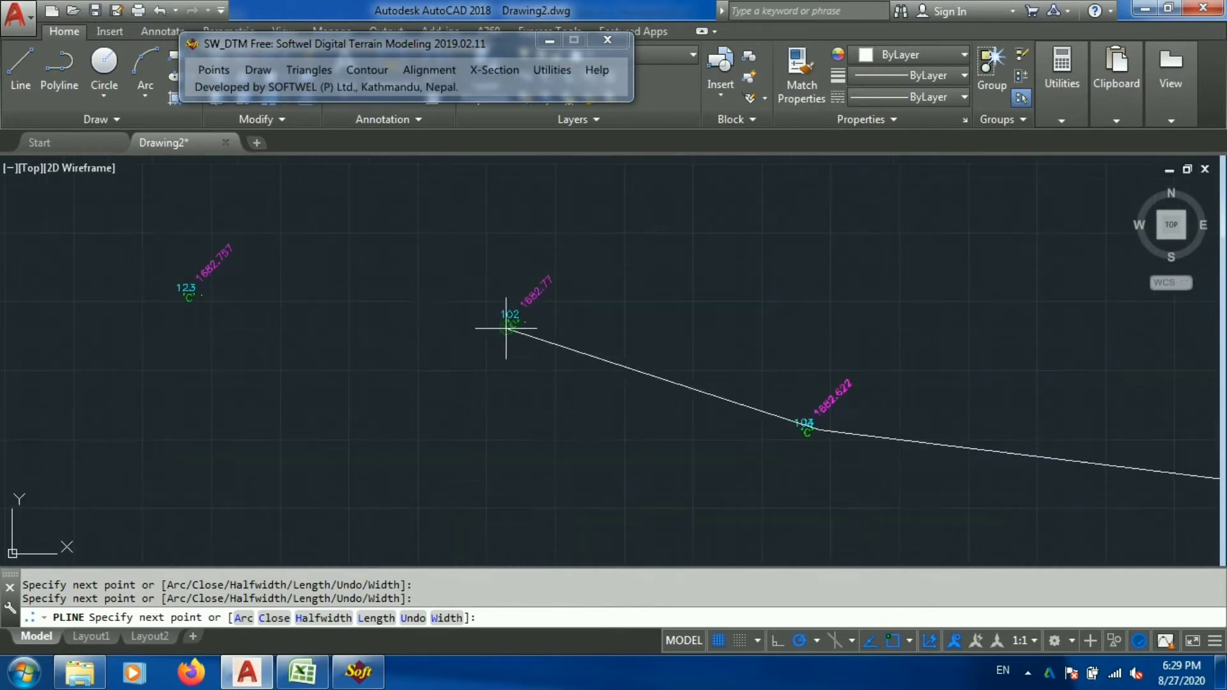
{"action": "left_click", "coordinate": [208, 297]}
{"action": "scroll", "coordinate": [556, 293], "scroll_direction": "down", "scroll_amount": 2}
{"action": "scroll", "coordinate": [402, 358], "scroll_direction": "up", "scroll_amount": 4}
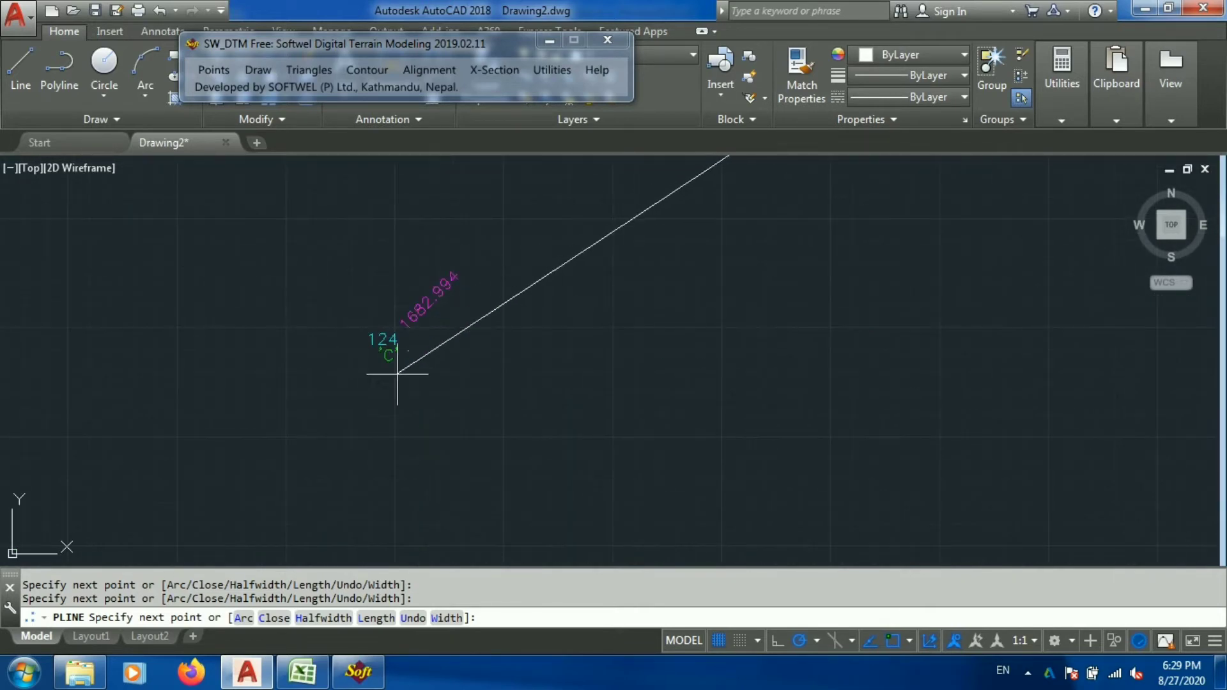
{"action": "left_click", "coordinate": [400, 340]}
{"action": "scroll", "coordinate": [417, 347], "scroll_direction": "down", "scroll_amount": 1}
{"action": "scroll", "coordinate": [288, 470], "scroll_direction": "up", "scroll_amount": 2}
{"action": "left_click", "coordinate": [277, 452]}
{"action": "scroll", "coordinate": [428, 225], "scroll_direction": "down", "scroll_amount": 6}
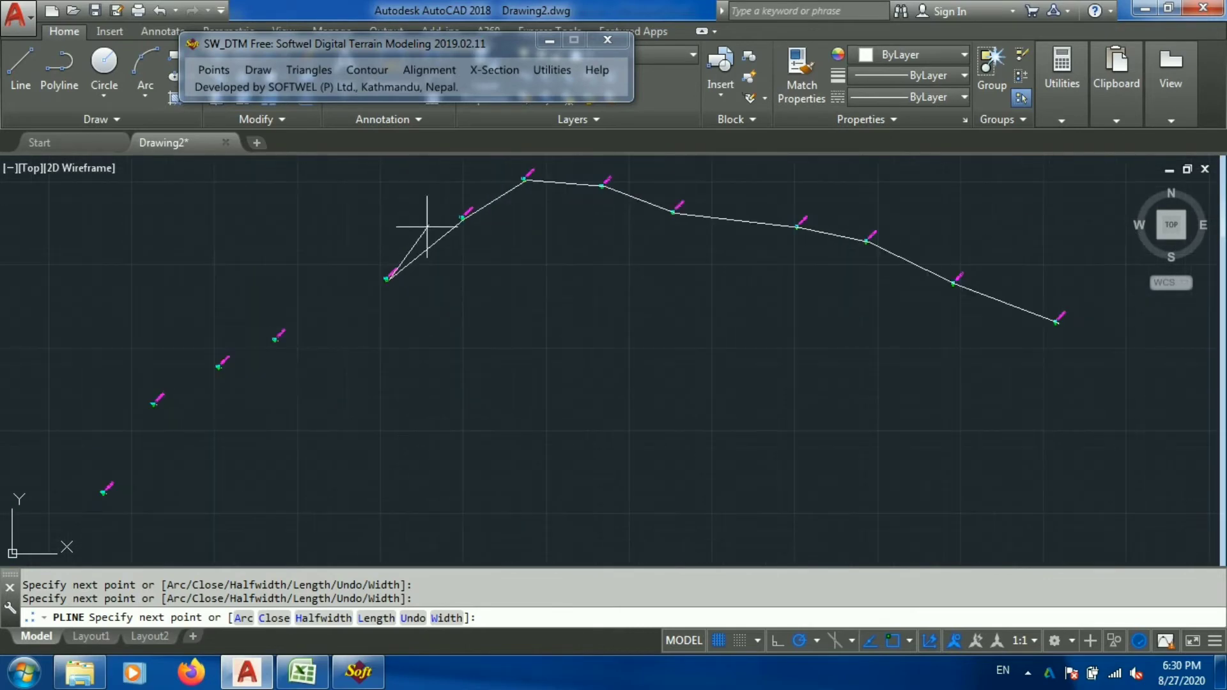
{"action": "scroll", "coordinate": [279, 336], "scroll_direction": "up", "scroll_amount": 6}
{"action": "left_click", "coordinate": [302, 332]}
{"action": "scroll", "coordinate": [516, 301], "scroll_direction": "down", "scroll_amount": 4}
{"action": "scroll", "coordinate": [466, 343], "scroll_direction": "up", "scroll_amount": 4}
Step: Continue the polyline through points 165, 166, 196, 207, 208, 223, 224, 229, 236, 278, 285 and 289
{"action": "scroll", "coordinate": [568, 277], "scroll_direction": "down", "scroll_amount": 4}
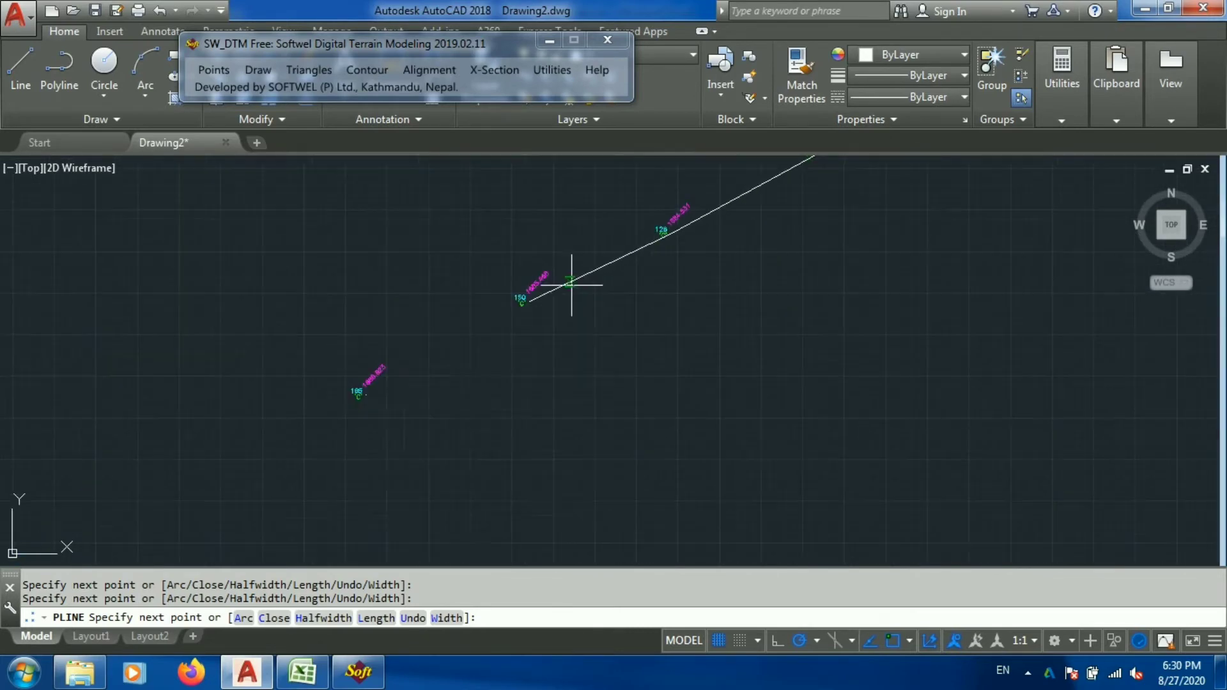
{"action": "scroll", "coordinate": [356, 378], "scroll_direction": "up", "scroll_amount": 4}
{"action": "left_click", "coordinate": [356, 378]}
{"action": "scroll", "coordinate": [561, 272], "scroll_direction": "down", "scroll_amount": 4}
{"action": "scroll", "coordinate": [357, 555], "scroll_direction": "up", "scroll_amount": 4}
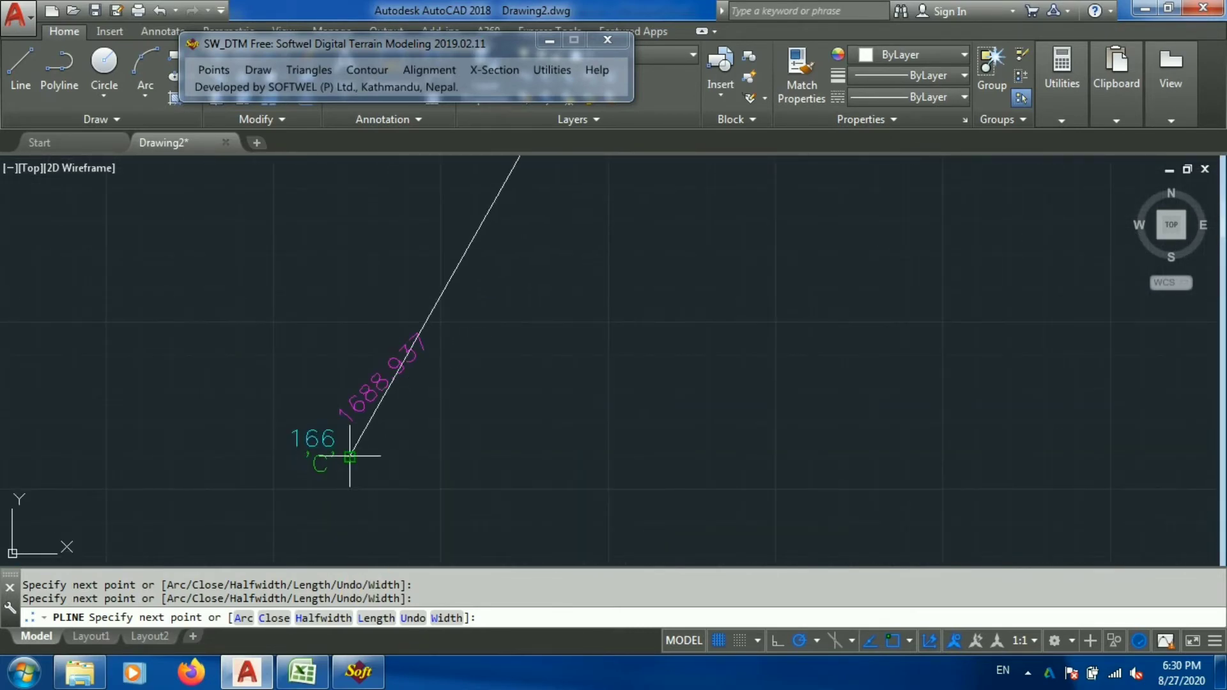
{"action": "left_click", "coordinate": [349, 457]}
{"action": "scroll", "coordinate": [490, 168], "scroll_direction": "down", "scroll_amount": 4}
{"action": "scroll", "coordinate": [409, 465], "scroll_direction": "up", "scroll_amount": 4}
{"action": "left_click", "coordinate": [423, 432]}
{"action": "scroll", "coordinate": [441, 340], "scroll_direction": "down", "scroll_amount": 4}
{"action": "scroll", "coordinate": [403, 343], "scroll_direction": "up", "scroll_amount": 4}
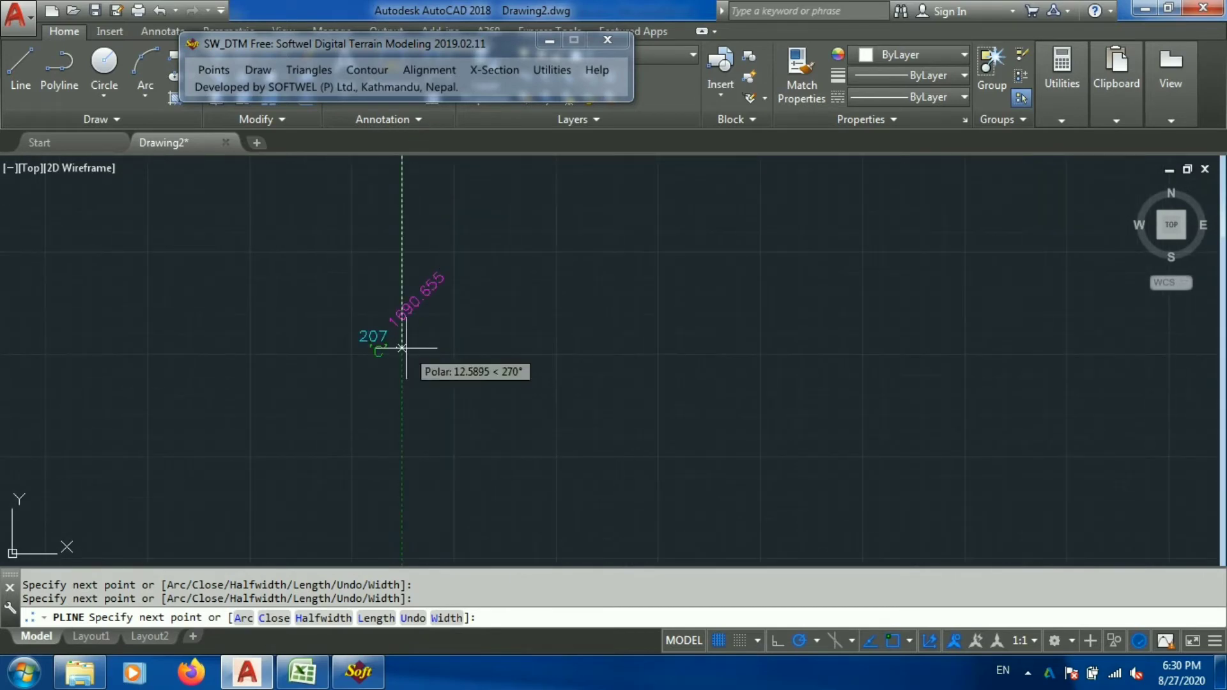
{"action": "left_click", "coordinate": [402, 346]}
{"action": "scroll", "coordinate": [403, 345], "scroll_direction": "down", "scroll_amount": 4}
{"action": "scroll", "coordinate": [437, 534], "scroll_direction": "up", "scroll_amount": 4}
{"action": "left_click", "coordinate": [382, 444]}
{"action": "scroll", "coordinate": [403, 232], "scroll_direction": "down", "scroll_amount": 4}
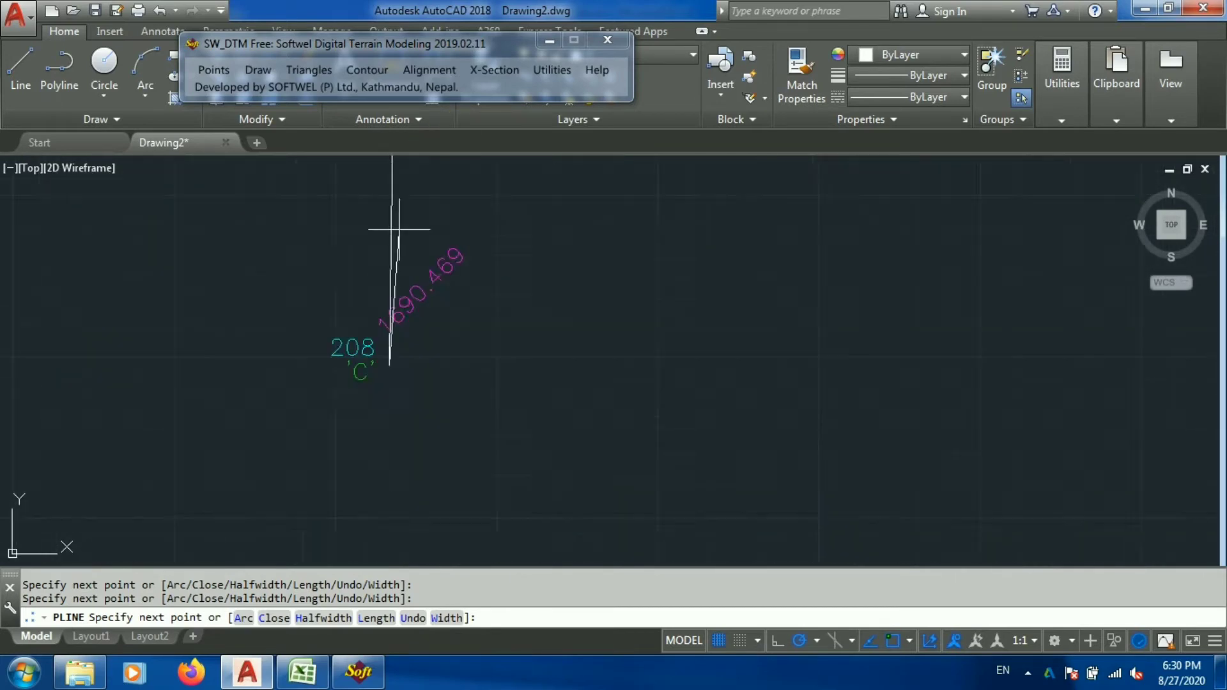
{"action": "scroll", "coordinate": [427, 441], "scroll_direction": "up", "scroll_amount": 4}
{"action": "left_click", "coordinate": [411, 289]}
{"action": "scroll", "coordinate": [412, 214], "scroll_direction": "down", "scroll_amount": 4}
{"action": "scroll", "coordinate": [510, 397], "scroll_direction": "up", "scroll_amount": 3}
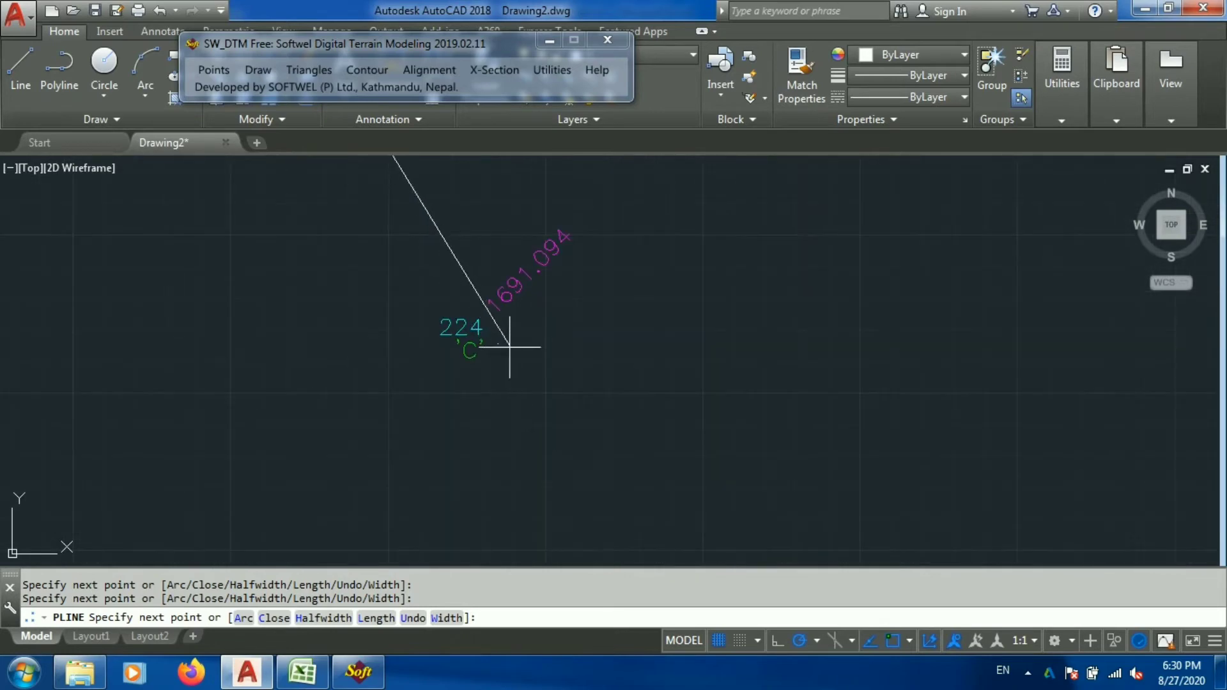
{"action": "left_click", "coordinate": [509, 345]}
{"action": "scroll", "coordinate": [416, 253], "scroll_direction": "down", "scroll_amount": 4}
{"action": "scroll", "coordinate": [611, 391], "scroll_direction": "up", "scroll_amount": 2}
{"action": "left_click", "coordinate": [492, 341]}
{"action": "scroll", "coordinate": [477, 320], "scroll_direction": "down", "scroll_amount": 4}
{"action": "scroll", "coordinate": [594, 441], "scroll_direction": "up", "scroll_amount": 4}
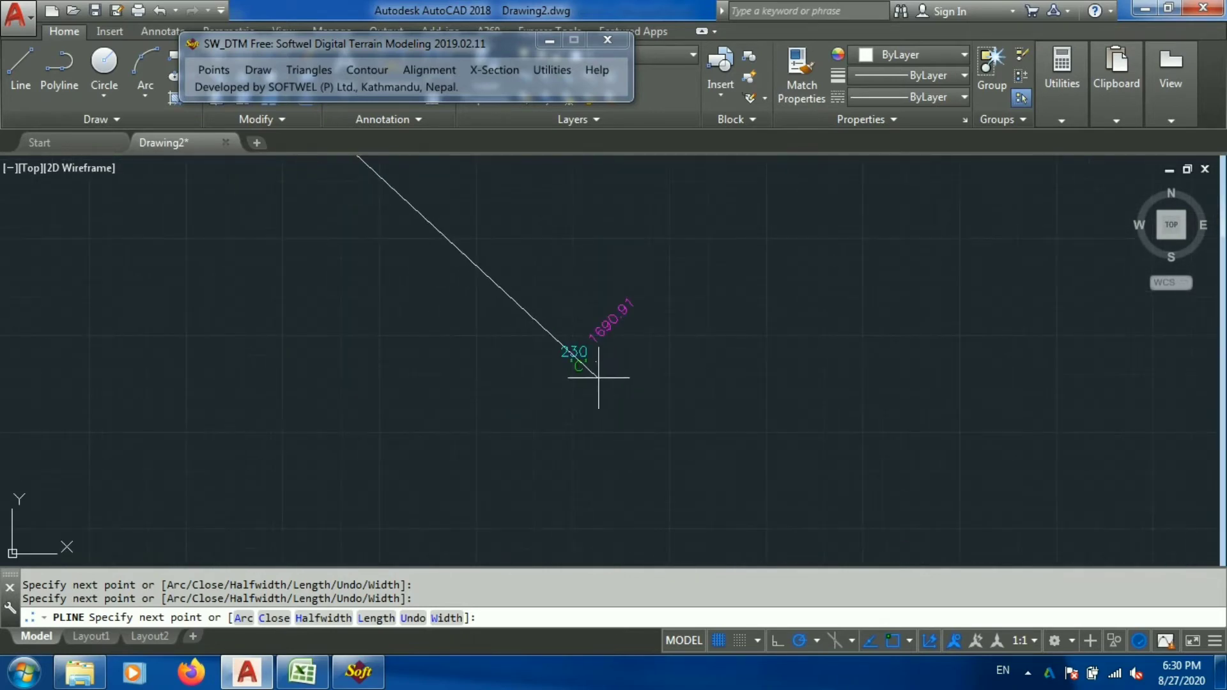
{"action": "left_click", "coordinate": [591, 364]}
{"action": "scroll", "coordinate": [392, 334], "scroll_direction": "down", "scroll_amount": 4}
{"action": "scroll", "coordinate": [560, 420], "scroll_direction": "up", "scroll_amount": 4}
{"action": "left_click", "coordinate": [534, 396]}
{"action": "scroll", "coordinate": [534, 396], "scroll_direction": "down", "scroll_amount": 4}
{"action": "scroll", "coordinate": [446, 439], "scroll_direction": "up", "scroll_amount": 4}
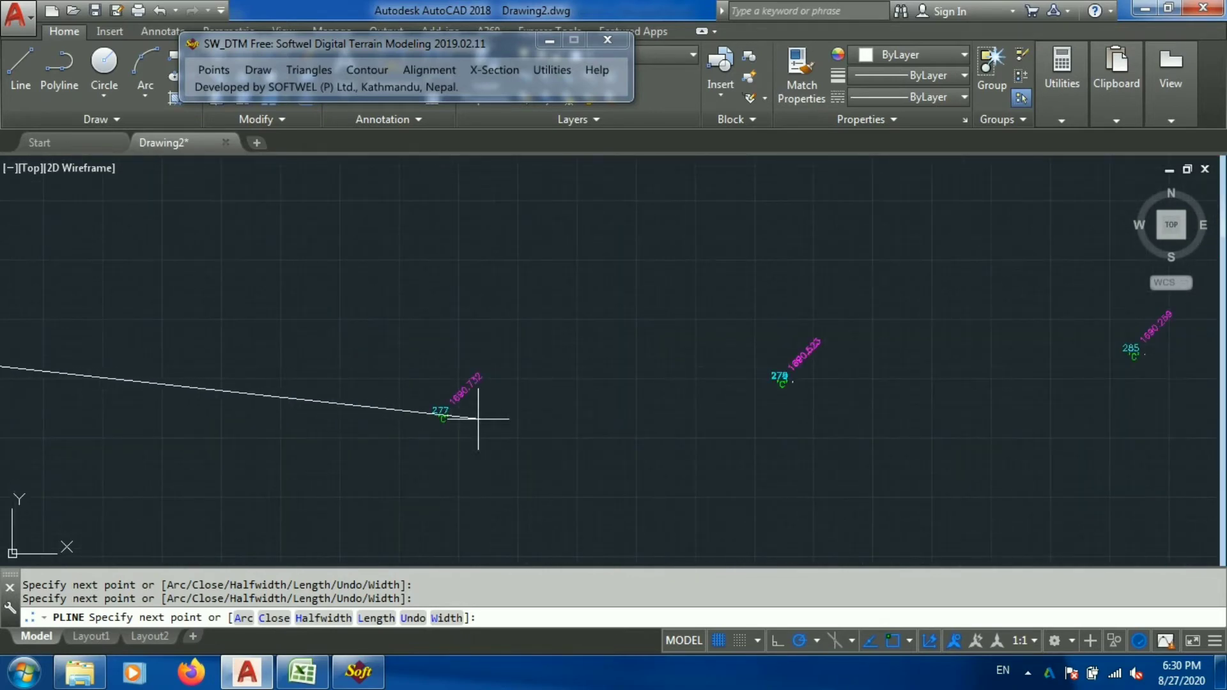
{"action": "left_click", "coordinate": [775, 366]}
{"action": "scroll", "coordinate": [794, 376], "scroll_direction": "down", "scroll_amount": 4}
{"action": "scroll", "coordinate": [857, 416], "scroll_direction": "up", "scroll_amount": 4}
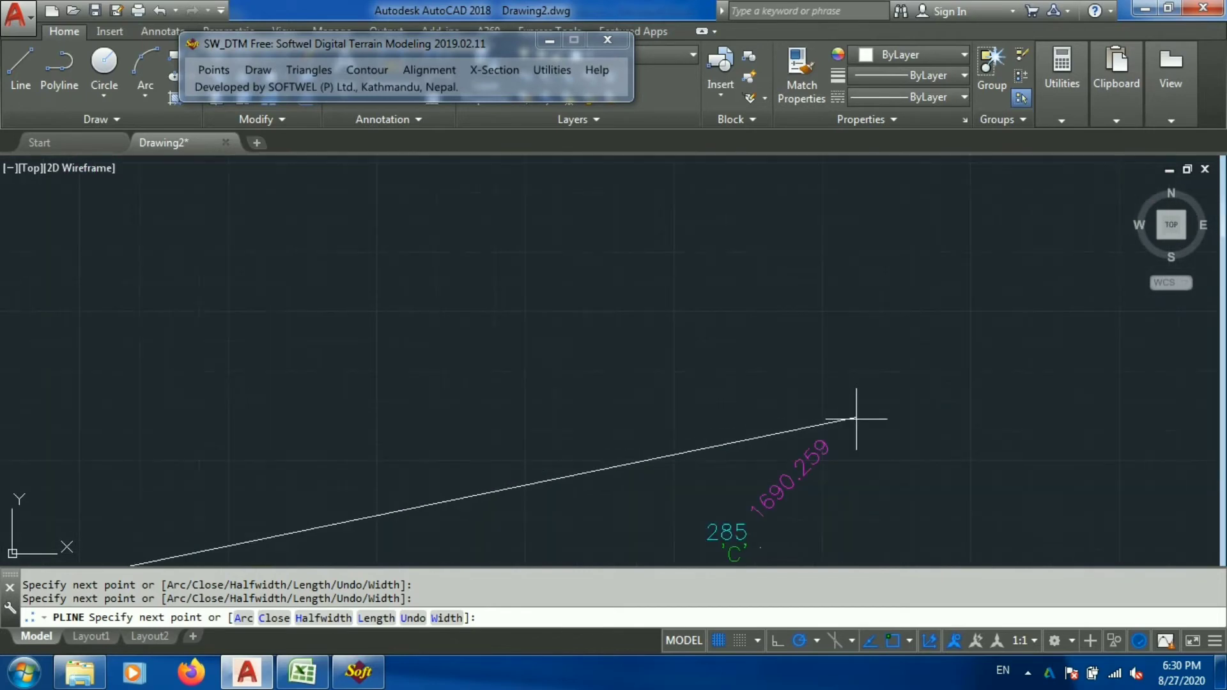
{"action": "left_click", "coordinate": [767, 547]}
{"action": "scroll", "coordinate": [761, 485], "scroll_direction": "down", "scroll_amount": 4}
{"action": "scroll", "coordinate": [775, 420], "scroll_direction": "up", "scroll_amount": 4}
{"action": "left_click", "coordinate": [775, 420]}
{"action": "scroll", "coordinate": [836, 334], "scroll_direction": "down", "scroll_amount": 4}
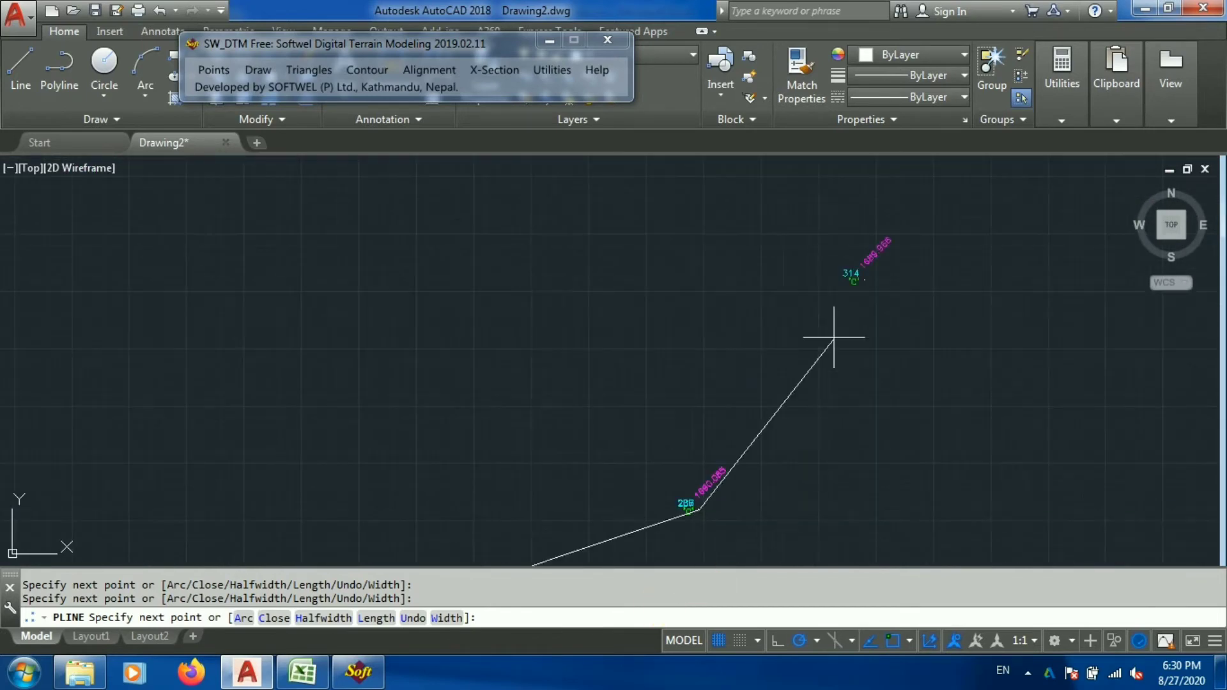
{"action": "scroll", "coordinate": [844, 307], "scroll_direction": "up", "scroll_amount": 4}
Step: Extend the polyline through points 314, 321, 322, 354, 362 and 419 to the following point
{"action": "left_click", "coordinate": [843, 307]}
{"action": "scroll", "coordinate": [844, 310], "scroll_direction": "down", "scroll_amount": 4}
{"action": "middle_click_drag", "start_coordinate": [895, 301], "coordinate": [770, 493]}
{"action": "scroll", "coordinate": [788, 304], "scroll_direction": "up", "scroll_amount": 3}
{"action": "left_click", "coordinate": [789, 304]}
{"action": "scroll", "coordinate": [789, 304], "scroll_direction": "down", "scroll_amount": 5}
{"action": "middle_click_drag", "start_coordinate": [813, 293], "coordinate": [646, 488]}
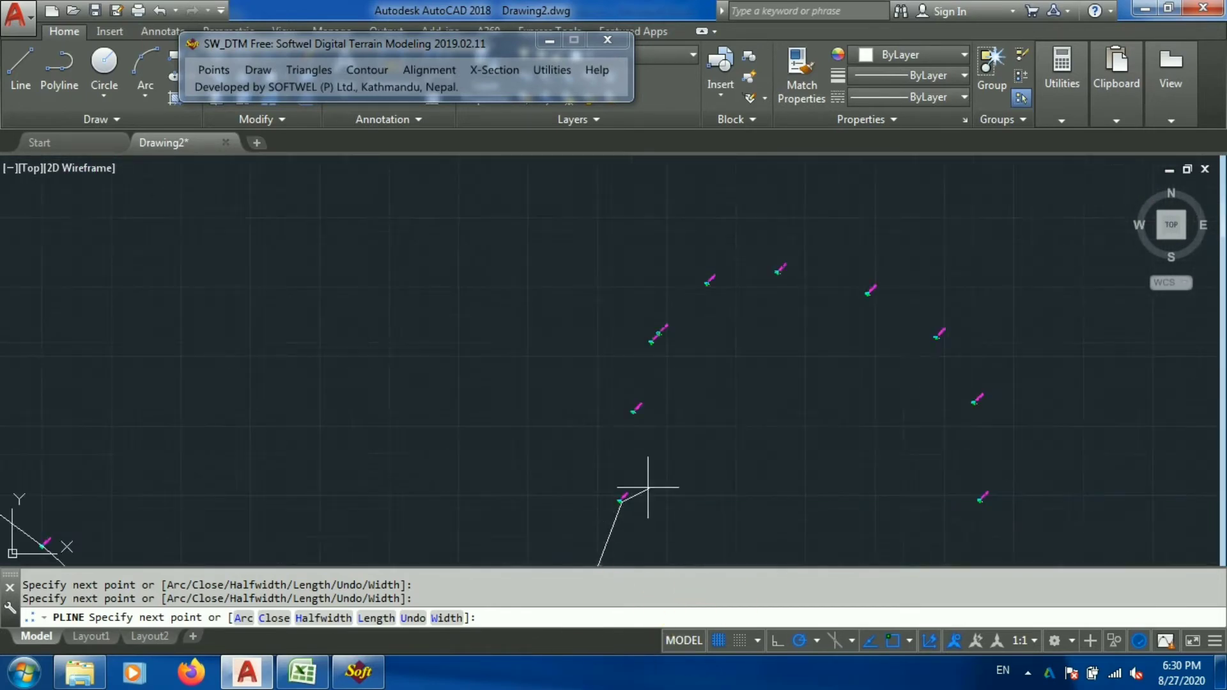
{"action": "scroll", "coordinate": [646, 403], "scroll_direction": "up", "scroll_amount": 4}
{"action": "left_click", "coordinate": [597, 401]}
{"action": "scroll", "coordinate": [600, 396], "scroll_direction": "down", "scroll_amount": 4}
{"action": "scroll", "coordinate": [654, 301], "scroll_direction": "up", "scroll_amount": 4}
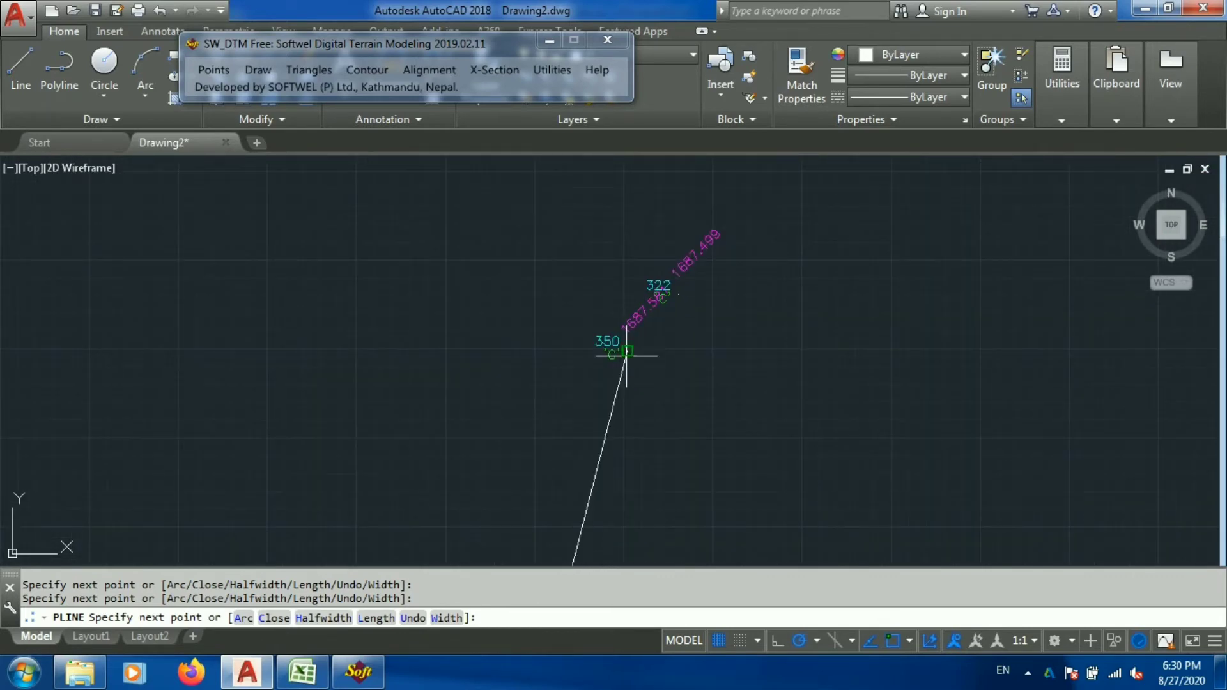
{"action": "left_click", "coordinate": [679, 295]}
{"action": "scroll", "coordinate": [671, 334], "scroll_direction": "down", "scroll_amount": 4}
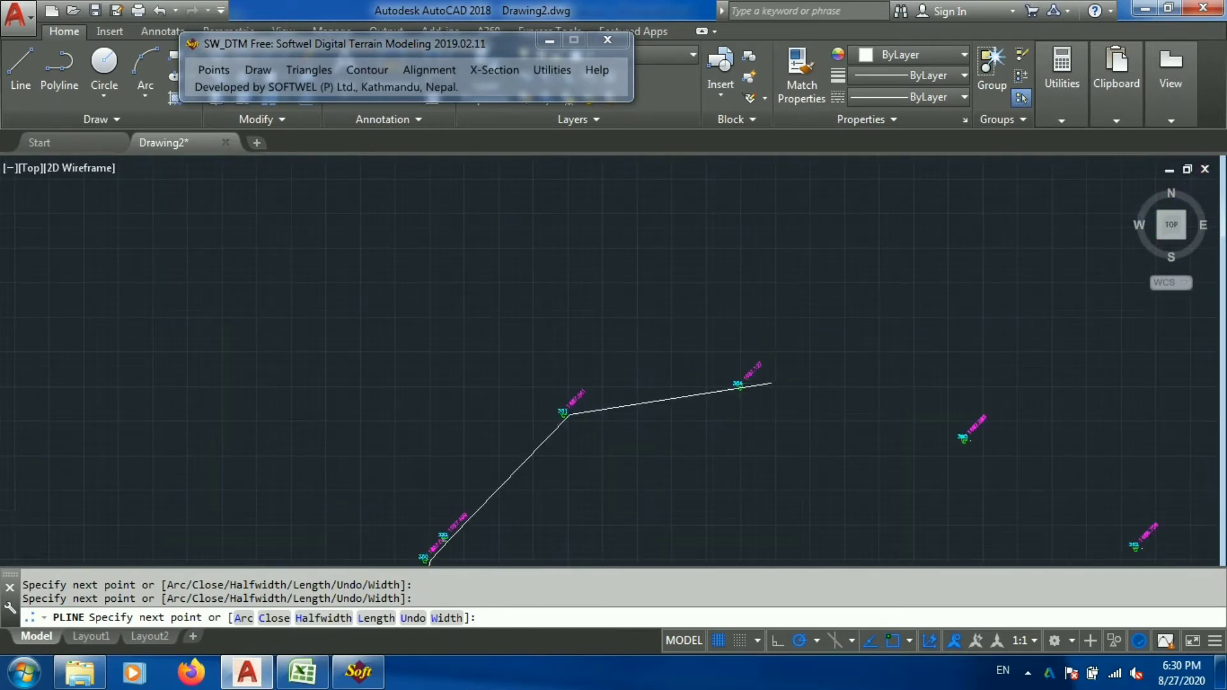
{"action": "scroll", "coordinate": [673, 394], "scroll_direction": "up", "scroll_amount": 4}
{"action": "left_click", "coordinate": [673, 394]}
{"action": "scroll", "coordinate": [912, 375], "scroll_direction": "down", "scroll_amount": 4}
{"action": "scroll", "coordinate": [857, 335], "scroll_direction": "up", "scroll_amount": 4}
{"action": "left_click", "coordinate": [857, 334]}
{"action": "scroll", "coordinate": [920, 320], "scroll_direction": "down", "scroll_amount": 4}
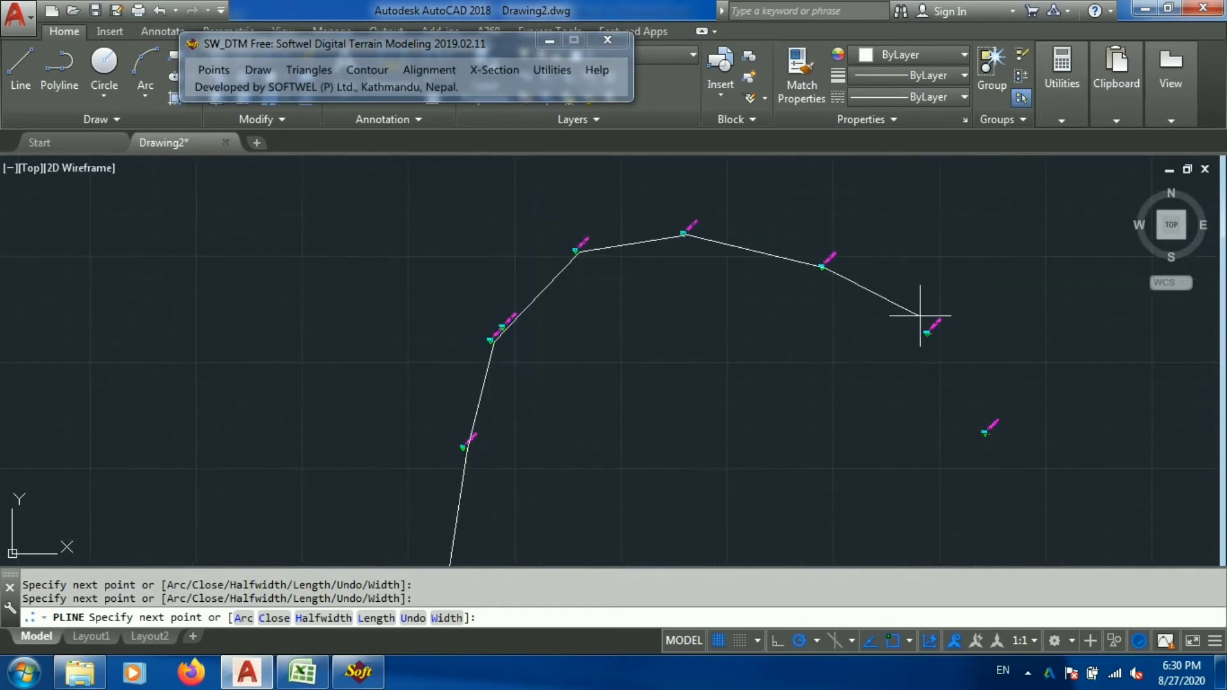
{"action": "scroll", "coordinate": [826, 365], "scroll_direction": "up", "scroll_amount": 4}
{"action": "left_click", "coordinate": [826, 365]}
{"action": "scroll", "coordinate": [726, 342], "scroll_direction": "down", "scroll_amount": 4}
{"action": "scroll", "coordinate": [728, 296], "scroll_direction": "up", "scroll_amount": 4}
{"action": "left_click", "coordinate": [728, 296]}
{"action": "scroll", "coordinate": [739, 328], "scroll_direction": "down", "scroll_amount": 4}
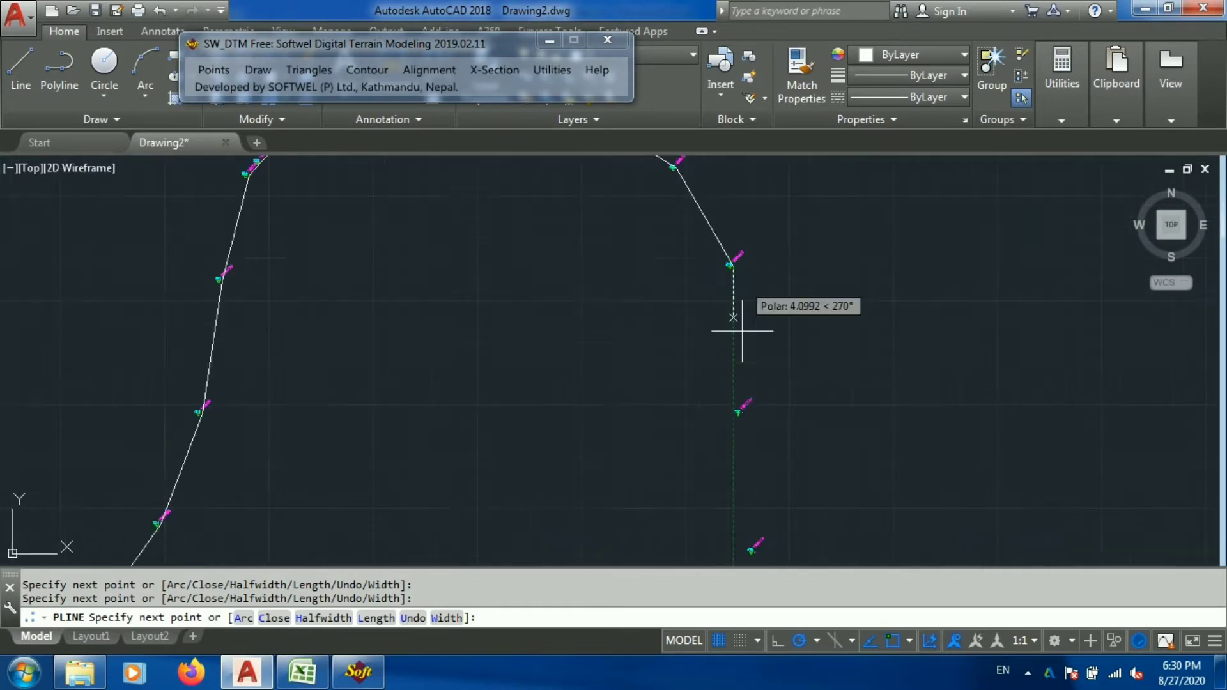
{"action": "scroll", "coordinate": [726, 426], "scroll_direction": "up", "scroll_amount": 4}
{"action": "scroll", "coordinate": [756, 298], "scroll_direction": "down", "scroll_amount": 4}
{"action": "scroll", "coordinate": [739, 465], "scroll_direction": "up", "scroll_amount": 4}
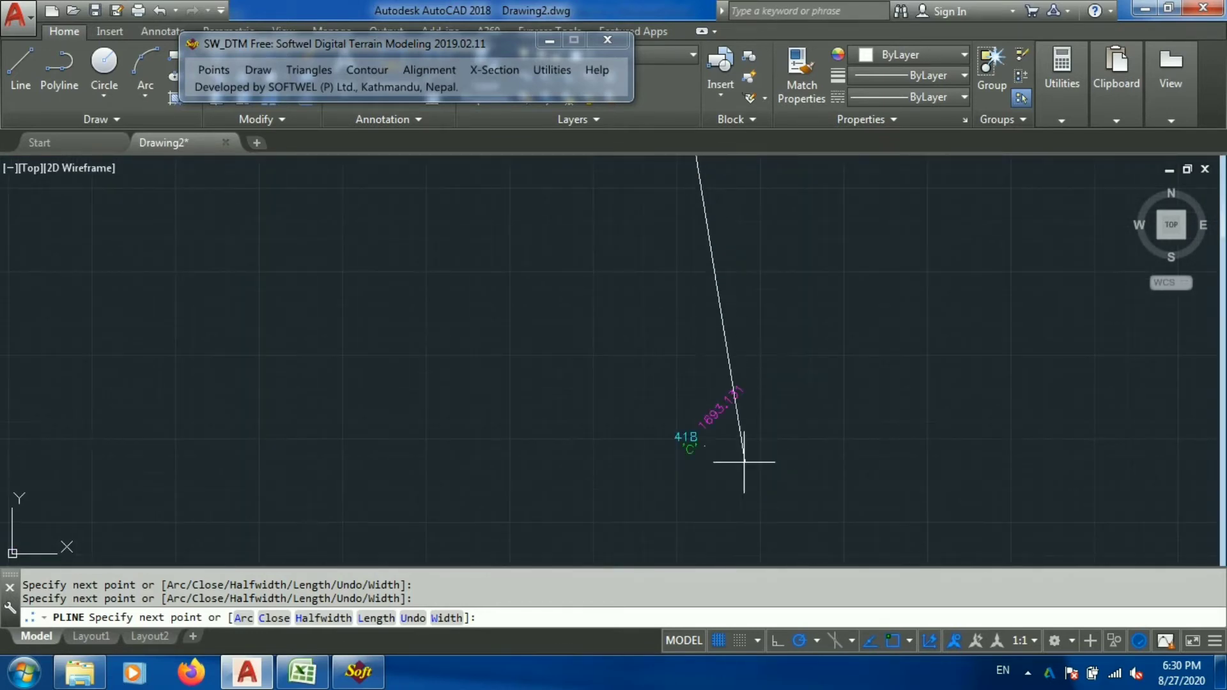
{"action": "scroll", "coordinate": [740, 260], "scroll_direction": "down", "scroll_amount": 4}
{"action": "scroll", "coordinate": [746, 351], "scroll_direction": "up", "scroll_amount": 4}
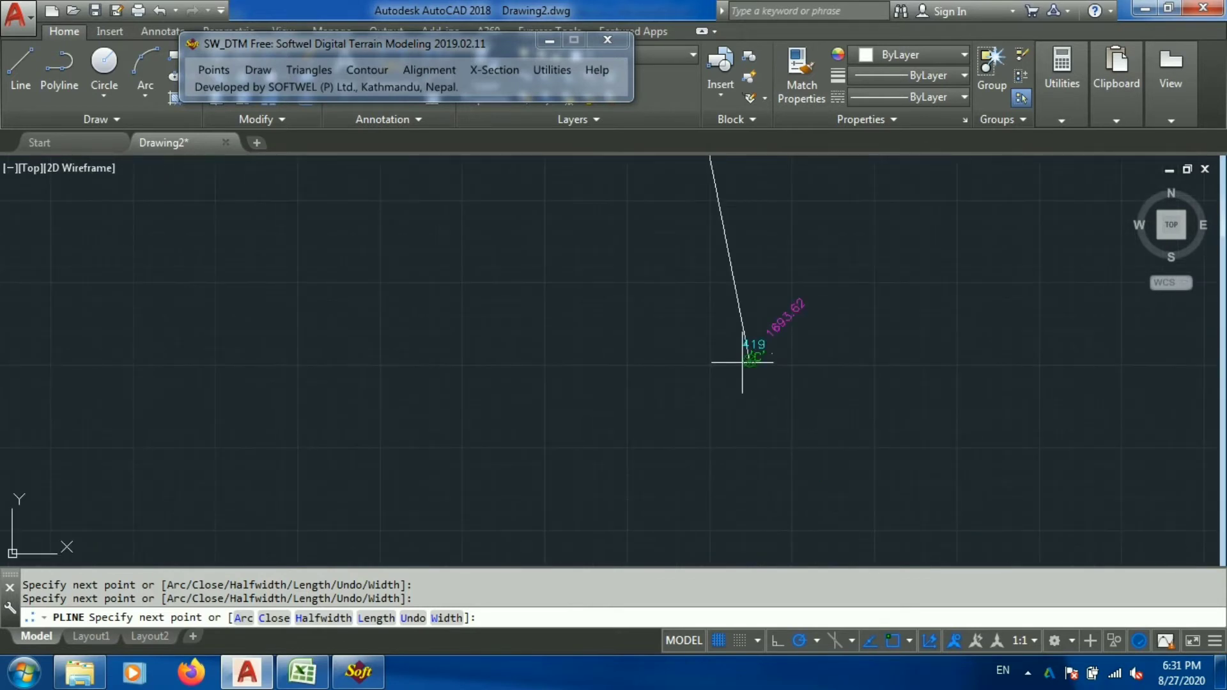
{"action": "left_click", "coordinate": [757, 353]}
{"action": "scroll", "coordinate": [719, 307], "scroll_direction": "down", "scroll_amount": 3}
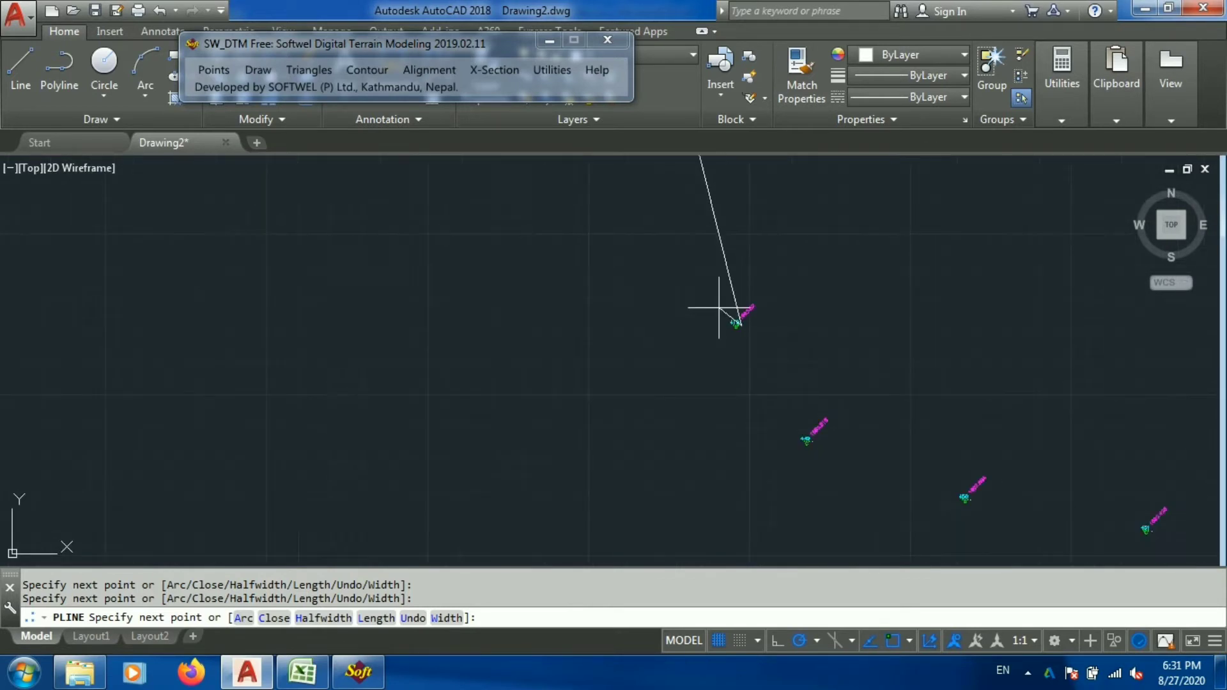
{"action": "left_click", "coordinate": [810, 440]}
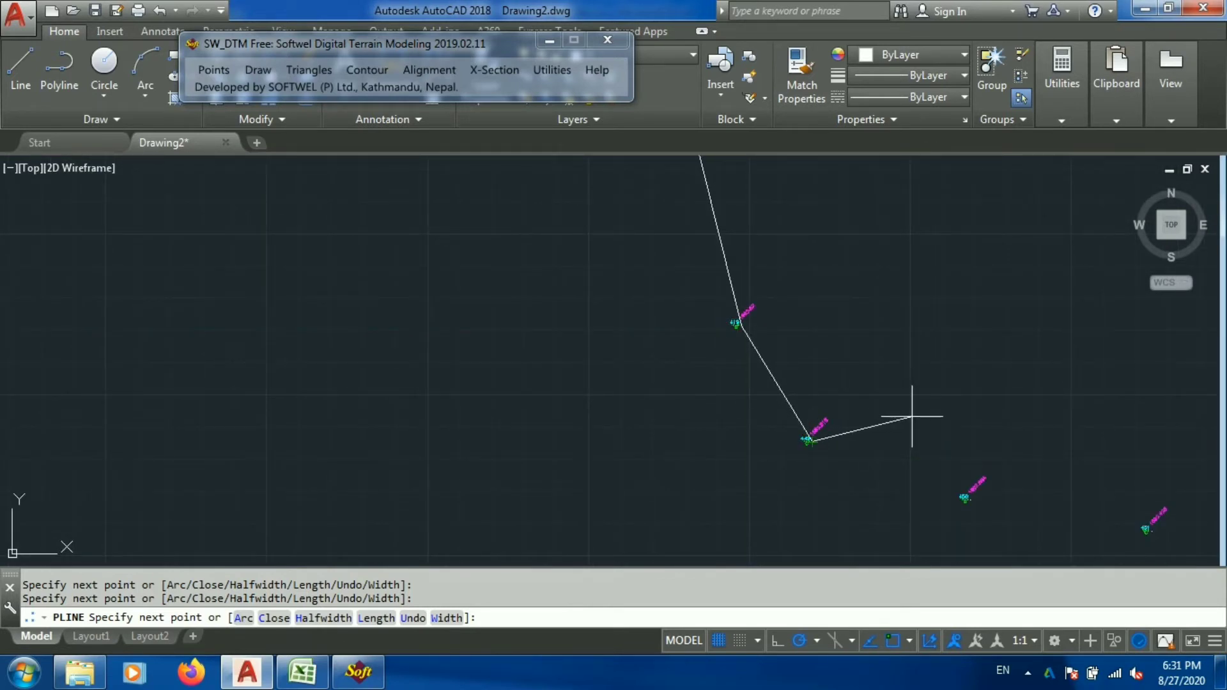
Step: End the centreline polyline and zoom out to review the whole alignment
{"action": "key", "text": "Return"}
{"action": "scroll", "coordinate": [831, 396], "scroll_direction": "down", "scroll_amount": 4}
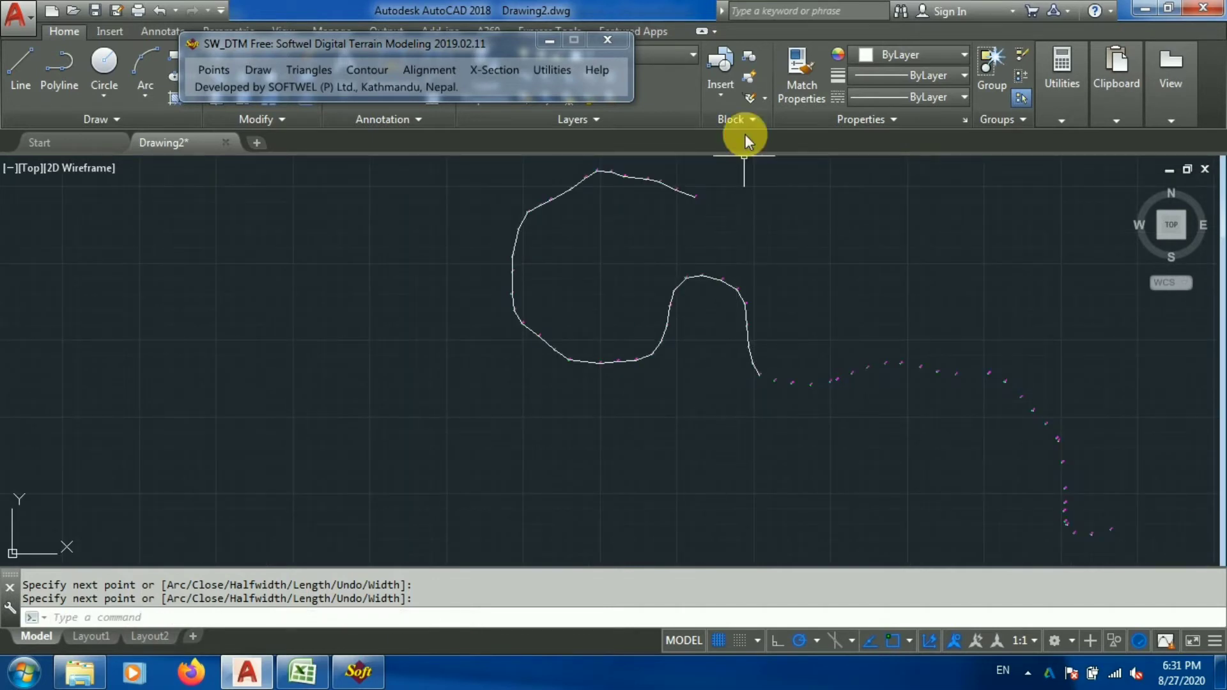
{"action": "scroll", "coordinate": [669, 174], "scroll_direction": "up", "scroll_amount": 4}
{"action": "scroll", "coordinate": [503, 278], "scroll_direction": "down", "scroll_amount": 2}
{"action": "scroll", "coordinate": [656, 386], "scroll_direction": "down", "scroll_amount": 2}
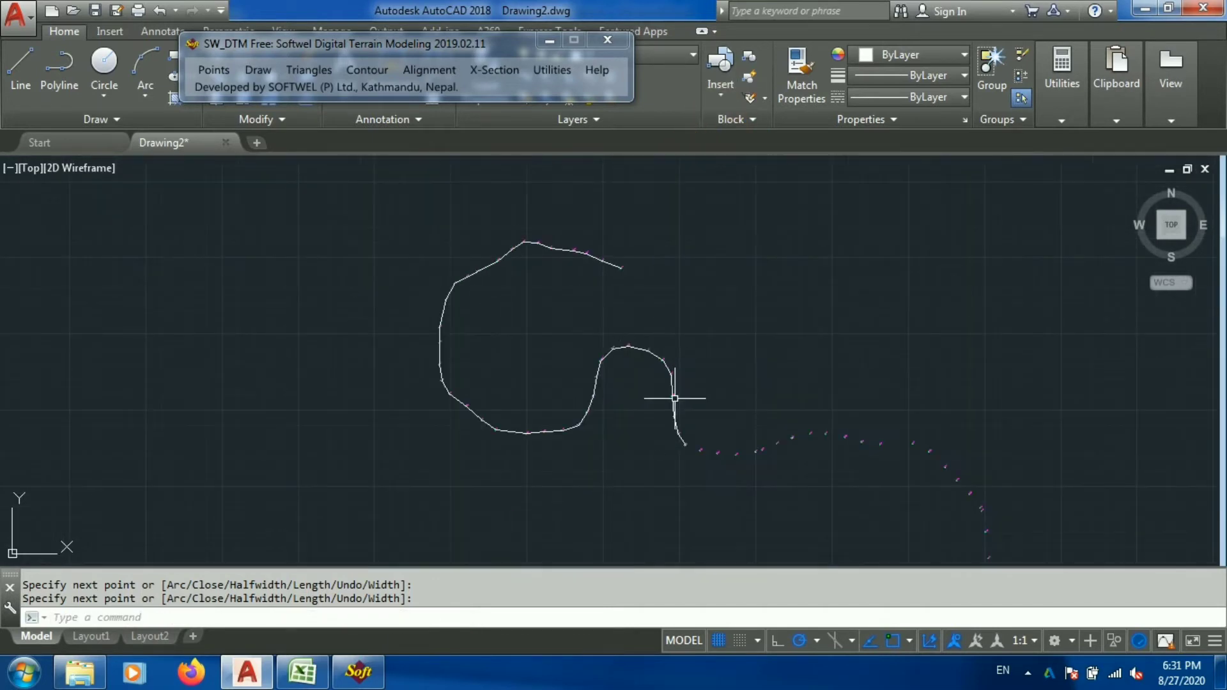
{"action": "scroll", "coordinate": [859, 385], "scroll_direction": "down", "scroll_amount": 2}
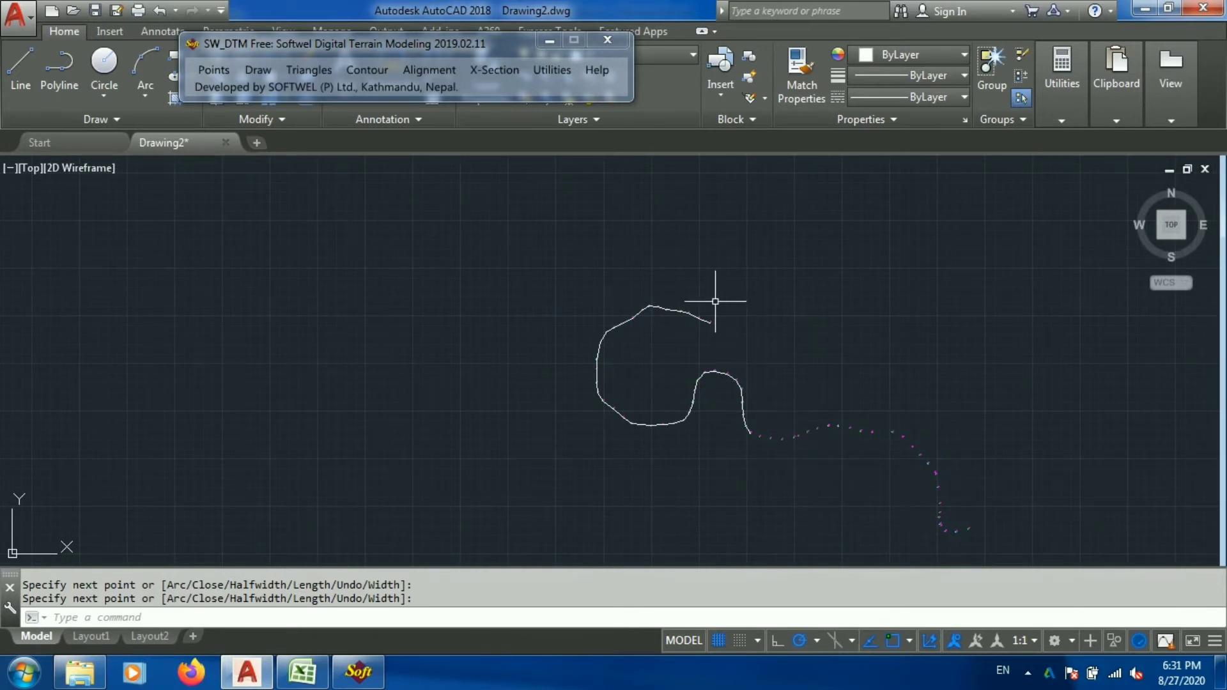
{"action": "scroll", "coordinate": [715, 301], "scroll_direction": "up", "scroll_amount": 4}
{"action": "left_click", "coordinate": [206, 70]}
{"action": "left_click", "coordinate": [254, 441]}
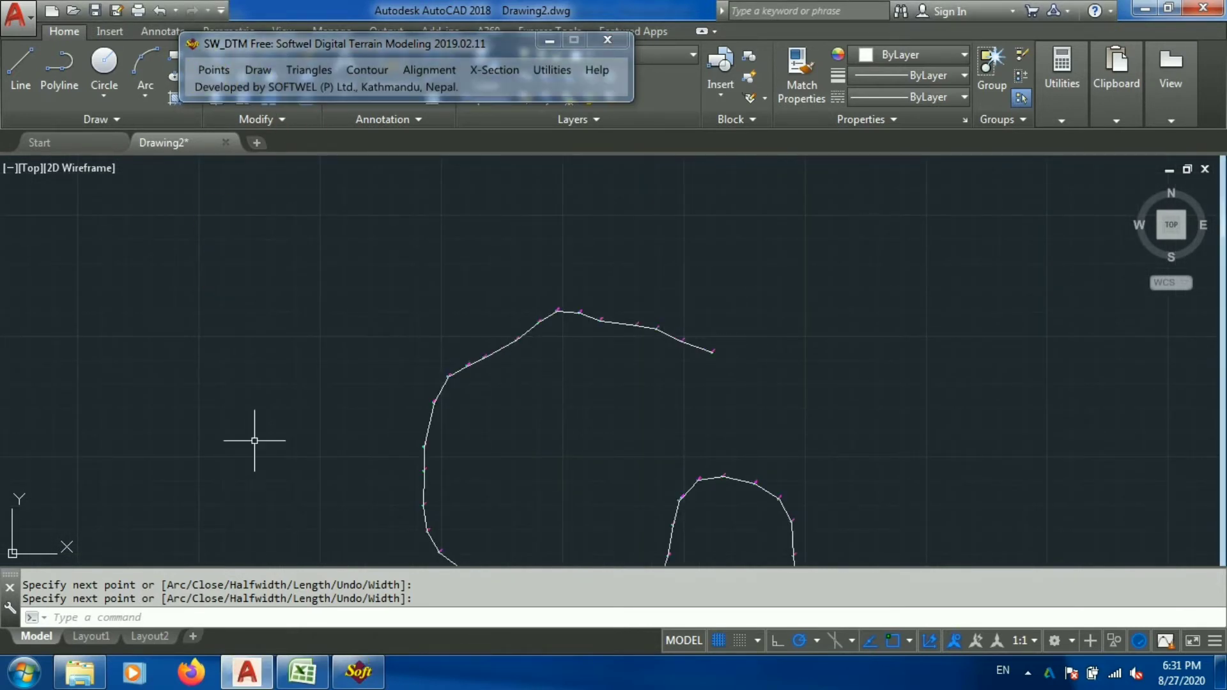
Step: In the Road Data spreadsheet, select the full survey table A1:E811
{"action": "left_click", "coordinate": [301, 672]}
{"action": "scroll", "coordinate": [300, 358], "scroll_direction": "up", "scroll_amount": 7}
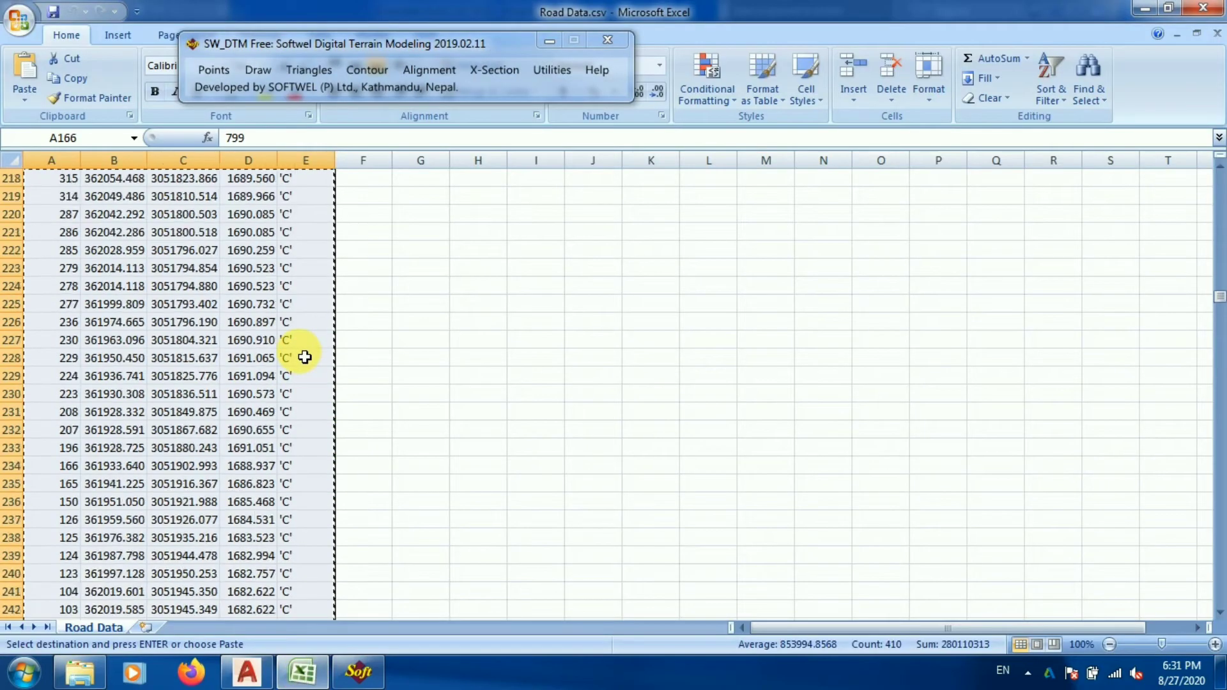
{"action": "left_click", "coordinate": [284, 320]}
{"action": "left_click_drag", "start_coordinate": [1220, 294], "coordinate": [1219, 169]}
{"action": "left_click_drag", "start_coordinate": [70, 180], "coordinate": [295, 187]}
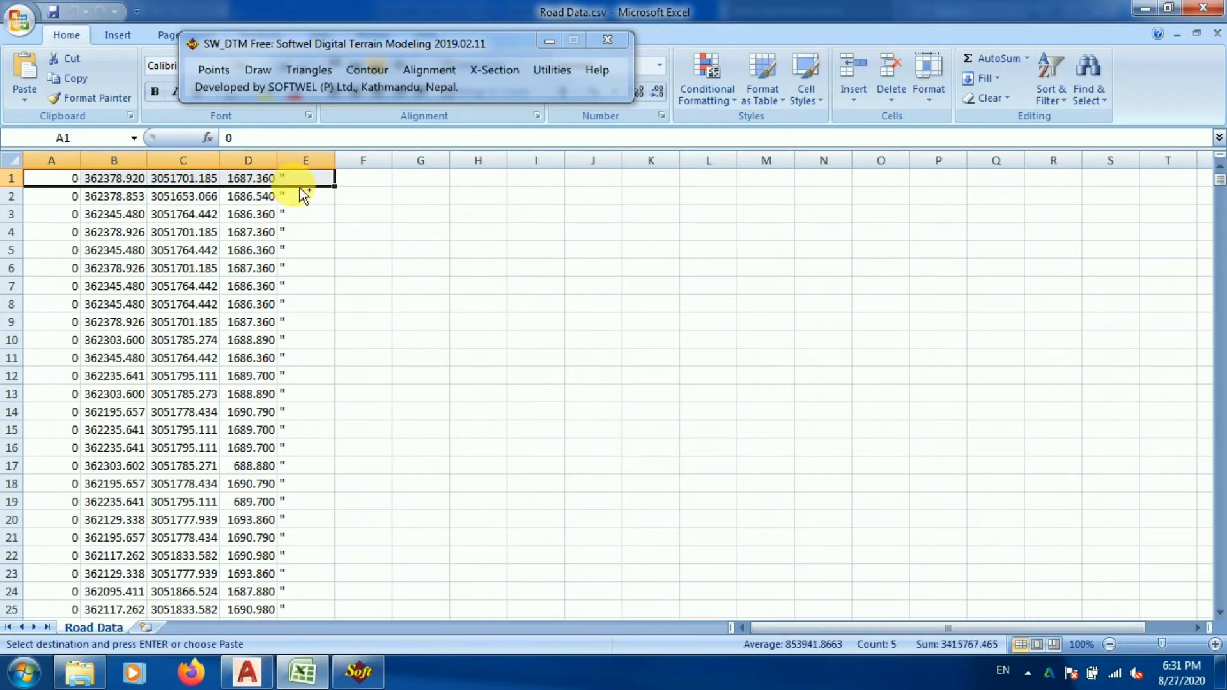
{"action": "key", "text": "ctrl+shift+Down"}
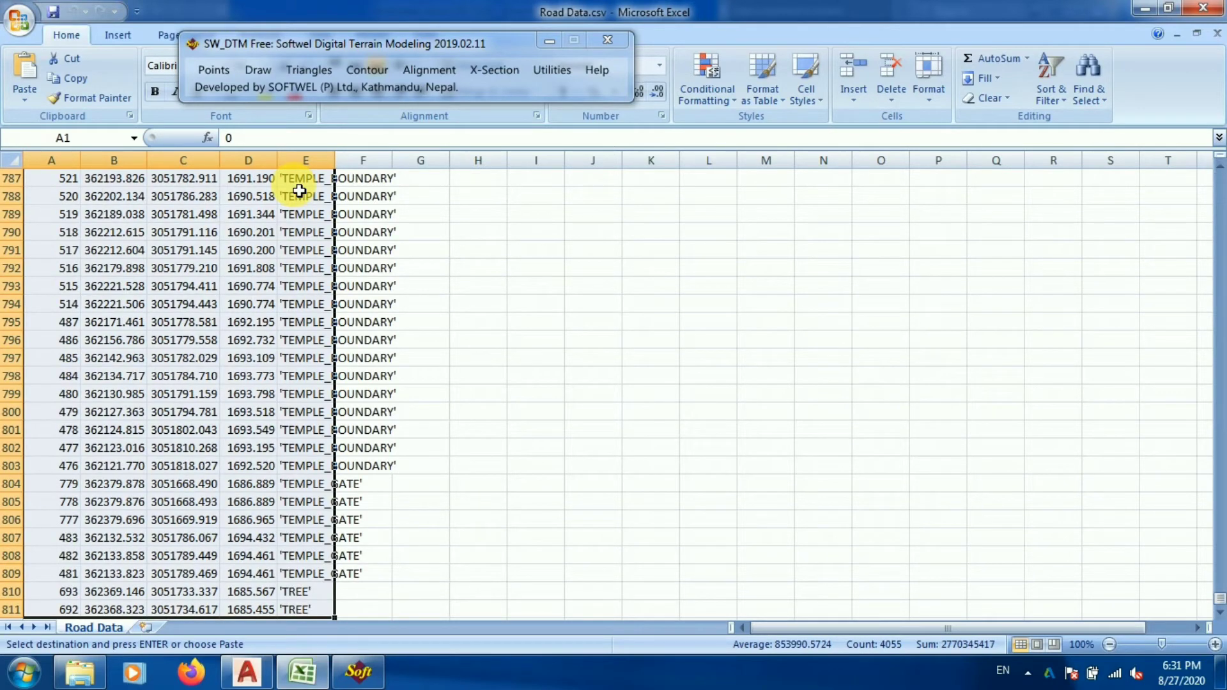
Step: Import the selected points into AutoCAD with SW_DTM Points > Import Points From Excel
{"action": "left_click", "coordinate": [355, 674]}
{"action": "left_click", "coordinate": [211, 68]}
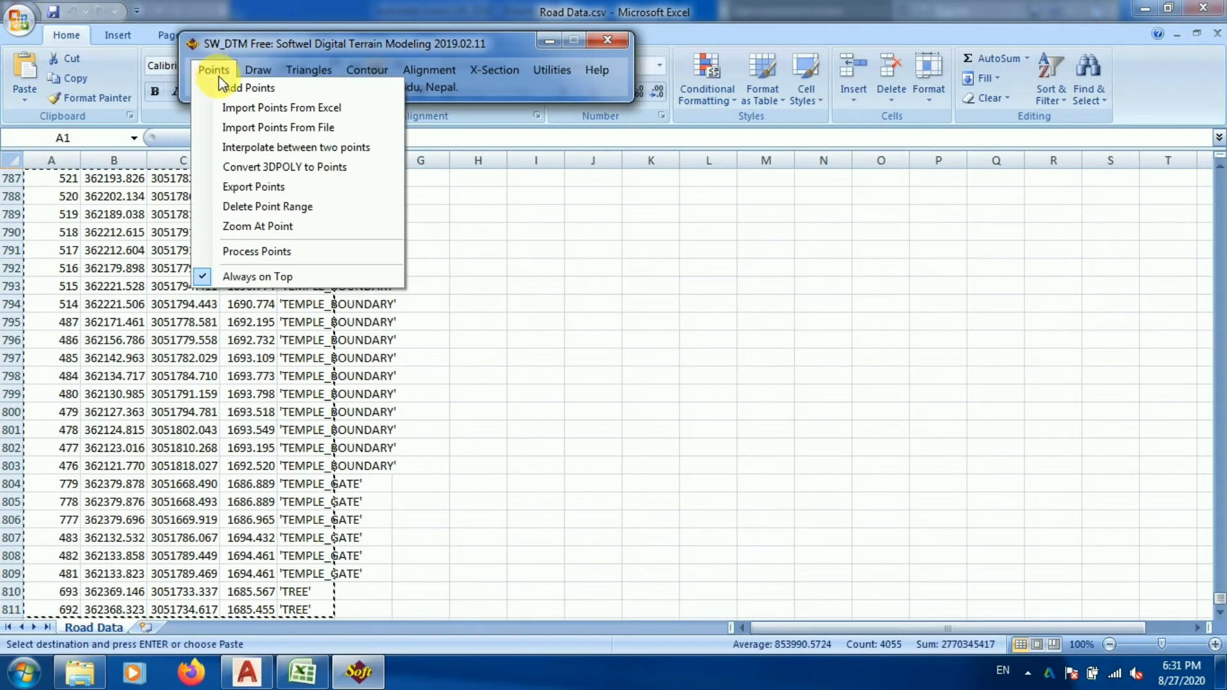
{"action": "left_click", "coordinate": [261, 109]}
{"action": "left_click", "coordinate": [316, 228]}
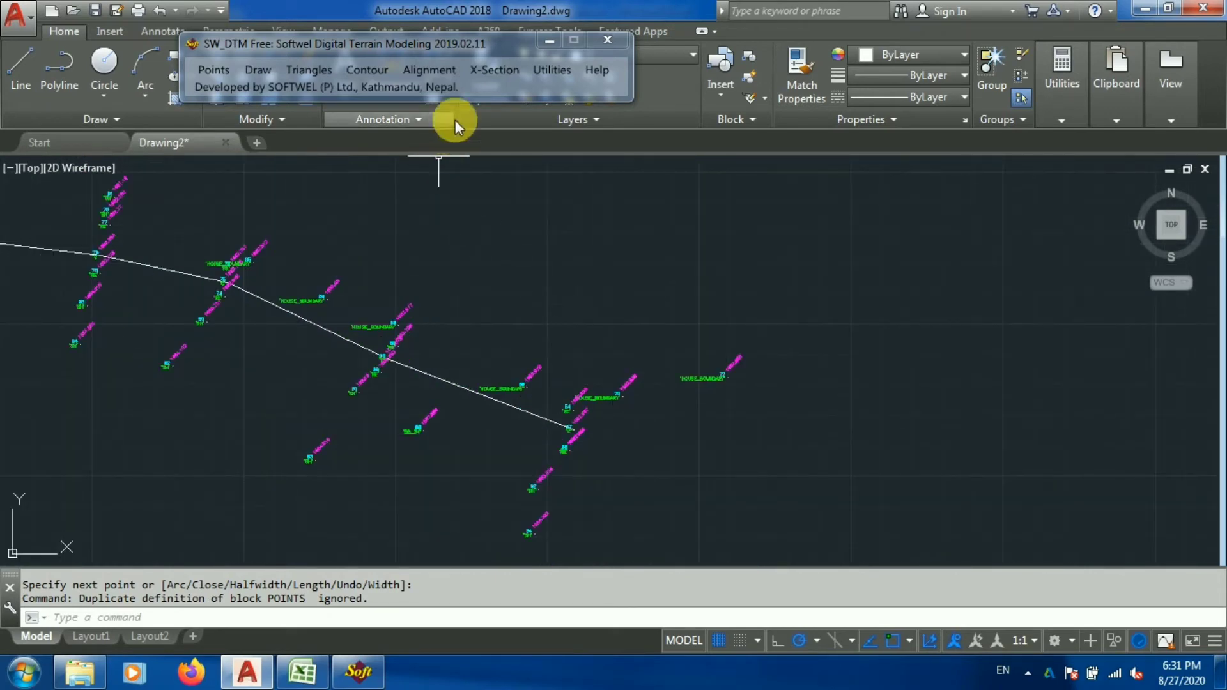
Step: Start the 3D boundary polyline at house point 72 and add the first vertices leftward
{"action": "left_click", "coordinate": [259, 71]}
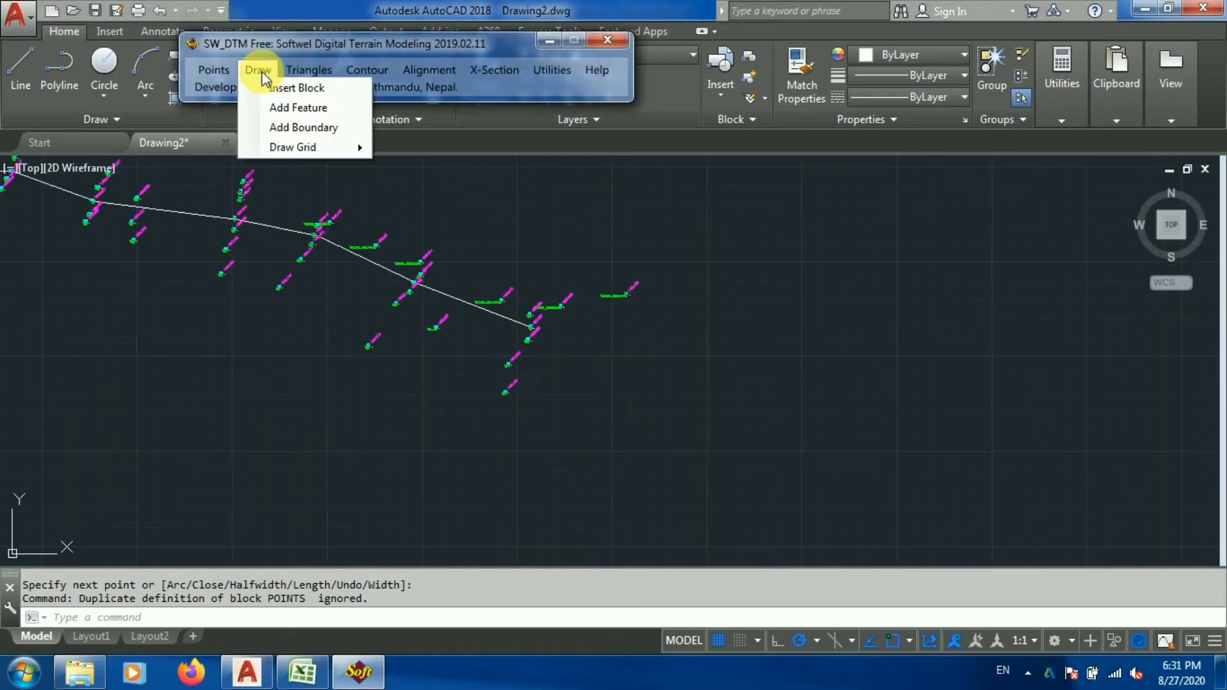
{"action": "left_click", "coordinate": [284, 128]}
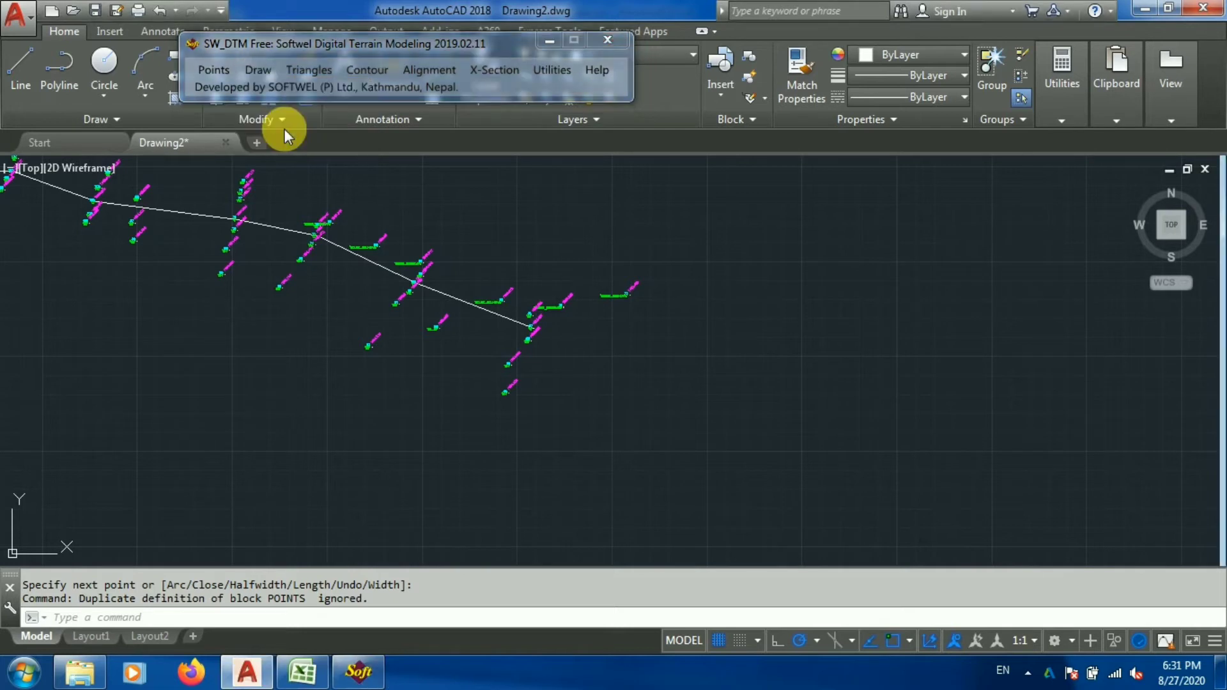
{"action": "scroll", "coordinate": [603, 254], "scroll_direction": "up", "scroll_amount": 5}
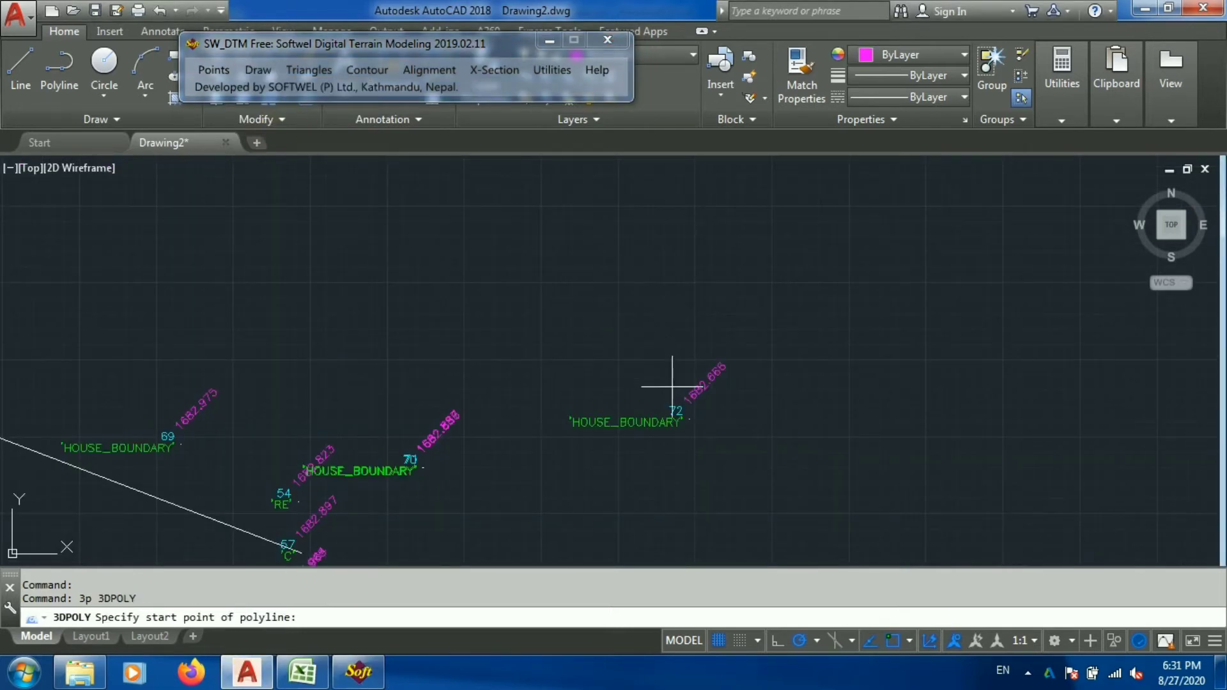
{"action": "left_click", "coordinate": [672, 386]}
{"action": "left_click", "coordinate": [570, 397]}
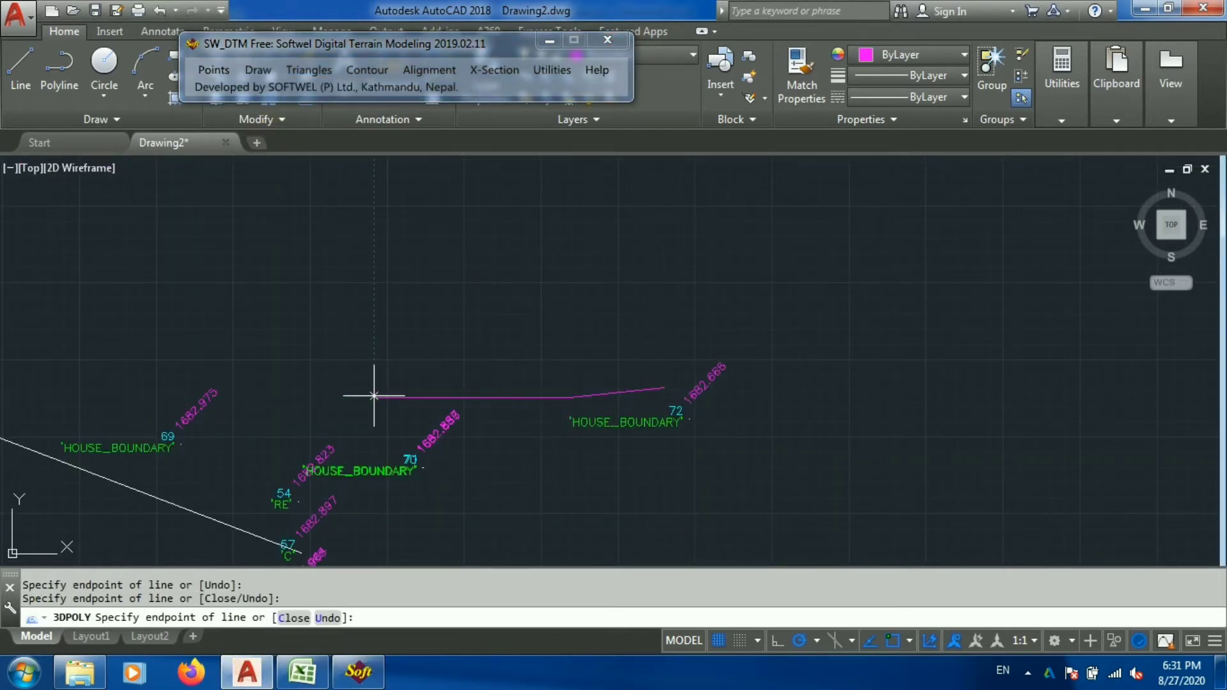
{"action": "left_click", "coordinate": [220, 353]}
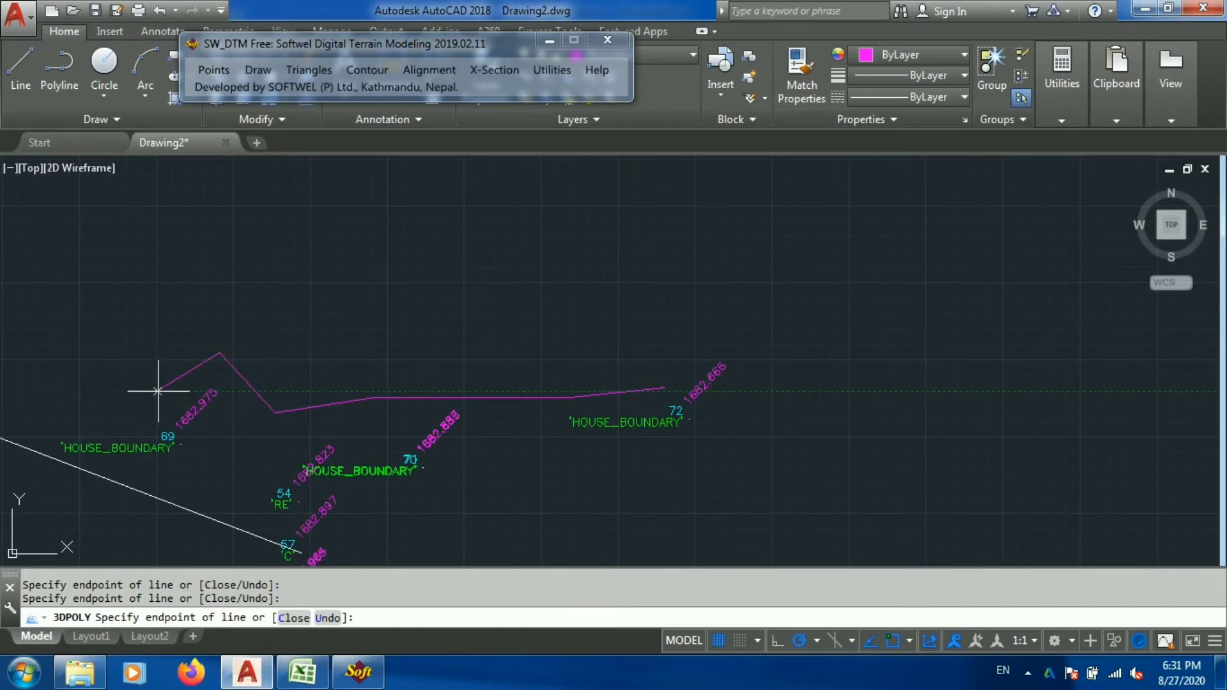
Step: Continue the boundary with three vertices along the left road edge
{"action": "scroll", "coordinate": [947, 450], "scroll_direction": "down", "scroll_amount": 4}
{"action": "scroll", "coordinate": [581, 392], "scroll_direction": "up", "scroll_amount": 2}
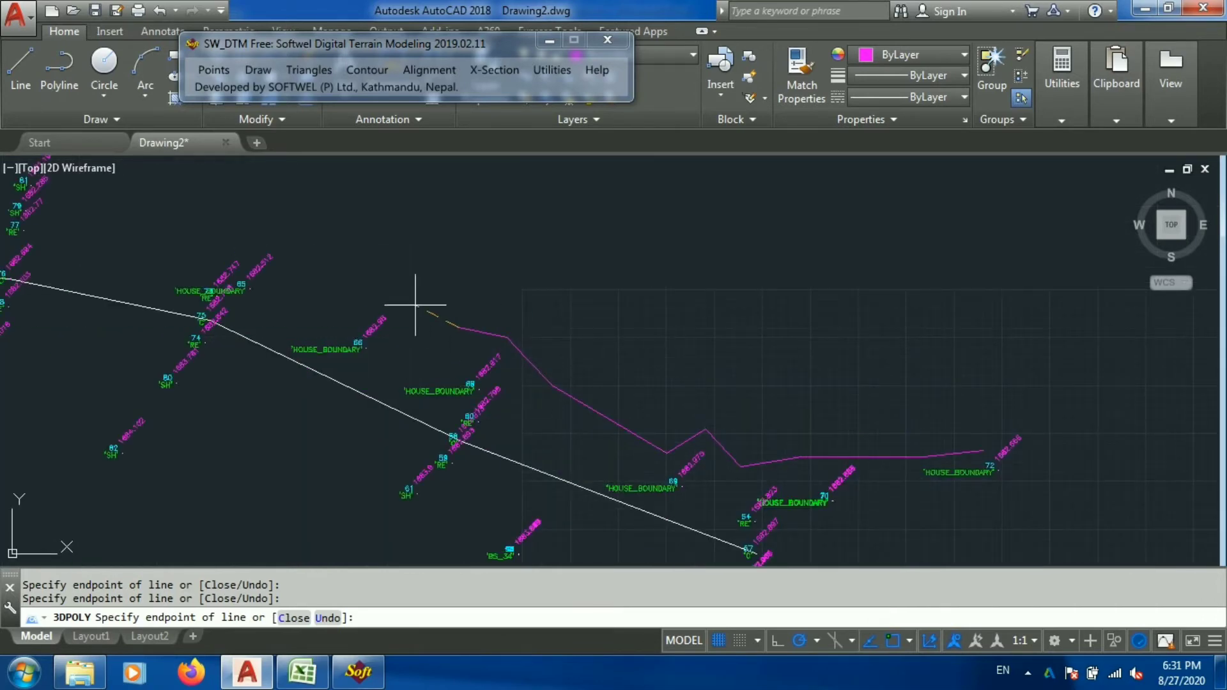
{"action": "middle_click_drag", "start_coordinate": [282, 250], "coordinate": [791, 370]}
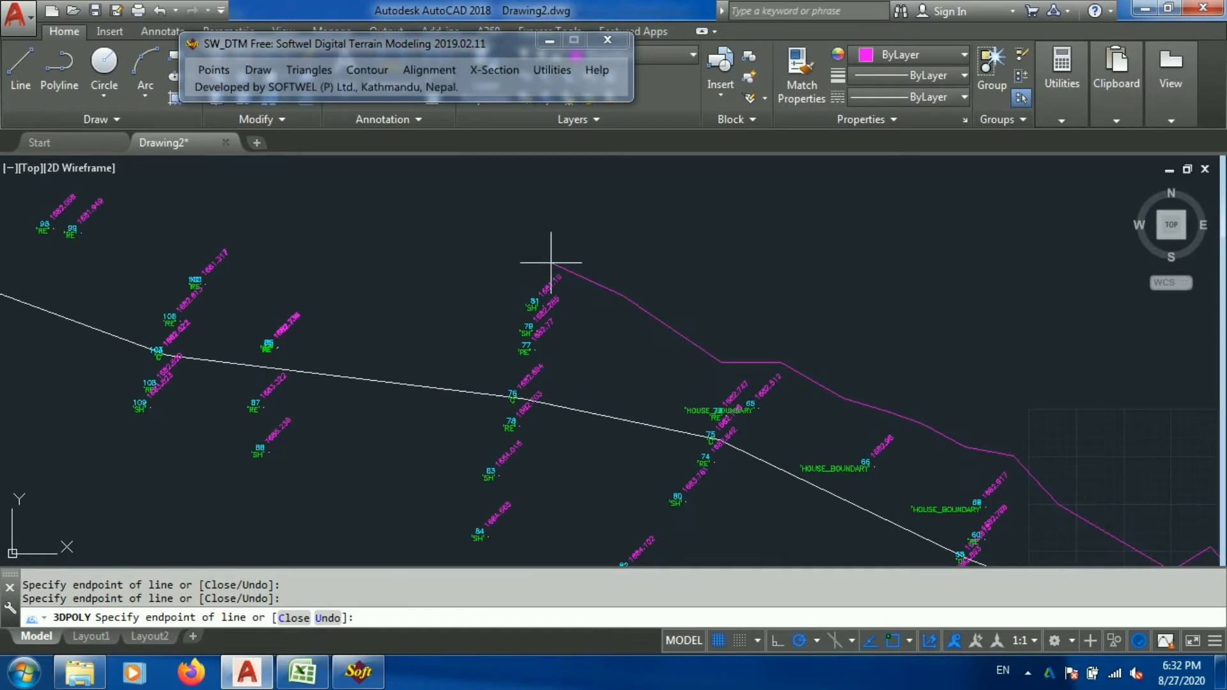
{"action": "left_click", "coordinate": [327, 263]}
{"action": "left_click", "coordinate": [269, 251]}
{"action": "left_click", "coordinate": [171, 215]}
{"action": "scroll", "coordinate": [786, 339], "scroll_direction": "down", "scroll_amount": 5}
{"action": "scroll", "coordinate": [556, 296], "scroll_direction": "up", "scroll_amount": 3}
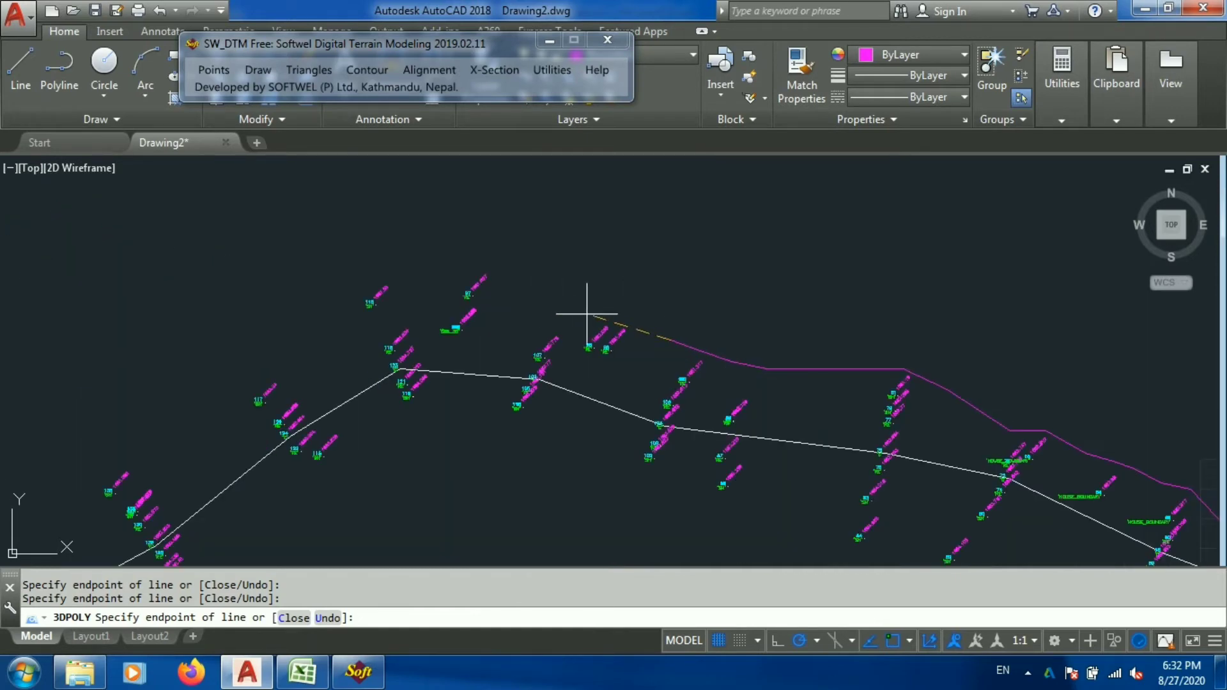
{"action": "scroll", "coordinate": [579, 311], "scroll_direction": "up", "scroll_amount": 2}
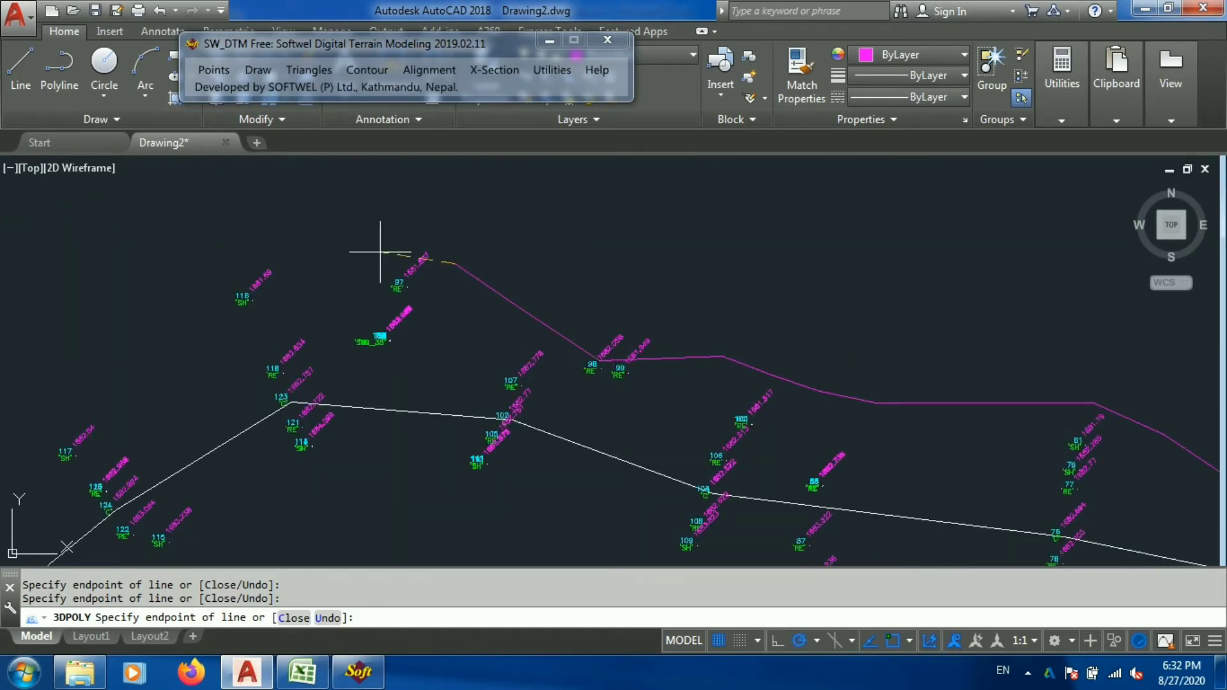
{"action": "scroll", "coordinate": [416, 282], "scroll_direction": "down", "scroll_amount": 3}
{"action": "scroll", "coordinate": [402, 324], "scroll_direction": "up", "scroll_amount": 1}
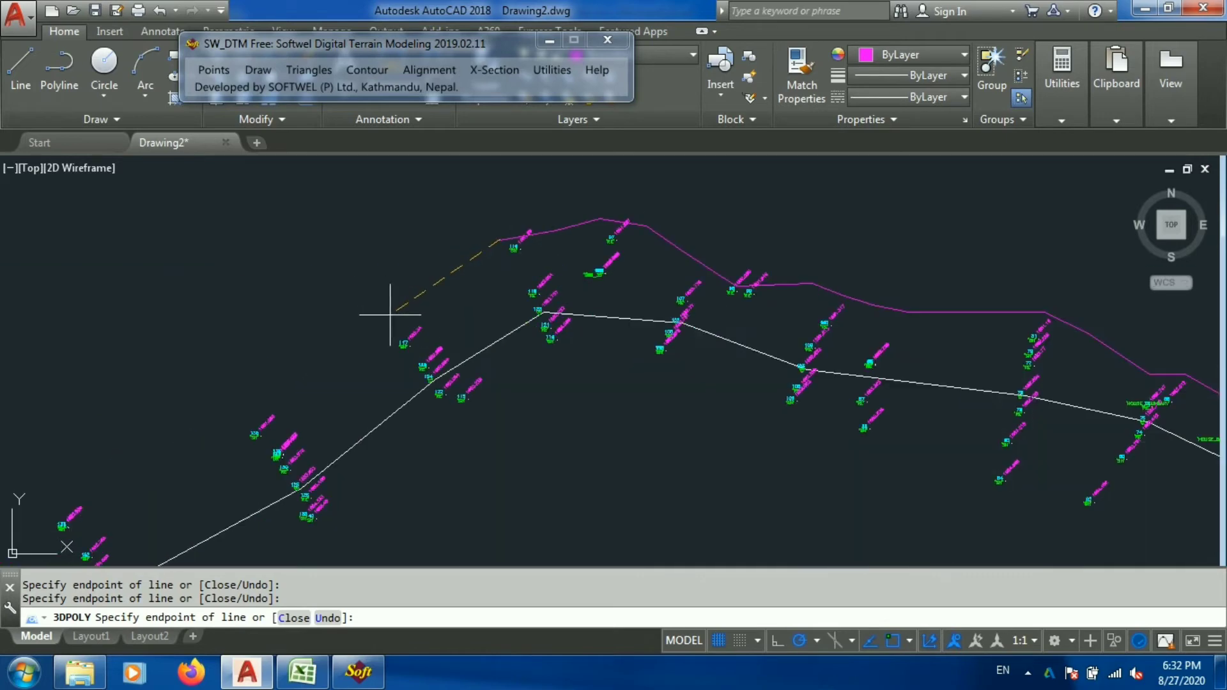
Step: Trace the boundary past point 131 and around the road's bend
{"action": "left_click", "coordinate": [332, 362]}
{"action": "scroll", "coordinate": [568, 425], "scroll_direction": "down", "scroll_amount": 3}
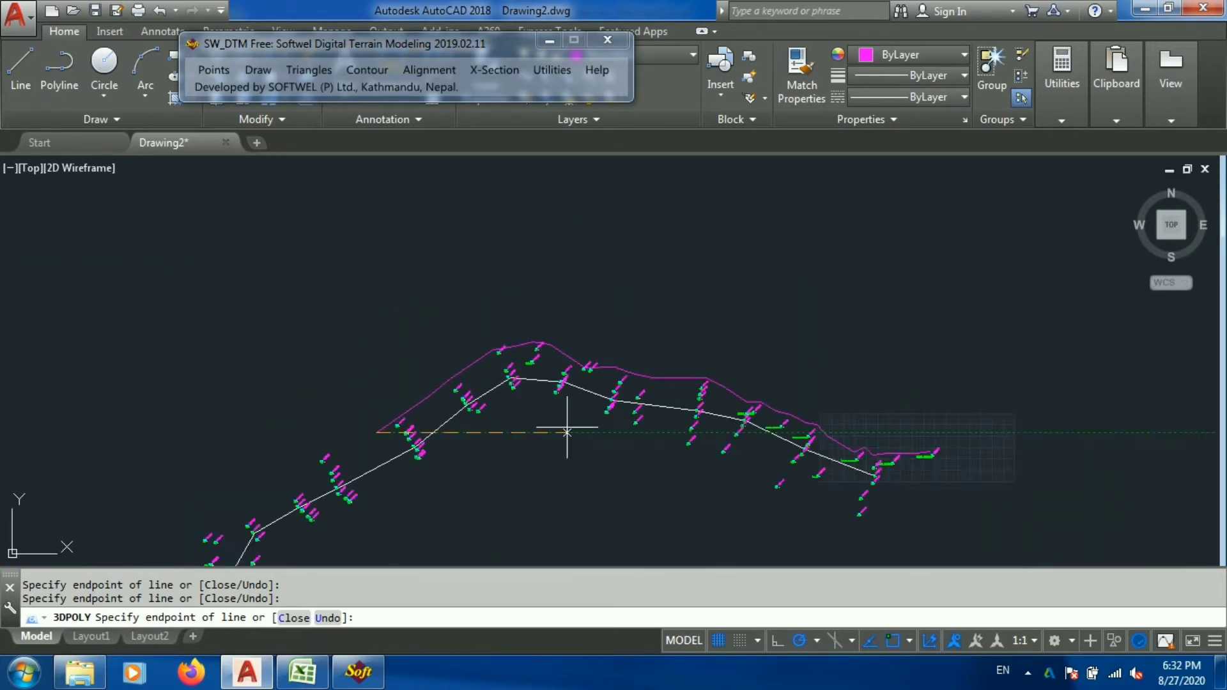
{"action": "scroll", "coordinate": [258, 454], "scroll_direction": "up", "scroll_amount": 5}
{"action": "left_click", "coordinate": [219, 469]}
{"action": "scroll", "coordinate": [220, 469], "scroll_direction": "down", "scroll_amount": 3}
{"action": "scroll", "coordinate": [548, 388], "scroll_direction": "up", "scroll_amount": 2}
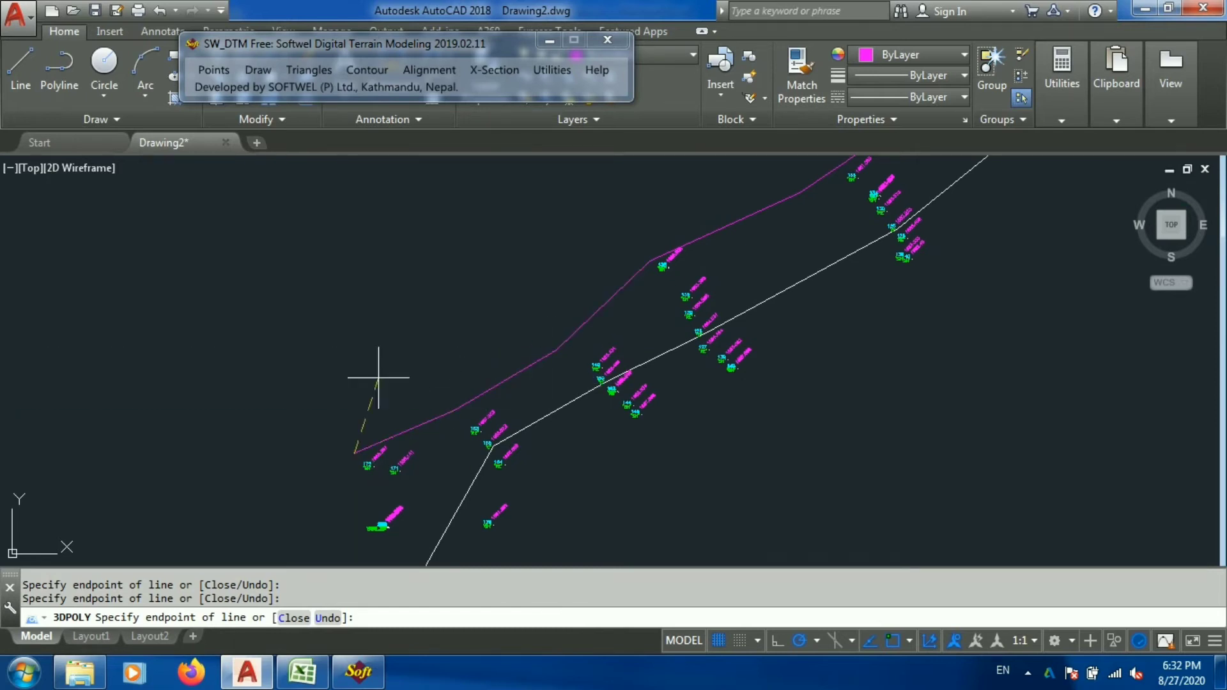
{"action": "scroll", "coordinate": [380, 336], "scroll_direction": "down", "scroll_amount": 4}
{"action": "scroll", "coordinate": [357, 394], "scroll_direction": "up", "scroll_amount": 4}
{"action": "left_click", "coordinate": [385, 353]}
{"action": "scroll", "coordinate": [437, 243], "scroll_direction": "down", "scroll_amount": 4}
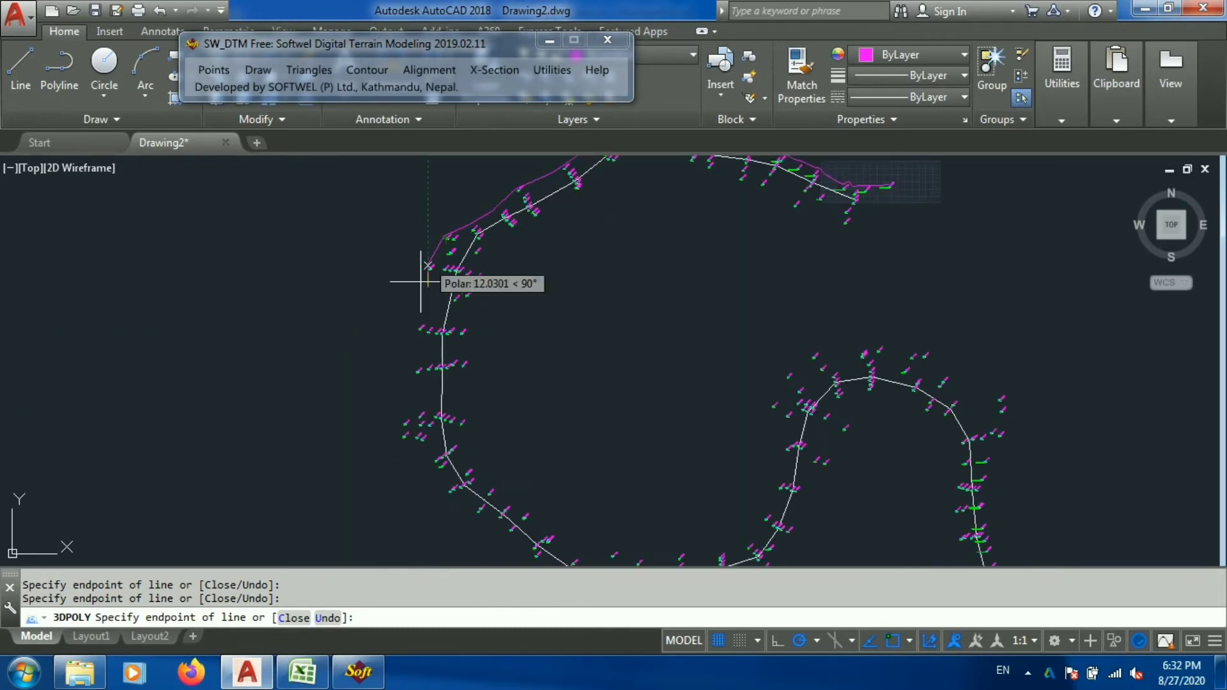
{"action": "scroll", "coordinate": [421, 282], "scroll_direction": "up", "scroll_amount": 5}
{"action": "scroll", "coordinate": [397, 246], "scroll_direction": "down", "scroll_amount": 5}
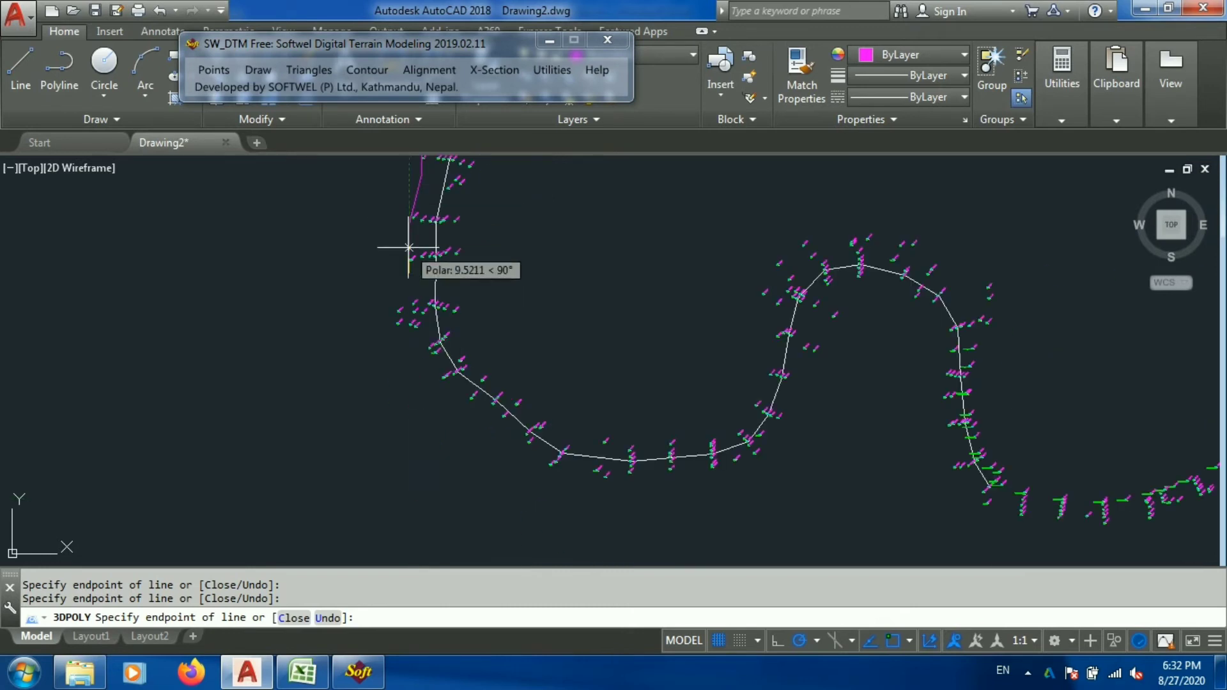
{"action": "scroll", "coordinate": [405, 323], "scroll_direction": "up", "scroll_amount": 5}
{"action": "left_click", "coordinate": [353, 399]}
{"action": "left_click", "coordinate": [354, 467]}
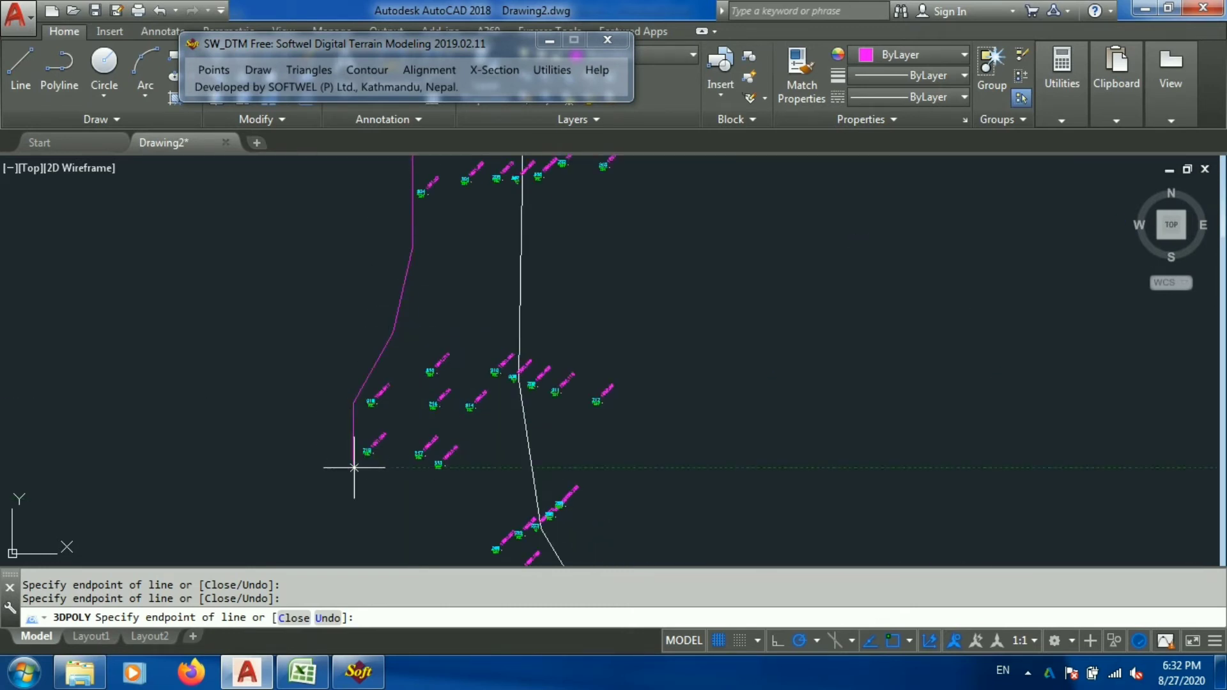
{"action": "scroll", "coordinate": [331, 301], "scroll_direction": "down", "scroll_amount": 5}
{"action": "scroll", "coordinate": [354, 364], "scroll_direction": "up", "scroll_amount": 5}
{"action": "left_click", "coordinate": [359, 350]}
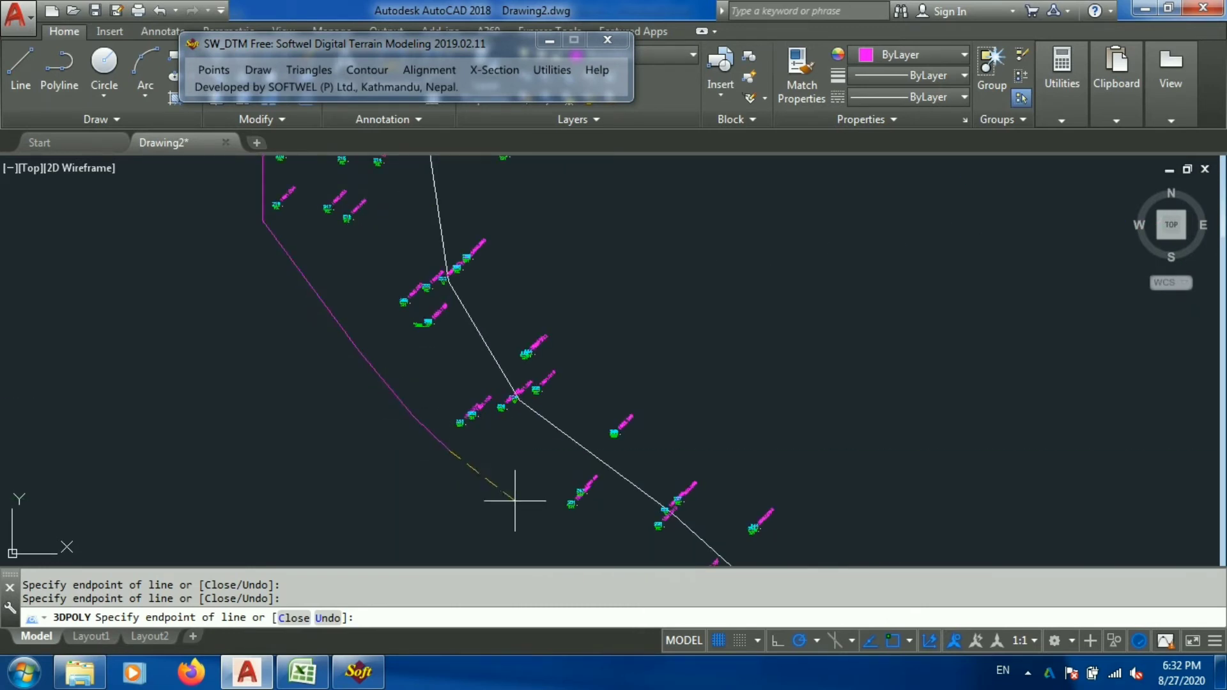
{"action": "scroll", "coordinate": [483, 404], "scroll_direction": "down", "scroll_amount": 5}
{"action": "scroll", "coordinate": [466, 386], "scroll_direction": "up", "scroll_amount": 5}
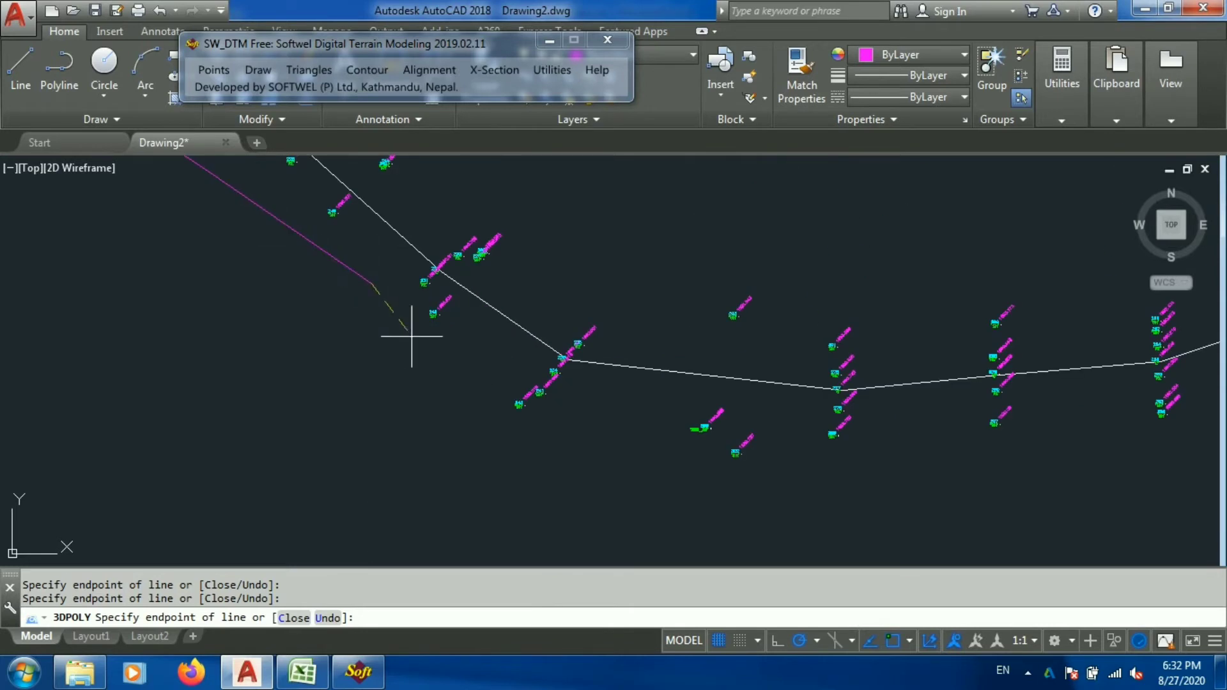
Step: Extend the boundary rightward along the road edge with seven vertices
{"action": "left_click", "coordinate": [536, 431]}
{"action": "left_click", "coordinate": [671, 449]}
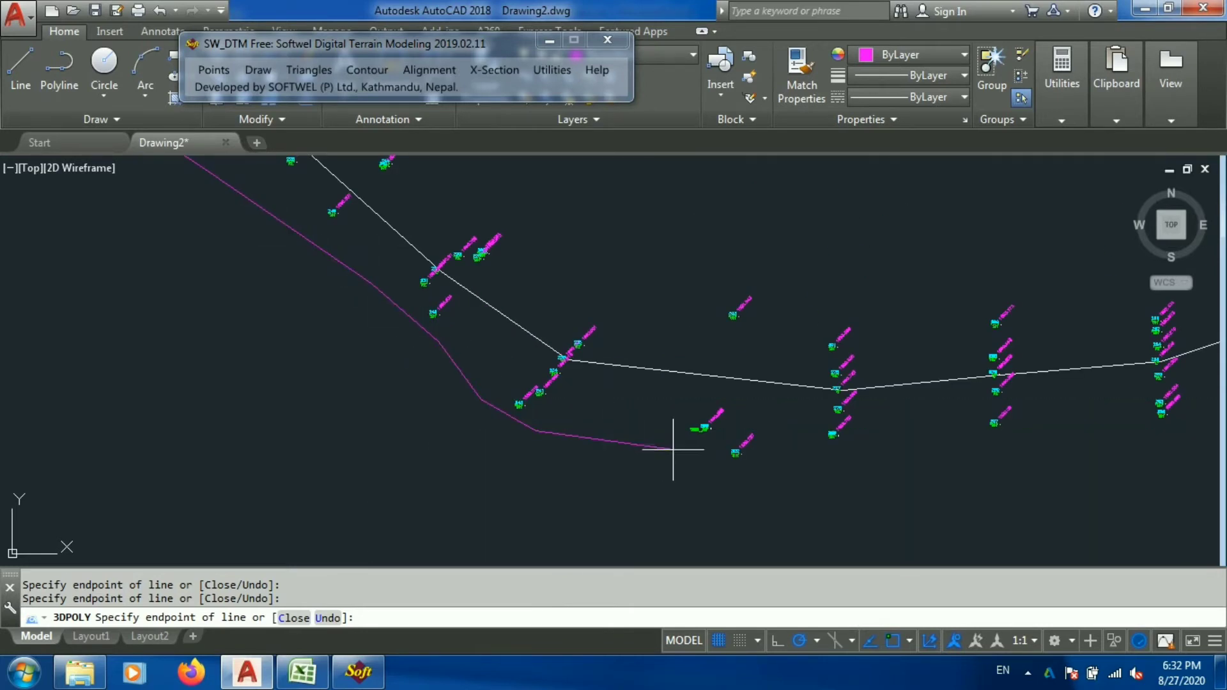
{"action": "left_click", "coordinate": [807, 457]}
{"action": "left_click", "coordinate": [862, 444]}
{"action": "left_click", "coordinate": [972, 445]}
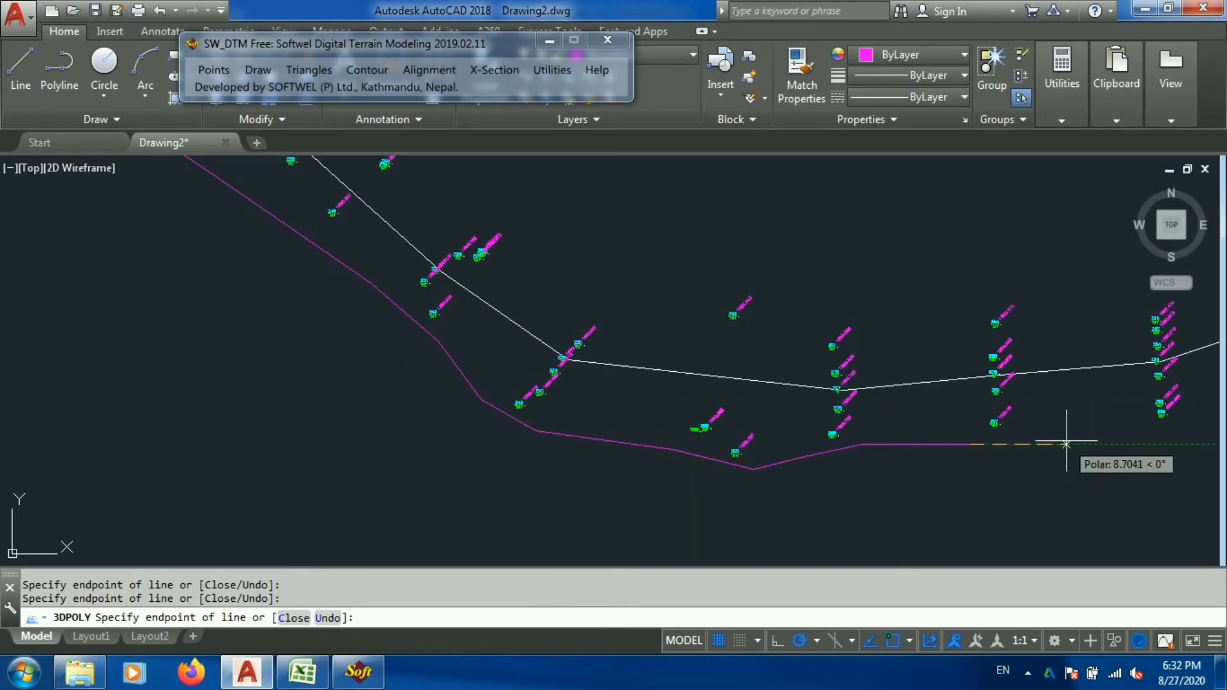
{"action": "left_click", "coordinate": [1066, 444]}
{"action": "left_click", "coordinate": [1177, 430]}
{"action": "scroll", "coordinate": [671, 442], "scroll_direction": "down", "scroll_amount": 5}
{"action": "scroll", "coordinate": [876, 430], "scroll_direction": "up", "scroll_amount": 5}
{"action": "scroll", "coordinate": [875, 431], "scroll_direction": "up", "scroll_amount": 3}
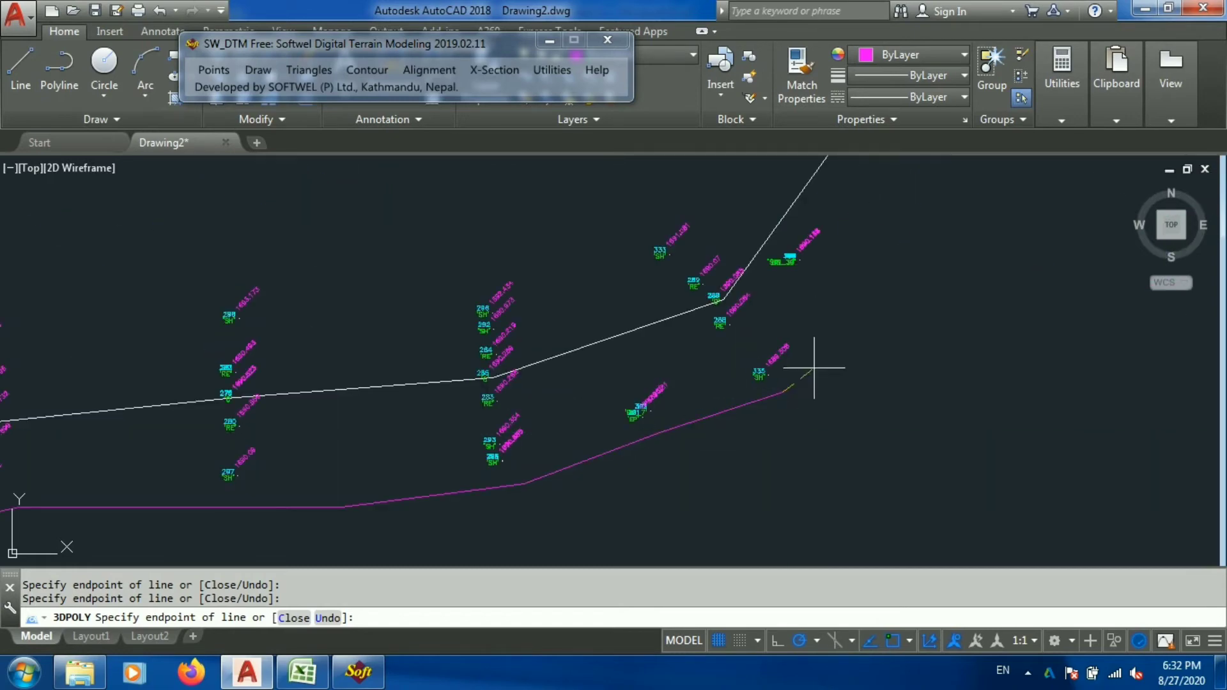
{"action": "scroll", "coordinate": [799, 307], "scroll_direction": "down", "scroll_amount": 6}
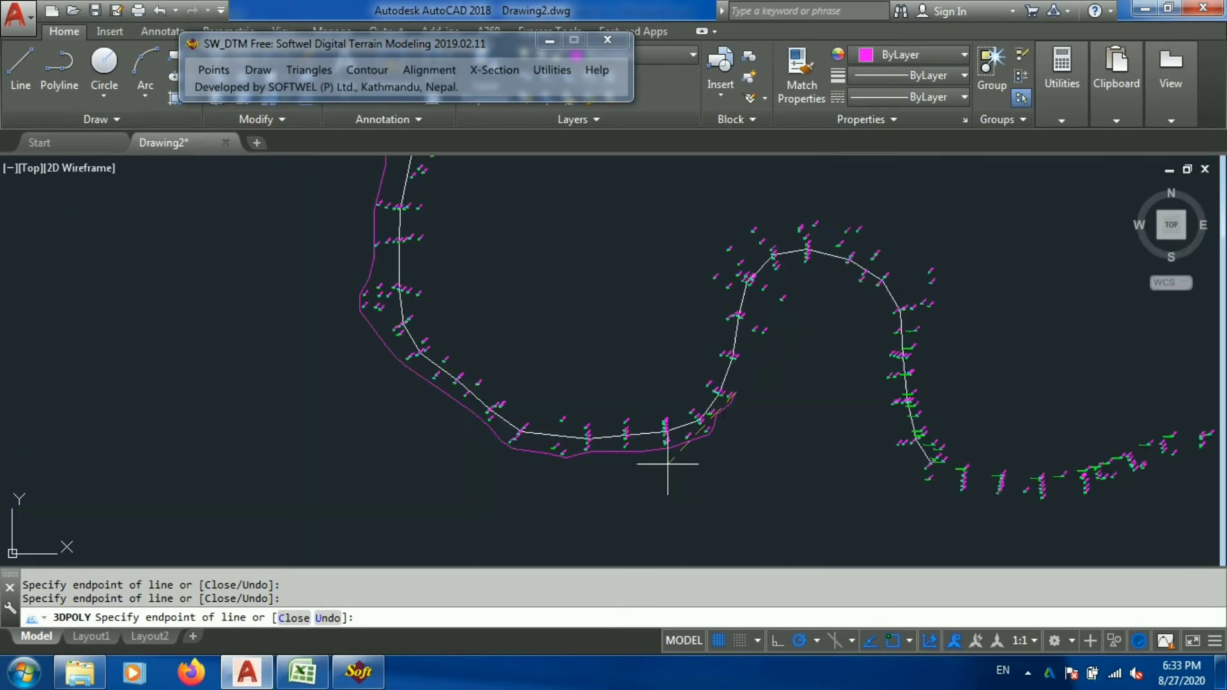
{"action": "scroll", "coordinate": [739, 397], "scroll_direction": "up", "scroll_amount": 6}
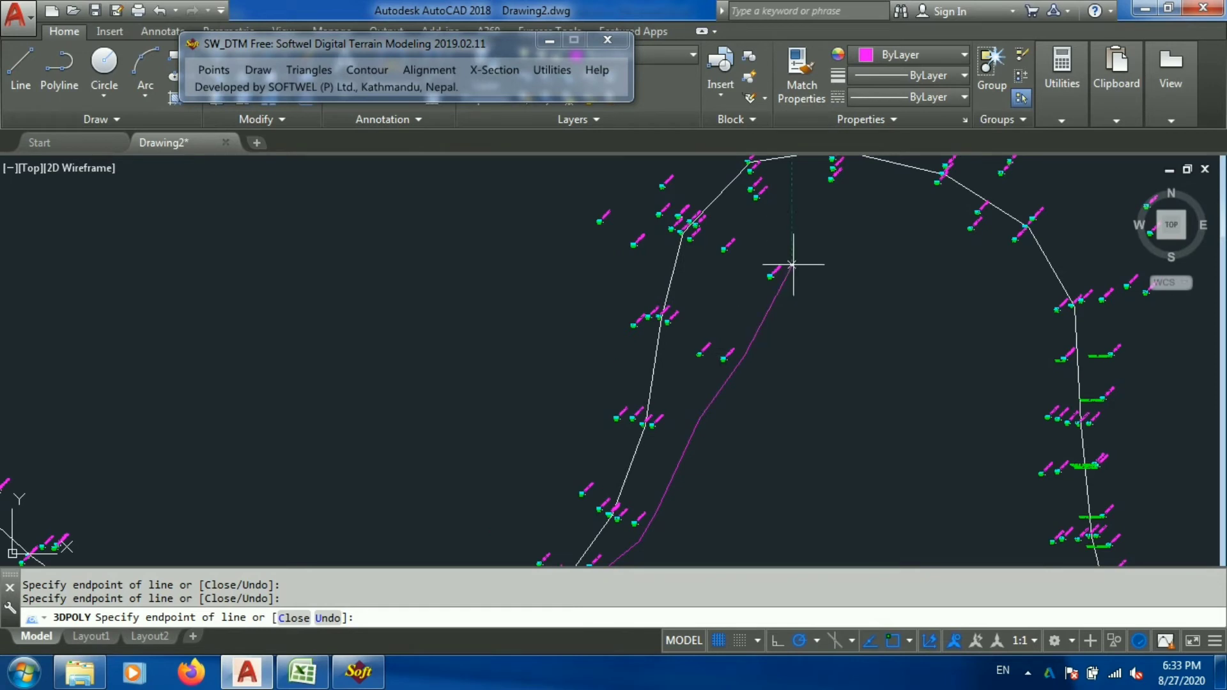
Step: Run the boundary along the outer road edge, down the right side and channel edge
{"action": "left_click", "coordinate": [814, 218]}
{"action": "left_click", "coordinate": [843, 204]}
{"action": "left_click", "coordinate": [888, 205]}
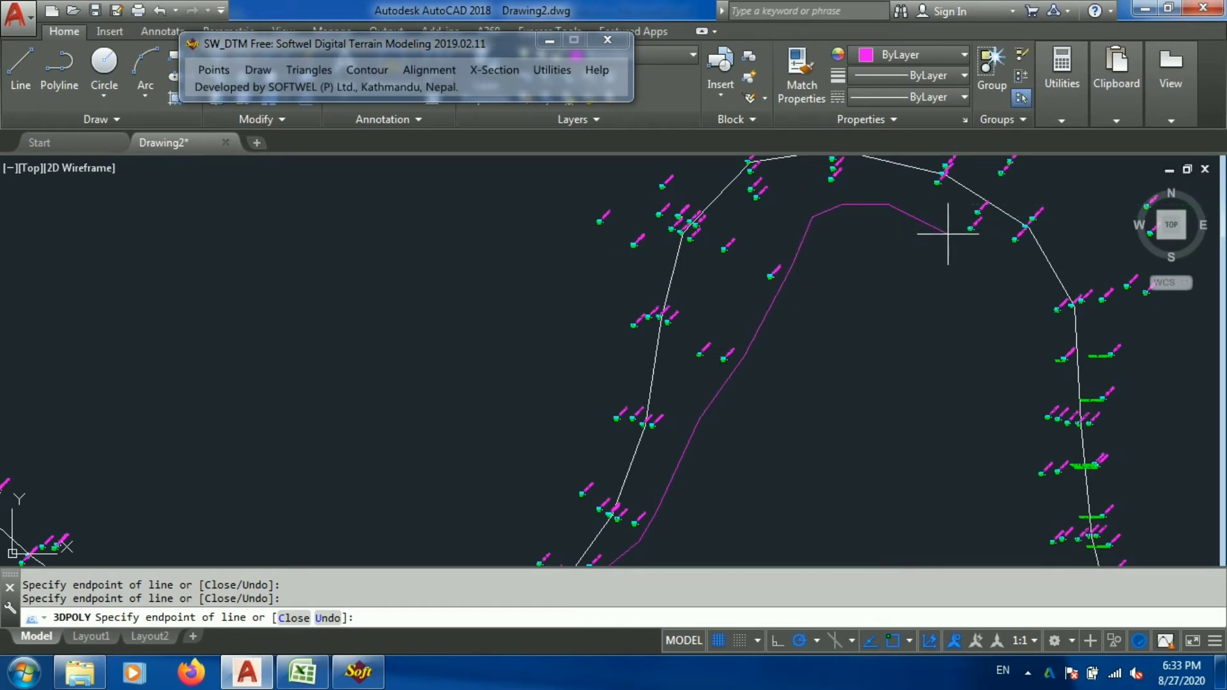
{"action": "left_click", "coordinate": [1020, 310]}
{"action": "left_click", "coordinate": [1034, 351]}
{"action": "left_click", "coordinate": [1034, 415]}
{"action": "middle_click_drag", "start_coordinate": [1035, 473], "coordinate": [968, 379]}
{"action": "scroll", "coordinate": [968, 379], "scroll_direction": "up", "scroll_amount": 2}
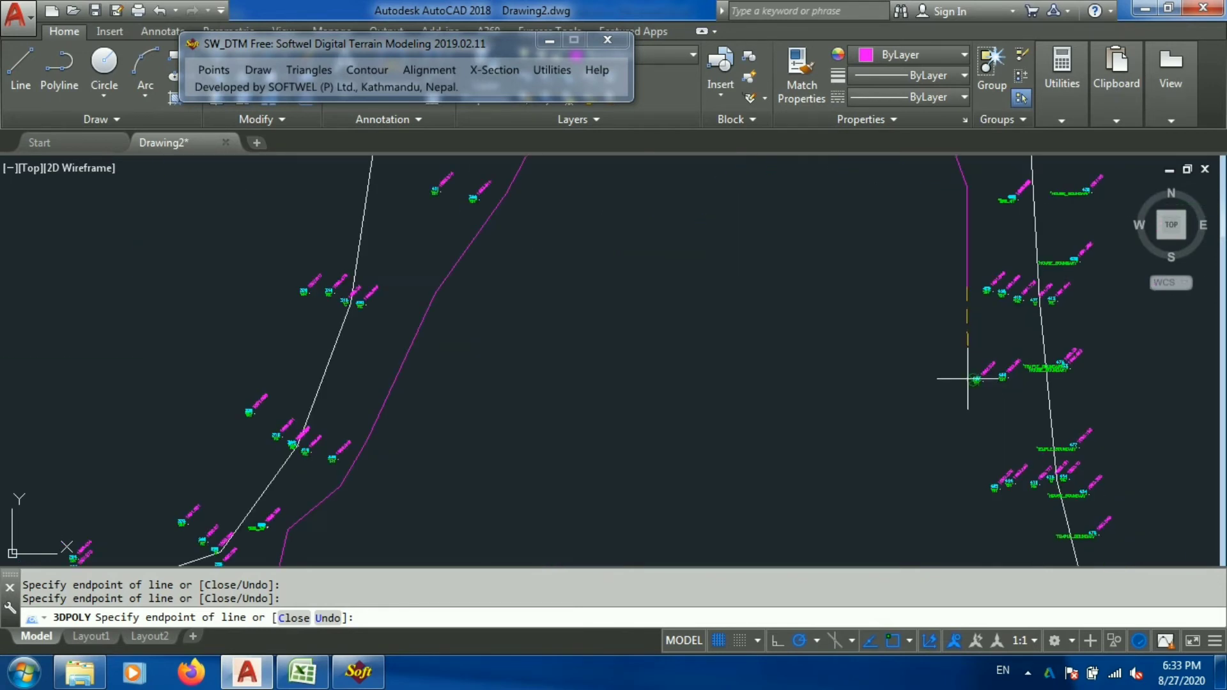
{"action": "left_click", "coordinate": [954, 379]}
{"action": "scroll", "coordinate": [818, 325], "scroll_direction": "down", "scroll_amount": 5}
{"action": "scroll", "coordinate": [905, 438], "scroll_direction": "up", "scroll_amount": 5}
{"action": "left_click", "coordinate": [733, 317]}
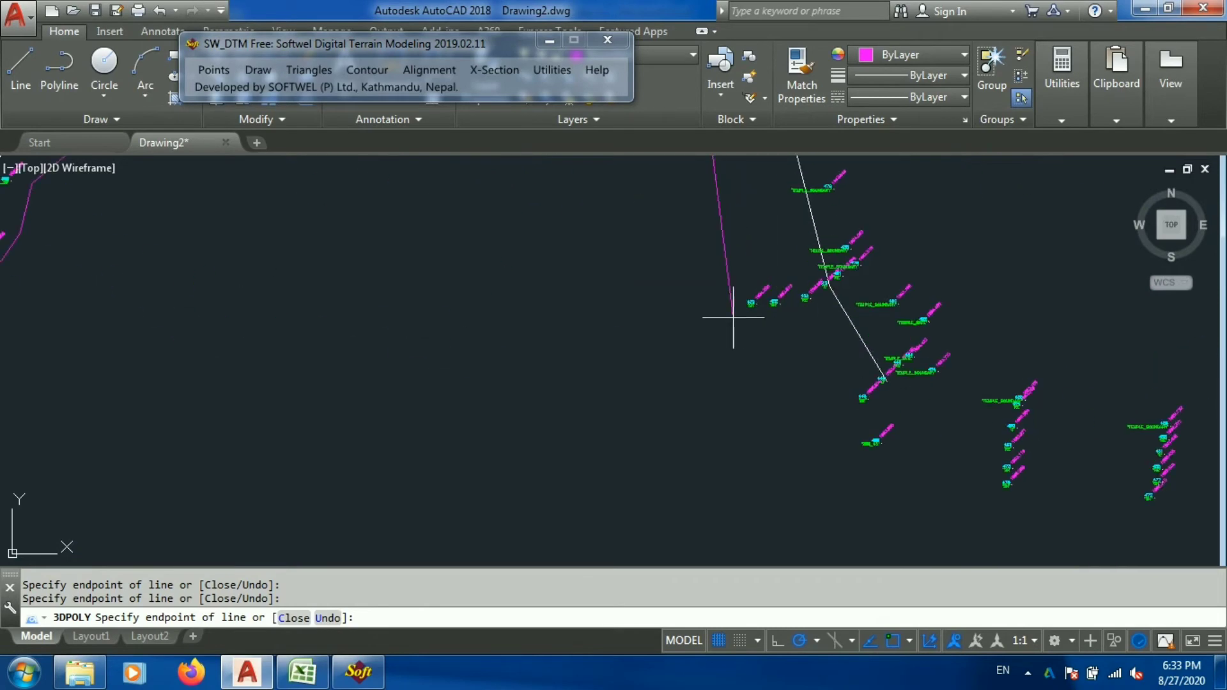
{"action": "left_click", "coordinate": [988, 496]}
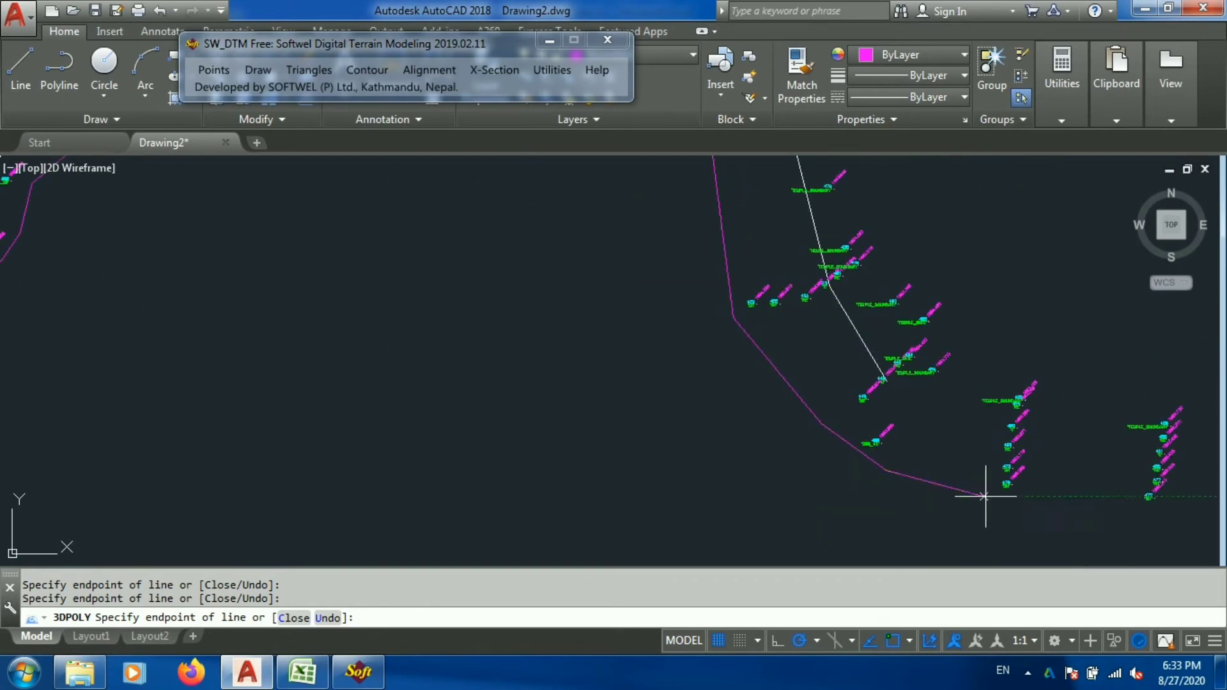
{"action": "left_click", "coordinate": [1076, 510]}
{"action": "left_click", "coordinate": [1166, 511]}
Step: Trace the boundary along the lower curve and lower edge of the next road section
{"action": "middle_click_drag", "start_coordinate": [1166, 510], "coordinate": [725, 358]}
{"action": "scroll", "coordinate": [725, 358], "scroll_direction": "down", "scroll_amount": 5}
{"action": "scroll", "coordinate": [833, 364], "scroll_direction": "up", "scroll_amount": 4}
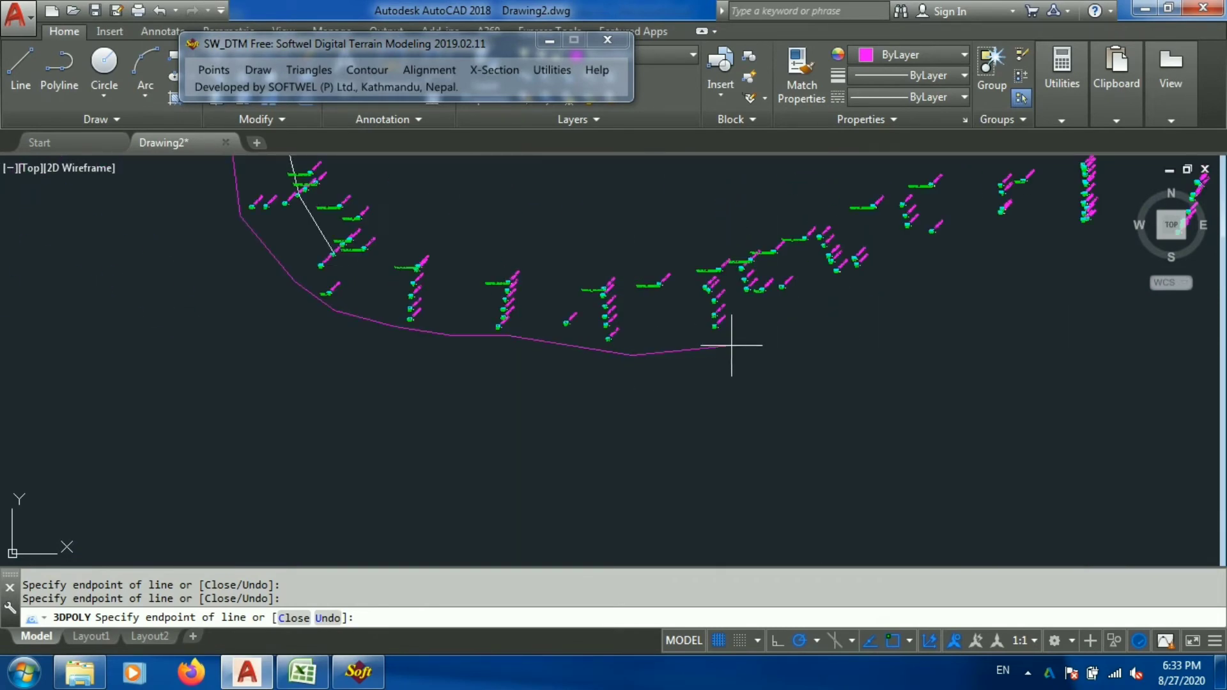
{"action": "left_click", "coordinate": [1051, 226]}
{"action": "left_click", "coordinate": [1096, 235]}
{"action": "scroll", "coordinate": [524, 265], "scroll_direction": "down", "scroll_amount": 5}
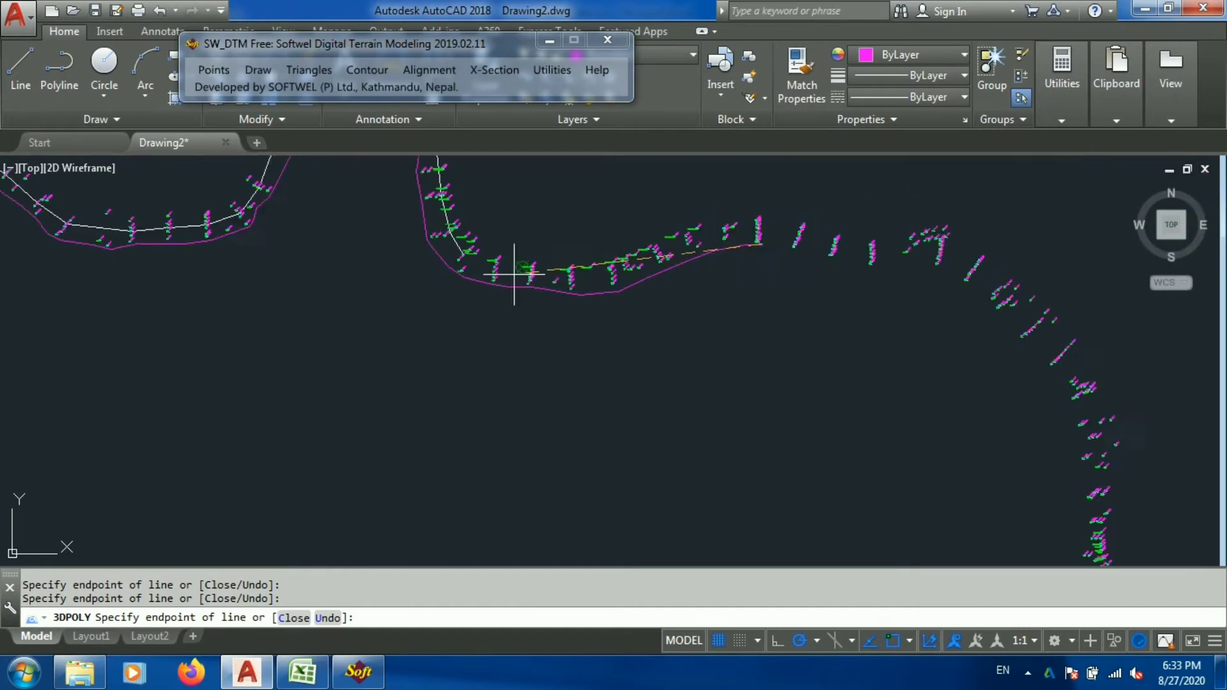
{"action": "scroll", "coordinate": [806, 275], "scroll_direction": "up", "scroll_amount": 5}
{"action": "left_click", "coordinate": [877, 240]}
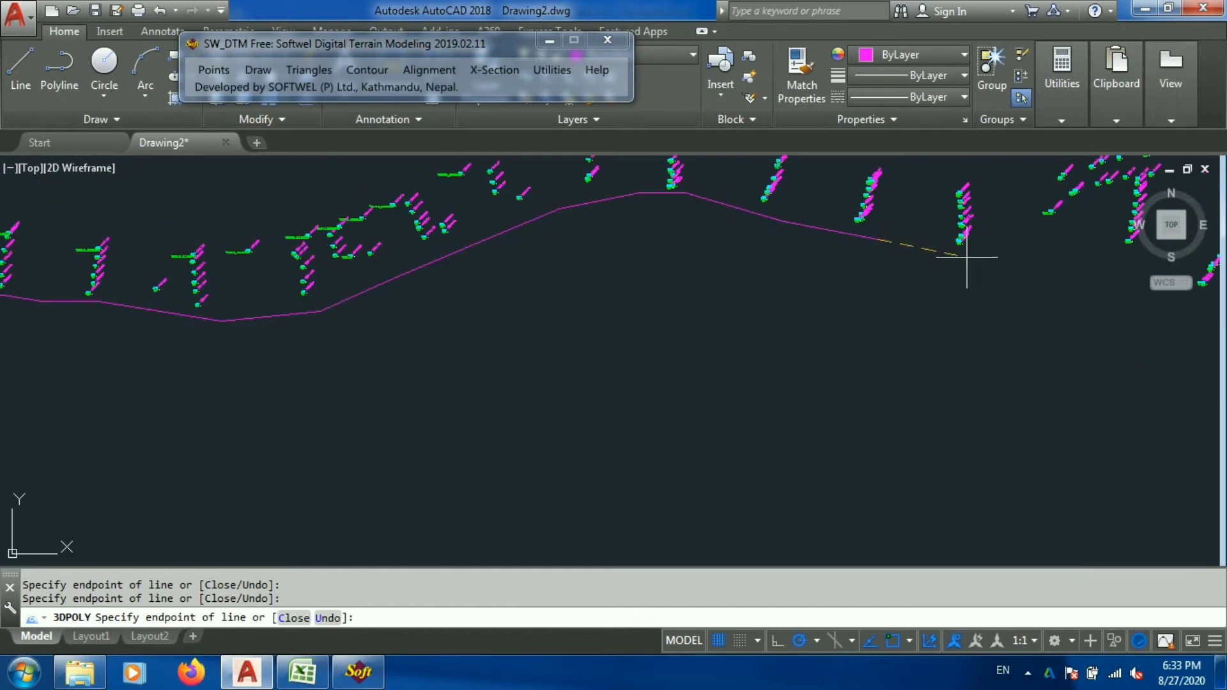
{"action": "left_click", "coordinate": [1027, 243]}
{"action": "left_click", "coordinate": [1074, 242]}
{"action": "scroll", "coordinate": [548, 232], "scroll_direction": "down", "scroll_amount": 3}
{"action": "scroll", "coordinate": [794, 281], "scroll_direction": "up", "scroll_amount": 3}
{"action": "left_click", "coordinate": [799, 287]}
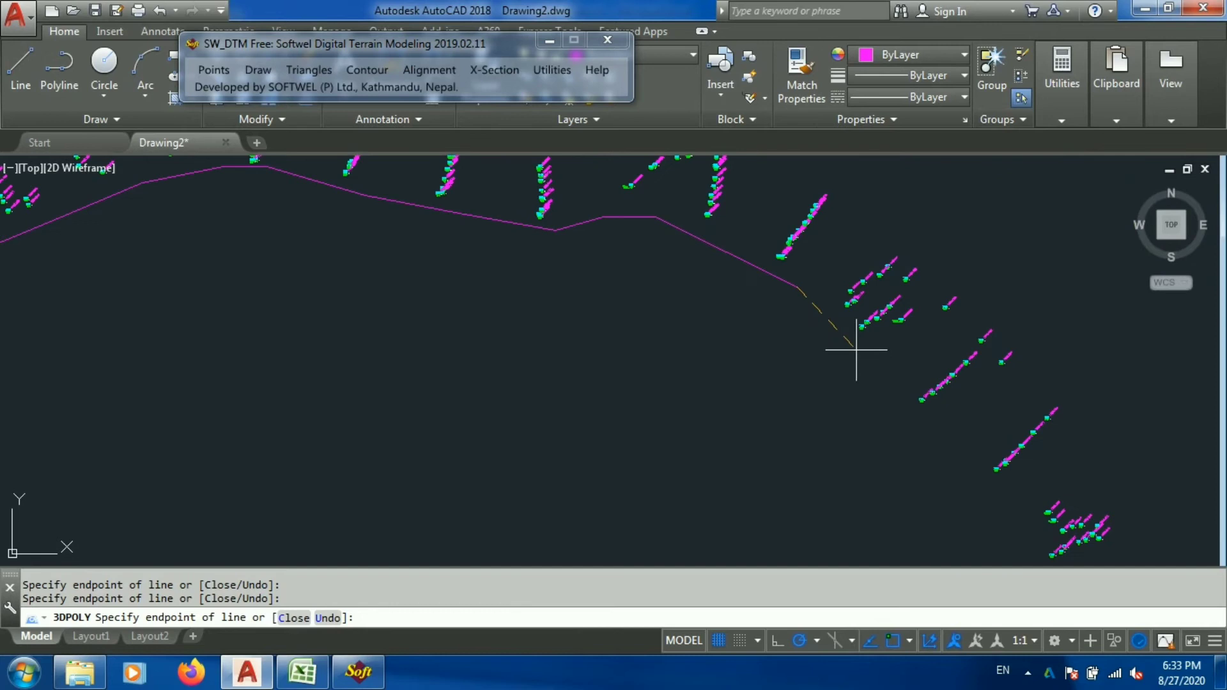
{"action": "left_click", "coordinate": [931, 439]}
{"action": "scroll", "coordinate": [601, 256], "scroll_direction": "down", "scroll_amount": 4}
{"action": "scroll", "coordinate": [703, 364], "scroll_direction": "up", "scroll_amount": 3}
Step: Carry the boundary down the right side to survey points 823 and 824, then up-right
{"action": "left_click", "coordinate": [712, 304]}
{"action": "left_click", "coordinate": [712, 347]}
{"action": "left_click", "coordinate": [723, 430]}
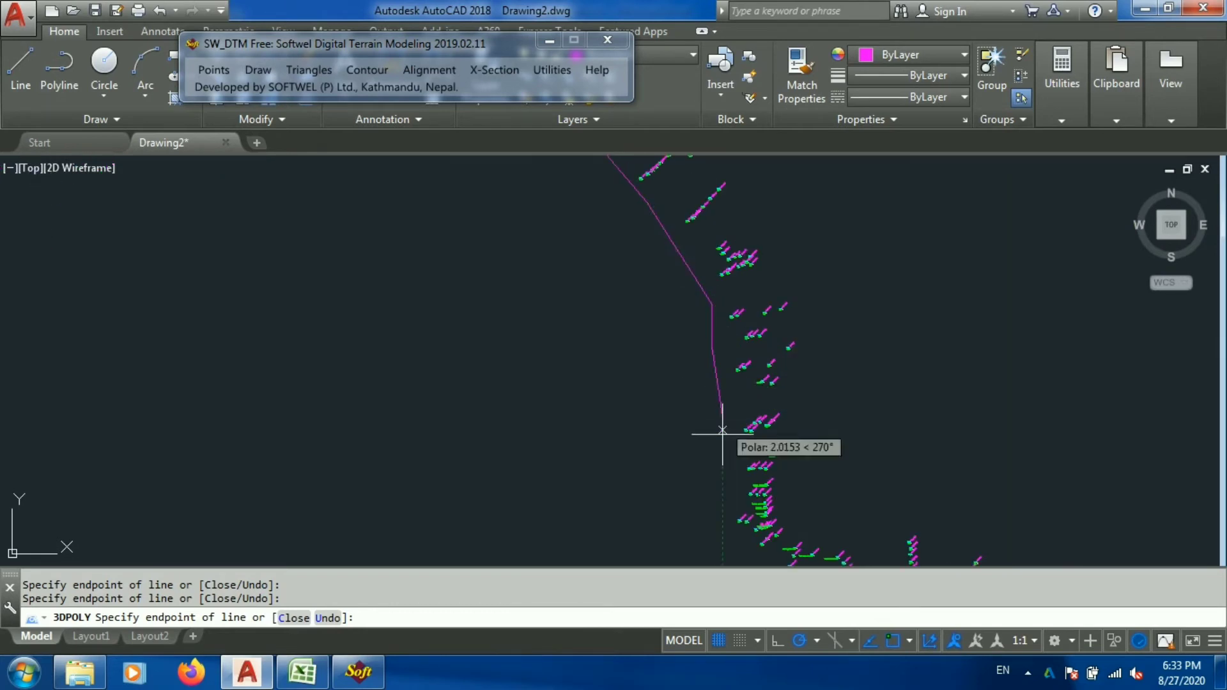
{"action": "left_click", "coordinate": [722, 484]}
{"action": "scroll", "coordinate": [691, 291], "scroll_direction": "down", "scroll_amount": 4}
{"action": "scroll", "coordinate": [701, 368], "scroll_direction": "up", "scroll_amount": 4}
{"action": "left_click", "coordinate": [695, 390]}
{"action": "scroll", "coordinate": [726, 433], "scroll_direction": "up", "scroll_amount": 5}
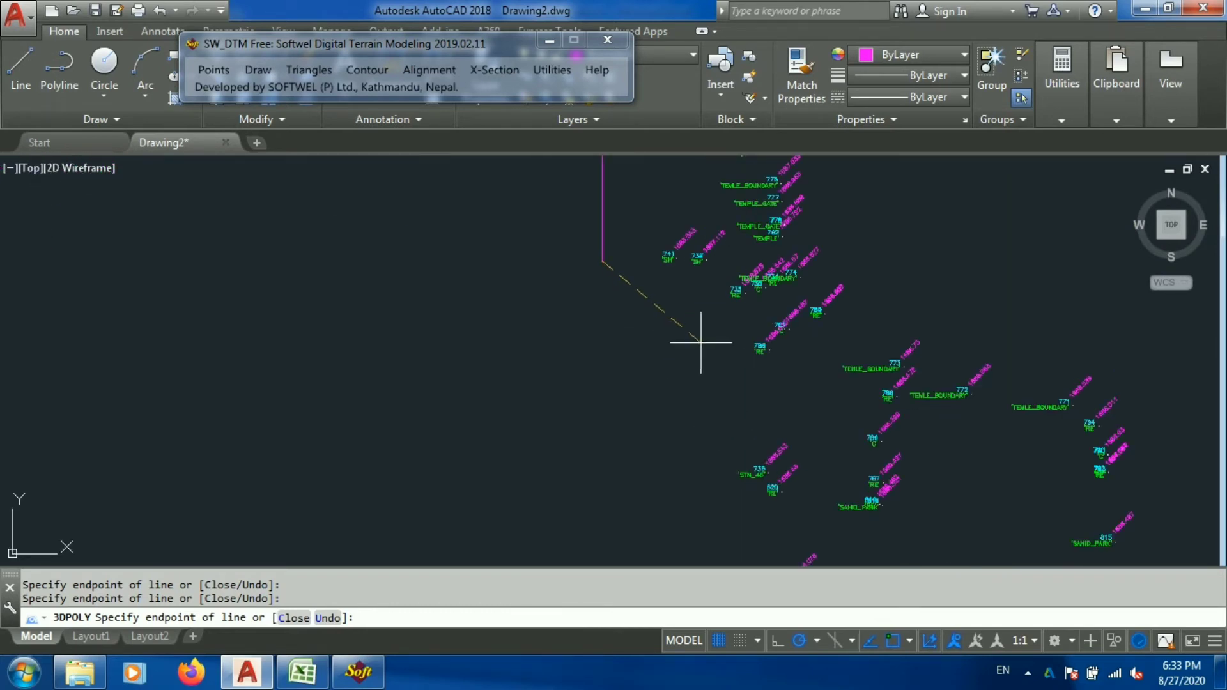
{"action": "left_click", "coordinate": [709, 366]}
{"action": "left_click", "coordinate": [710, 456]}
{"action": "scroll", "coordinate": [691, 326], "scroll_direction": "down", "scroll_amount": 3}
{"action": "scroll", "coordinate": [694, 441], "scroll_direction": "up", "scroll_amount": 3}
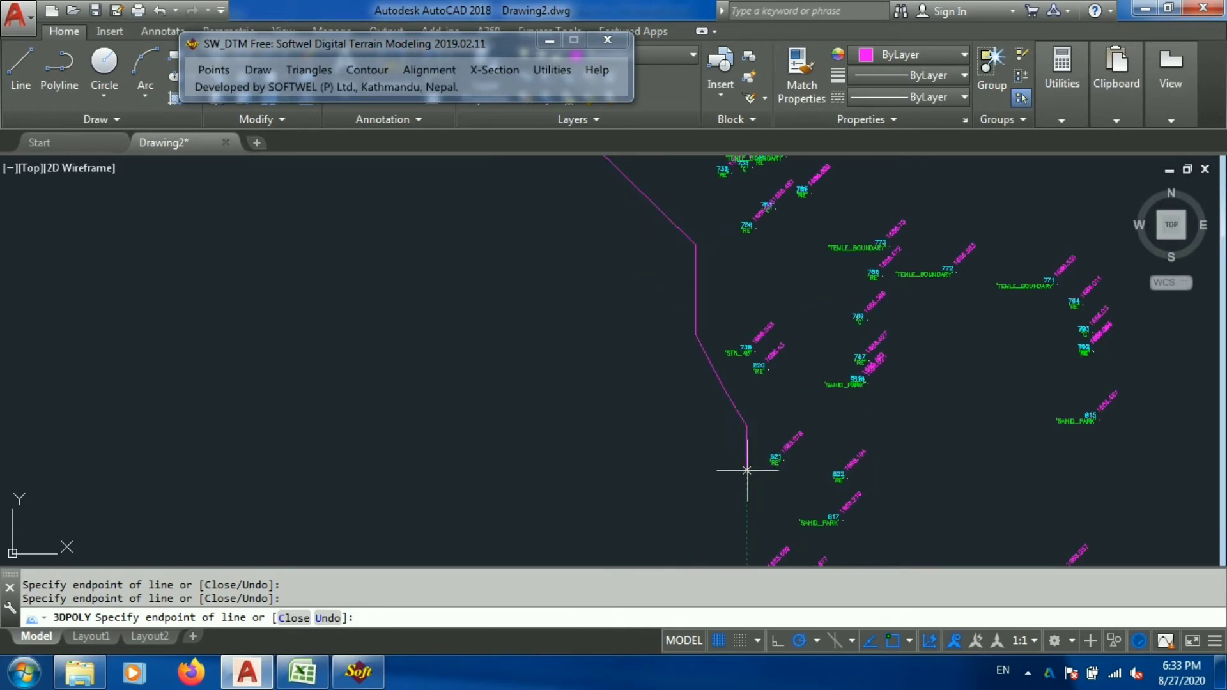
{"action": "scroll", "coordinate": [716, 393], "scroll_direction": "down", "scroll_amount": 2}
{"action": "scroll", "coordinate": [697, 409], "scroll_direction": "up", "scroll_amount": 4}
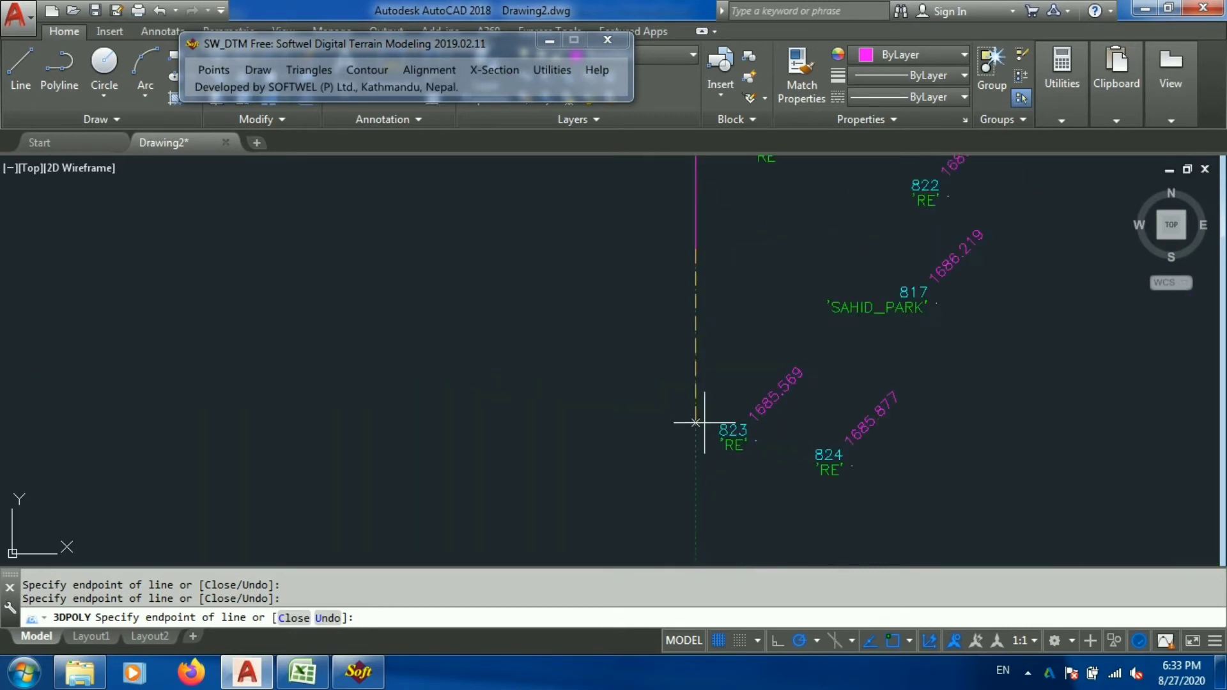
{"action": "left_click", "coordinate": [720, 481]}
{"action": "left_click", "coordinate": [797, 499]}
{"action": "left_click", "coordinate": [863, 498]}
{"action": "left_click", "coordinate": [975, 356]}
{"action": "scroll", "coordinate": [745, 496], "scroll_direction": "down", "scroll_amount": 5}
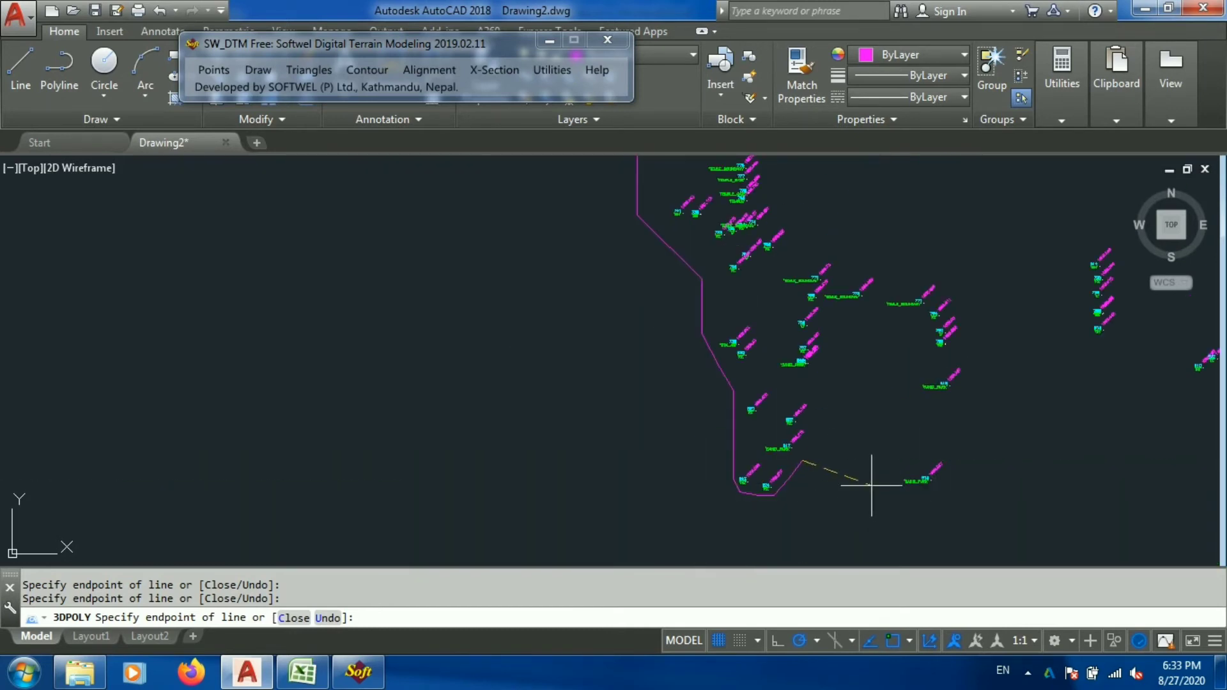
Step: Wrap the boundary around the right-hand bulge and back left toward the channel
{"action": "left_click", "coordinate": [930, 480]}
{"action": "scroll", "coordinate": [911, 480], "scroll_direction": "down", "scroll_amount": 3}
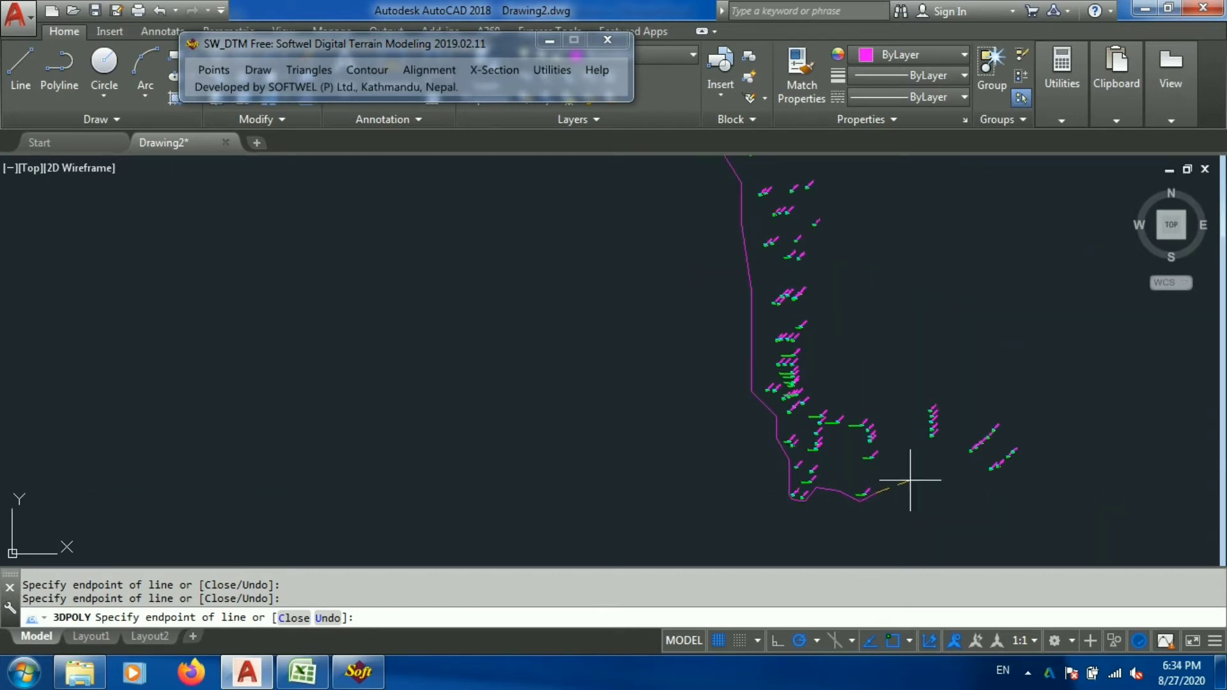
{"action": "scroll", "coordinate": [961, 465], "scroll_direction": "up", "scroll_amount": 2}
{"action": "left_click", "coordinate": [949, 452]}
{"action": "left_click", "coordinate": [982, 479]}
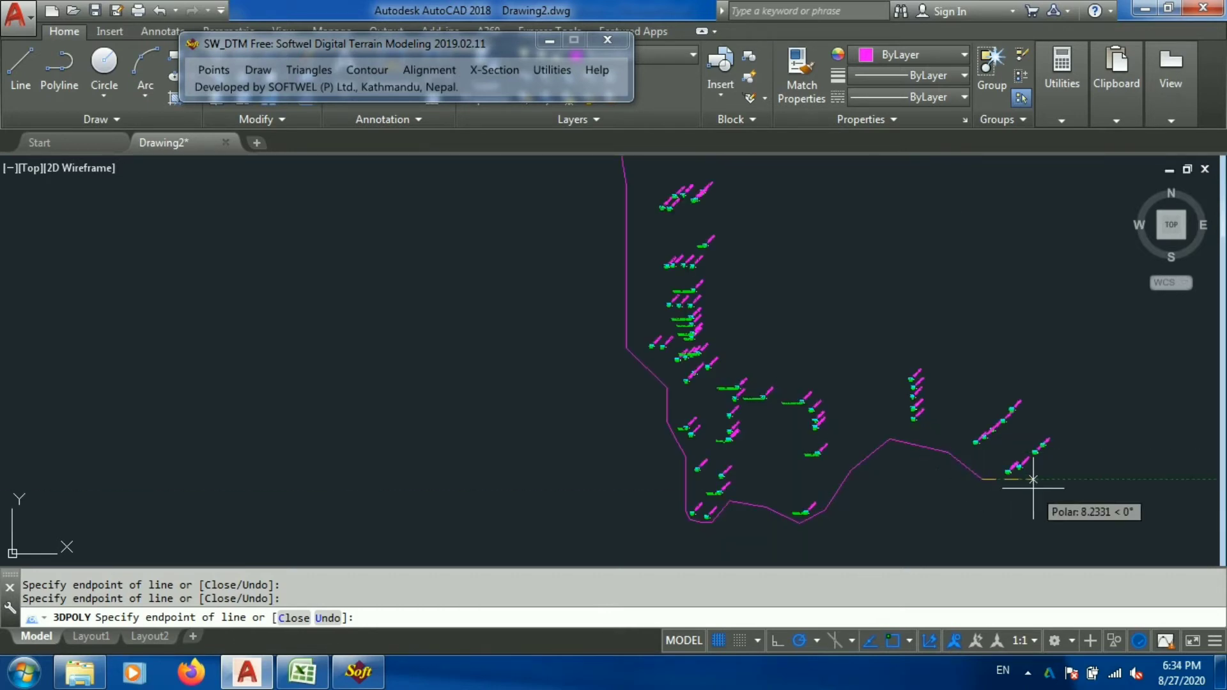
{"action": "left_click", "coordinate": [1034, 485]}
{"action": "left_click", "coordinate": [1061, 448]}
{"action": "left_click", "coordinate": [1067, 428]}
{"action": "left_click", "coordinate": [1045, 391]}
{"action": "left_click", "coordinate": [1006, 389]}
{"action": "left_click", "coordinate": [942, 367]}
{"action": "left_click", "coordinate": [887, 366]}
{"action": "left_click", "coordinate": [856, 385]}
{"action": "left_click", "coordinate": [807, 385]}
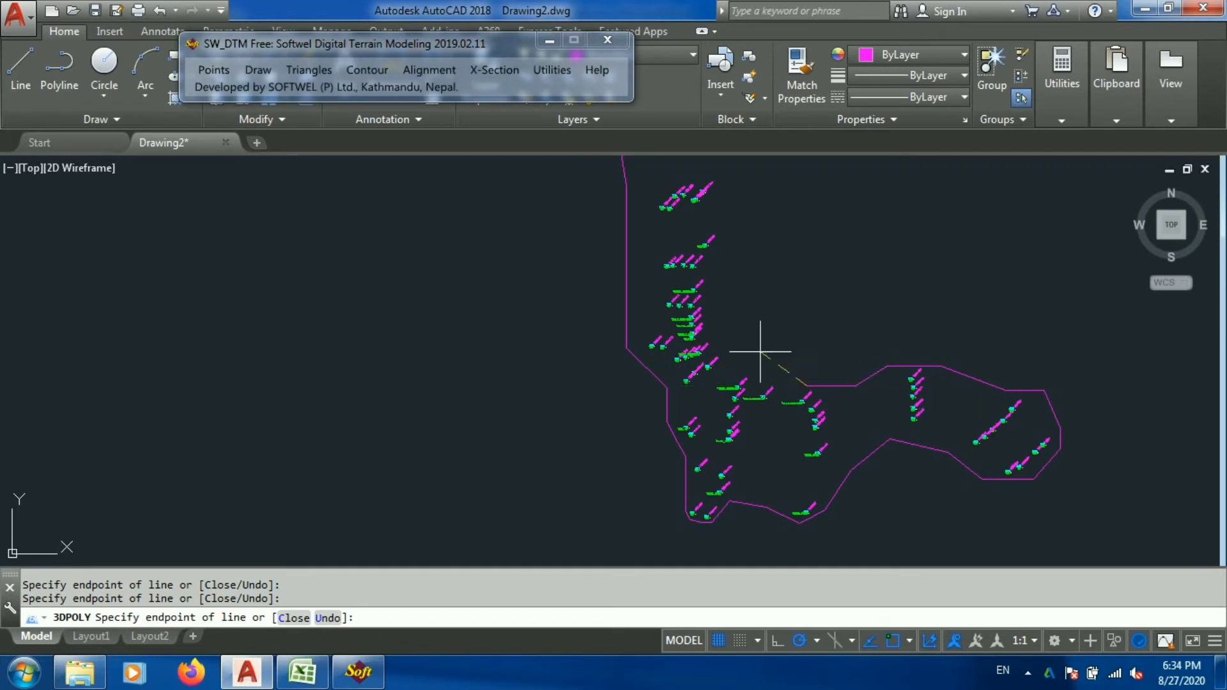
{"action": "left_click", "coordinate": [738, 321]}
{"action": "left_click", "coordinate": [738, 226]}
{"action": "scroll", "coordinate": [774, 443], "scroll_direction": "down", "scroll_amount": 2}
{"action": "scroll", "coordinate": [779, 455], "scroll_direction": "down", "scroll_amount": 1}
{"action": "scroll", "coordinate": [767, 329], "scroll_direction": "up", "scroll_amount": 2}
Step: Take the boundary up the channel side and leftward along the upper edge
{"action": "left_click", "coordinate": [774, 307]}
{"action": "left_click", "coordinate": [791, 272]}
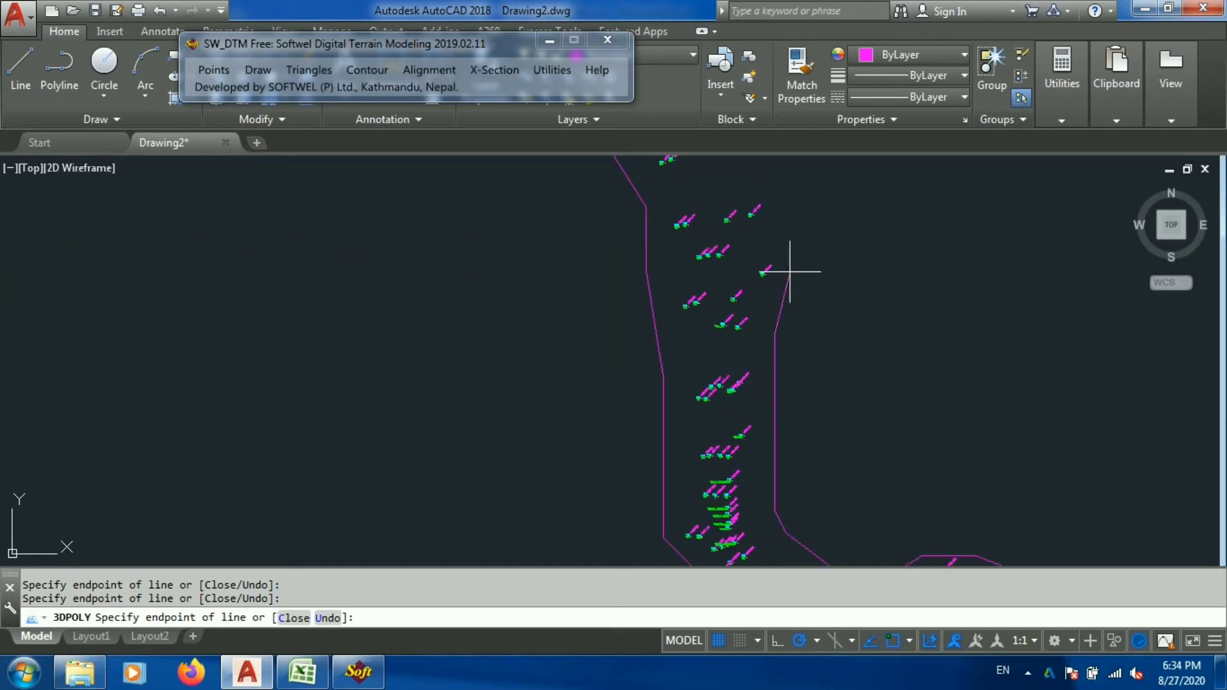
{"action": "left_click", "coordinate": [774, 231]}
{"action": "left_click", "coordinate": [770, 192]}
{"action": "scroll", "coordinate": [802, 470], "scroll_direction": "down", "scroll_amount": 4}
{"action": "scroll", "coordinate": [788, 402], "scroll_direction": "up", "scroll_amount": 1}
{"action": "scroll", "coordinate": [788, 401], "scroll_direction": "up", "scroll_amount": 3}
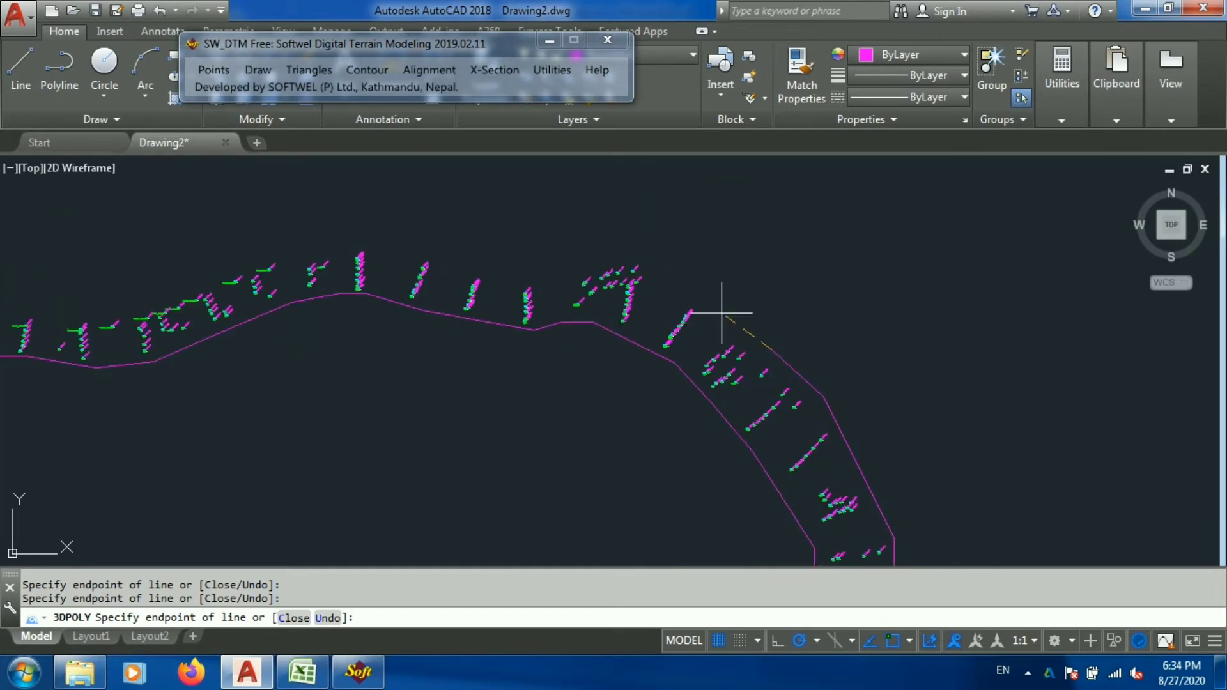
{"action": "left_click", "coordinate": [542, 269]}
{"action": "left_click", "coordinate": [486, 268]}
{"action": "left_click", "coordinate": [446, 255]}
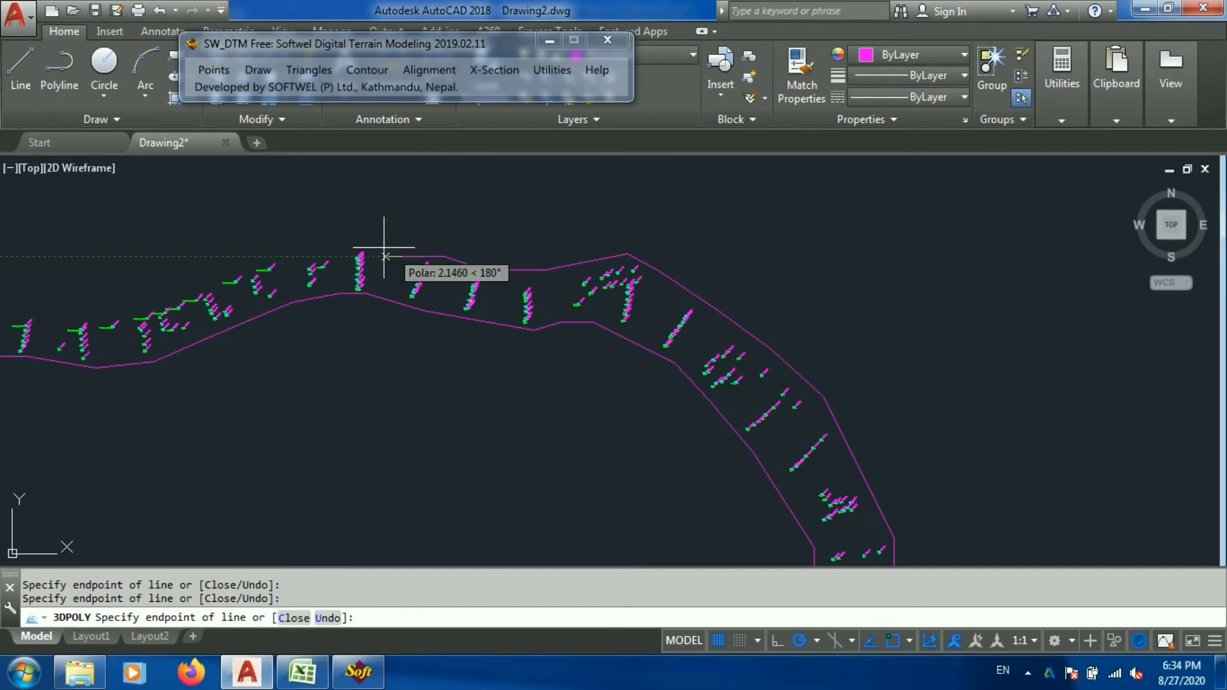
{"action": "left_click", "coordinate": [361, 246]}
{"action": "scroll", "coordinate": [803, 283], "scroll_direction": "down", "scroll_amount": 3}
{"action": "scroll", "coordinate": [575, 255], "scroll_direction": "up", "scroll_amount": 6}
Step: Continue the boundary left along the channel top and up the left channel side
{"action": "left_click", "coordinate": [614, 356]}
{"action": "left_click", "coordinate": [535, 377]}
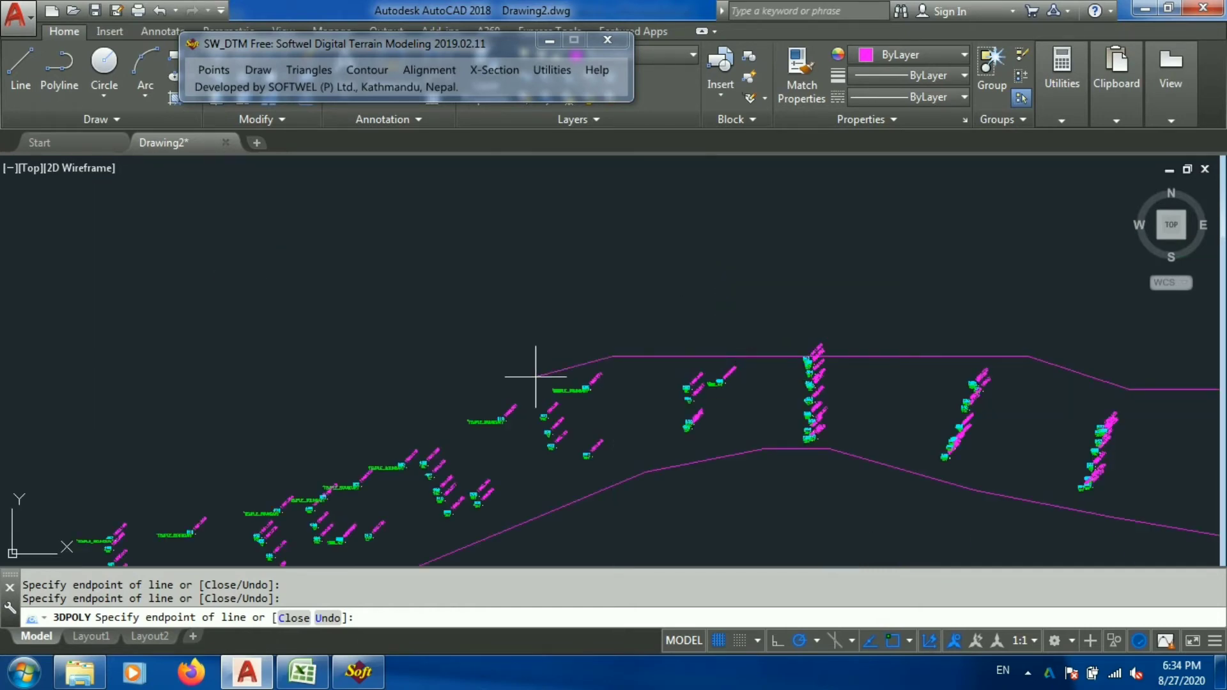
{"action": "left_click", "coordinate": [389, 442]}
{"action": "left_click", "coordinate": [329, 468]}
{"action": "left_click", "coordinate": [255, 488]}
{"action": "scroll", "coordinate": [812, 342], "scroll_direction": "down", "scroll_amount": 3}
{"action": "scroll", "coordinate": [473, 412], "scroll_direction": "up", "scroll_amount": 3}
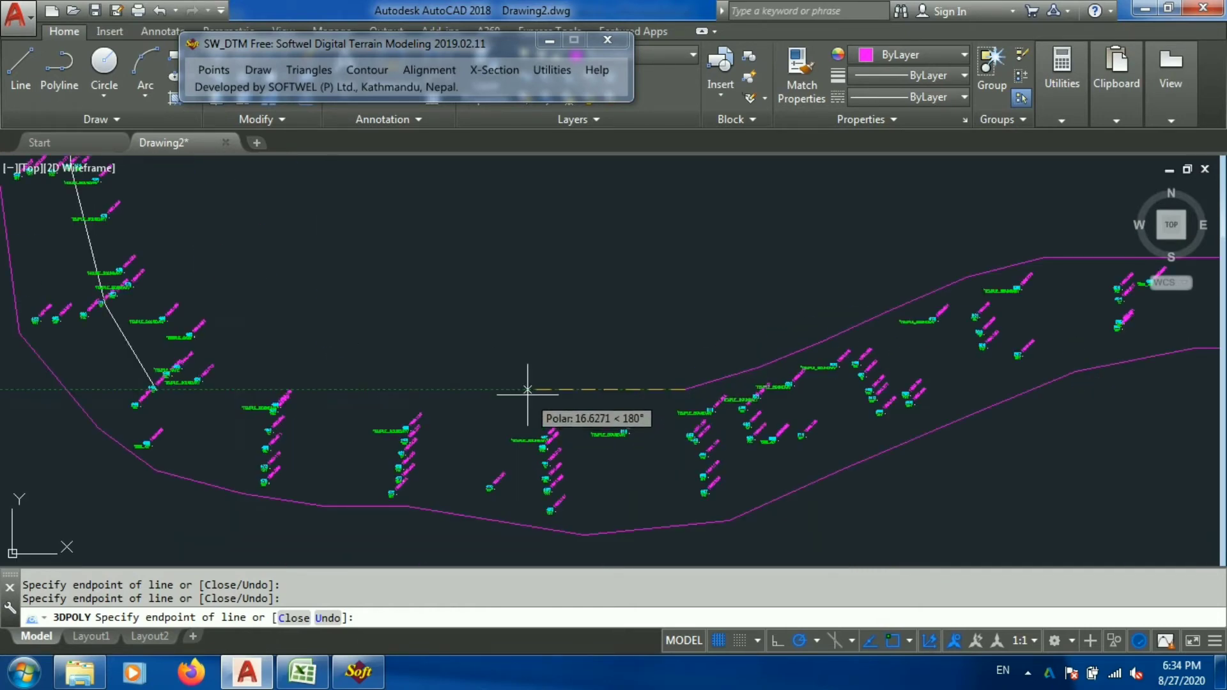
{"action": "left_click", "coordinate": [521, 402]}
{"action": "left_click", "coordinate": [470, 389]}
{"action": "left_click", "coordinate": [382, 375]}
{"action": "left_click", "coordinate": [146, 230]}
{"action": "scroll", "coordinate": [390, 492], "scroll_direction": "down", "scroll_amount": 4}
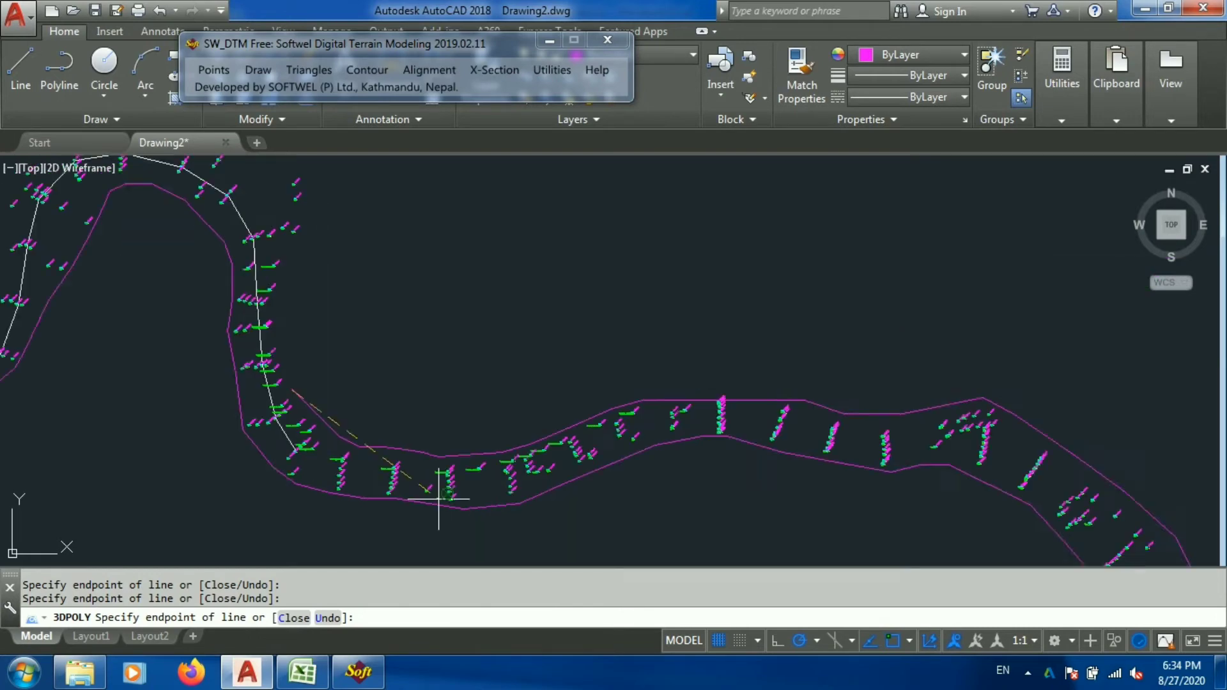
{"action": "scroll", "coordinate": [292, 319], "scroll_direction": "up", "scroll_amount": 4}
Step: Trace the boundary around the loop and up along the inner bank
{"action": "left_click", "coordinate": [263, 315]}
{"action": "left_click", "coordinate": [283, 223]}
{"action": "scroll", "coordinate": [309, 555], "scroll_direction": "down", "scroll_amount": 5}
{"action": "scroll", "coordinate": [328, 480], "scroll_direction": "up", "scroll_amount": 3}
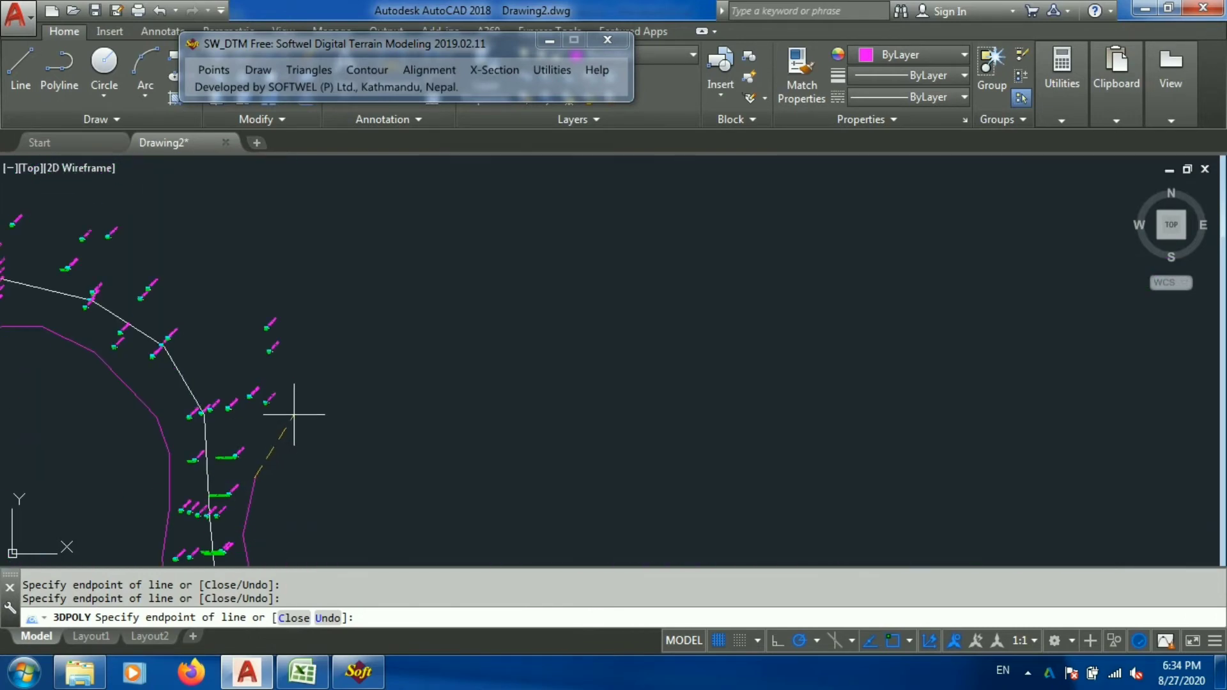
{"action": "scroll", "coordinate": [168, 253], "scroll_direction": "down", "scroll_amount": 5}
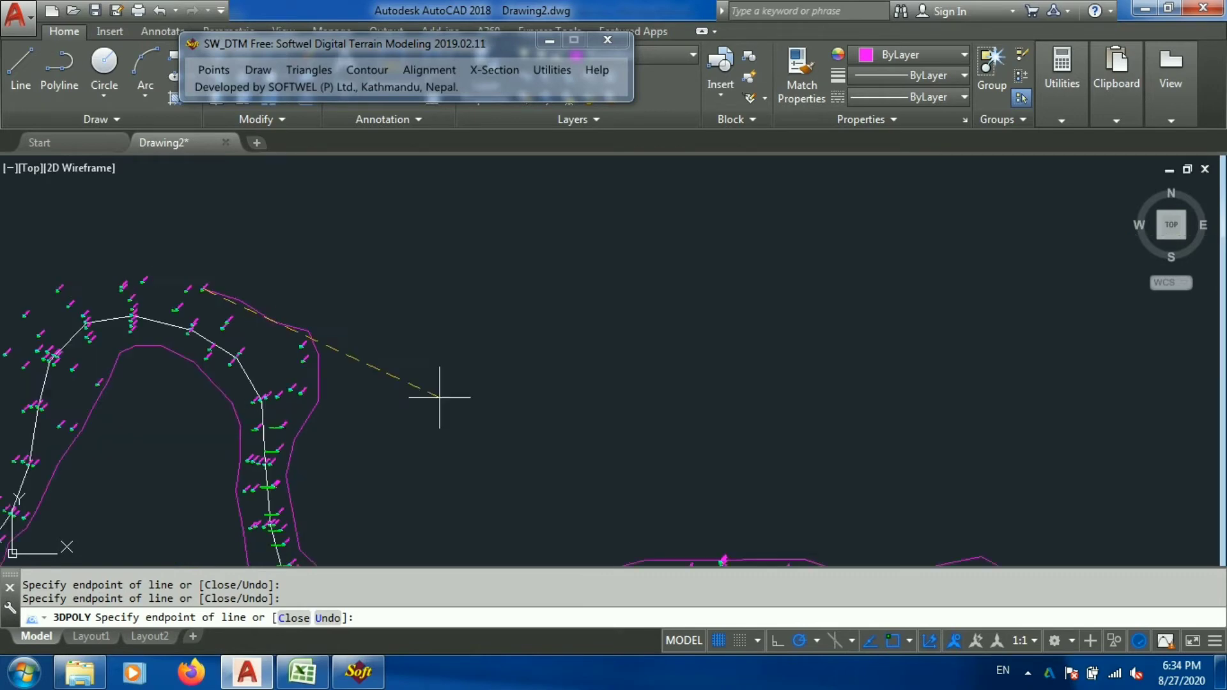
{"action": "scroll", "coordinate": [261, 309], "scroll_direction": "up", "scroll_amount": 3}
{"action": "left_click", "coordinate": [215, 323]}
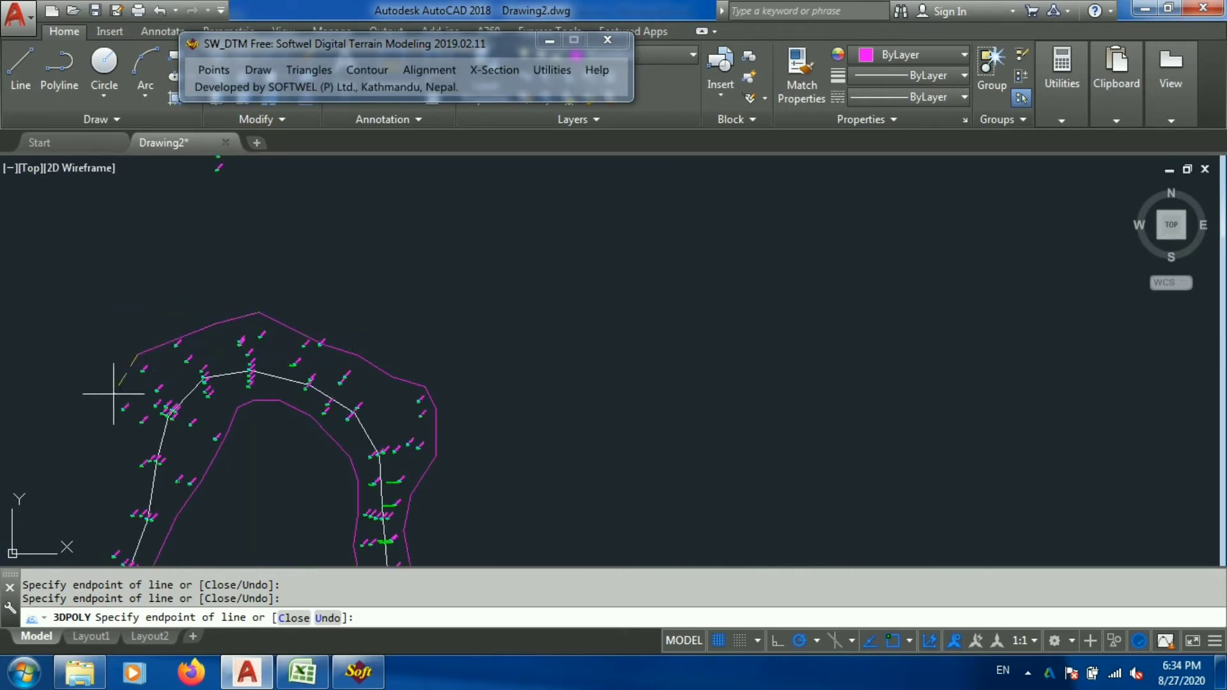
{"action": "scroll", "coordinate": [534, 266], "scroll_direction": "down", "scroll_amount": 4}
{"action": "scroll", "coordinate": [556, 263], "scroll_direction": "up", "scroll_amount": 4}
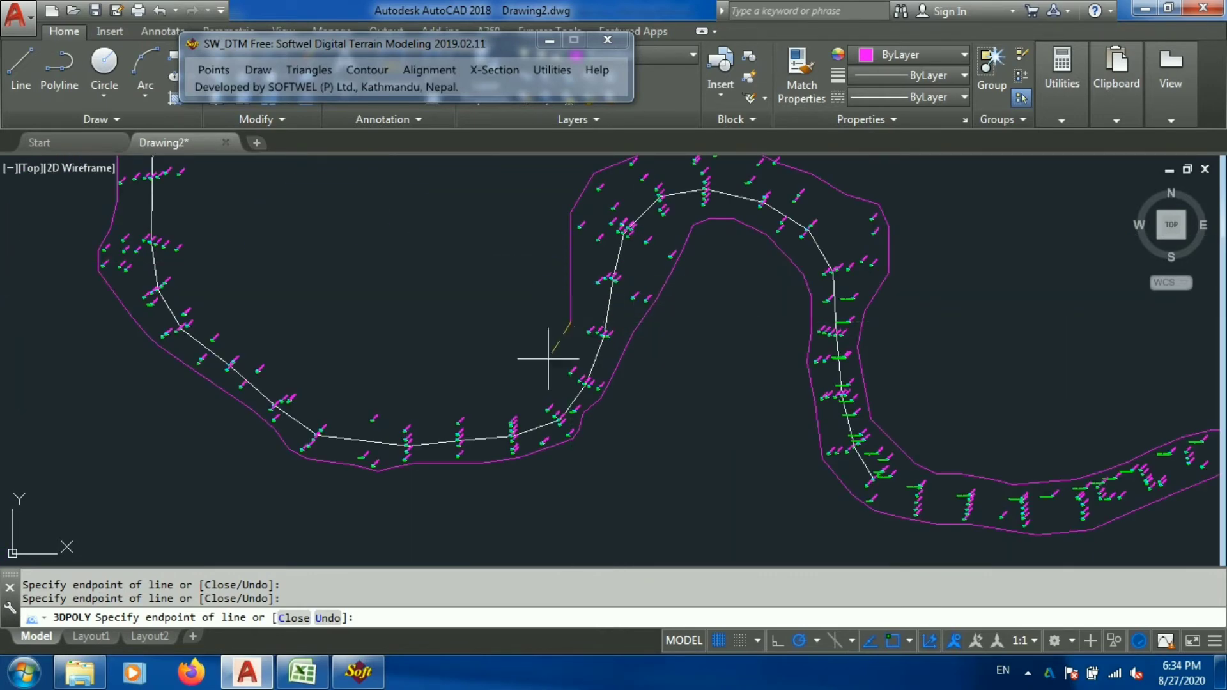
{"action": "left_click", "coordinate": [500, 405]}
{"action": "left_click", "coordinate": [384, 406]}
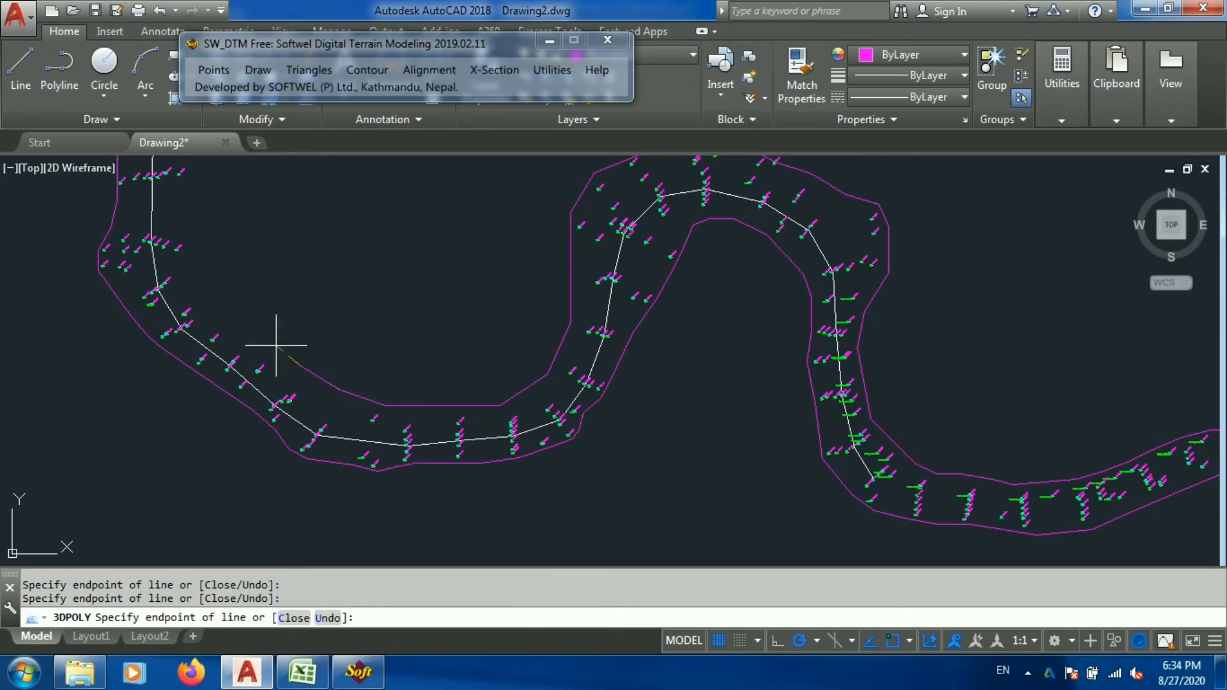
{"action": "left_click", "coordinate": [222, 314]}
{"action": "left_click", "coordinate": [200, 274]}
{"action": "left_click", "coordinate": [198, 192]}
{"action": "scroll", "coordinate": [289, 406], "scroll_direction": "down", "scroll_amount": 4}
{"action": "scroll", "coordinate": [290, 316], "scroll_direction": "up", "scroll_amount": 4}
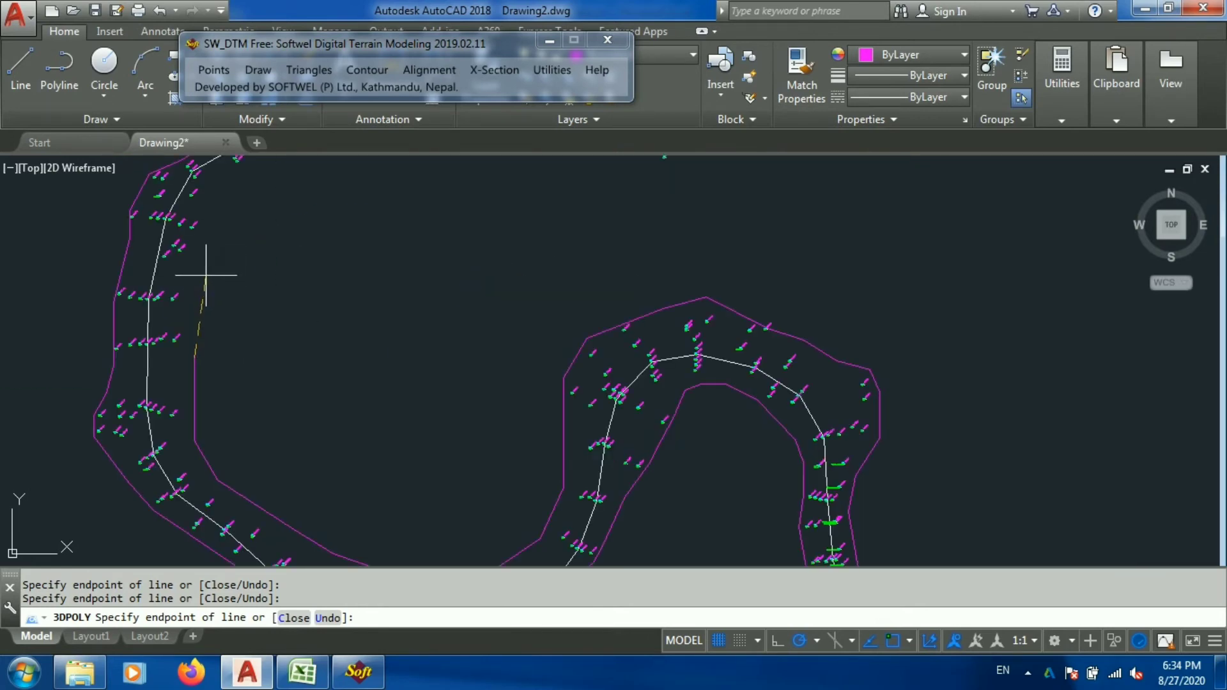
{"action": "scroll", "coordinate": [176, 441], "scroll_direction": "down", "scroll_amount": 4}
{"action": "scroll", "coordinate": [207, 349], "scroll_direction": "up", "scroll_amount": 4}
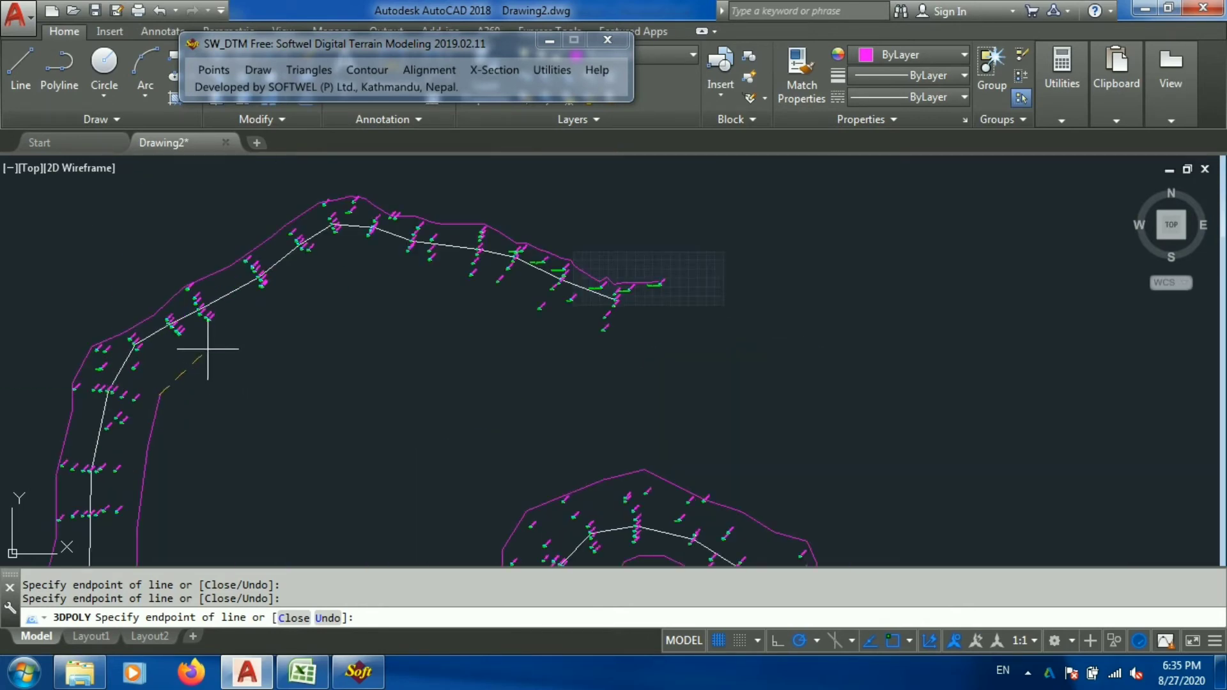
Step: Add the final vertices across the inner bank top, ending the boundary at point 72
{"action": "left_click", "coordinate": [317, 272]}
{"action": "left_click", "coordinate": [358, 272]}
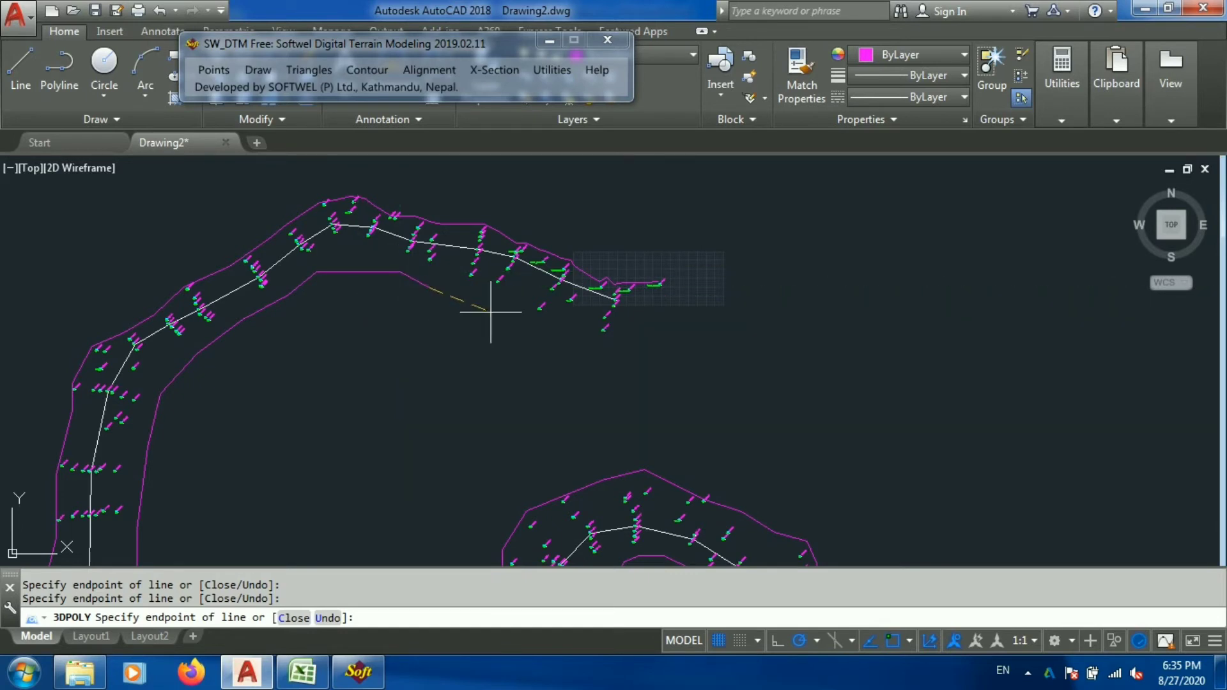
{"action": "left_click", "coordinate": [543, 335]}
{"action": "left_click", "coordinate": [619, 347]}
{"action": "scroll", "coordinate": [623, 342], "scroll_direction": "up", "scroll_amount": 6}
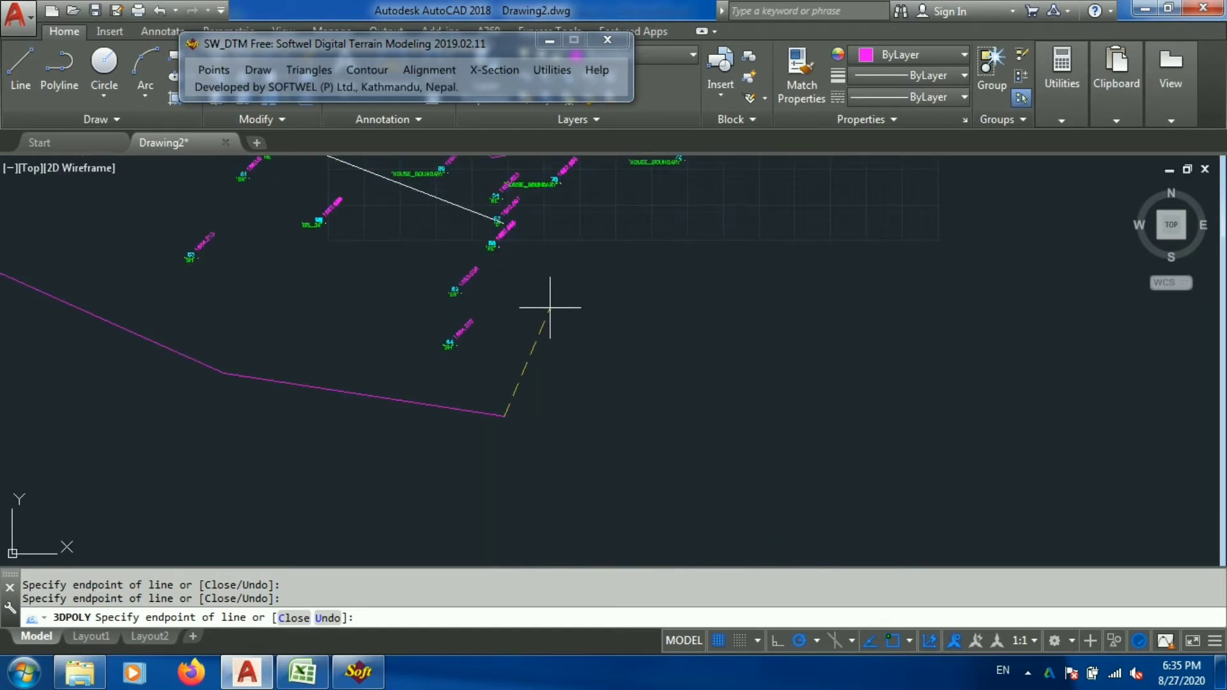
{"action": "left_click", "coordinate": [523, 298]}
{"action": "left_click", "coordinate": [640, 203]}
{"action": "scroll", "coordinate": [636, 356], "scroll_direction": "down", "scroll_amount": 2}
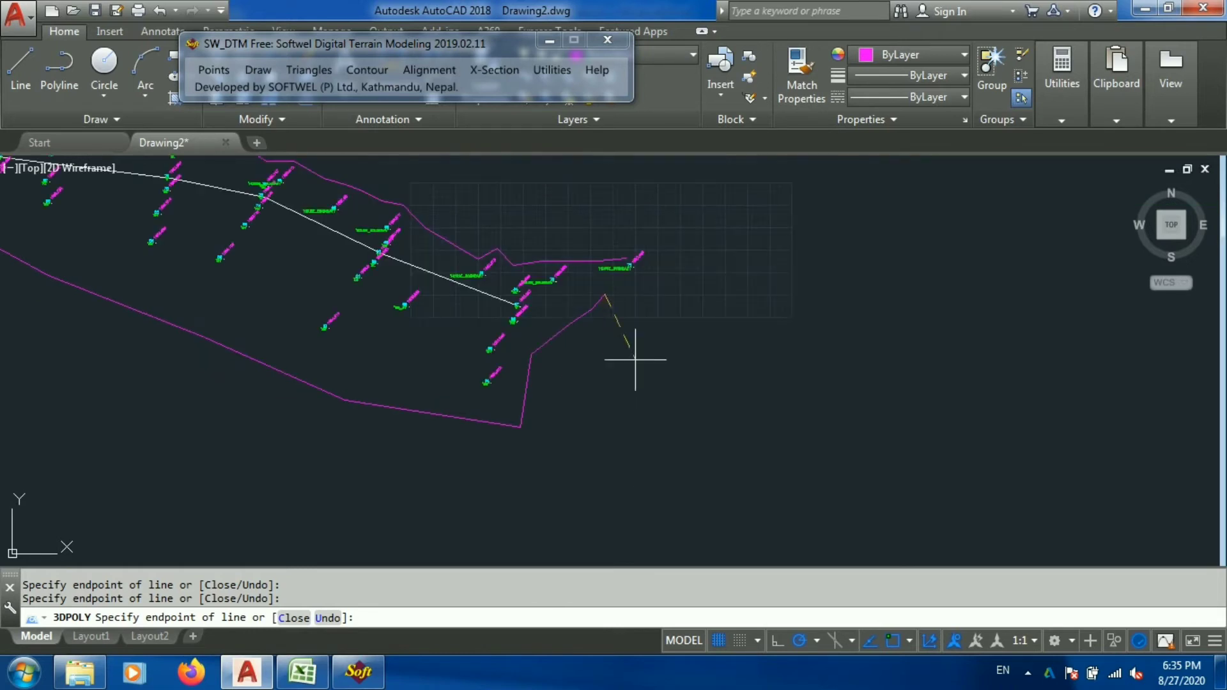
{"action": "scroll", "coordinate": [651, 281], "scroll_direction": "up", "scroll_amount": 2}
{"action": "left_click", "coordinate": [646, 274]}
{"action": "scroll", "coordinate": [613, 234], "scroll_direction": "up", "scroll_amount": 3}
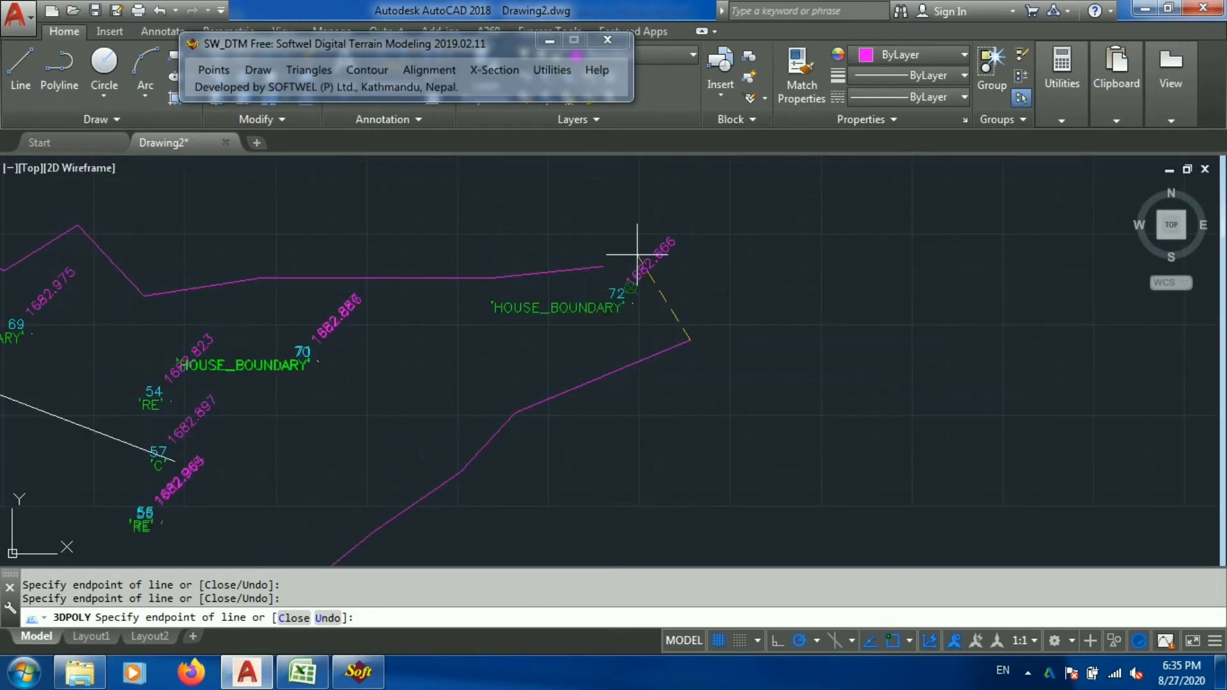
{"action": "left_click", "coordinate": [637, 252]}
{"action": "scroll", "coordinate": [636, 248], "scroll_direction": "up", "scroll_amount": 3}
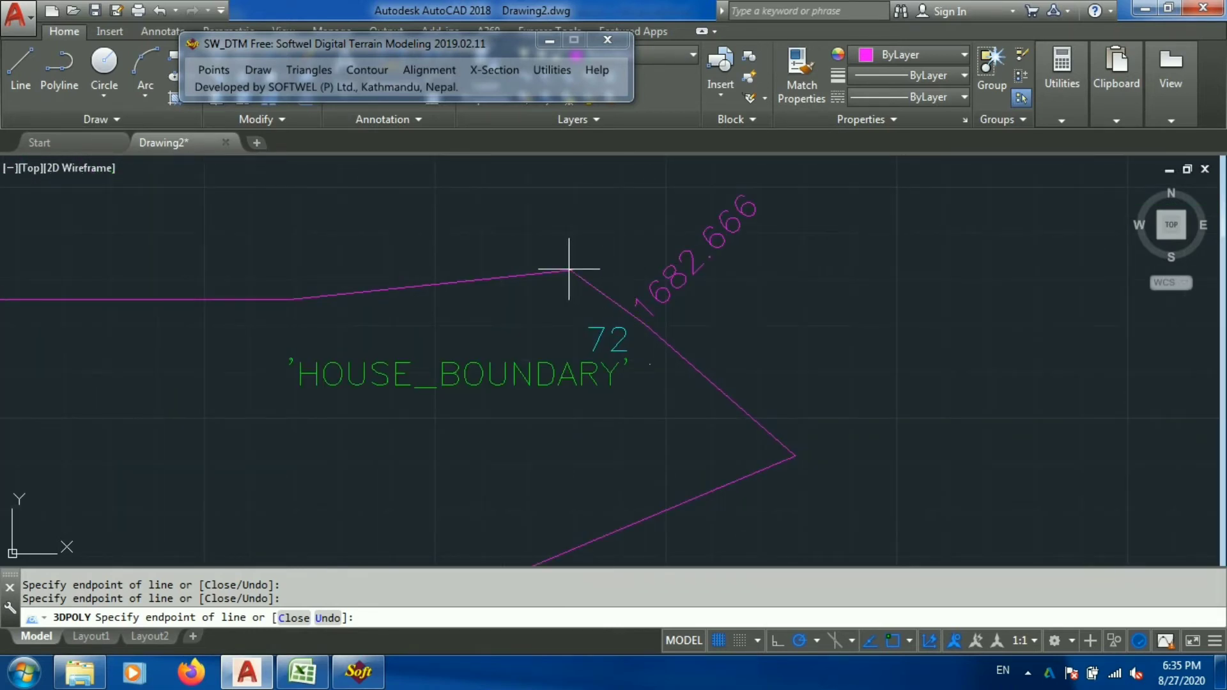
Step: Finish the 3D boundary polyline and zoom out to see the whole road corridor
{"action": "key", "text": "Return"}
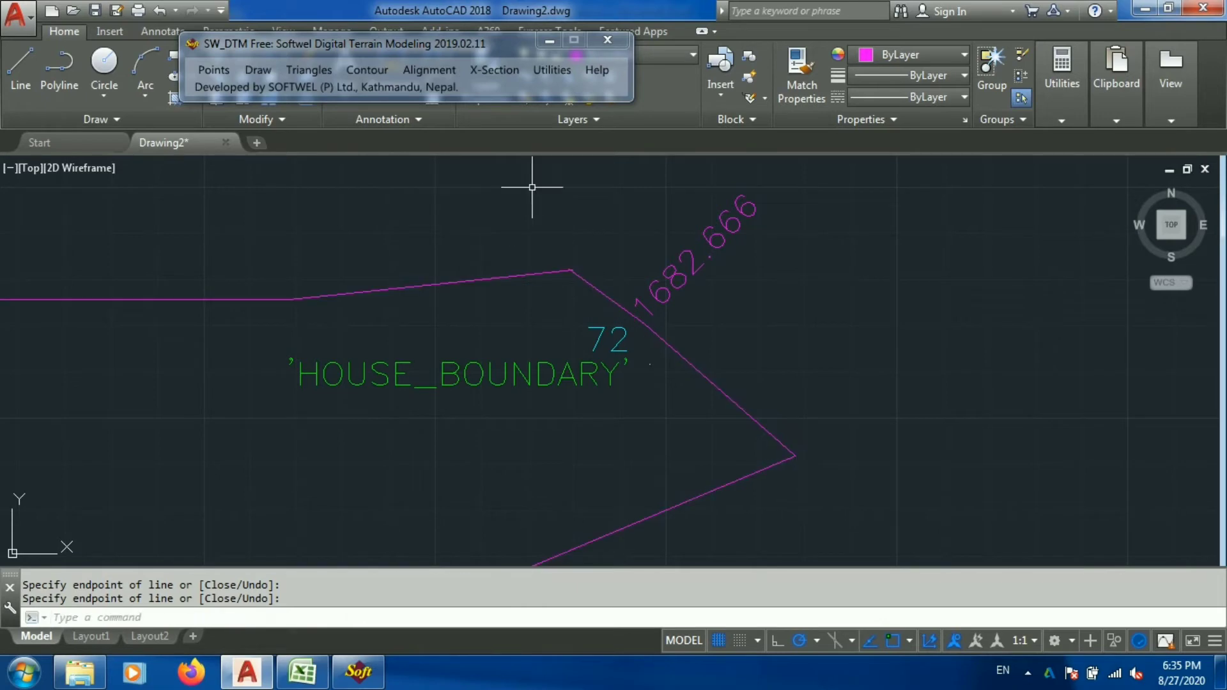
{"action": "scroll", "coordinate": [588, 304], "scroll_direction": "down", "scroll_amount": 6}
{"action": "scroll", "coordinate": [876, 460], "scroll_direction": "down", "scroll_amount": 2}
{"action": "scroll", "coordinate": [720, 219], "scroll_direction": "down", "scroll_amount": 2}
{"action": "scroll", "coordinate": [556, 282], "scroll_direction": "down", "scroll_amount": 2}
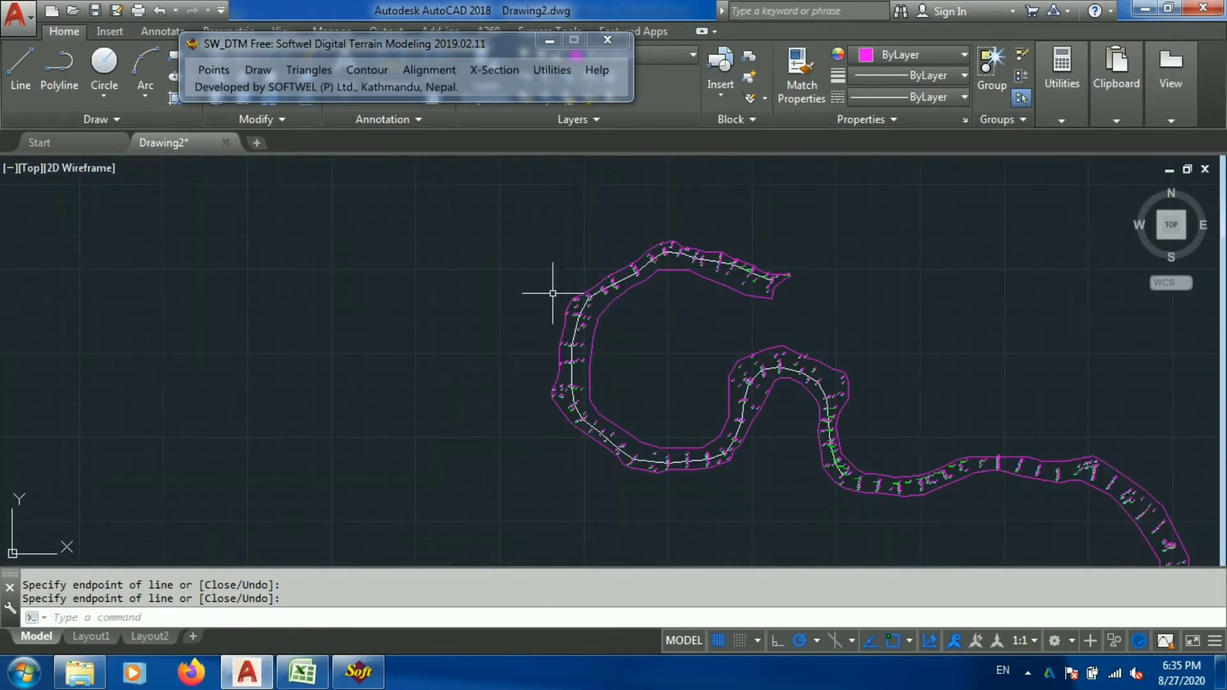
{"action": "scroll", "coordinate": [905, 471], "scroll_direction": "down", "scroll_amount": 1}
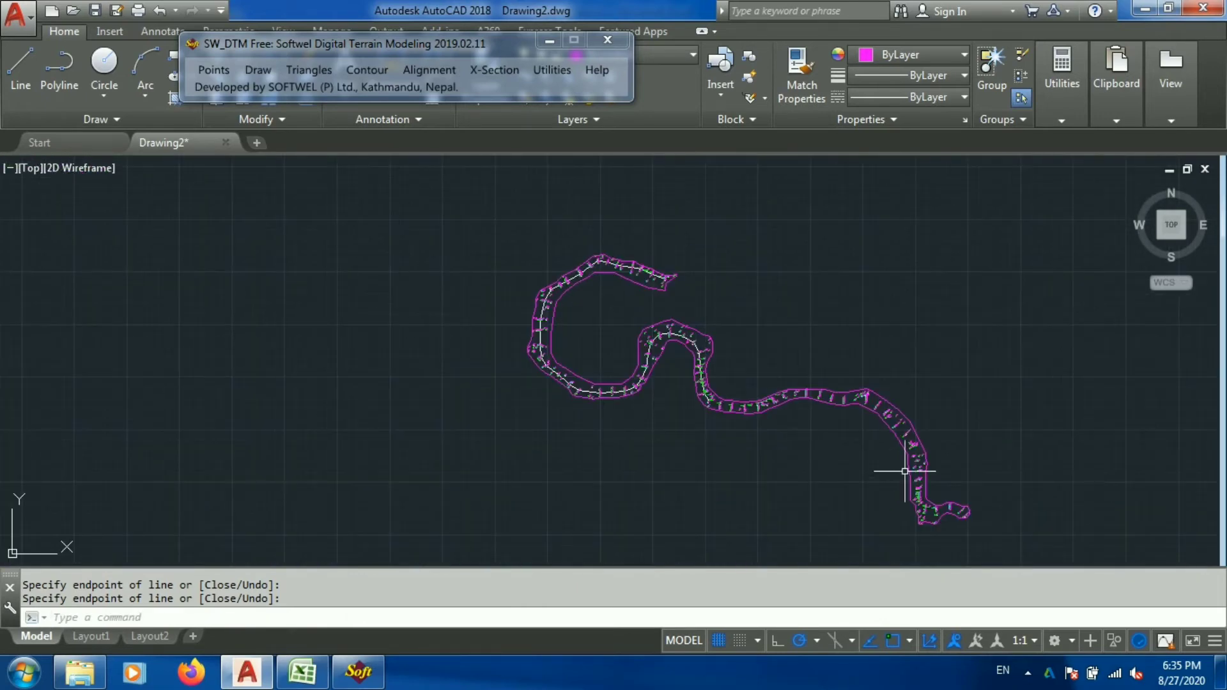
Step: Process all survey points and features with SW_DTM Process Points
{"action": "left_click", "coordinate": [217, 69]}
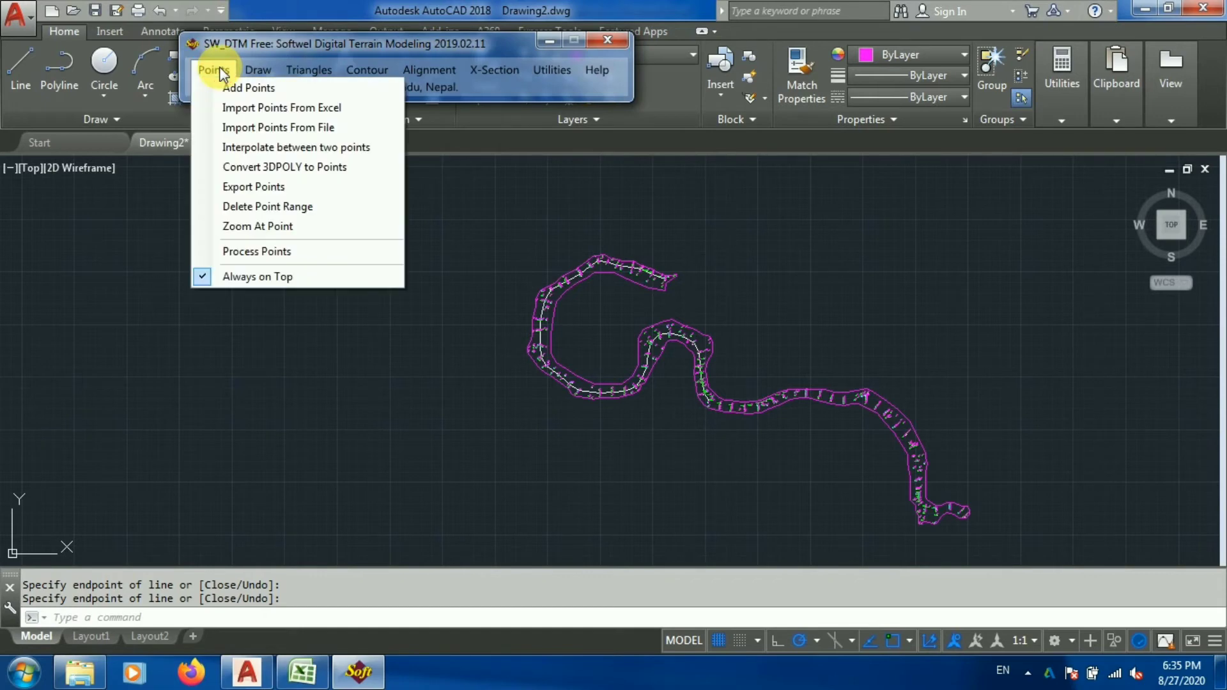
{"action": "left_click", "coordinate": [252, 251]}
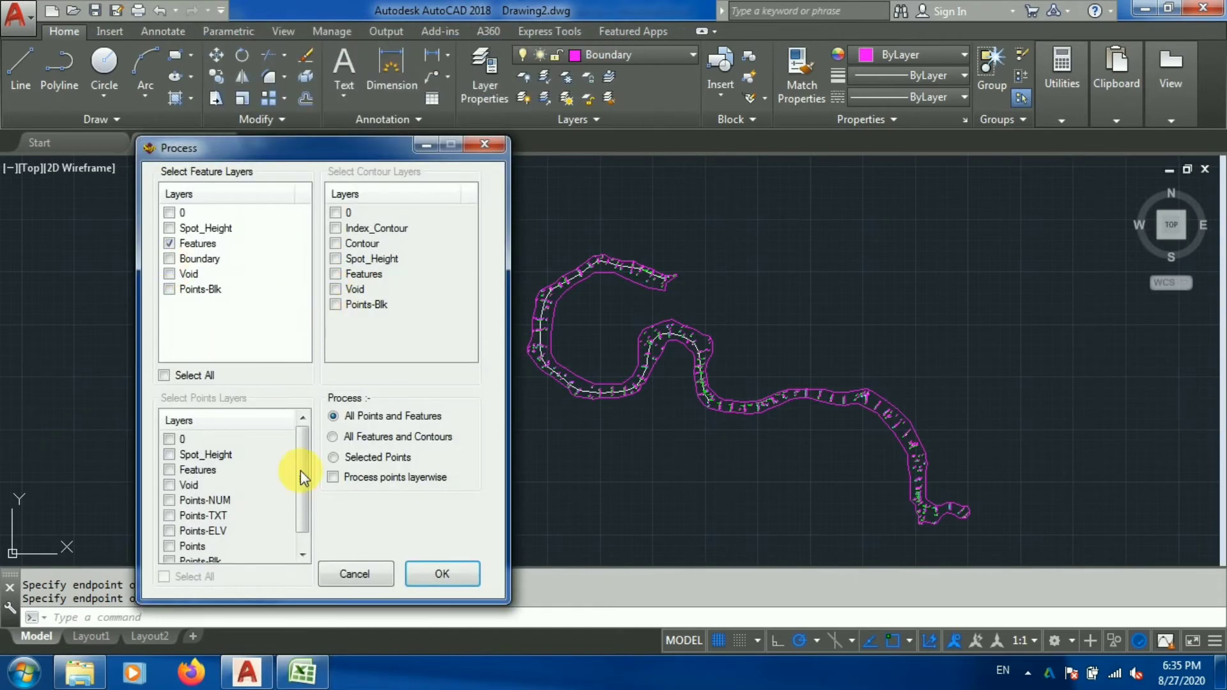
{"action": "left_click", "coordinate": [443, 573]}
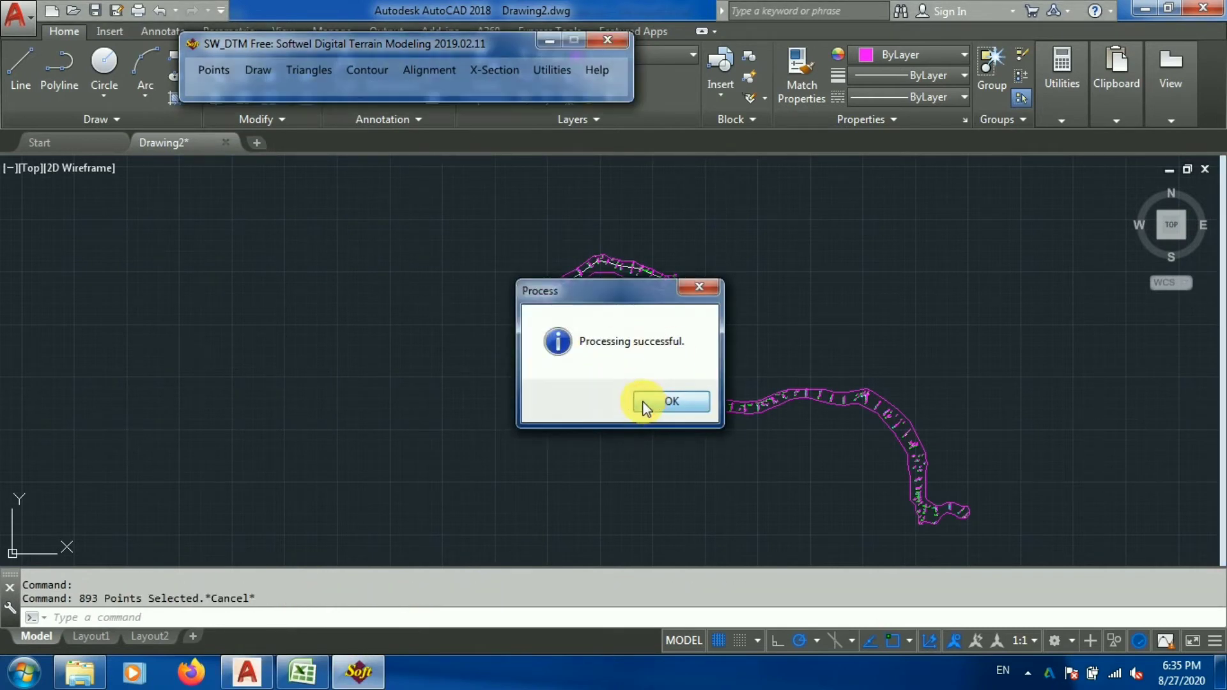
{"action": "left_click", "coordinate": [671, 403]}
{"action": "left_click", "coordinate": [294, 69]}
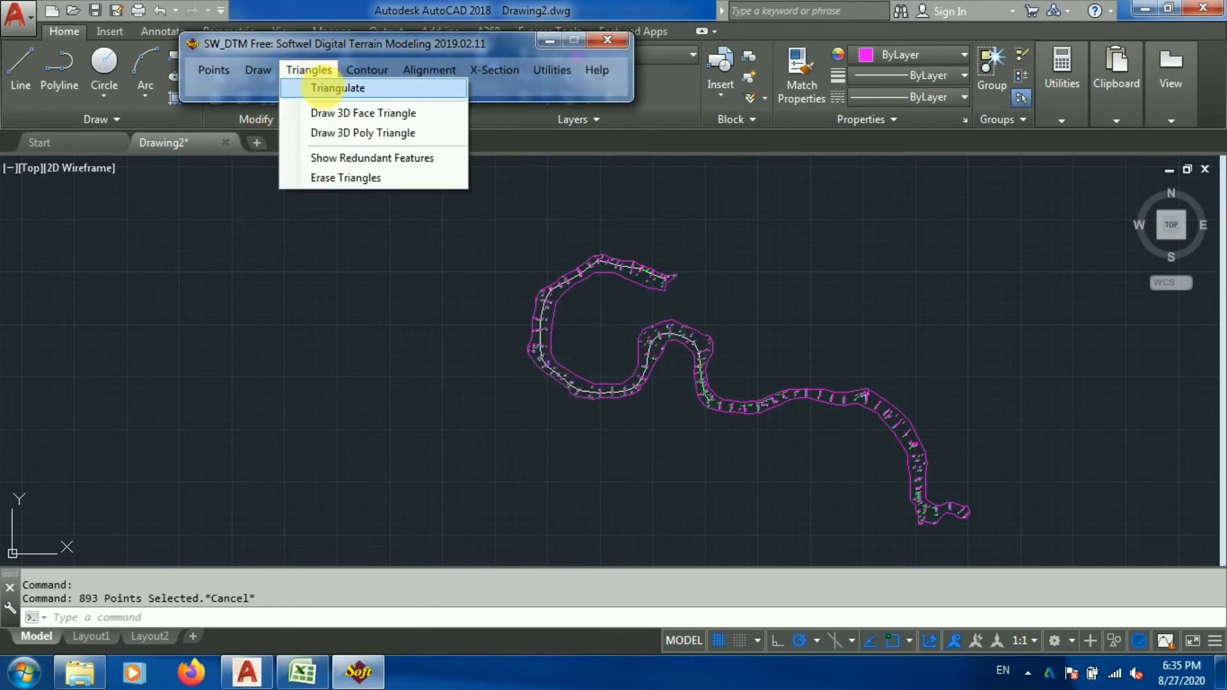
Step: Triangulate the processed points, then draw round contours at 1.00 interval with 5.00 majors
{"action": "left_click", "coordinate": [313, 85]}
{"action": "left_click", "coordinate": [708, 403]}
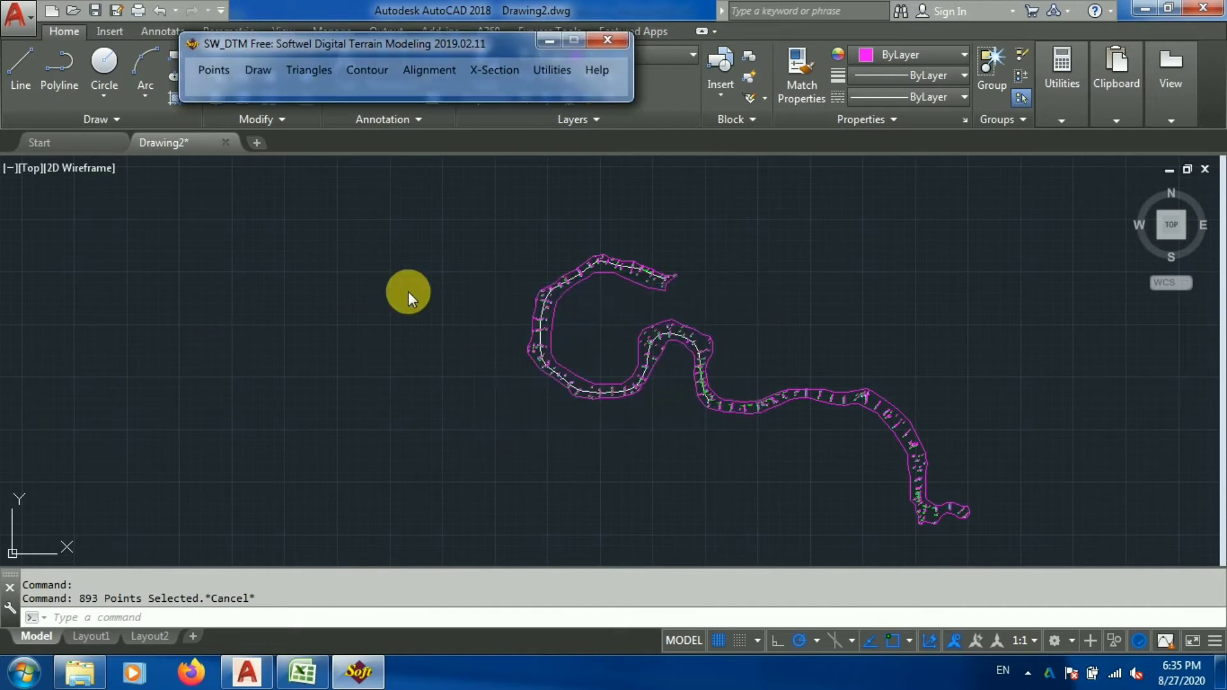
{"action": "left_click", "coordinate": [362, 71]}
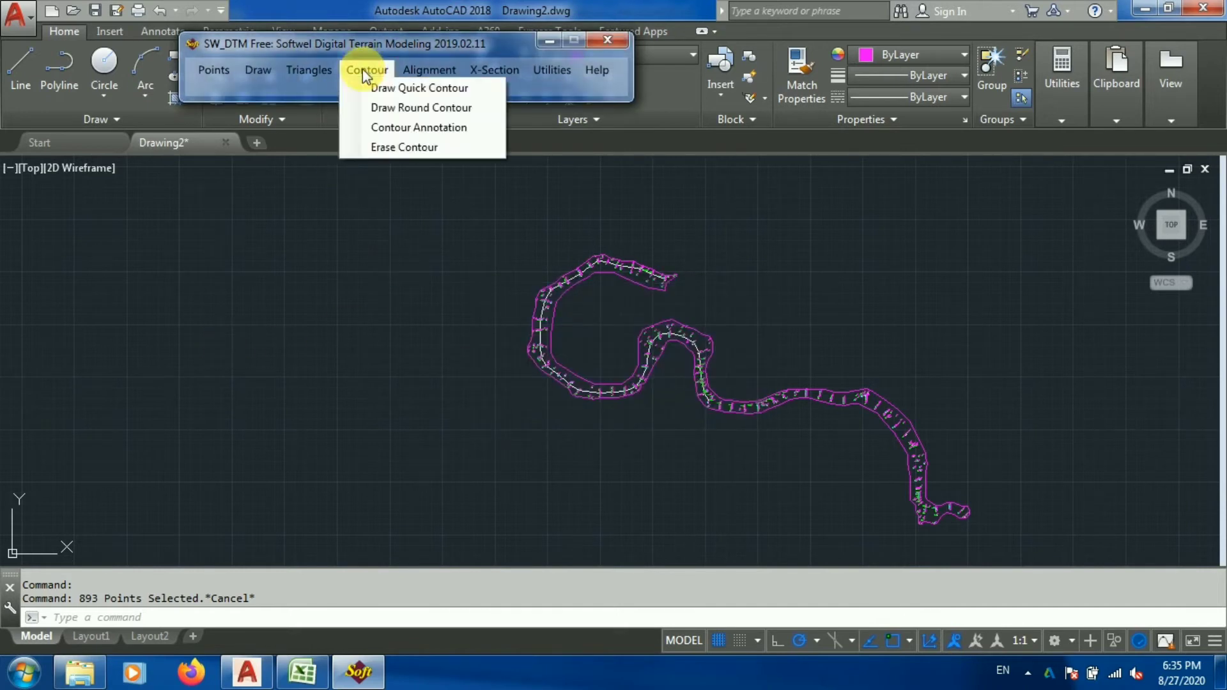
{"action": "left_click", "coordinate": [395, 109]}
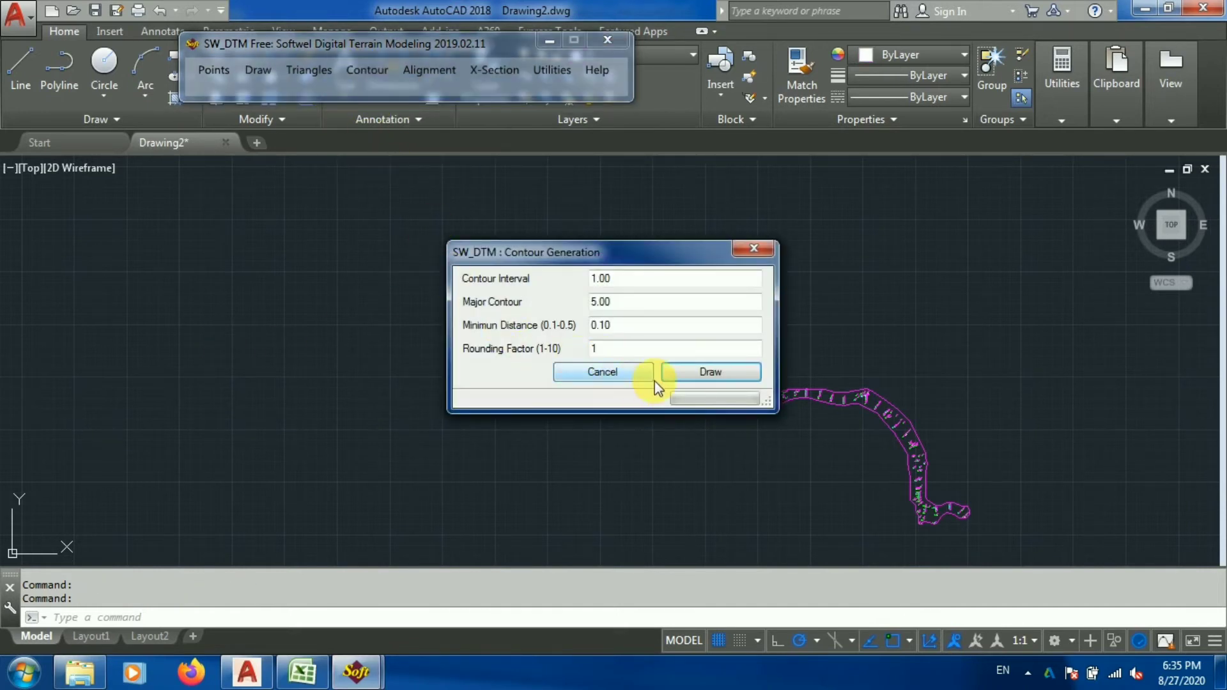
{"action": "left_click", "coordinate": [696, 375]}
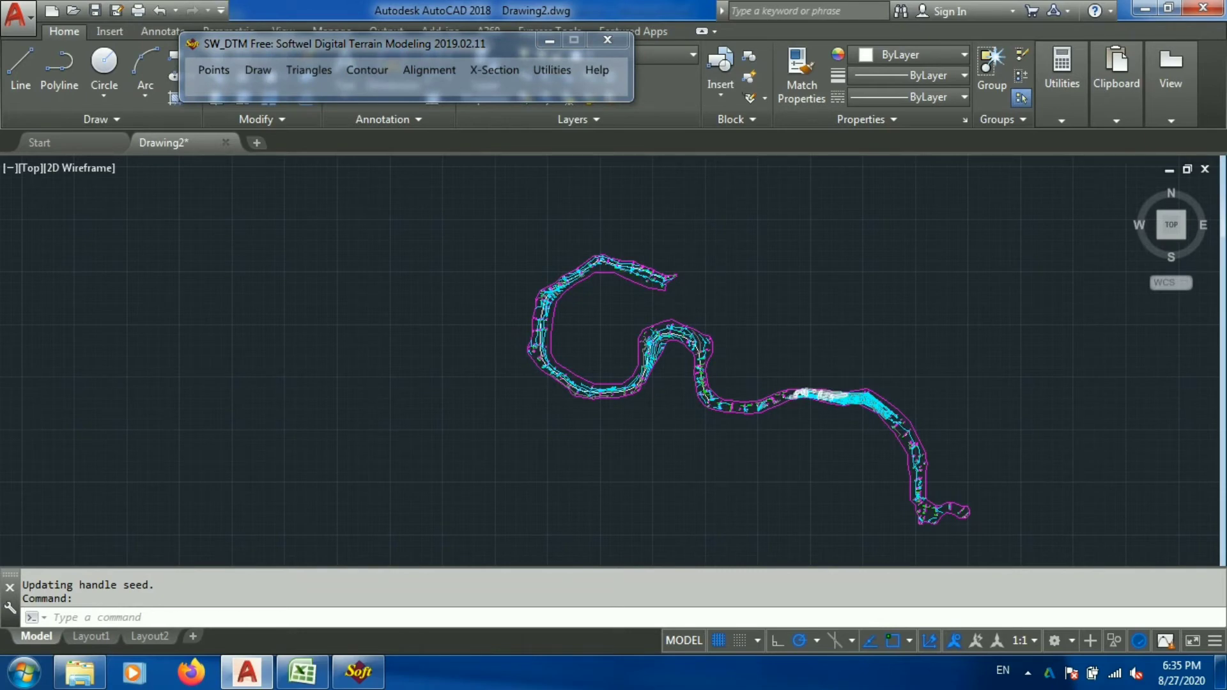
{"action": "scroll", "coordinate": [854, 377], "scroll_direction": "up", "scroll_amount": 8}
{"action": "scroll", "coordinate": [857, 395], "scroll_direction": "up", "scroll_amount": 2}
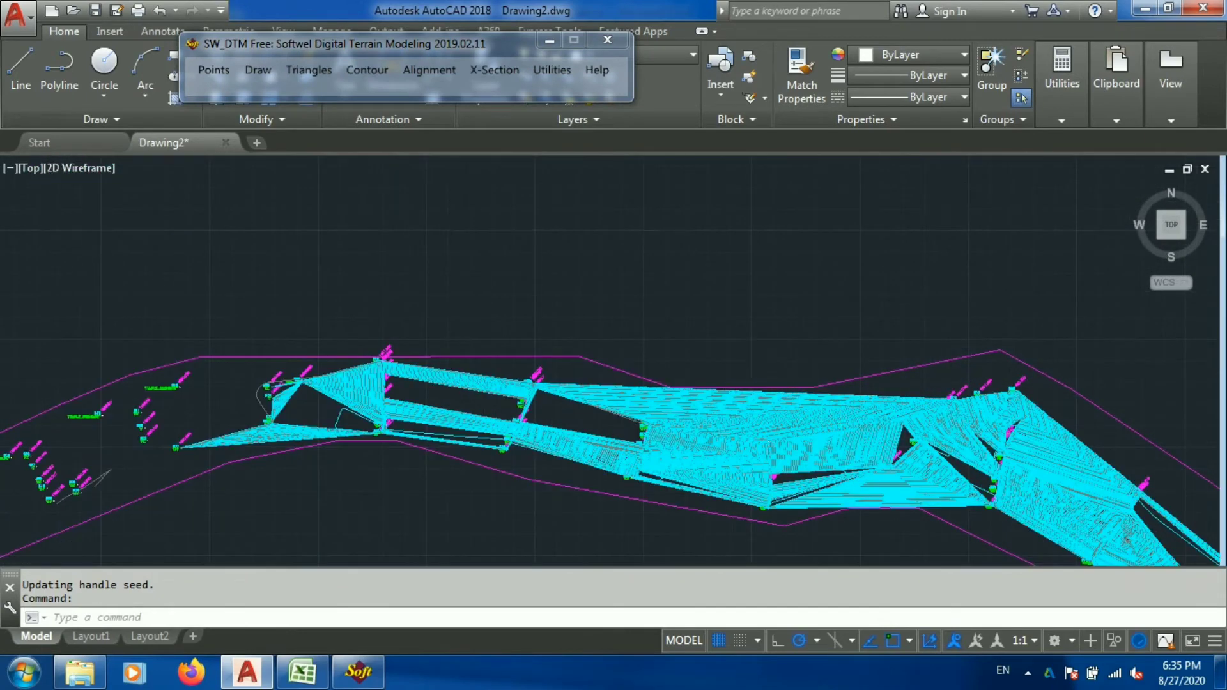
{"action": "scroll", "coordinate": [737, 335], "scroll_direction": "down", "scroll_amount": 10}
{"action": "scroll", "coordinate": [544, 280], "scroll_direction": "up", "scroll_amount": 6}
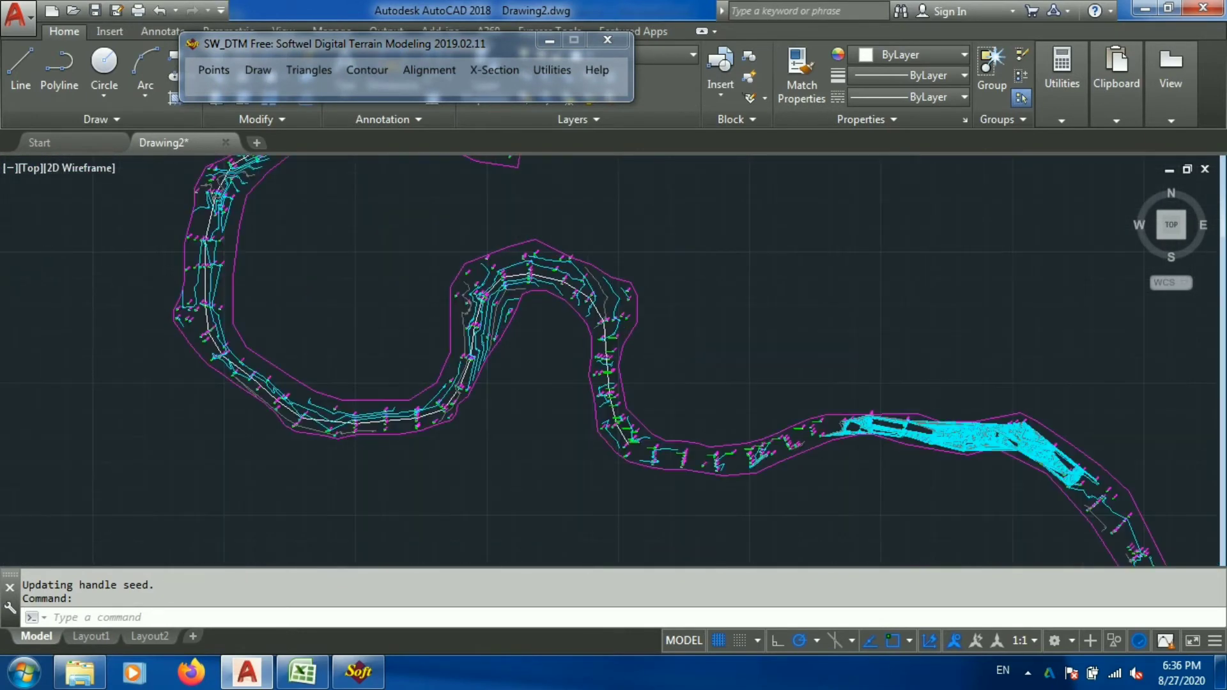
{"action": "scroll", "coordinate": [641, 311], "scroll_direction": "down", "scroll_amount": 2}
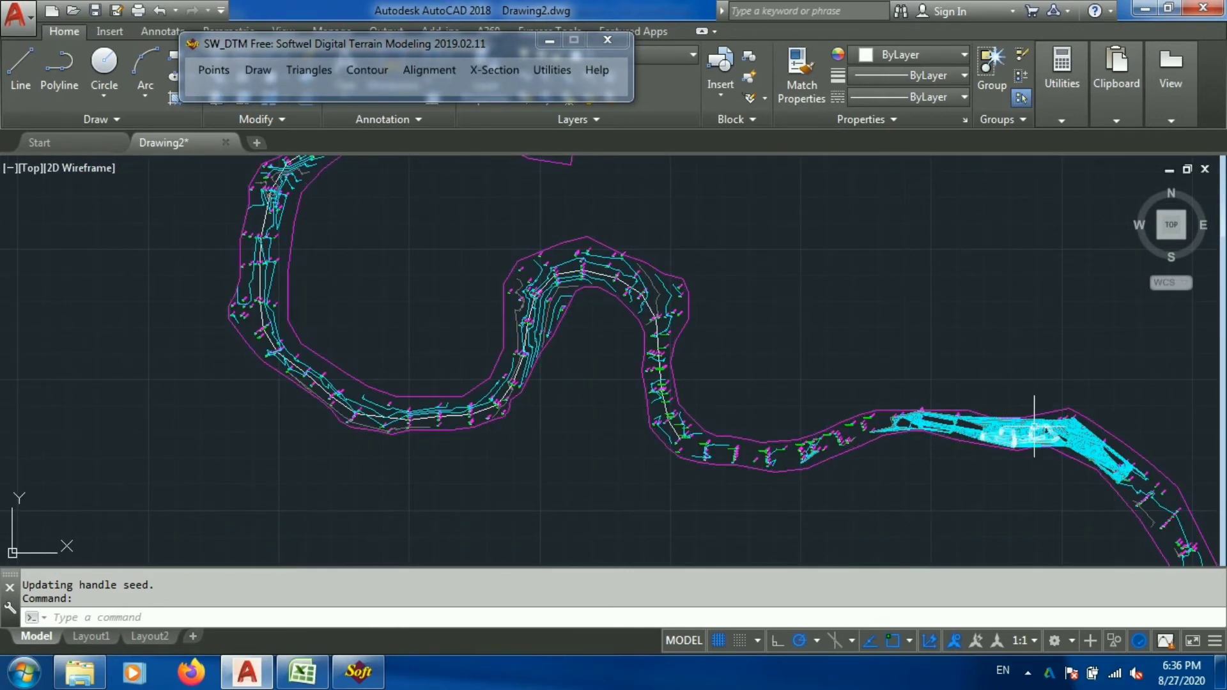
{"action": "scroll", "coordinate": [684, 418], "scroll_direction": "down", "scroll_amount": 2}
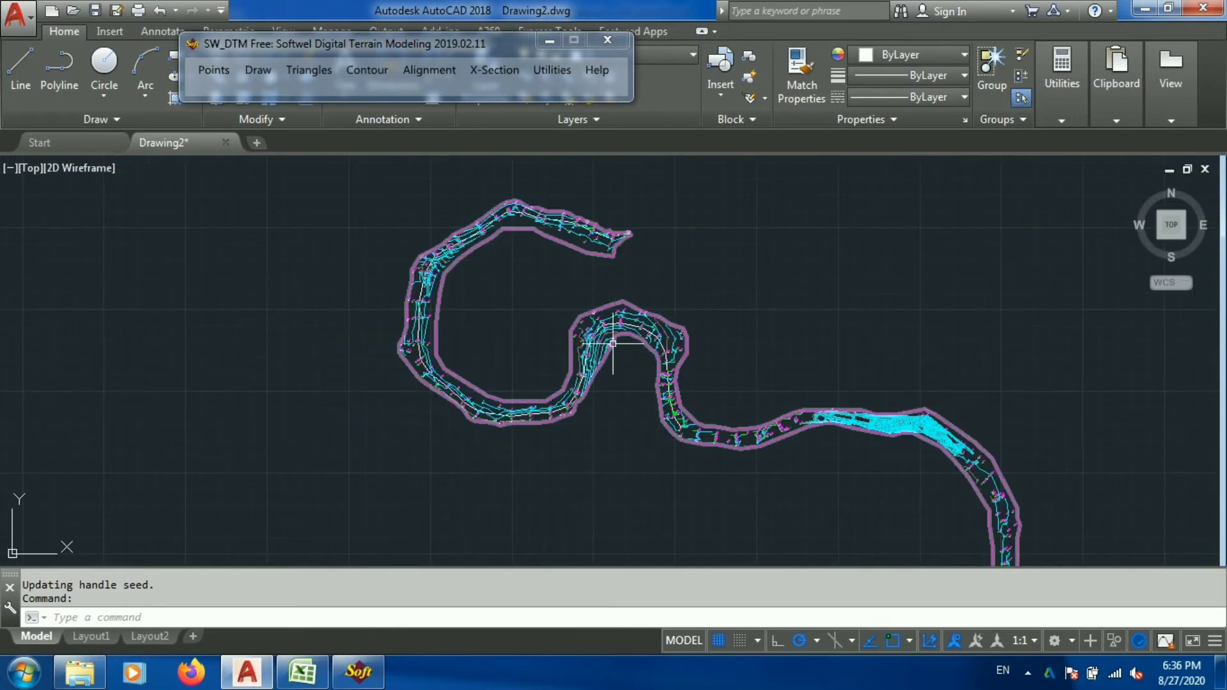
{"action": "scroll", "coordinate": [412, 268], "scroll_direction": "up", "scroll_amount": 5}
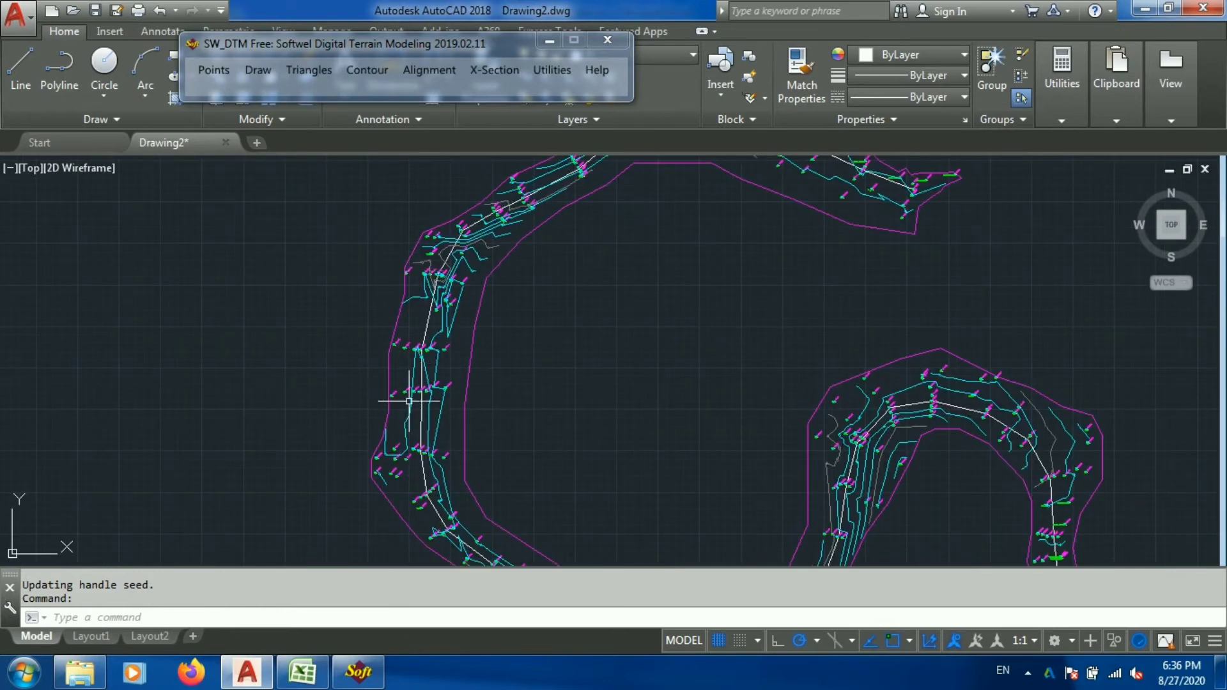
{"action": "scroll", "coordinate": [409, 401], "scroll_direction": "down", "scroll_amount": 4}
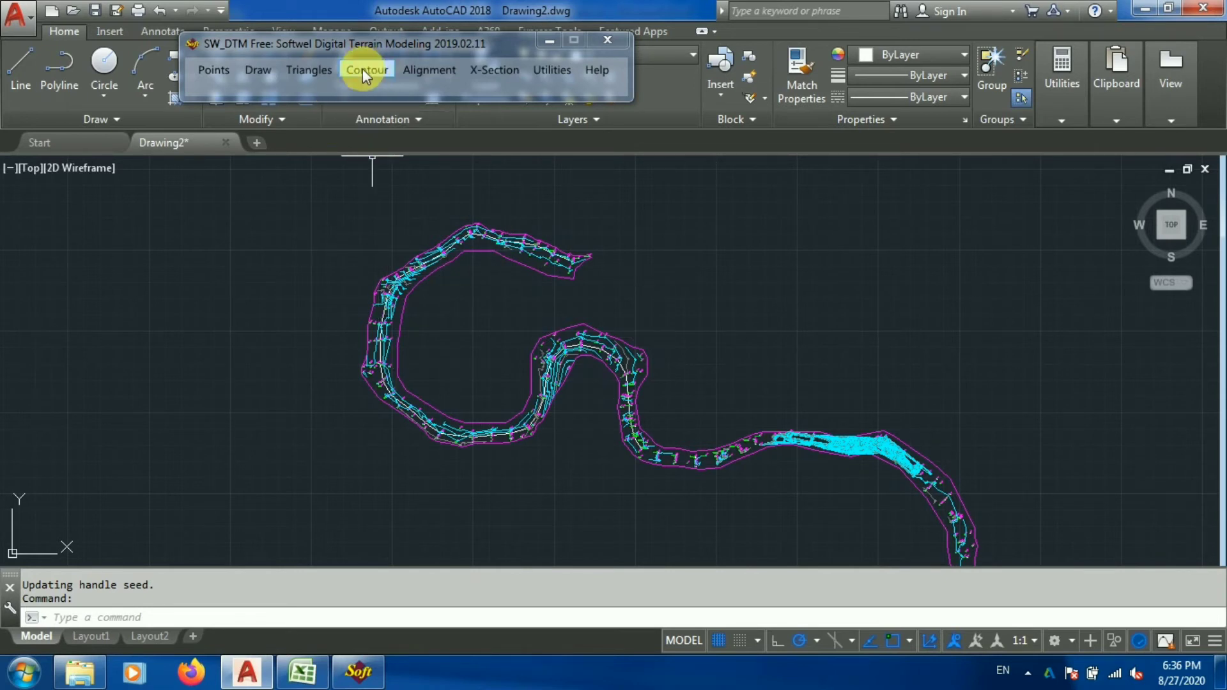
Step: Start drawing the road alignment polyline at survey point 57
{"action": "left_click", "coordinate": [430, 69]}
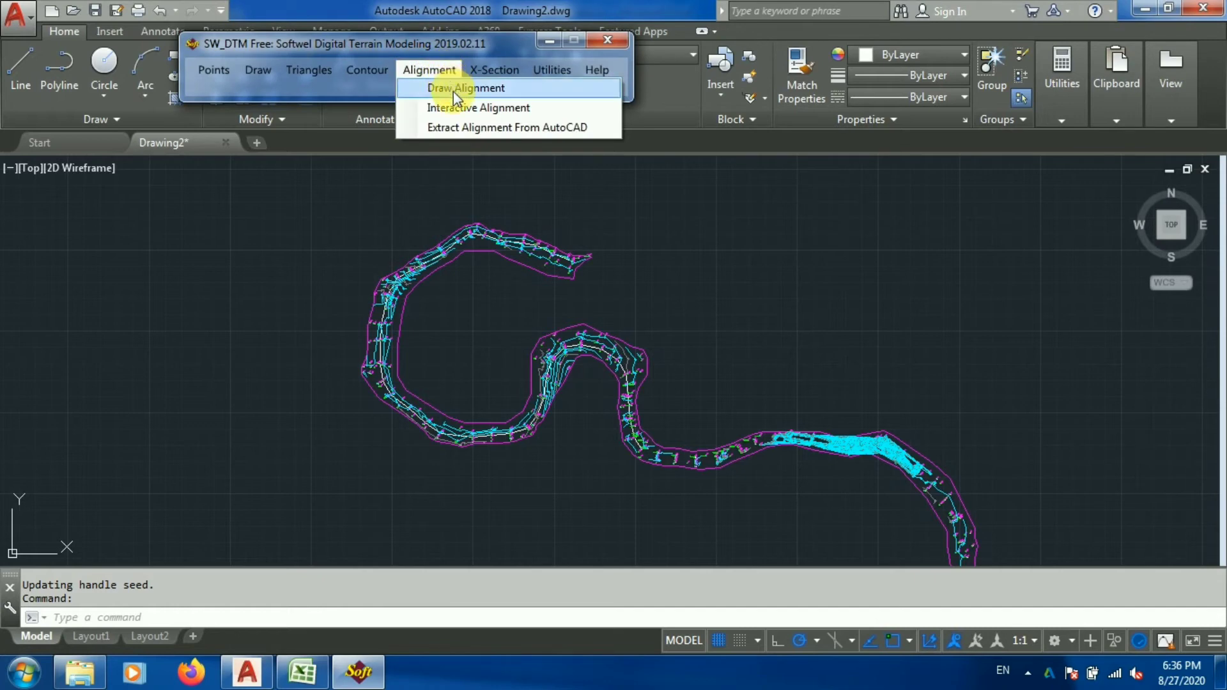
{"action": "left_click", "coordinate": [454, 91]}
{"action": "scroll", "coordinate": [507, 234], "scroll_direction": "up", "scroll_amount": 5}
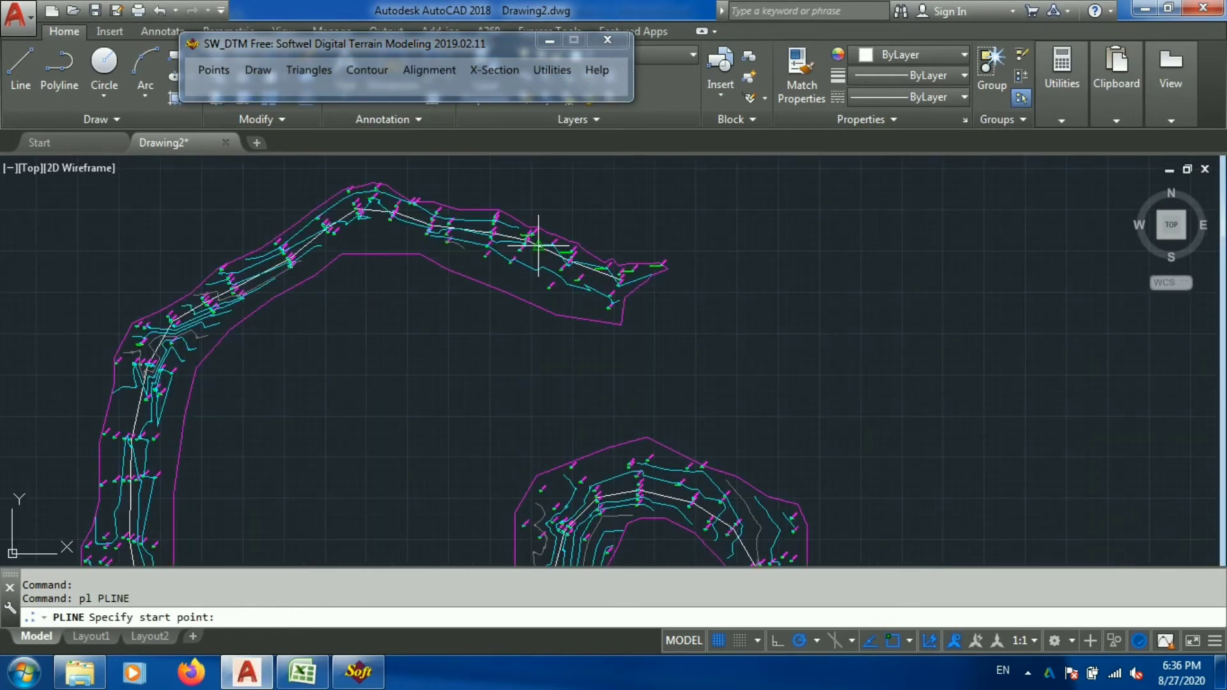
{"action": "scroll", "coordinate": [831, 369], "scroll_direction": "up", "scroll_amount": 5}
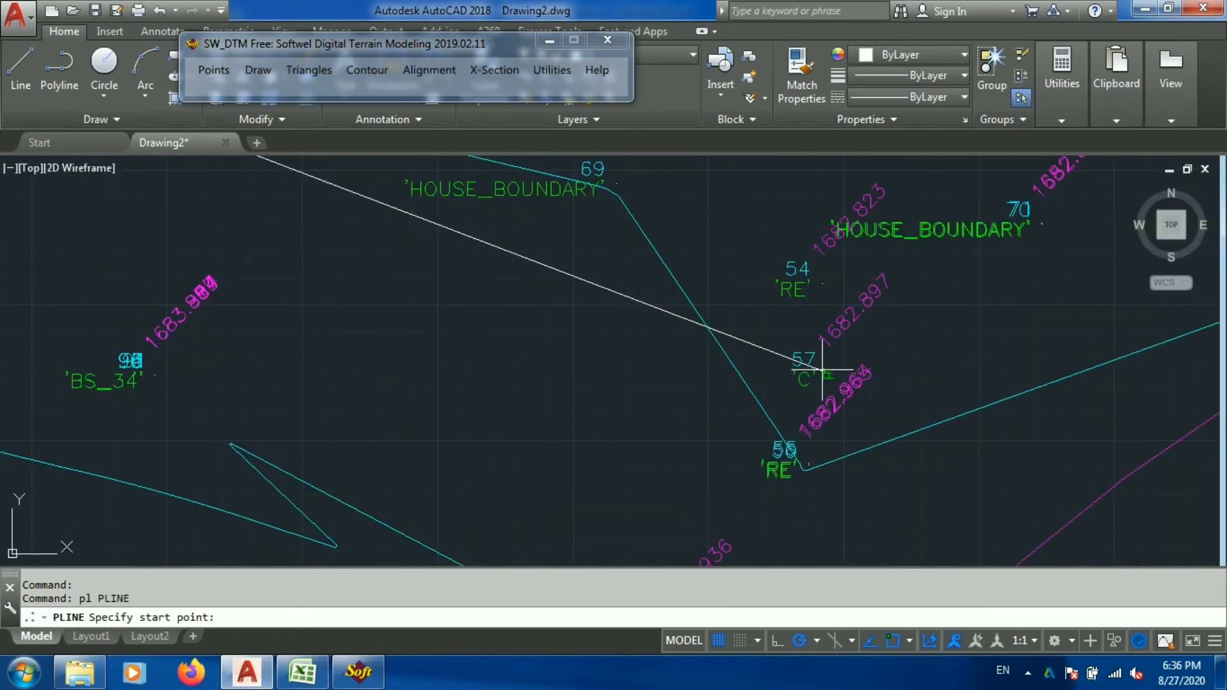
{"action": "scroll", "coordinate": [669, 320], "scroll_direction": "down", "scroll_amount": 5}
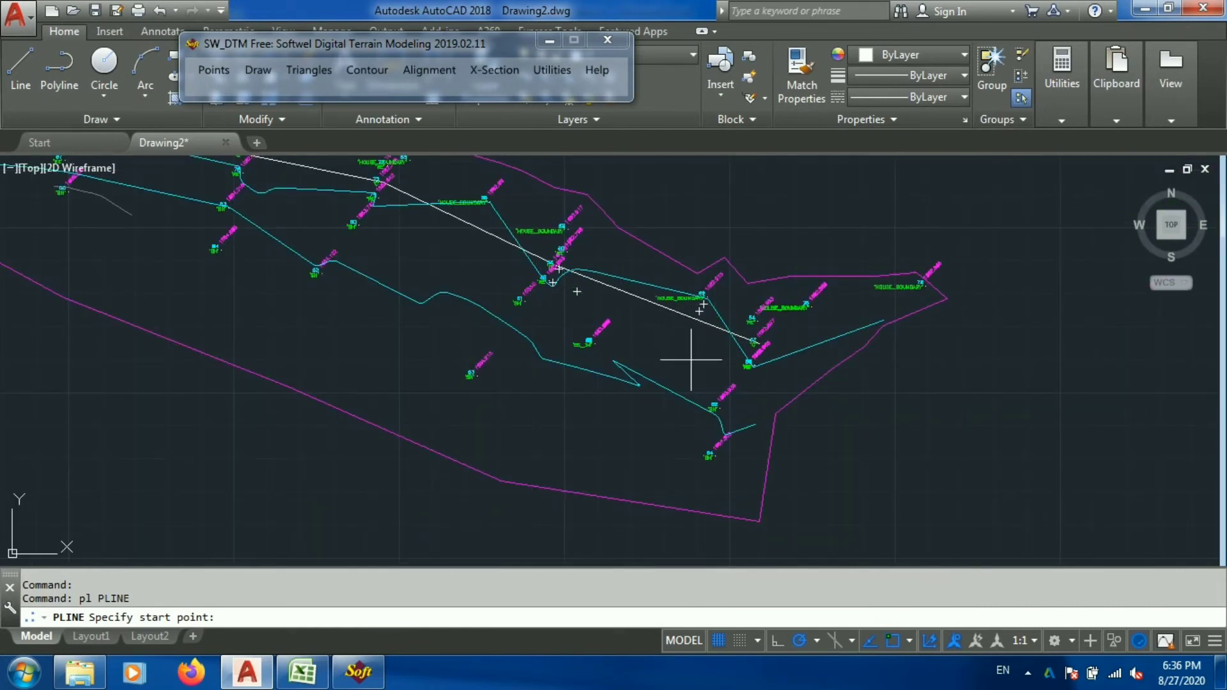
{"action": "scroll", "coordinate": [699, 356], "scroll_direction": "down", "scroll_amount": 2}
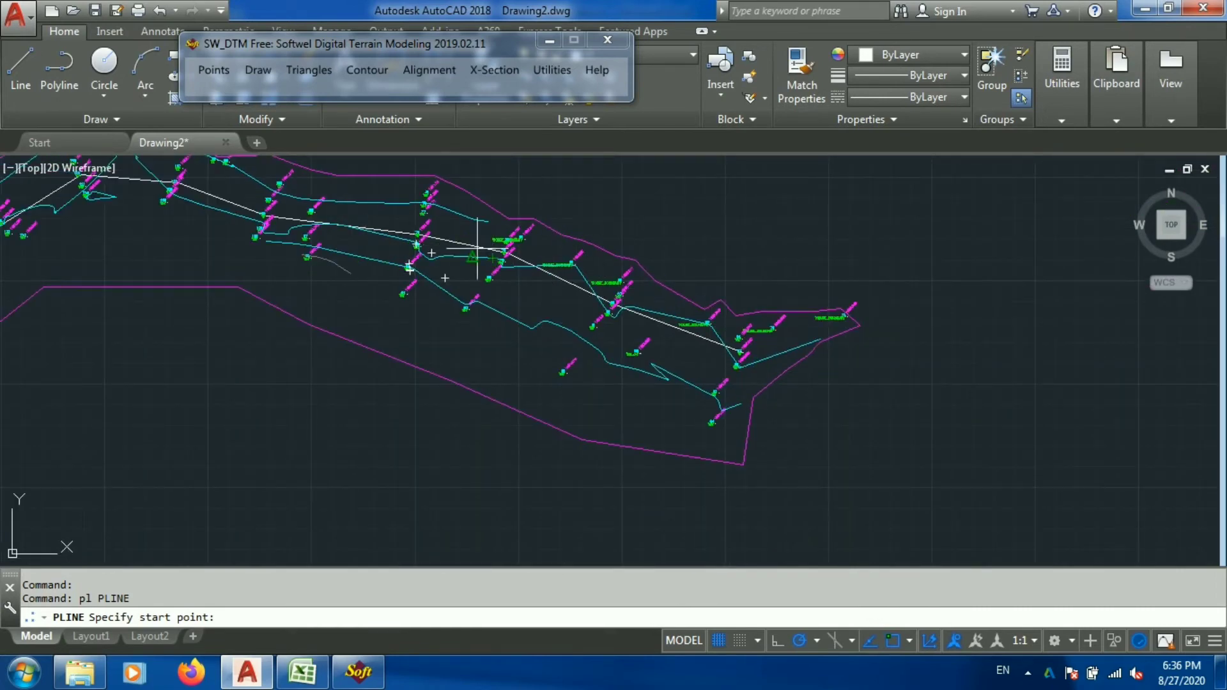
{"action": "scroll", "coordinate": [737, 340], "scroll_direction": "up", "scroll_amount": 3}
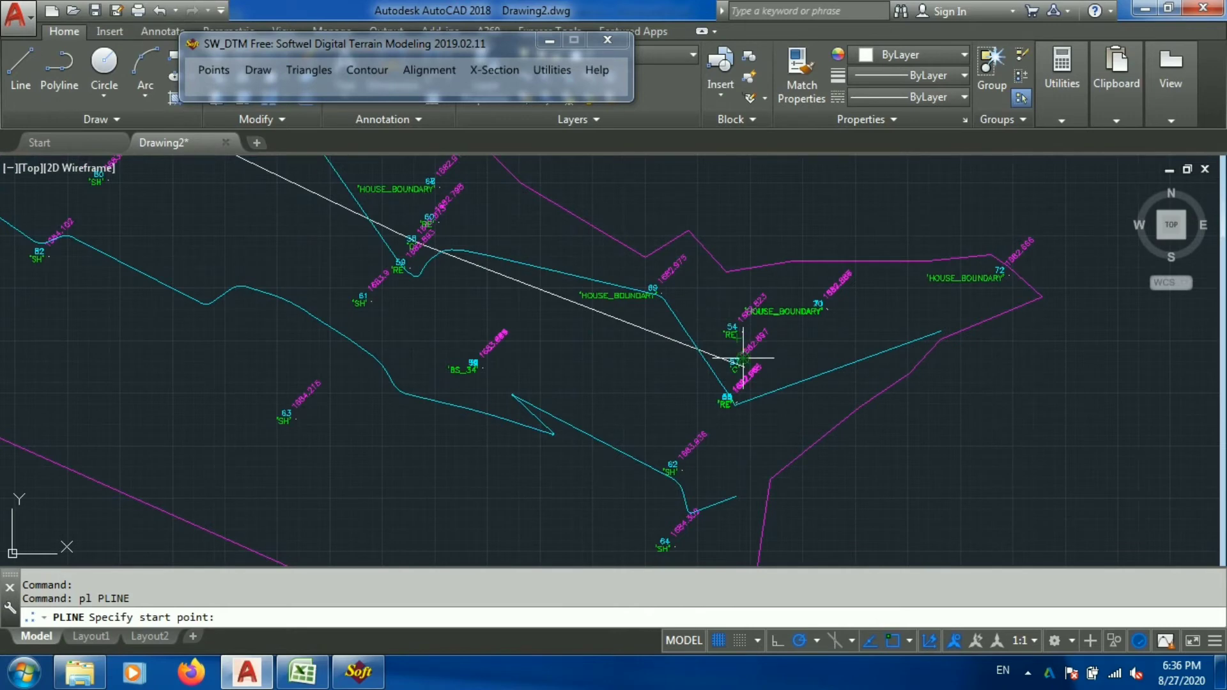
{"action": "scroll", "coordinate": [743, 358], "scroll_direction": "up", "scroll_amount": 5}
{"action": "left_click", "coordinate": [739, 403]}
{"action": "scroll", "coordinate": [882, 466], "scroll_direction": "down", "scroll_amount": 6}
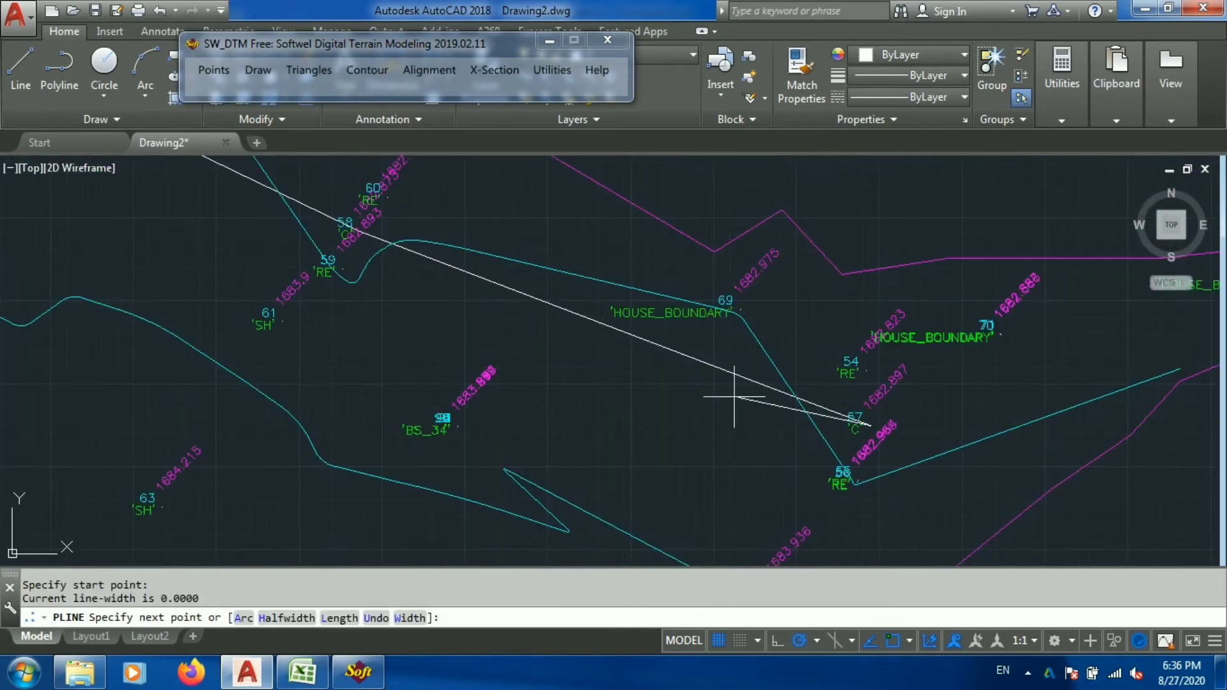
{"action": "scroll", "coordinate": [358, 217], "scroll_direction": "up", "scroll_amount": 6}
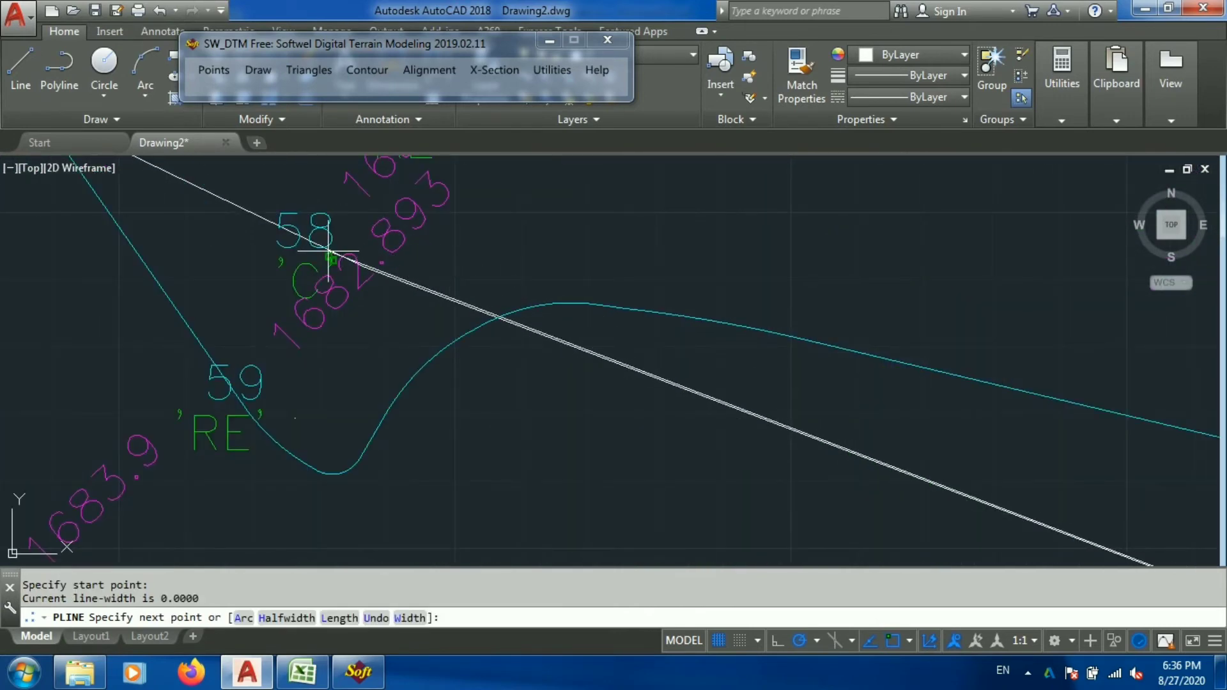
Step: Add alignment vertices at points 58, 75, 78 and 123
{"action": "left_click", "coordinate": [358, 262]}
{"action": "scroll", "coordinate": [376, 249], "scroll_direction": "down", "scroll_amount": 6}
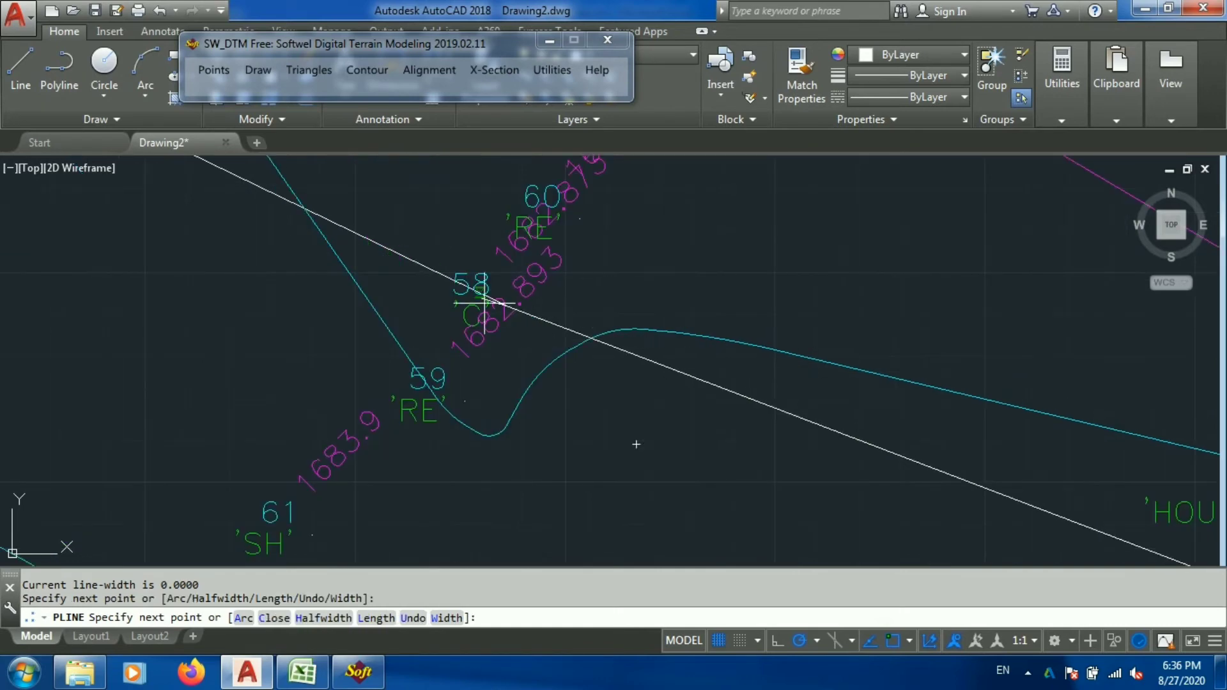
{"action": "left_click", "coordinate": [376, 250]}
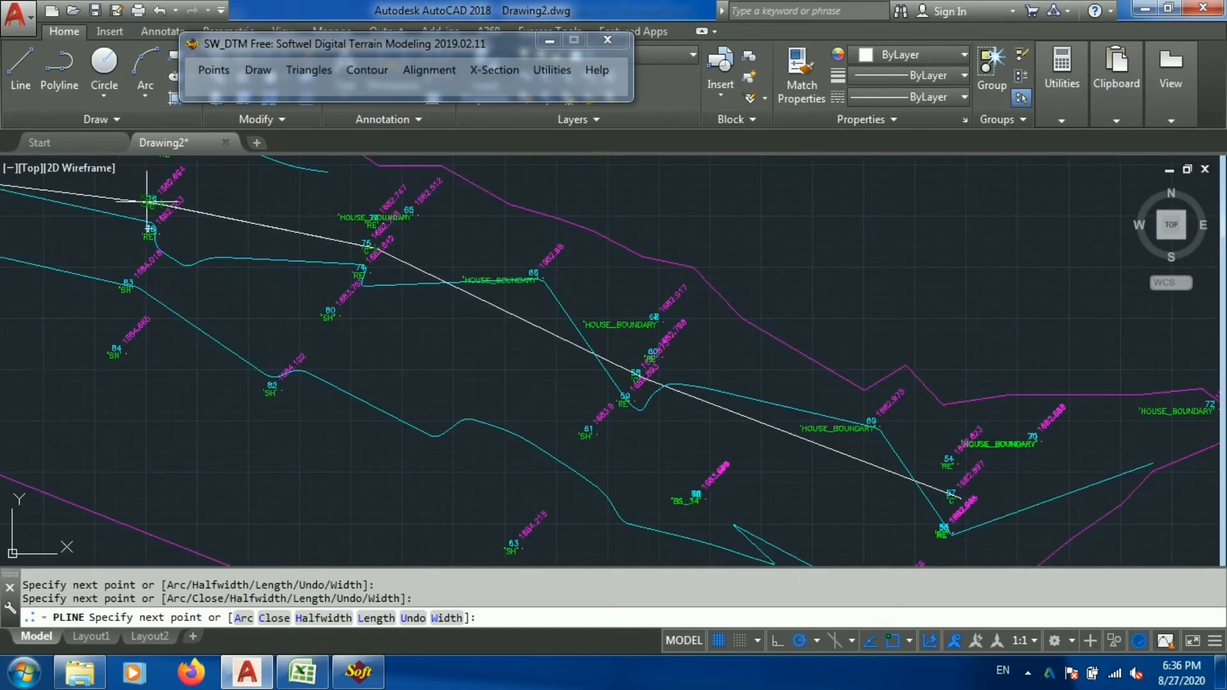
{"action": "left_click", "coordinate": [161, 204]}
{"action": "scroll", "coordinate": [161, 205], "scroll_direction": "down", "scroll_amount": 5}
{"action": "scroll", "coordinate": [726, 274], "scroll_direction": "up", "scroll_amount": 5}
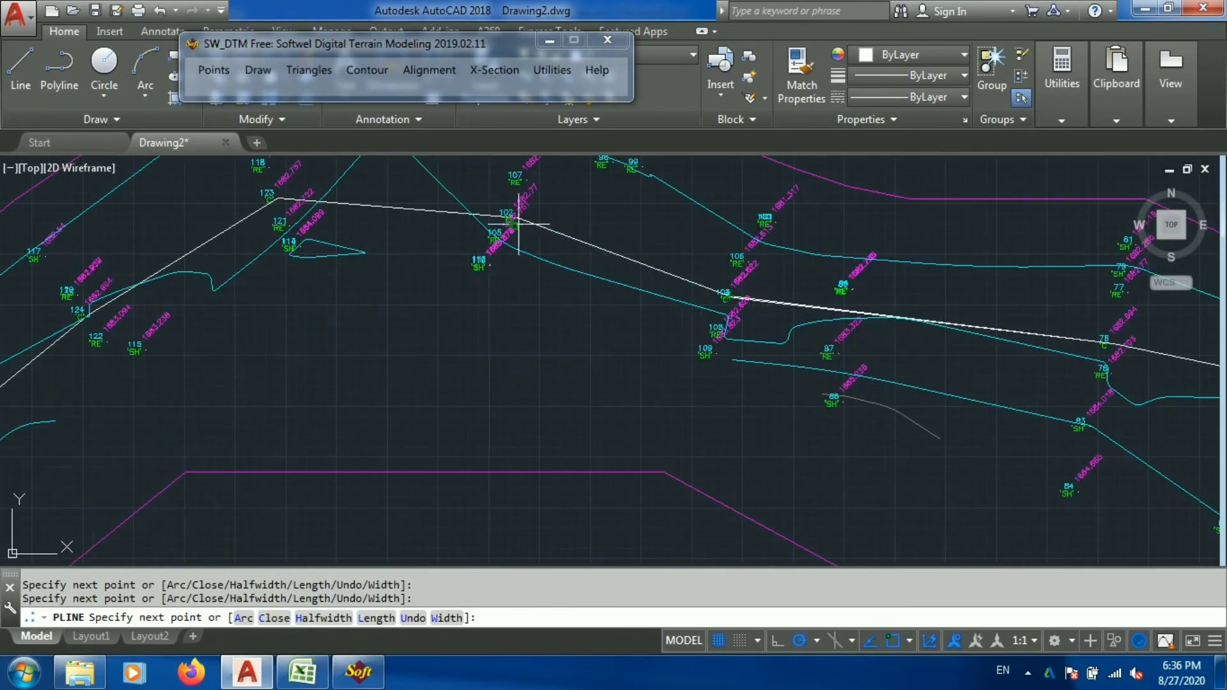
{"action": "left_click", "coordinate": [283, 199]}
{"action": "scroll", "coordinate": [285, 201], "scroll_direction": "down", "scroll_amount": 5}
{"action": "scroll", "coordinate": [275, 246], "scroll_direction": "up", "scroll_amount": 5}
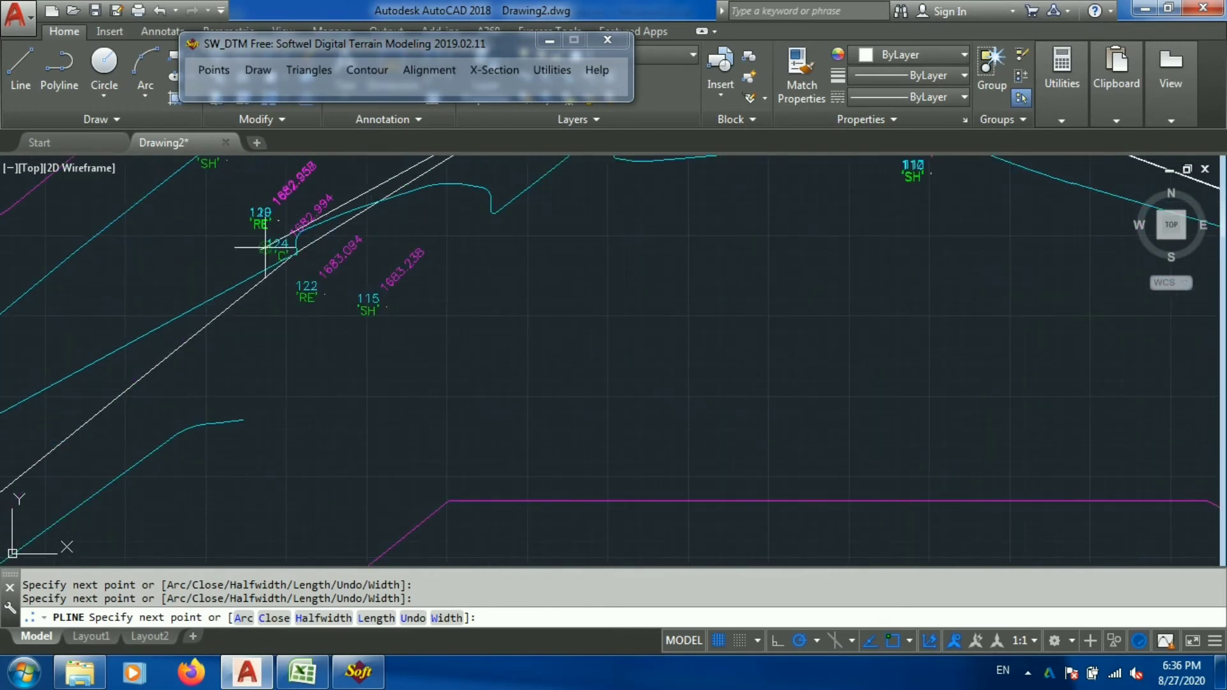
Step: Continue the centerline through centre points 124, 126 and 150
{"action": "left_click", "coordinate": [291, 249]}
{"action": "scroll", "coordinate": [439, 205], "scroll_direction": "down", "scroll_amount": 5}
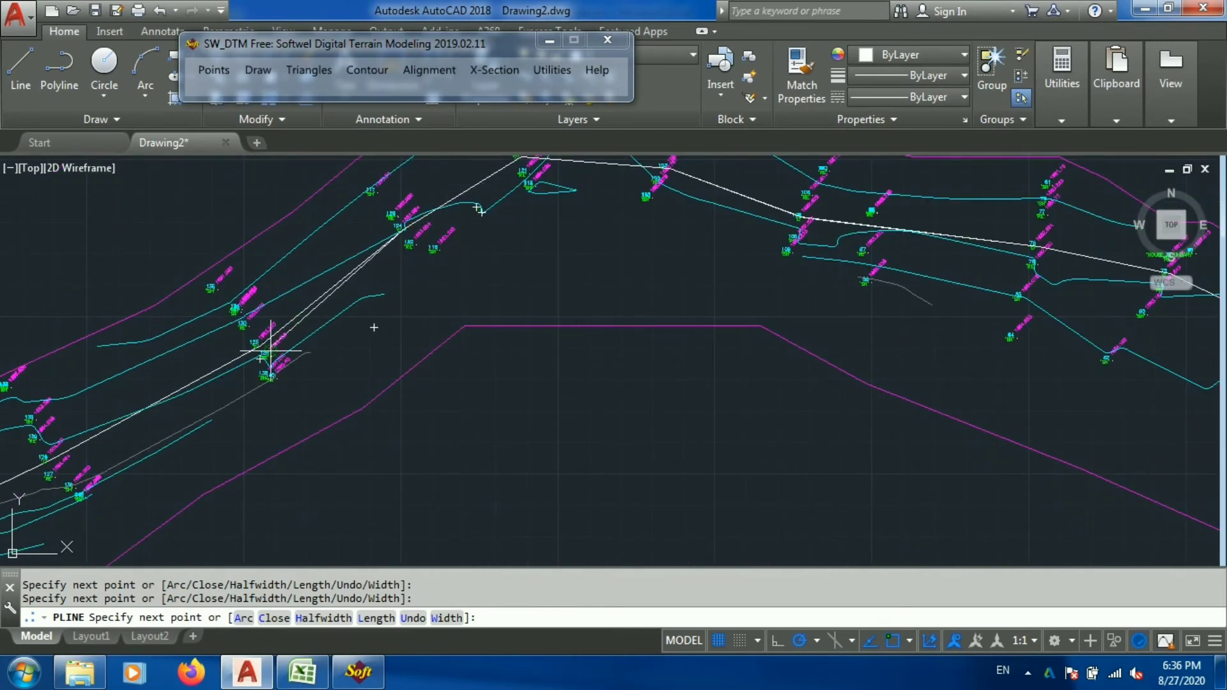
{"action": "scroll", "coordinate": [274, 335], "scroll_direction": "up", "scroll_amount": 3}
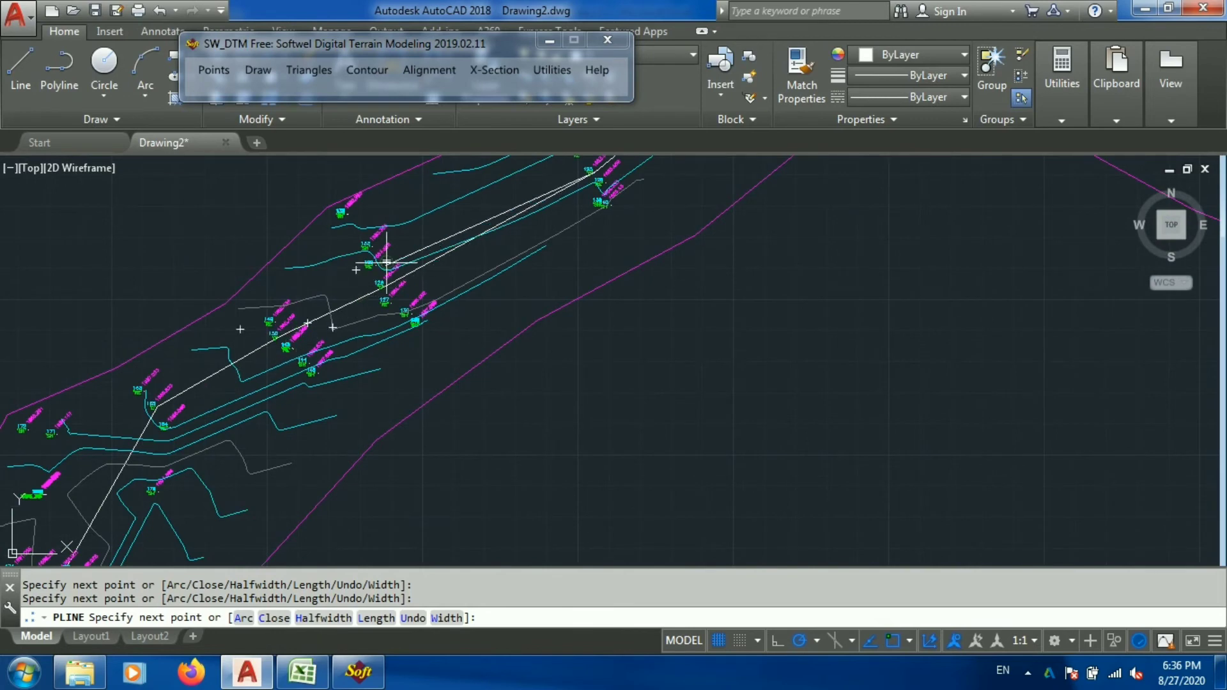
{"action": "scroll", "coordinate": [409, 256], "scroll_direction": "up", "scroll_amount": 4}
{"action": "left_click", "coordinate": [353, 332]}
{"action": "scroll", "coordinate": [355, 323], "scroll_direction": "down", "scroll_amount": 5}
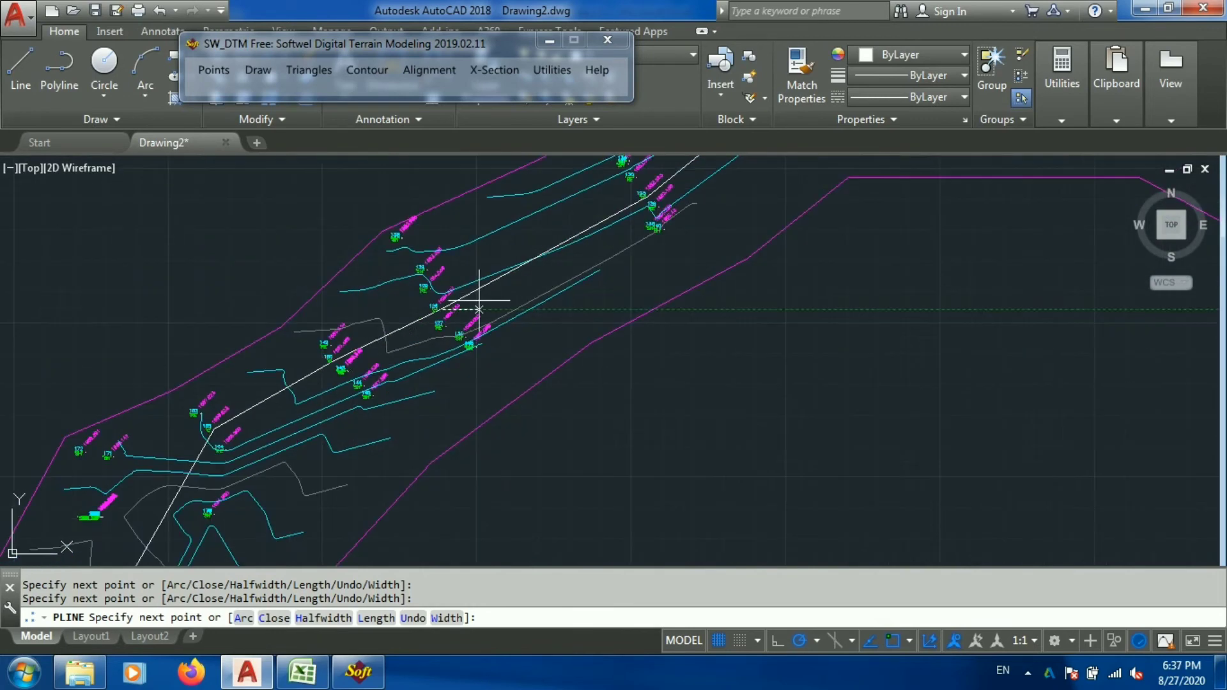
{"action": "scroll", "coordinate": [319, 353], "scroll_direction": "up", "scroll_amount": 4}
{"action": "left_click", "coordinate": [320, 353]}
{"action": "scroll", "coordinate": [505, 313], "scroll_direction": "down", "scroll_amount": 4}
{"action": "scroll", "coordinate": [281, 435], "scroll_direction": "up", "scroll_amount": 4}
Step: Continue the centerline through points 165, 166, 207 and 208
{"action": "left_click", "coordinate": [248, 429]}
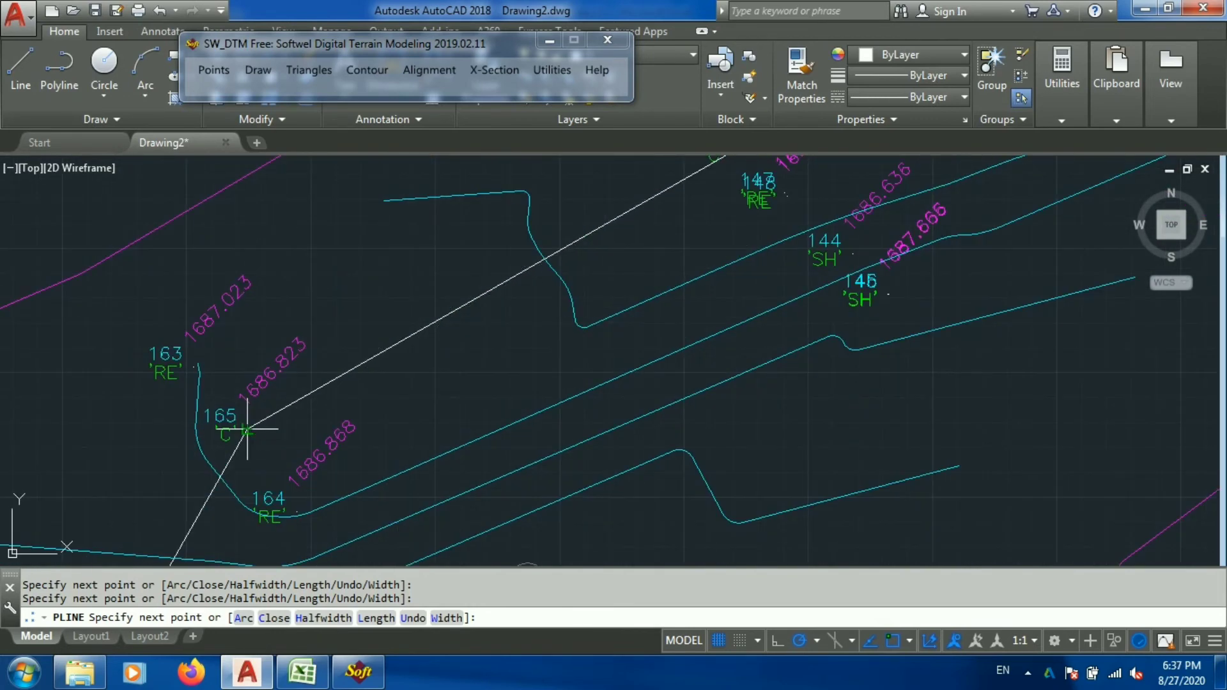
{"action": "scroll", "coordinate": [492, 284], "scroll_direction": "down", "scroll_amount": 6}
{"action": "scroll", "coordinate": [392, 436], "scroll_direction": "up", "scroll_amount": 3}
{"action": "left_click", "coordinate": [336, 497]}
{"action": "scroll", "coordinate": [335, 497], "scroll_direction": "down", "scroll_amount": 5}
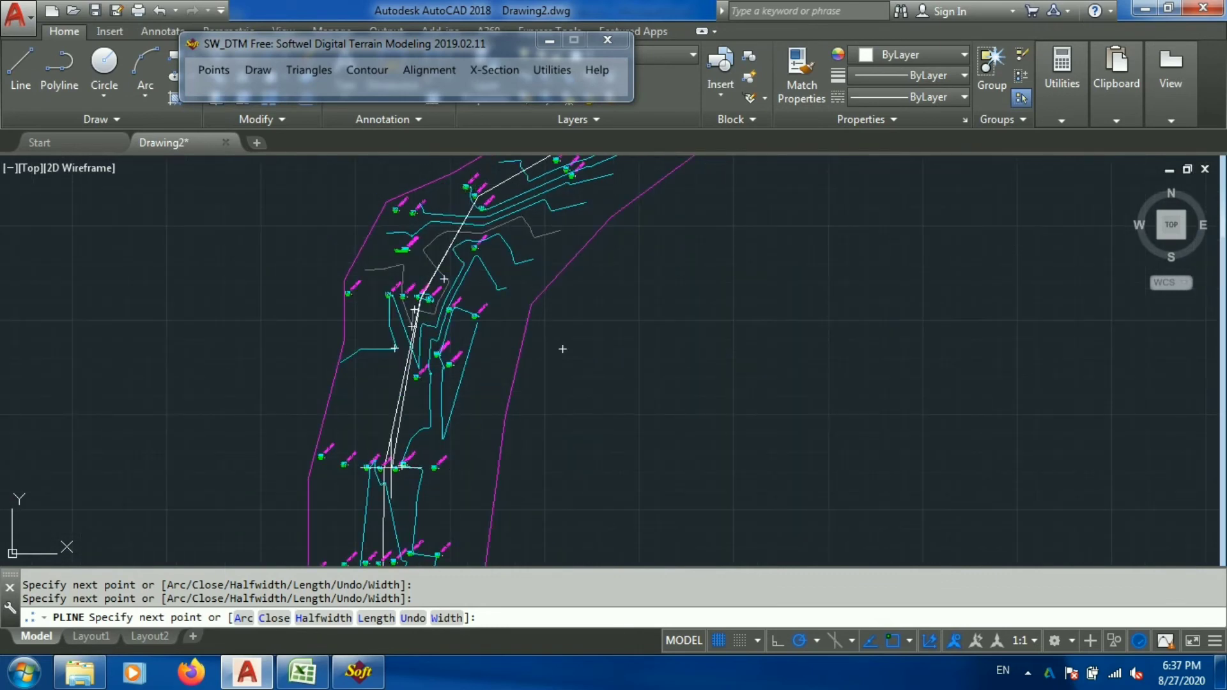
{"action": "scroll", "coordinate": [377, 408], "scroll_direction": "up", "scroll_amount": 4}
{"action": "left_click", "coordinate": [377, 408]}
{"action": "scroll", "coordinate": [377, 408], "scroll_direction": "down", "scroll_amount": 4}
{"action": "scroll", "coordinate": [356, 289], "scroll_direction": "up", "scroll_amount": 4}
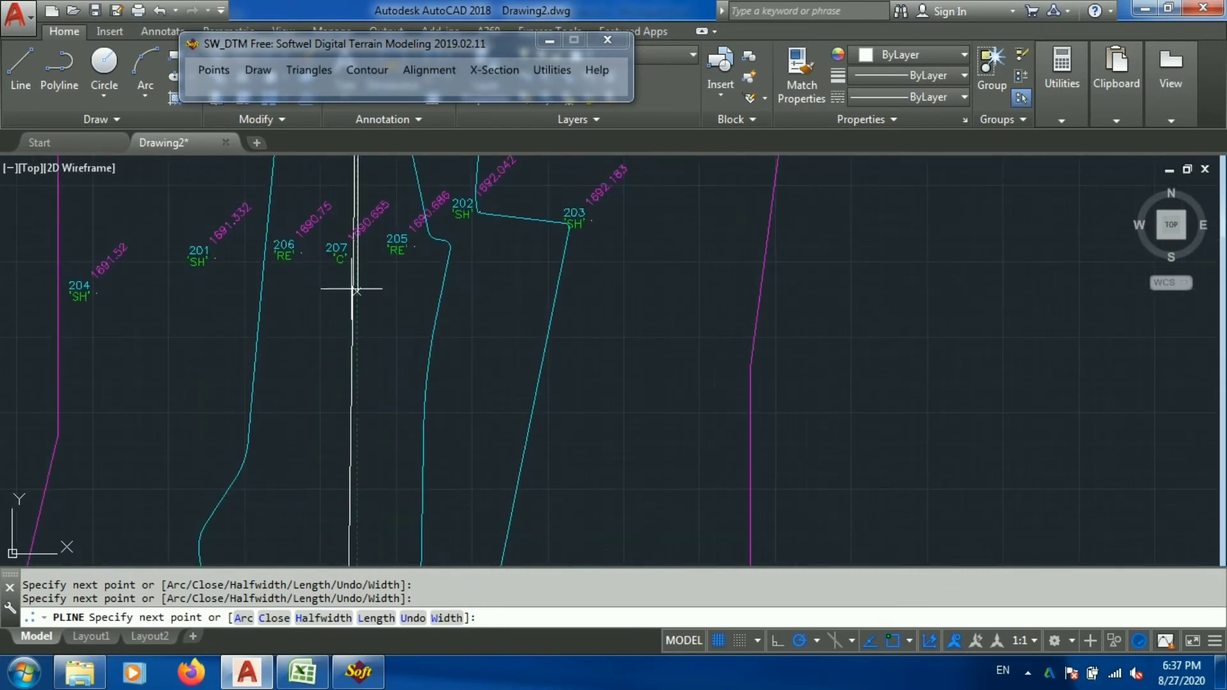
{"action": "left_click", "coordinate": [355, 251]}
{"action": "scroll", "coordinate": [337, 165], "scroll_direction": "down", "scroll_amount": 4}
{"action": "scroll", "coordinate": [333, 328], "scroll_direction": "up", "scroll_amount": 4}
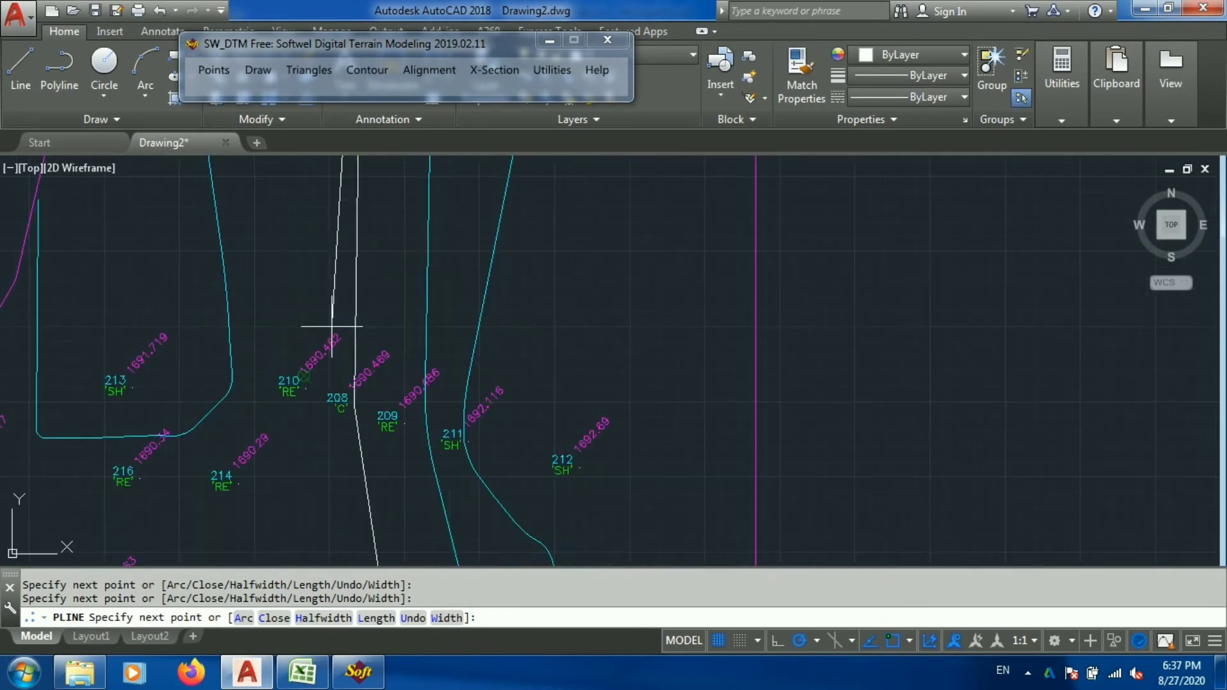
{"action": "left_click", "coordinate": [355, 407]}
{"action": "scroll", "coordinate": [354, 407], "scroll_direction": "down", "scroll_amount": 4}
Step: Fix the next two centerline vertices on centre points while panning along the road
{"action": "scroll", "coordinate": [529, 313], "scroll_direction": "down", "scroll_amount": 6}
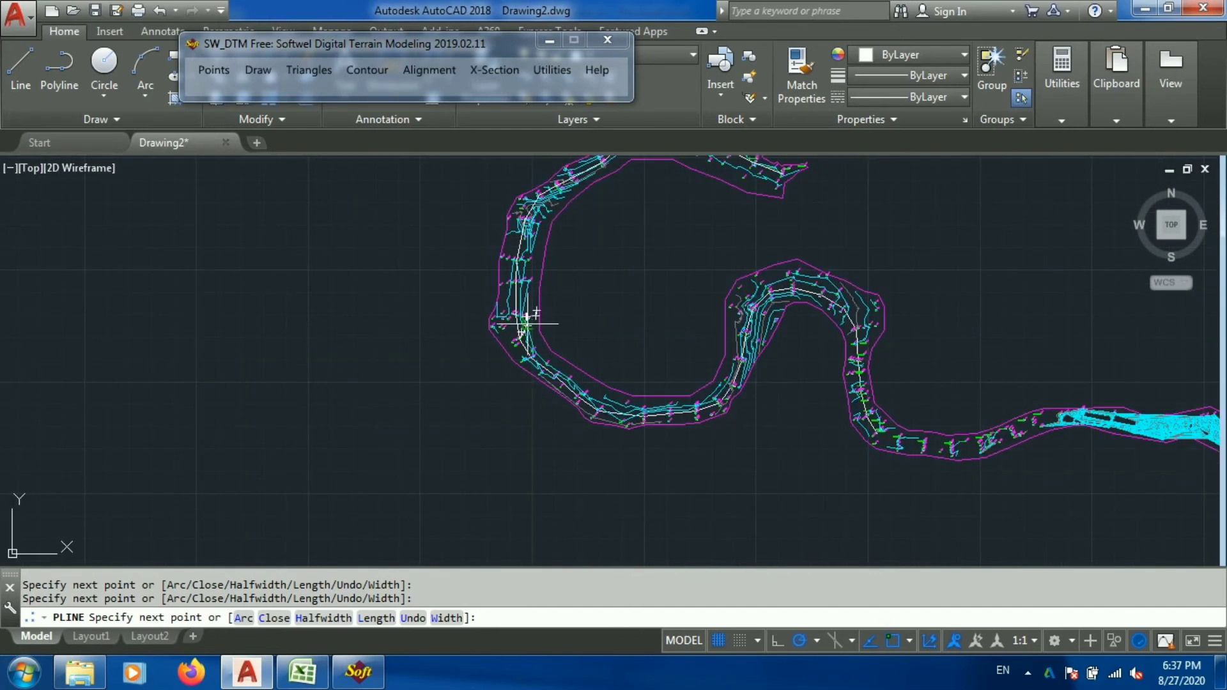
{"action": "scroll", "coordinate": [532, 356], "scroll_direction": "up", "scroll_amount": 8}
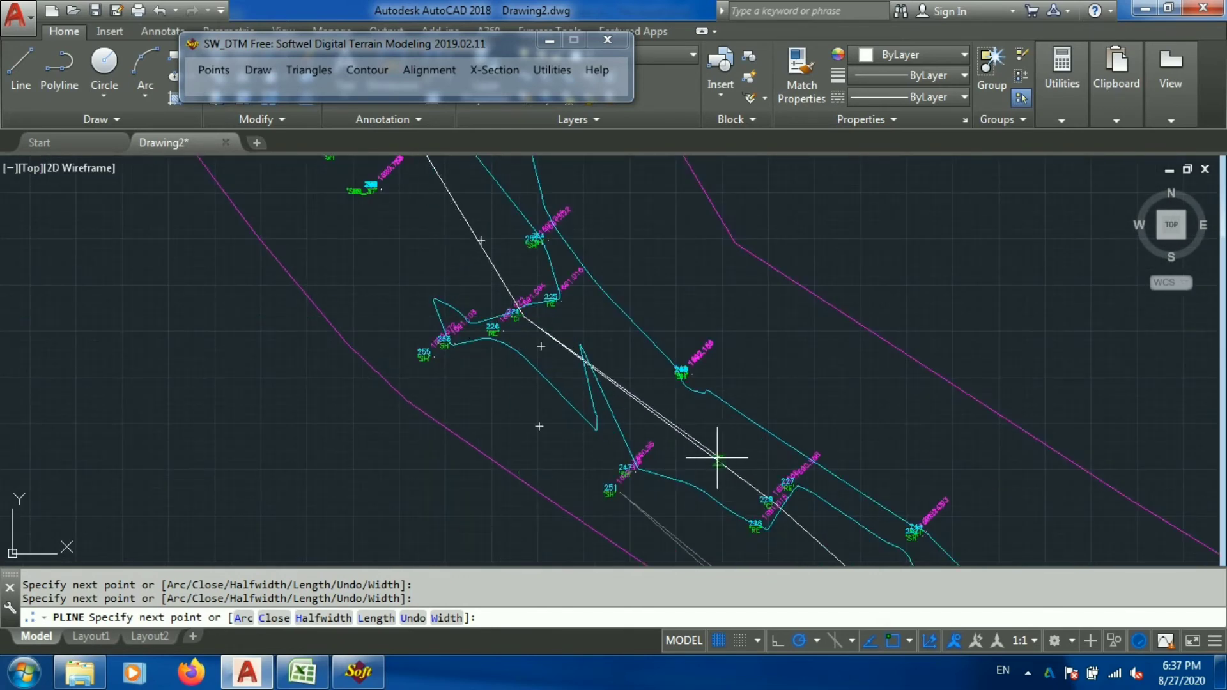
{"action": "scroll", "coordinate": [688, 474], "scroll_direction": "down", "scroll_amount": 3}
{"action": "scroll", "coordinate": [739, 505], "scroll_direction": "up", "scroll_amount": 3}
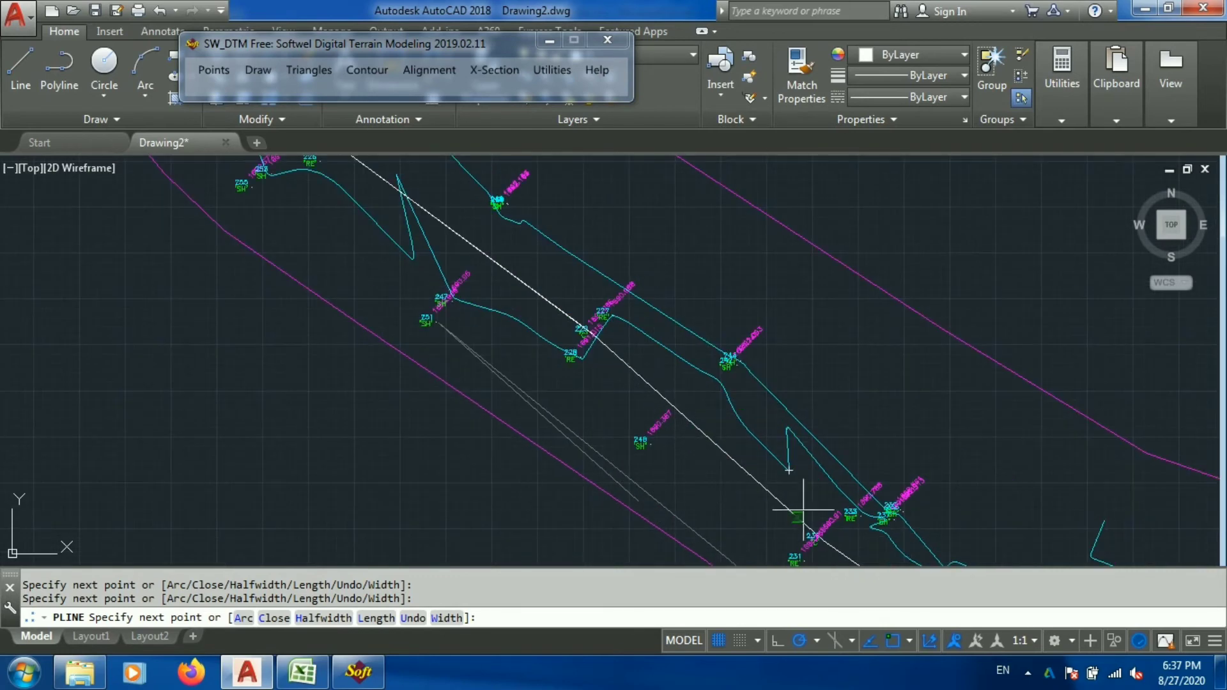
{"action": "left_click", "coordinate": [820, 539]}
{"action": "scroll", "coordinate": [819, 539], "scroll_direction": "down", "scroll_amount": 2}
{"action": "middle_click_drag", "start_coordinate": [819, 539], "coordinate": [530, 364]}
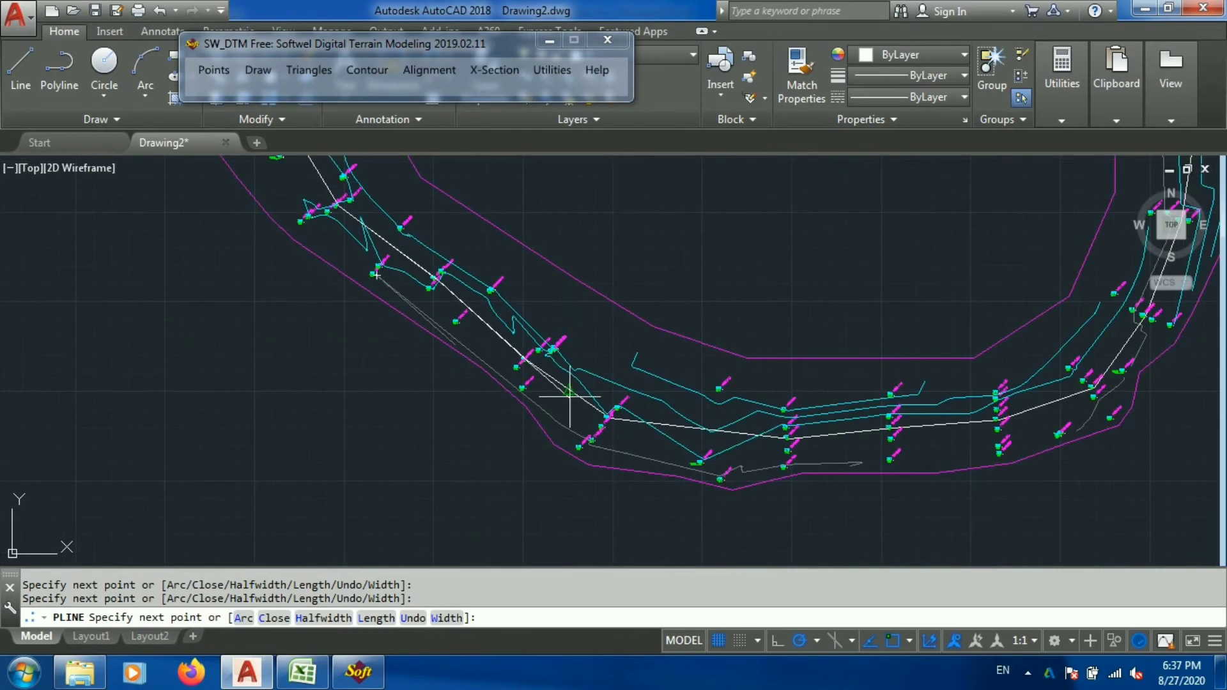
{"action": "scroll", "coordinate": [609, 411], "scroll_direction": "up", "scroll_amount": 3}
{"action": "left_click", "coordinate": [595, 454]}
{"action": "scroll", "coordinate": [595, 455], "scroll_direction": "down", "scroll_amount": 2}
{"action": "middle_click_drag", "start_coordinate": [595, 454], "coordinate": [378, 418]}
{"action": "scroll", "coordinate": [588, 449], "scroll_direction": "up", "scroll_amount": 2}
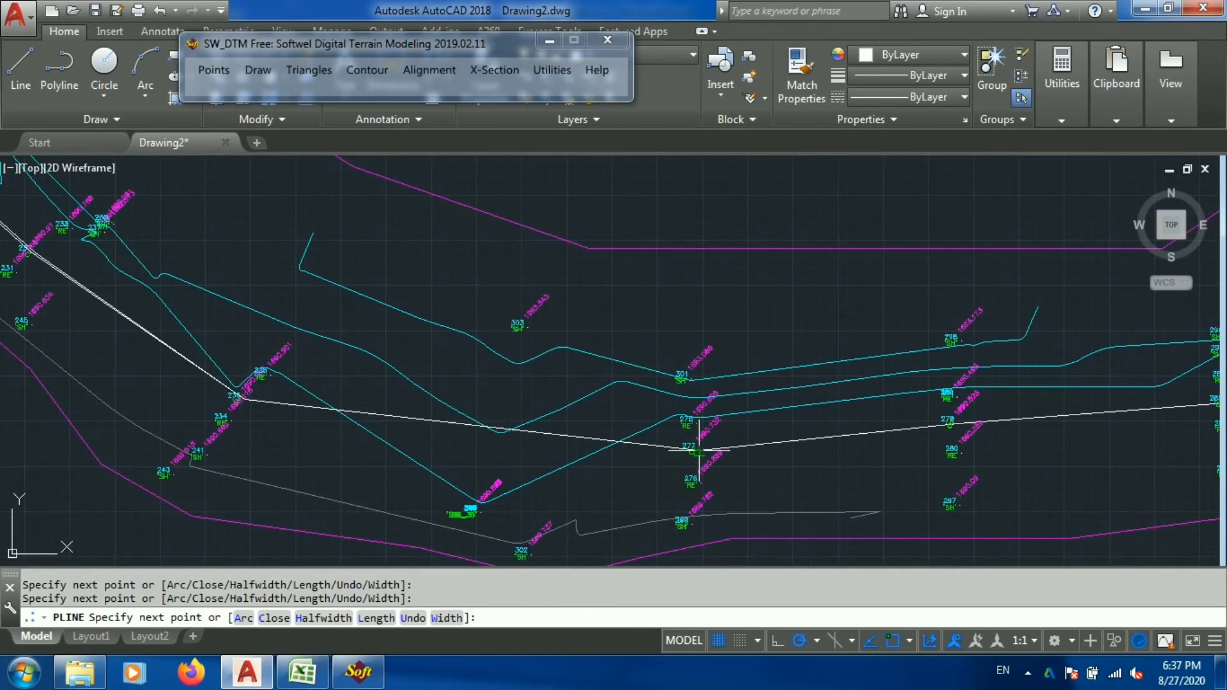
Step: Add further centerline vertices around the bend up to point 354
{"action": "left_click", "coordinate": [701, 449]}
{"action": "left_click", "coordinate": [956, 426]}
{"action": "scroll", "coordinate": [561, 515], "scroll_direction": "down", "scroll_amount": 2}
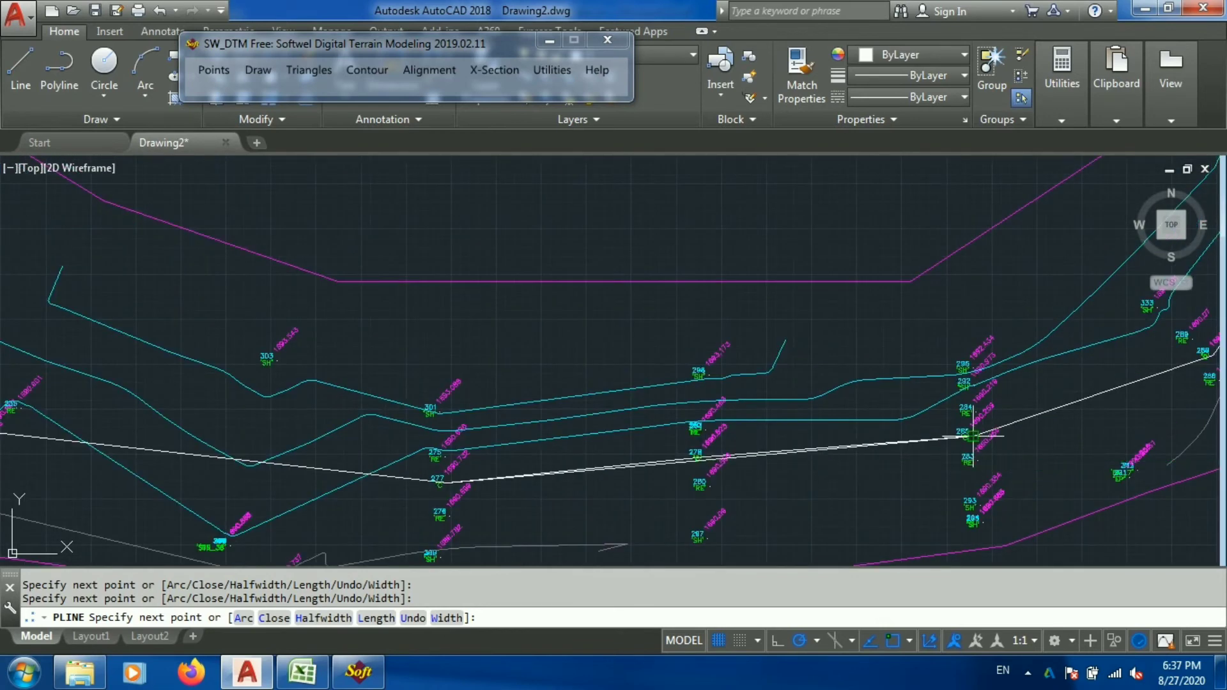
{"action": "middle_click_drag", "start_coordinate": [964, 425], "coordinate": [639, 510]}
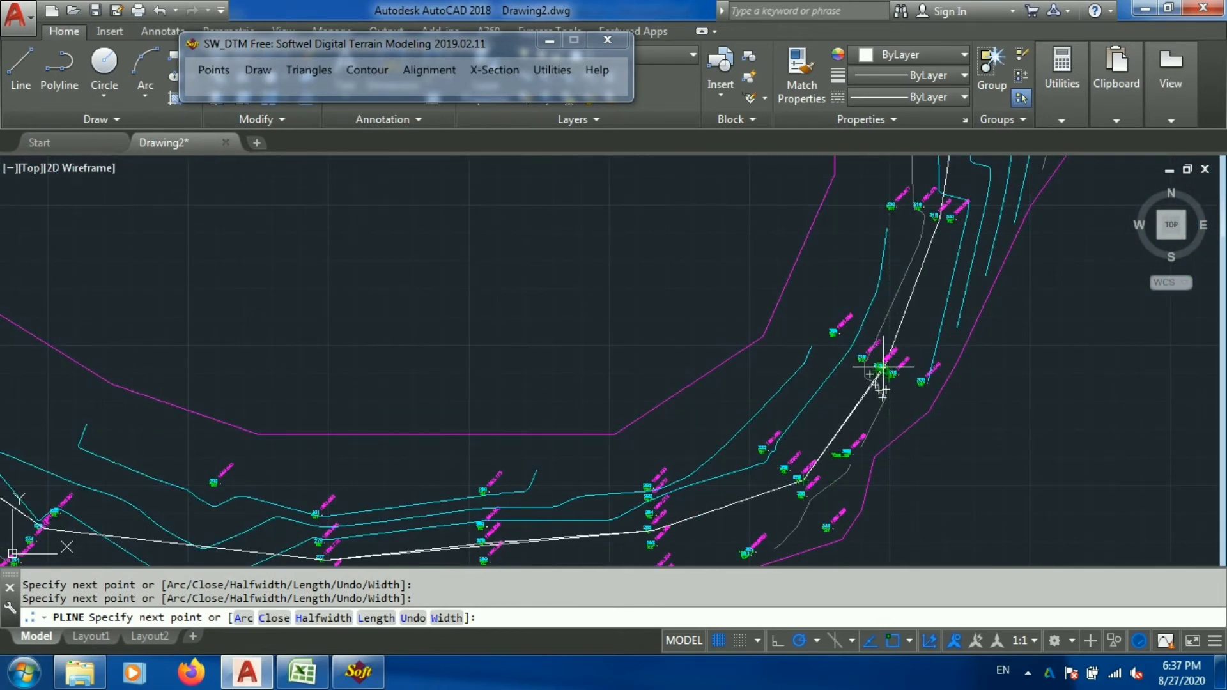
{"action": "scroll", "coordinate": [811, 486], "scroll_direction": "down", "scroll_amount": 5}
{"action": "scroll", "coordinate": [827, 426], "scroll_direction": "up", "scroll_amount": 6}
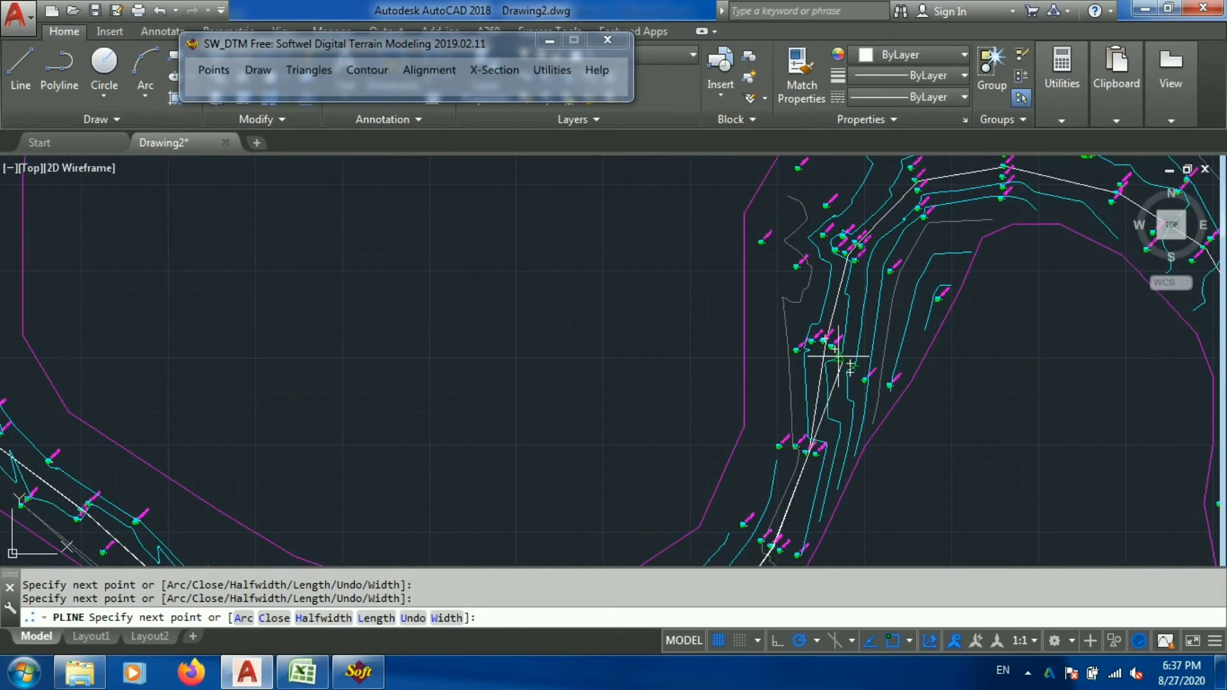
{"action": "scroll", "coordinate": [785, 346], "scroll_direction": "up", "scroll_amount": 2}
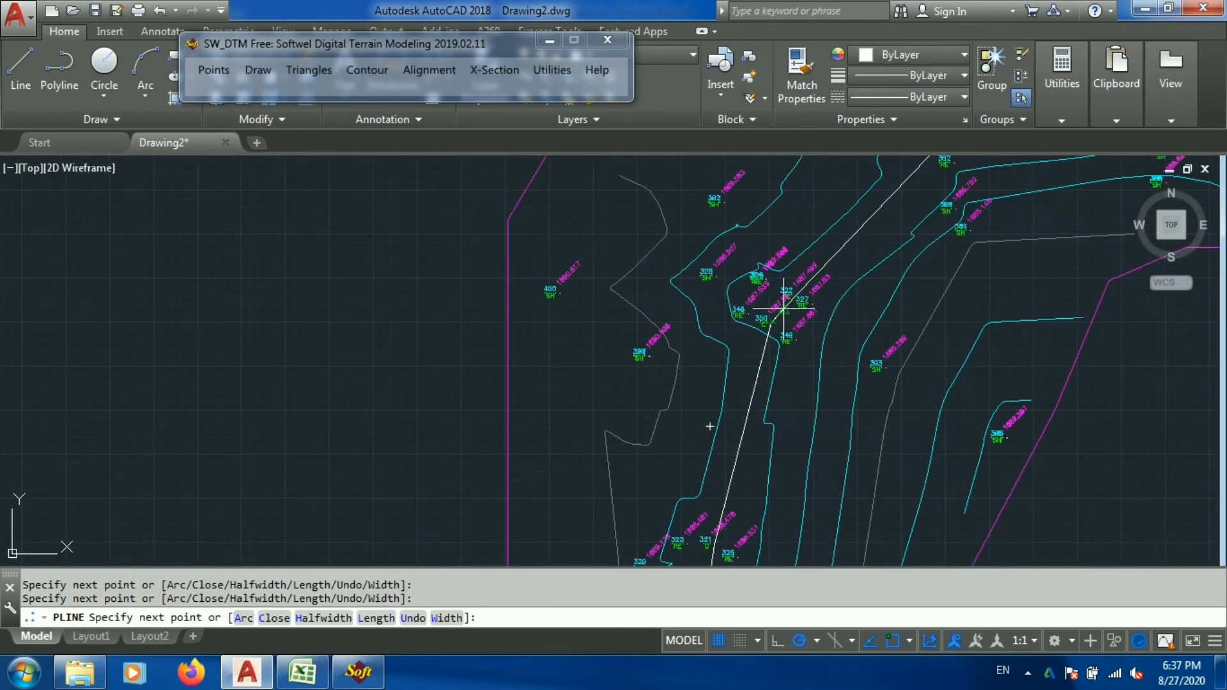
{"action": "middle_click_drag", "start_coordinate": [781, 301], "coordinate": [611, 479]}
{"action": "left_click", "coordinate": [997, 285]}
{"action": "scroll", "coordinate": [662, 328], "scroll_direction": "down", "scroll_amount": 4}
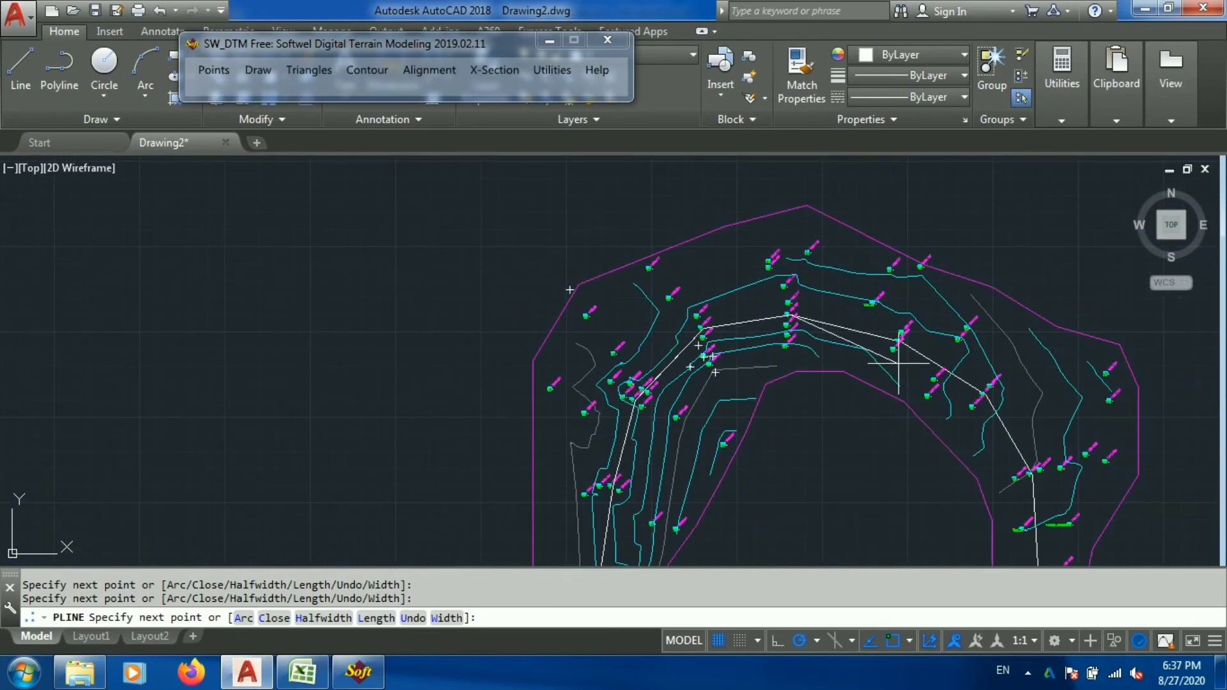
{"action": "scroll", "coordinate": [905, 355], "scroll_direction": "up", "scroll_amount": 4}
Step: Continue the centerline through points 417 and near 413, ending at point 450
{"action": "left_click", "coordinate": [880, 310]}
{"action": "scroll", "coordinate": [958, 493], "scroll_direction": "down", "scroll_amount": 5}
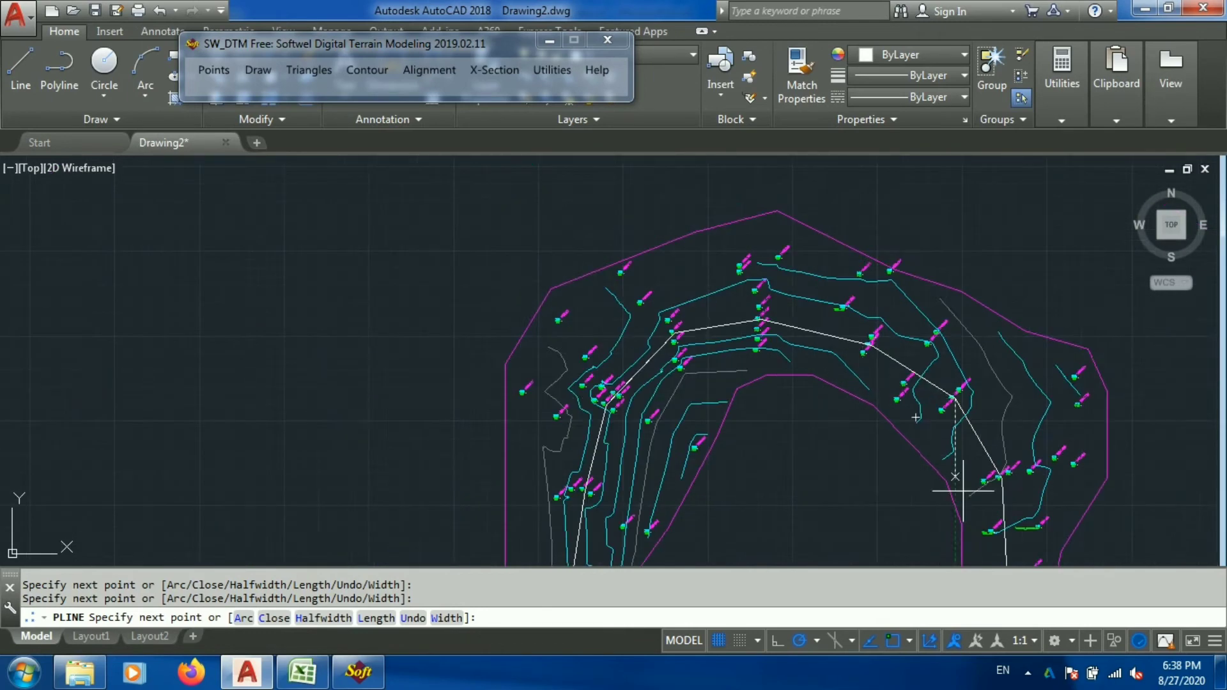
{"action": "scroll", "coordinate": [980, 416], "scroll_direction": "up", "scroll_amount": 5}
{"action": "scroll", "coordinate": [871, 411], "scroll_direction": "down", "scroll_amount": 5}
{"action": "scroll", "coordinate": [838, 304], "scroll_direction": "up", "scroll_amount": 6}
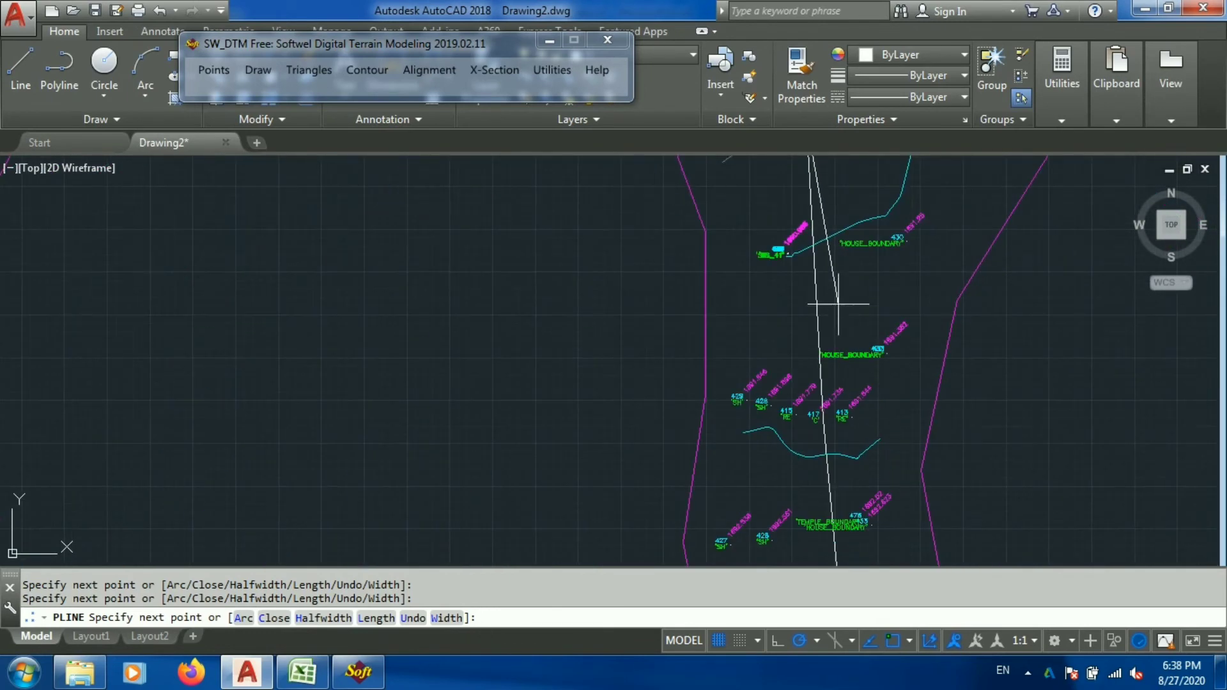
{"action": "left_click", "coordinate": [822, 418]}
{"action": "scroll", "coordinate": [733, 246], "scroll_direction": "down", "scroll_amount": 5}
{"action": "scroll", "coordinate": [790, 427], "scroll_direction": "up", "scroll_amount": 5}
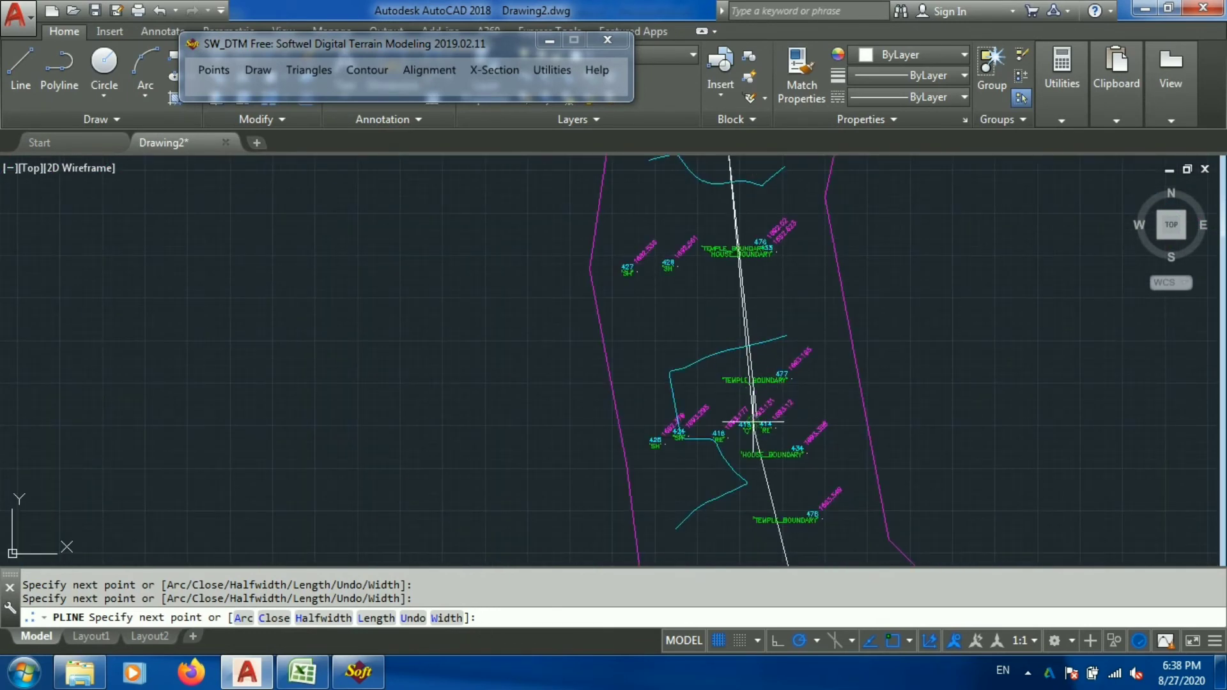
{"action": "scroll", "coordinate": [764, 395], "scroll_direction": "down", "scroll_amount": 5}
{"action": "scroll", "coordinate": [799, 486], "scroll_direction": "up", "scroll_amount": 5}
{"action": "left_click", "coordinate": [735, 463]}
{"action": "scroll", "coordinate": [650, 368], "scroll_direction": "down", "scroll_amount": 5}
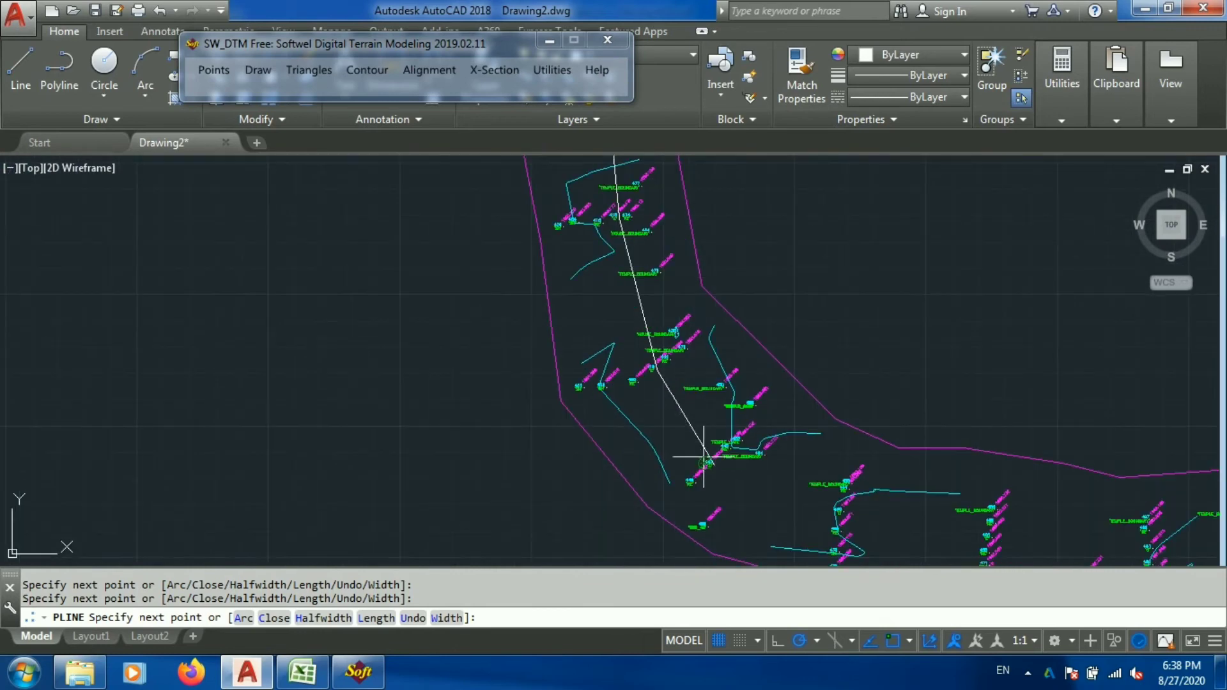
{"action": "scroll", "coordinate": [914, 377], "scroll_direction": "up", "scroll_amount": 7}
{"action": "left_click", "coordinate": [916, 376]}
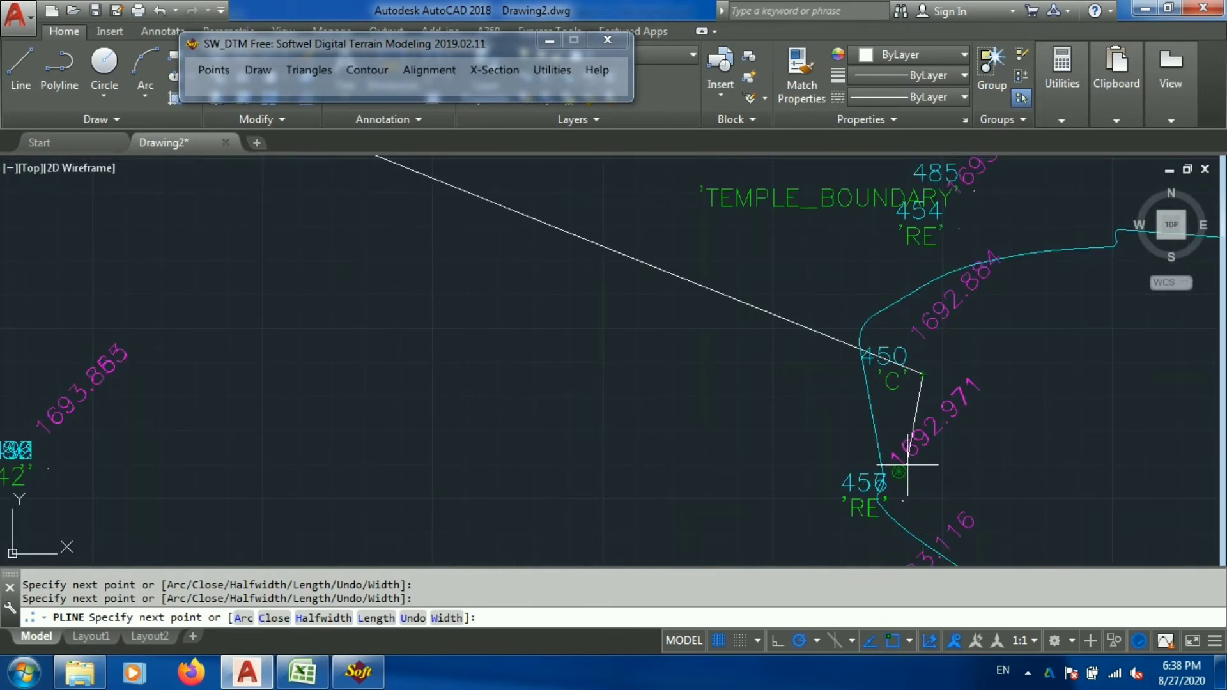
Step: End the centerline polyline and open Sections By DTM in L-Profile and X-Section mode
{"action": "key", "text": "Return"}
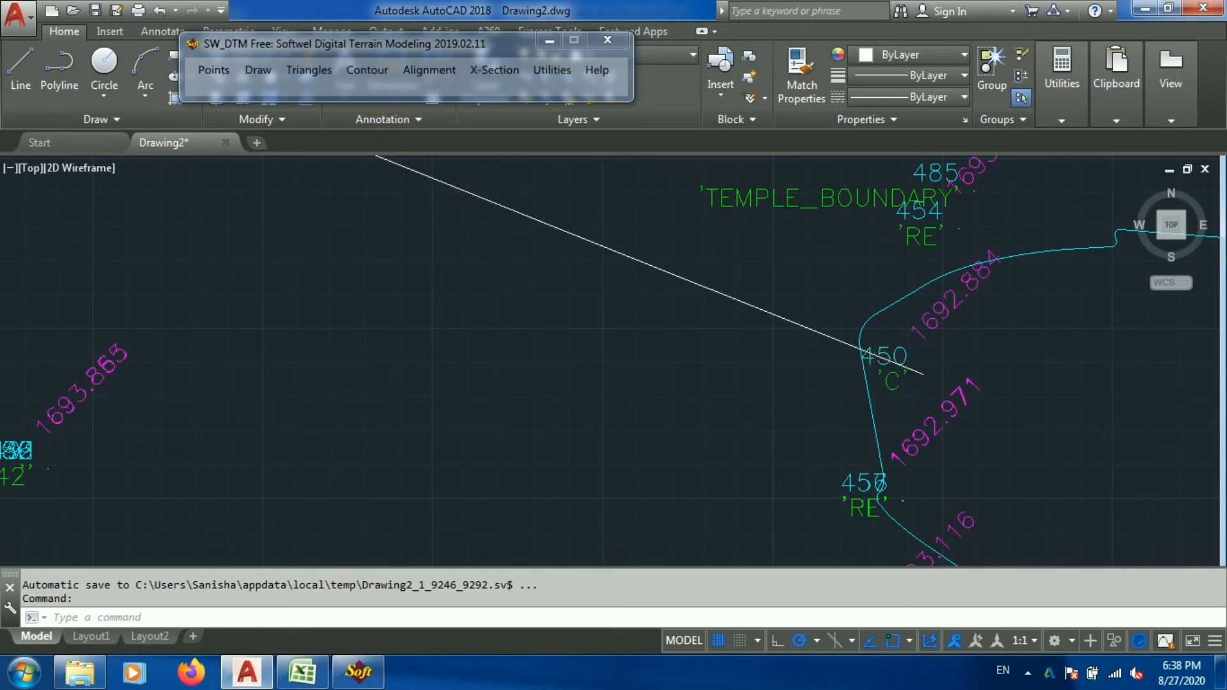
{"action": "scroll", "coordinate": [708, 240], "scroll_direction": "down", "scroll_amount": 2}
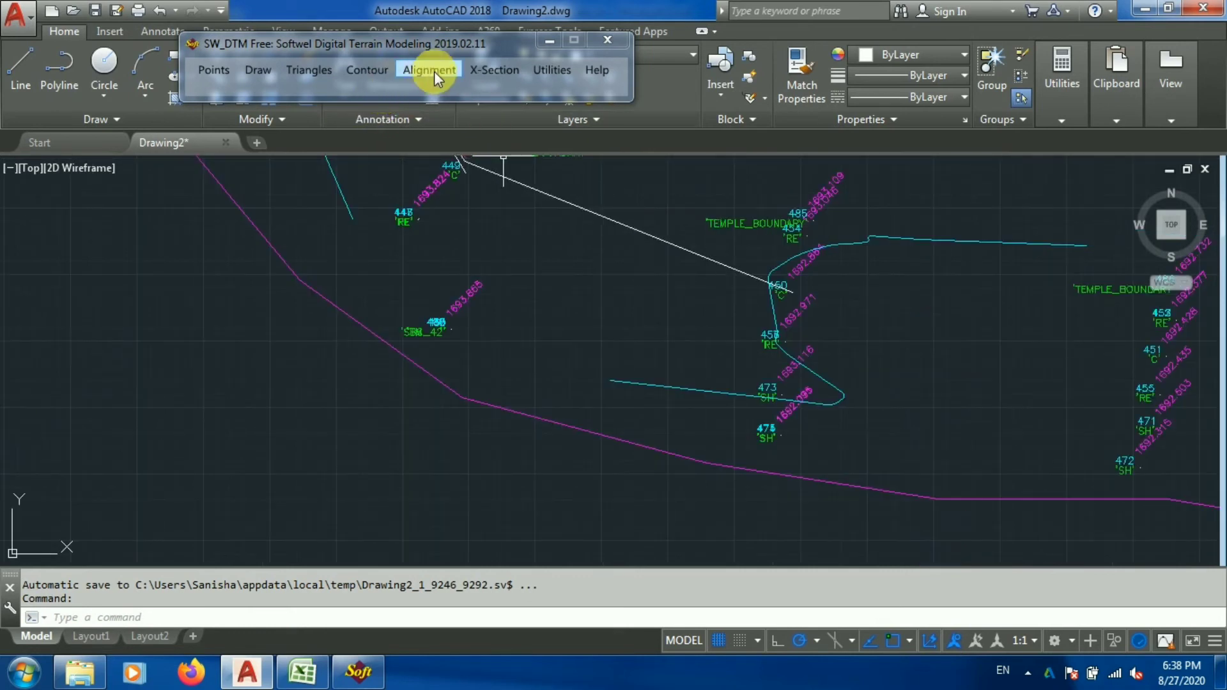
{"action": "left_click", "coordinate": [481, 70]}
{"action": "left_click", "coordinate": [513, 109]}
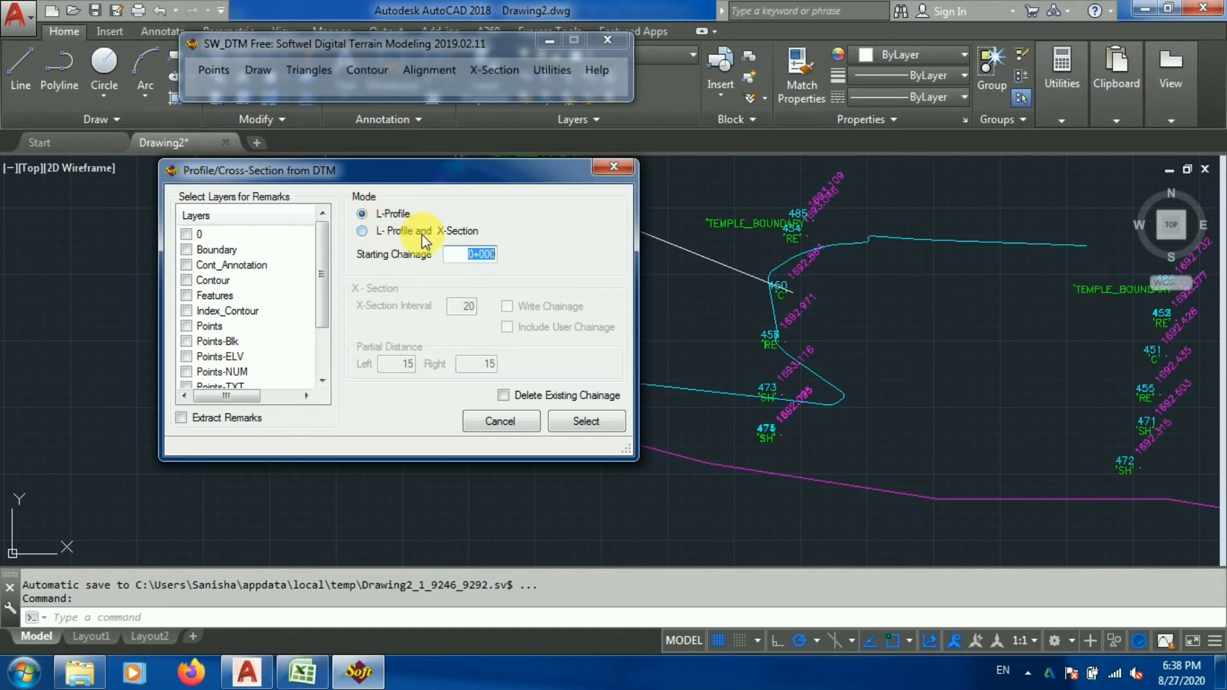
{"action": "left_click", "coordinate": [362, 231]}
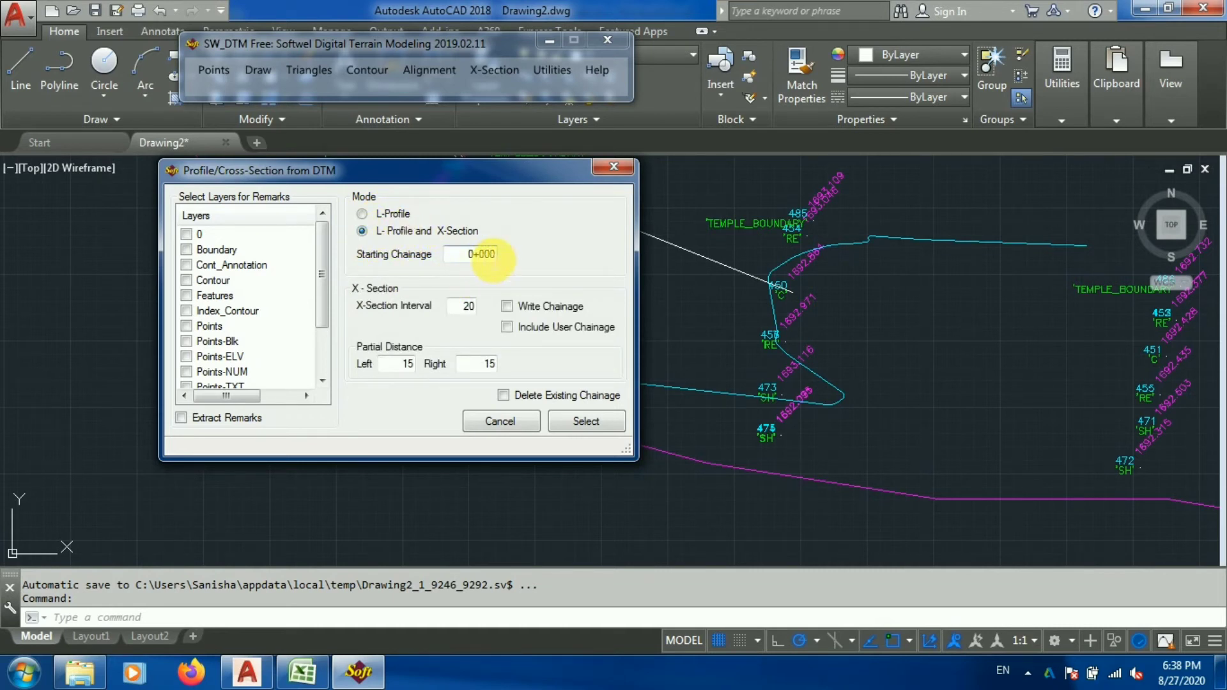
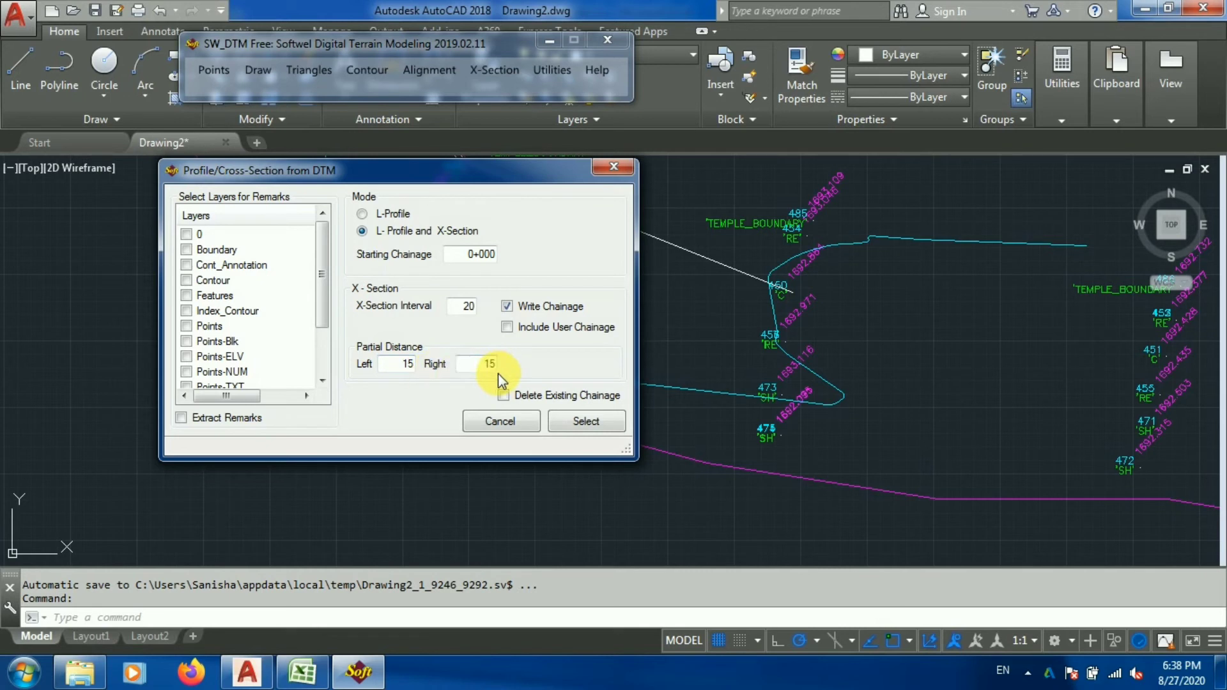
Step: Generate the L-profile and cross-sections every 20 m, 15 m left and right, saved as 'road'
{"action": "left_click", "coordinate": [573, 419]}
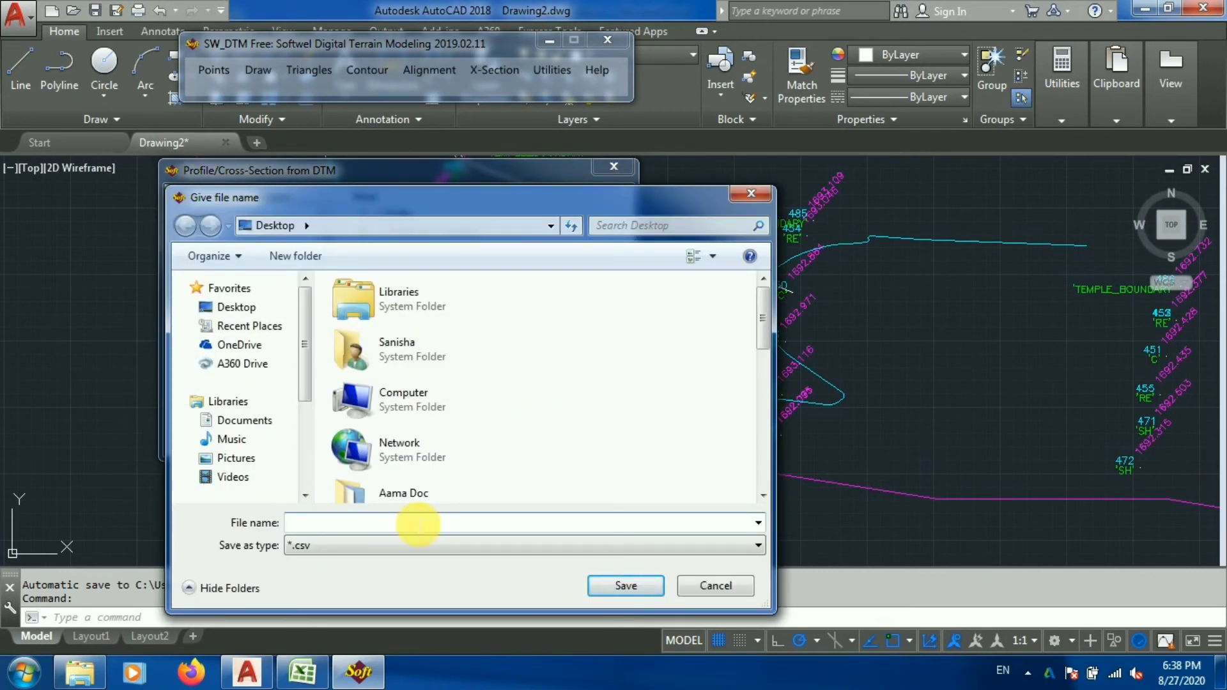
{"action": "type", "text": "road"}
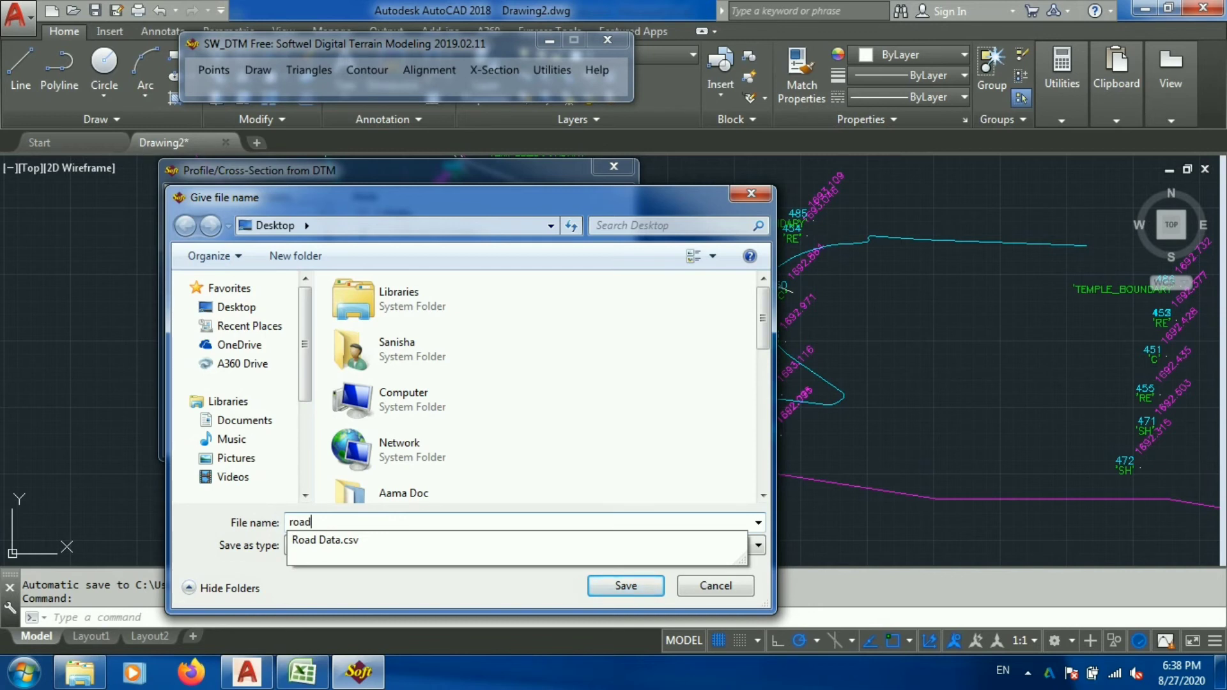
{"action": "left_click", "coordinate": [621, 584]}
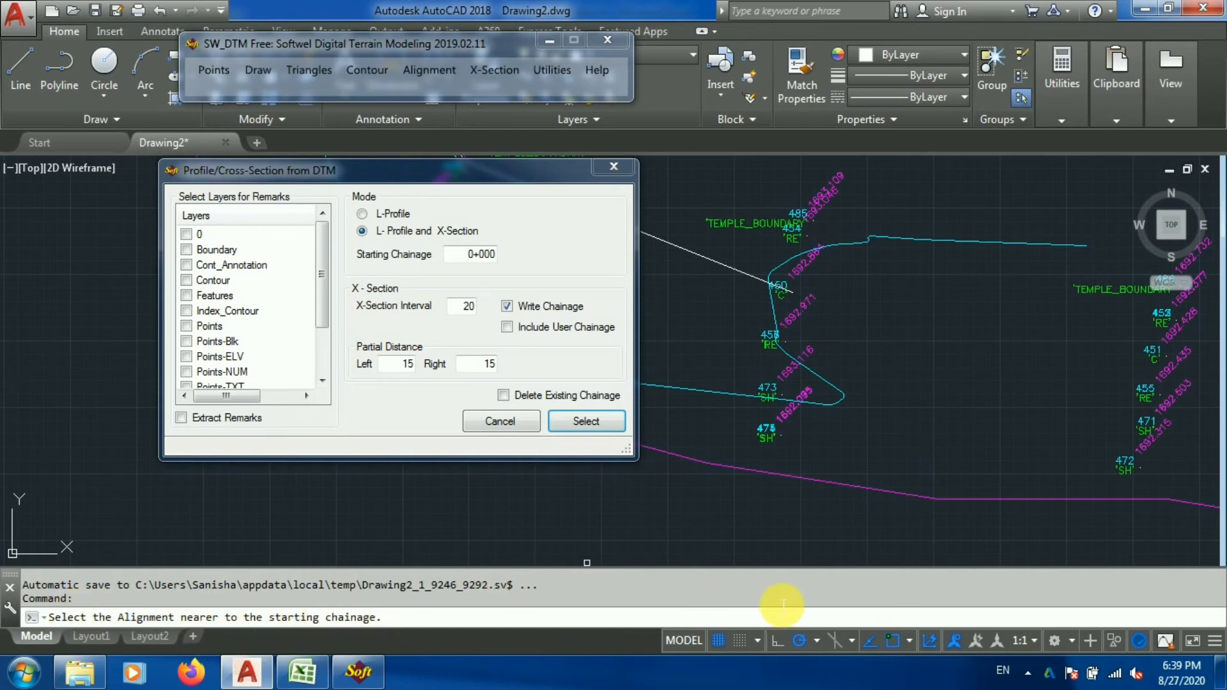
Step: Pick the road alignment near its start to cut sections every 20 m
{"action": "scroll", "coordinate": [849, 632], "scroll_direction": "down", "scroll_amount": 10}
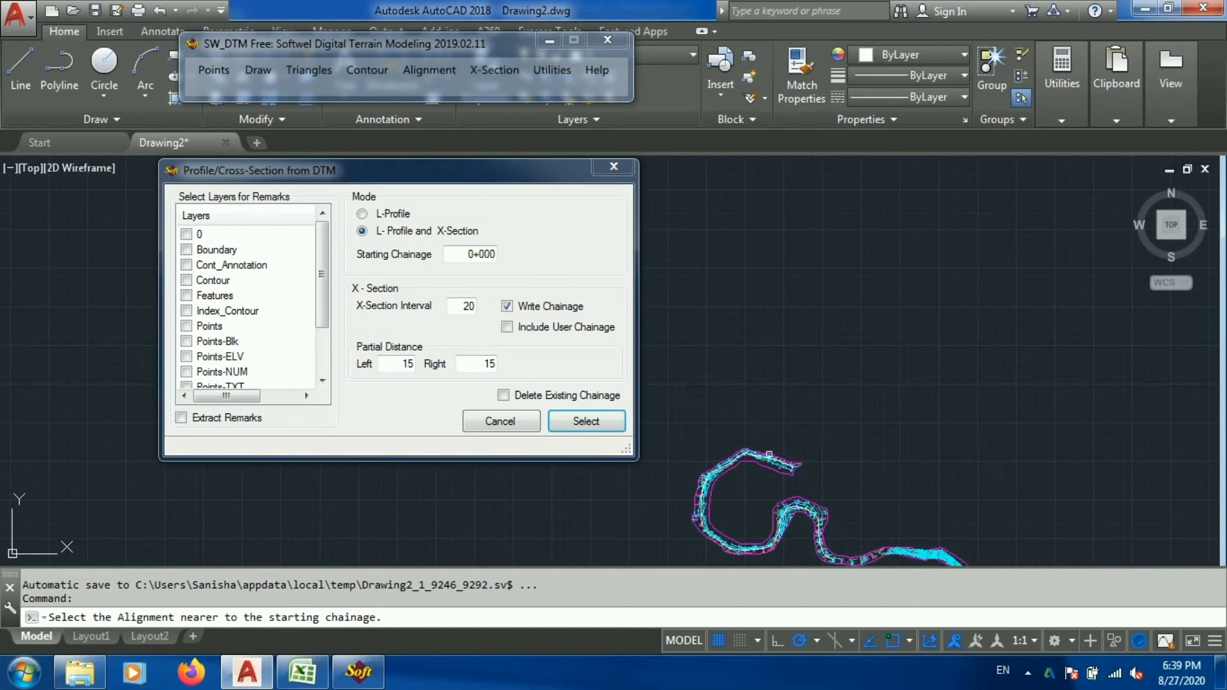
{"action": "scroll", "coordinate": [786, 429], "scroll_direction": "up", "scroll_amount": 5}
{"action": "scroll", "coordinate": [787, 429], "scroll_direction": "up", "scroll_amount": 3}
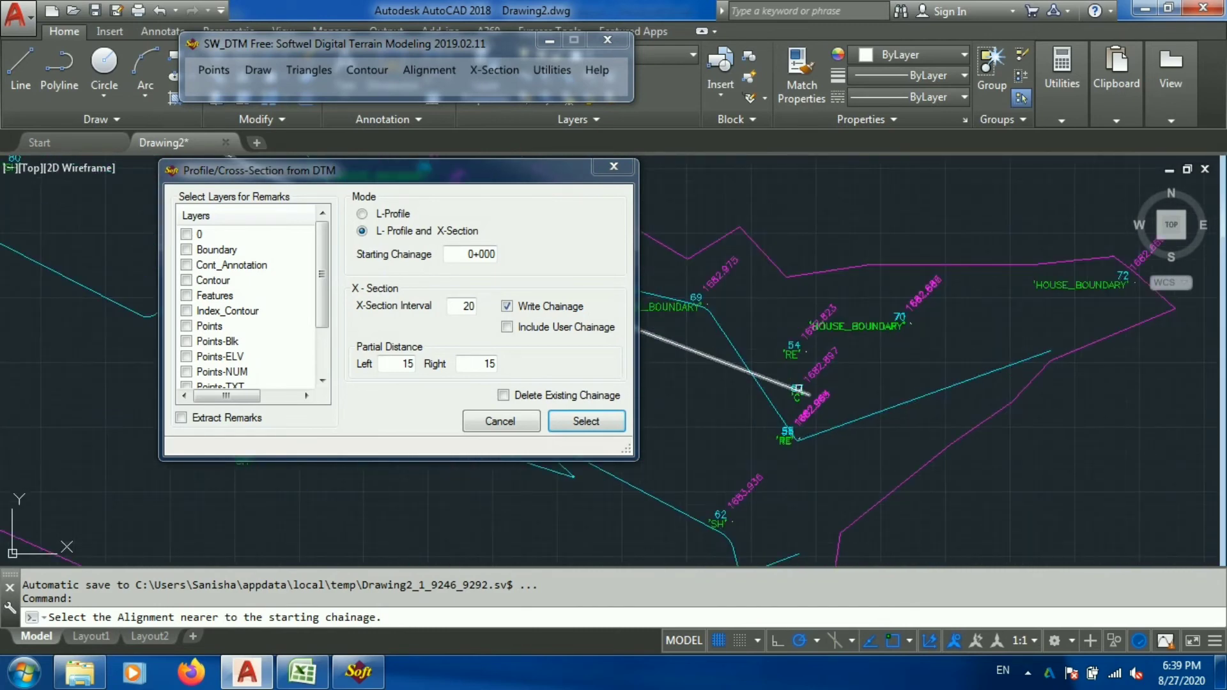
{"action": "left_click", "coordinate": [786, 387]}
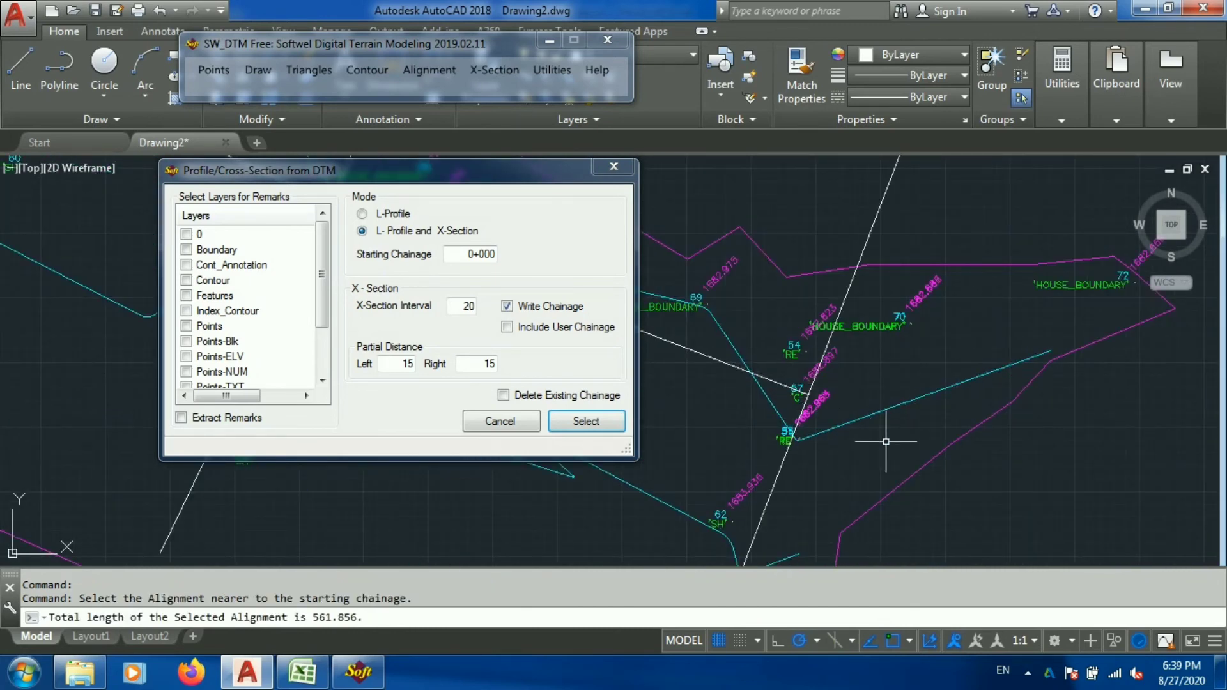
Step: Inspect the section lines and chainage labels 0+000.00 to 0+561.86, then minimize AutoCAD
{"action": "scroll", "coordinate": [932, 411], "scroll_direction": "down", "scroll_amount": 6}
{"action": "scroll", "coordinate": [937, 354], "scroll_direction": "down", "scroll_amount": 4}
{"action": "scroll", "coordinate": [597, 340], "scroll_direction": "down", "scroll_amount": 4}
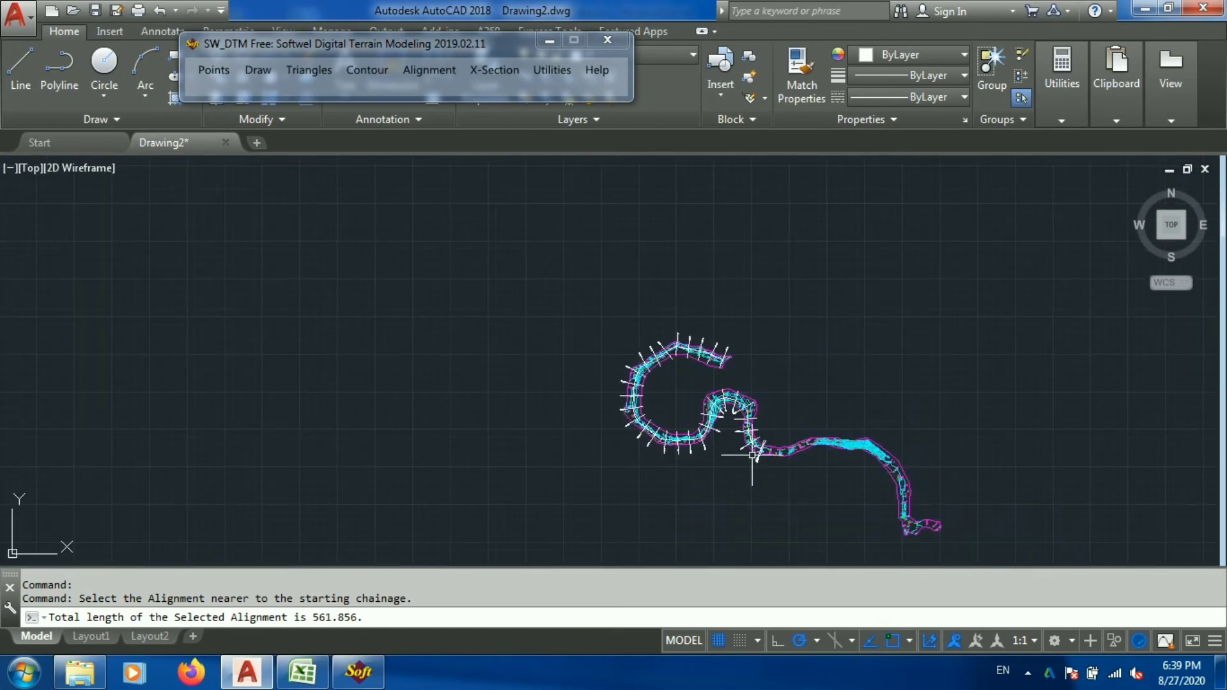
{"action": "scroll", "coordinate": [780, 461], "scroll_direction": "up", "scroll_amount": 8}
{"action": "scroll", "coordinate": [655, 183], "scroll_direction": "up", "scroll_amount": 2}
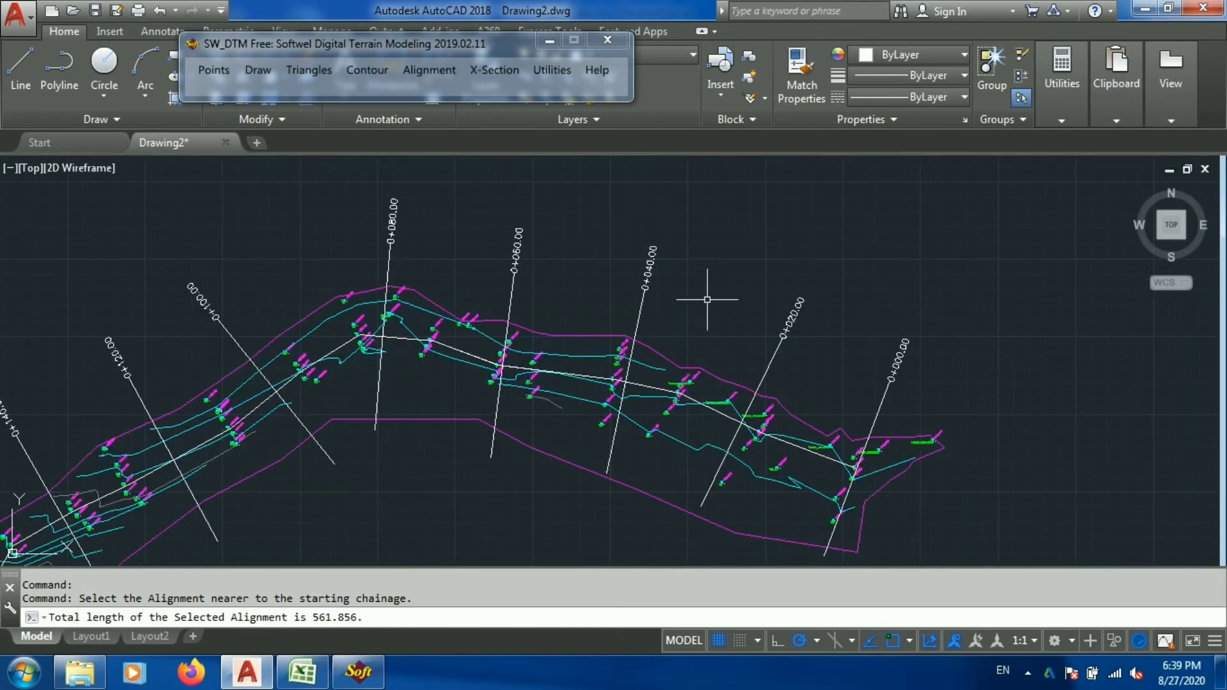
{"action": "scroll", "coordinate": [807, 344], "scroll_direction": "up", "scroll_amount": 2}
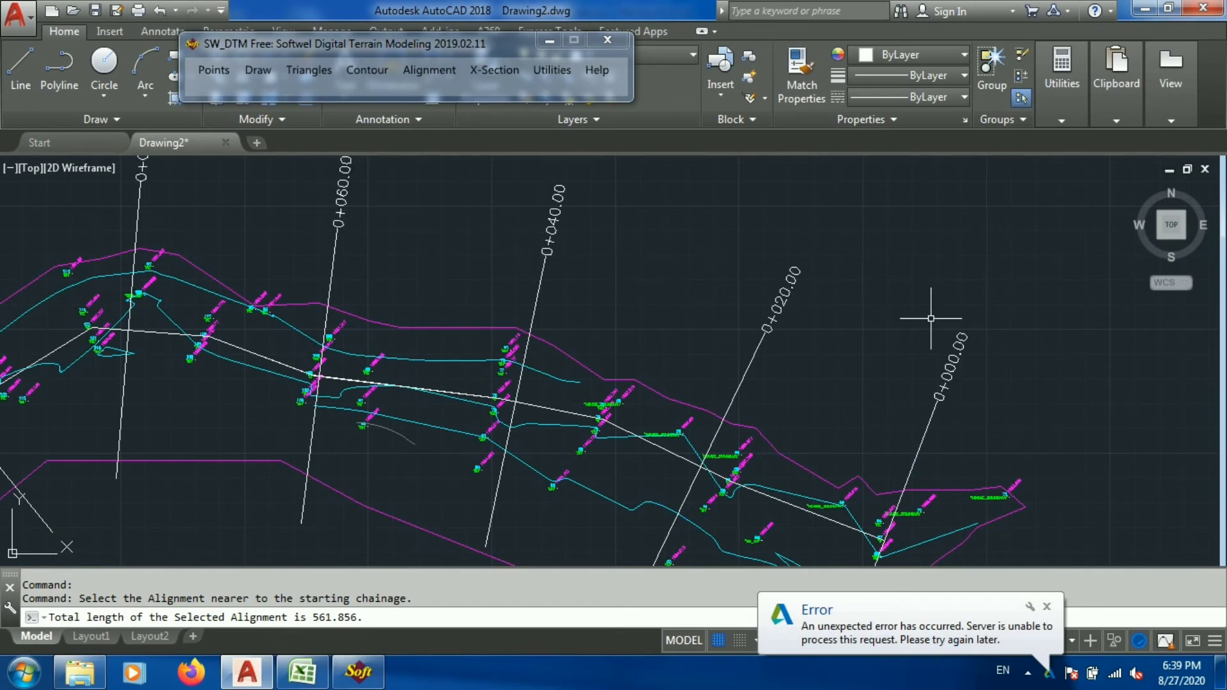
{"action": "scroll", "coordinate": [920, 316], "scroll_direction": "down", "scroll_amount": 2}
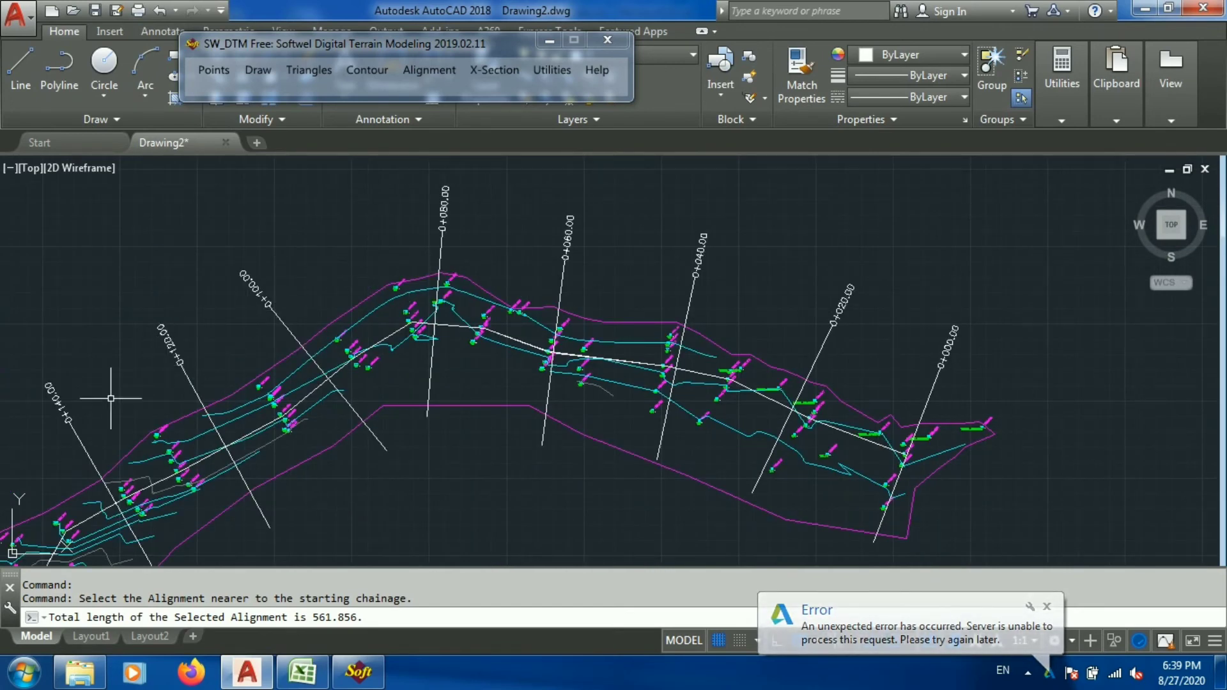
{"action": "scroll", "coordinate": [660, 285], "scroll_direction": "down", "scroll_amount": 2}
{"action": "scroll", "coordinate": [358, 542], "scroll_direction": "up", "scroll_amount": 2}
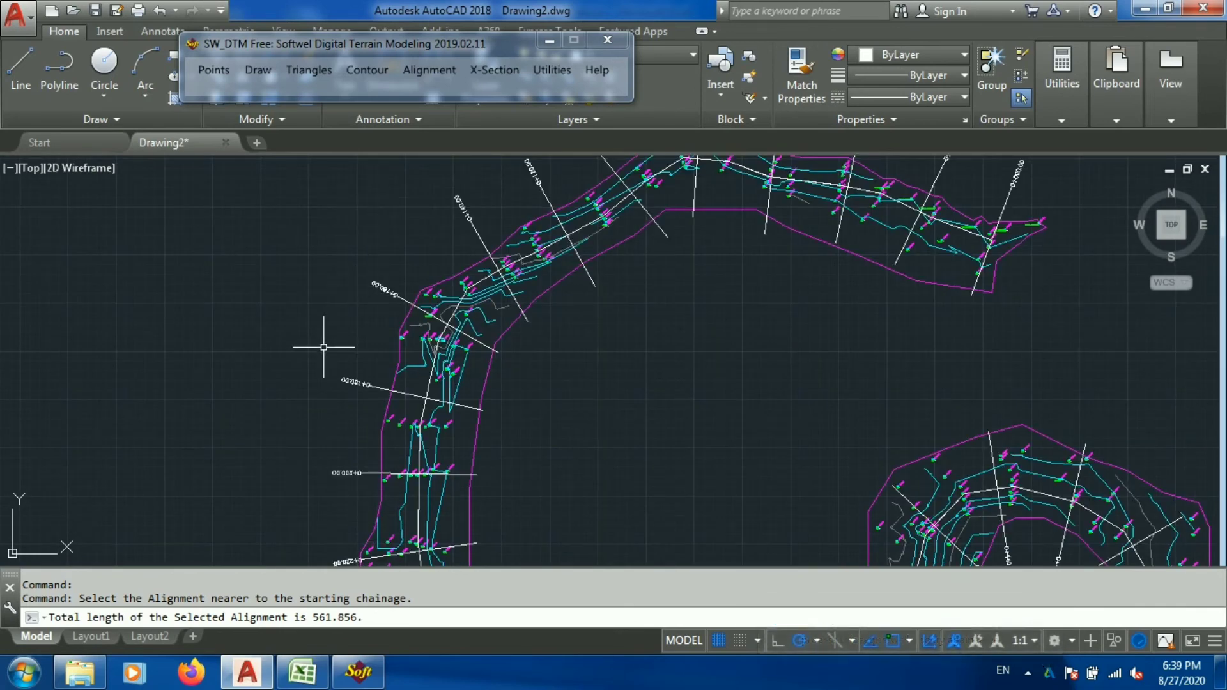
{"action": "scroll", "coordinate": [356, 155], "scroll_direction": "down", "scroll_amount": 2}
{"action": "scroll", "coordinate": [466, 563], "scroll_direction": "up", "scroll_amount": 5}
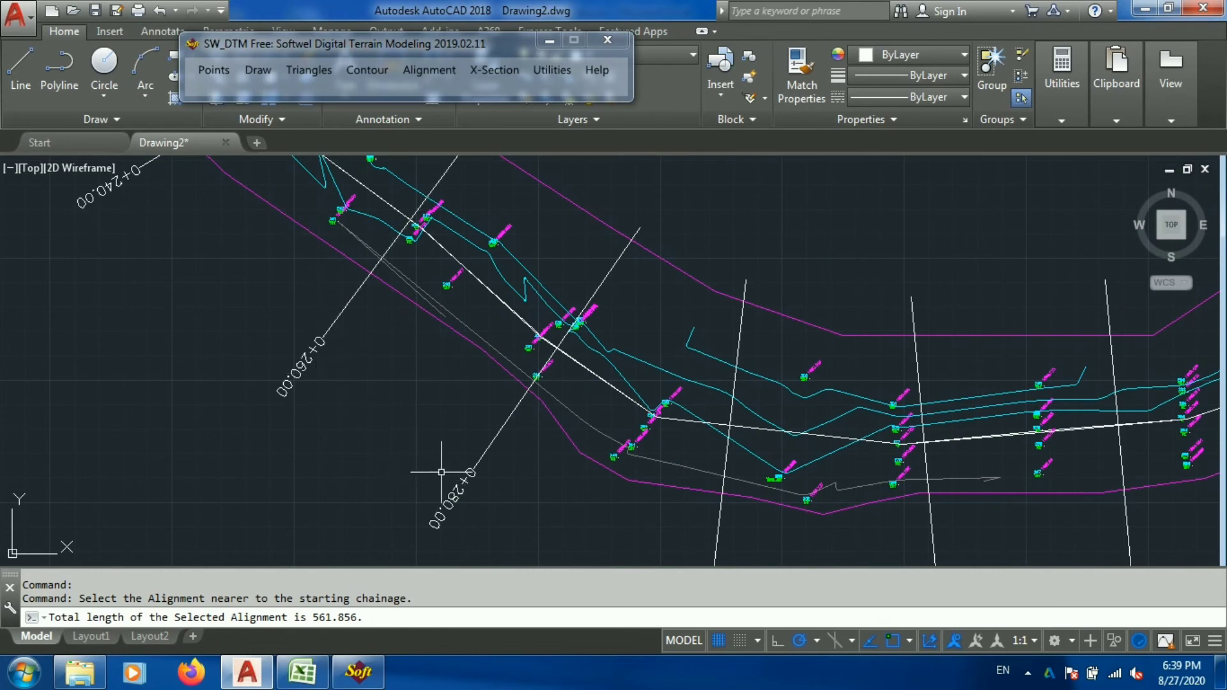
{"action": "scroll", "coordinate": [441, 472], "scroll_direction": "down", "scroll_amount": 4}
{"action": "scroll", "coordinate": [664, 444], "scroll_direction": "up", "scroll_amount": 4}
{"action": "scroll", "coordinate": [779, 384], "scroll_direction": "down", "scroll_amount": 4}
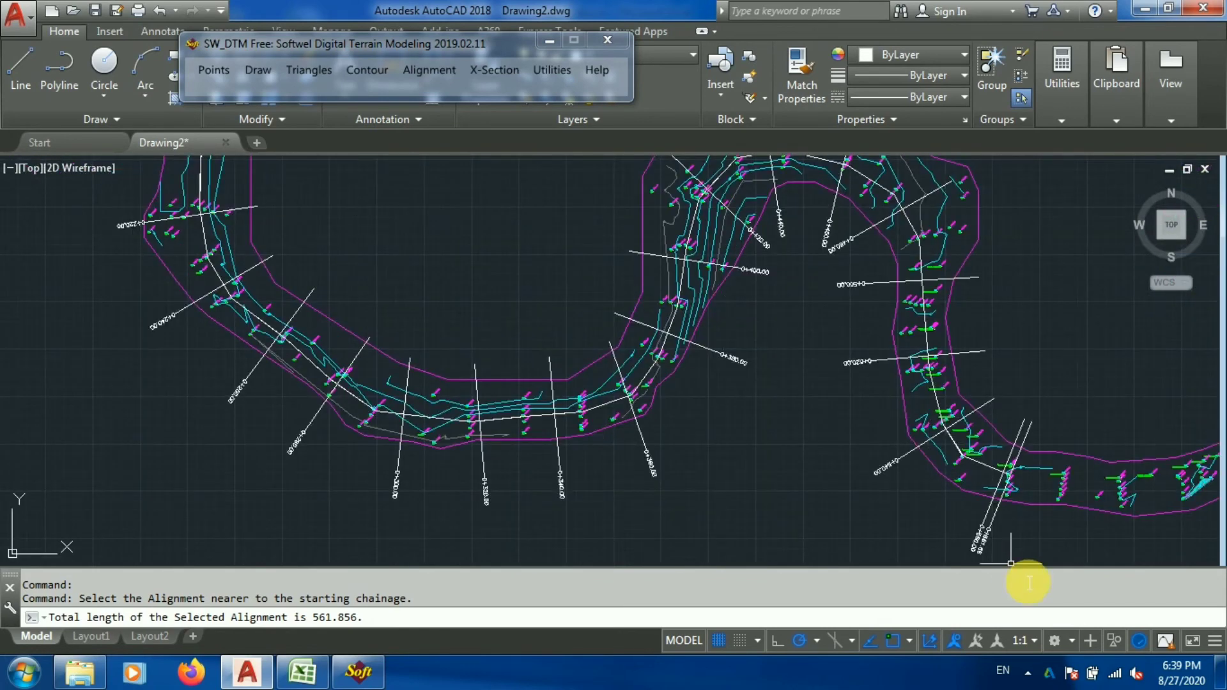
{"action": "scroll", "coordinate": [1007, 565], "scroll_direction": "up", "scroll_amount": 4}
{"action": "scroll", "coordinate": [626, 537], "scroll_direction": "down", "scroll_amount": 1}
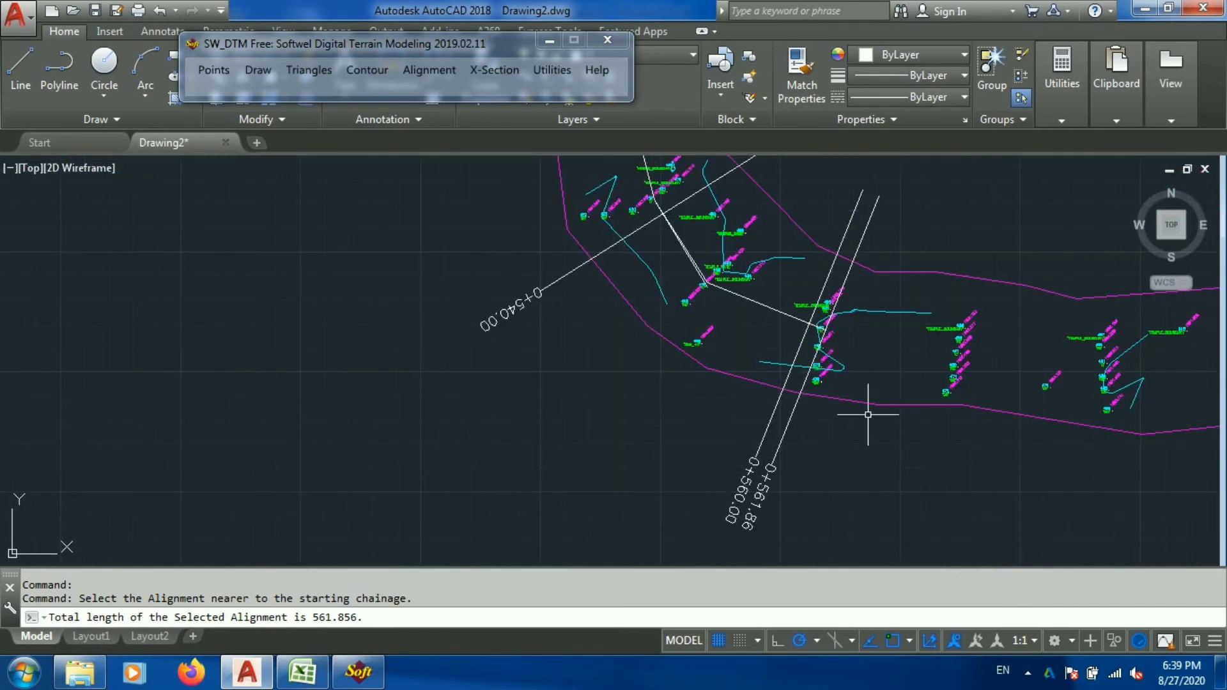
{"action": "scroll", "coordinate": [869, 409], "scroll_direction": "down", "scroll_amount": 2}
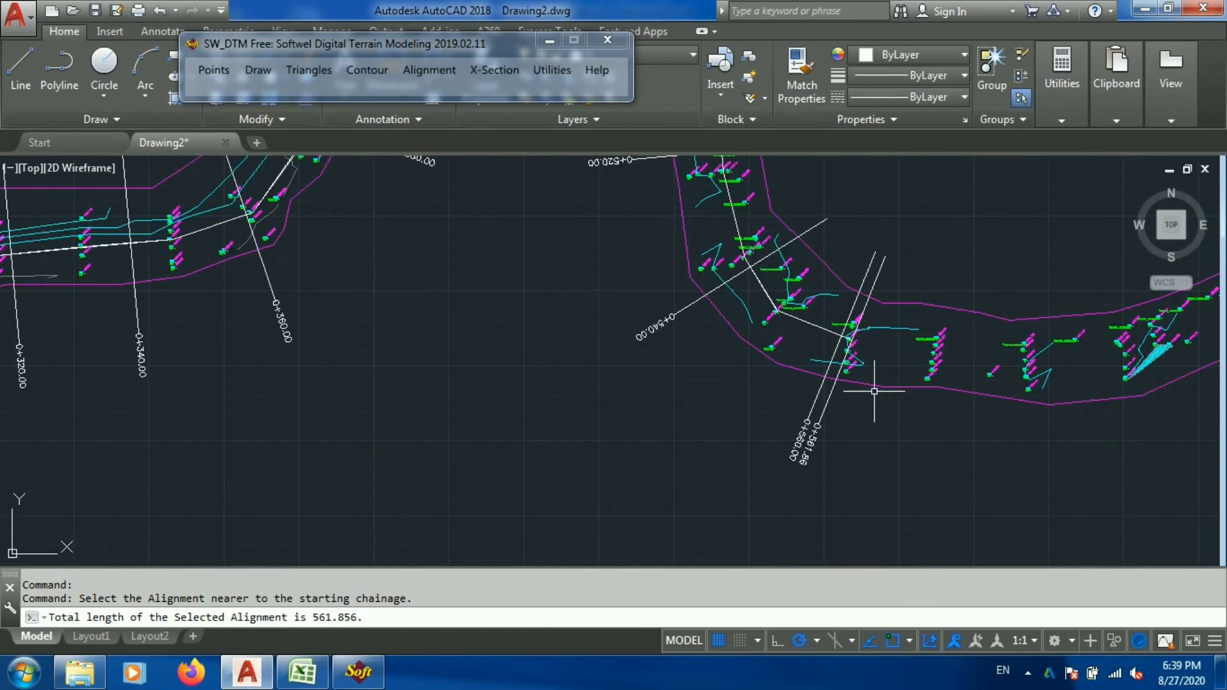
{"action": "scroll", "coordinate": [829, 441], "scroll_direction": "up", "scroll_amount": 4}
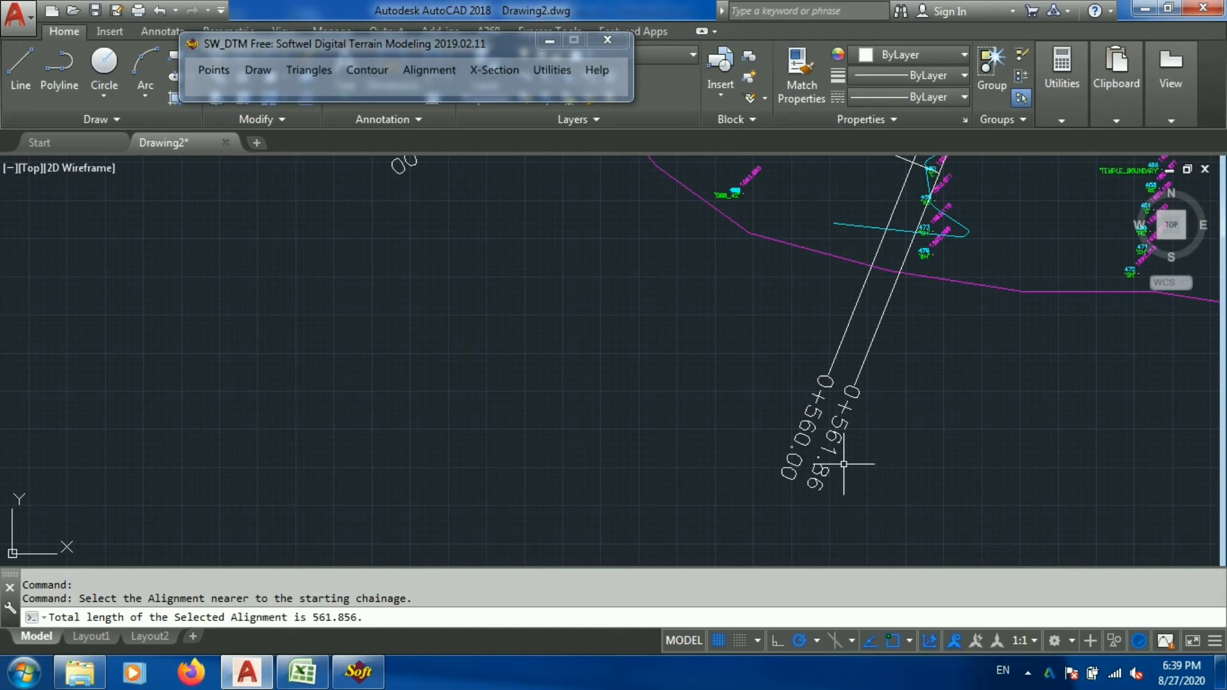
{"action": "scroll", "coordinate": [847, 425], "scroll_direction": "down", "scroll_amount": 6}
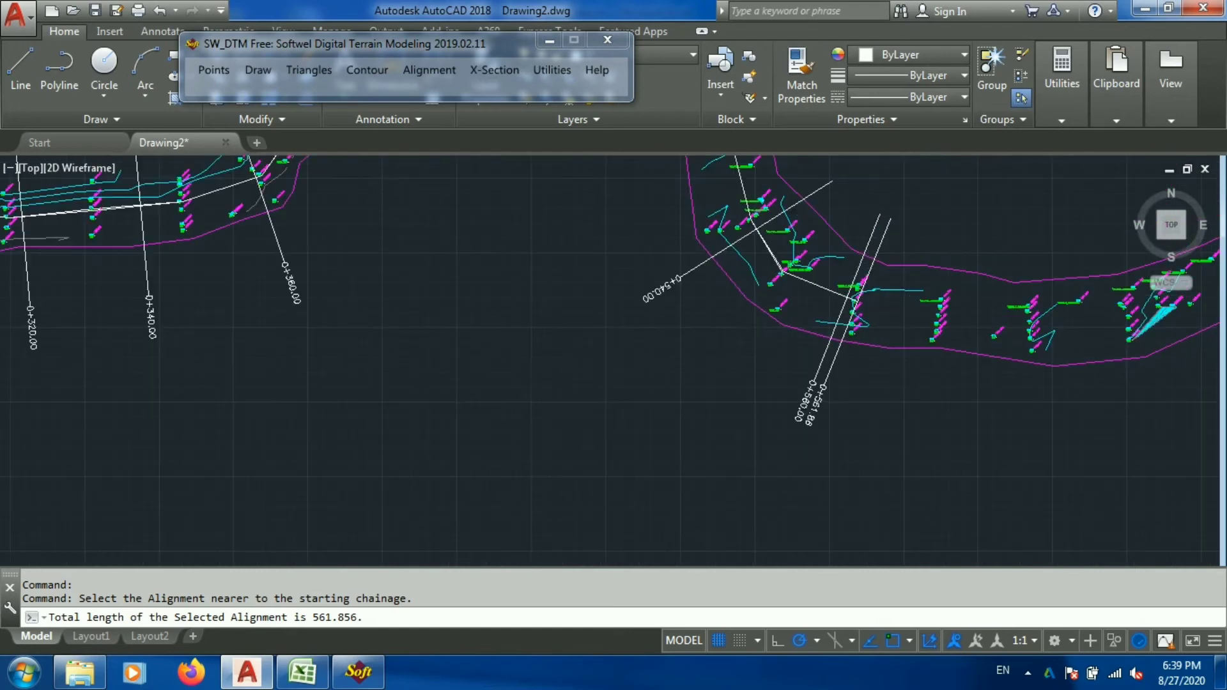
{"action": "scroll", "coordinate": [637, 521], "scroll_direction": "down", "scroll_amount": 1}
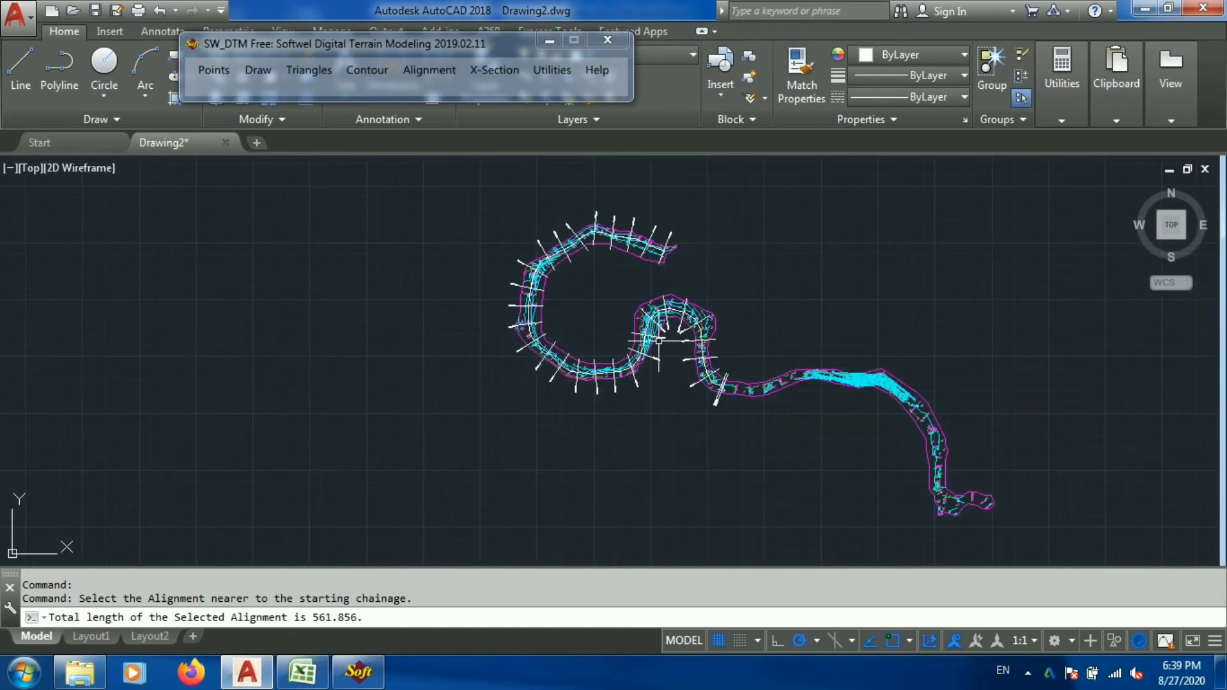
{"action": "scroll", "coordinate": [673, 196], "scroll_direction": "up", "scroll_amount": 1}
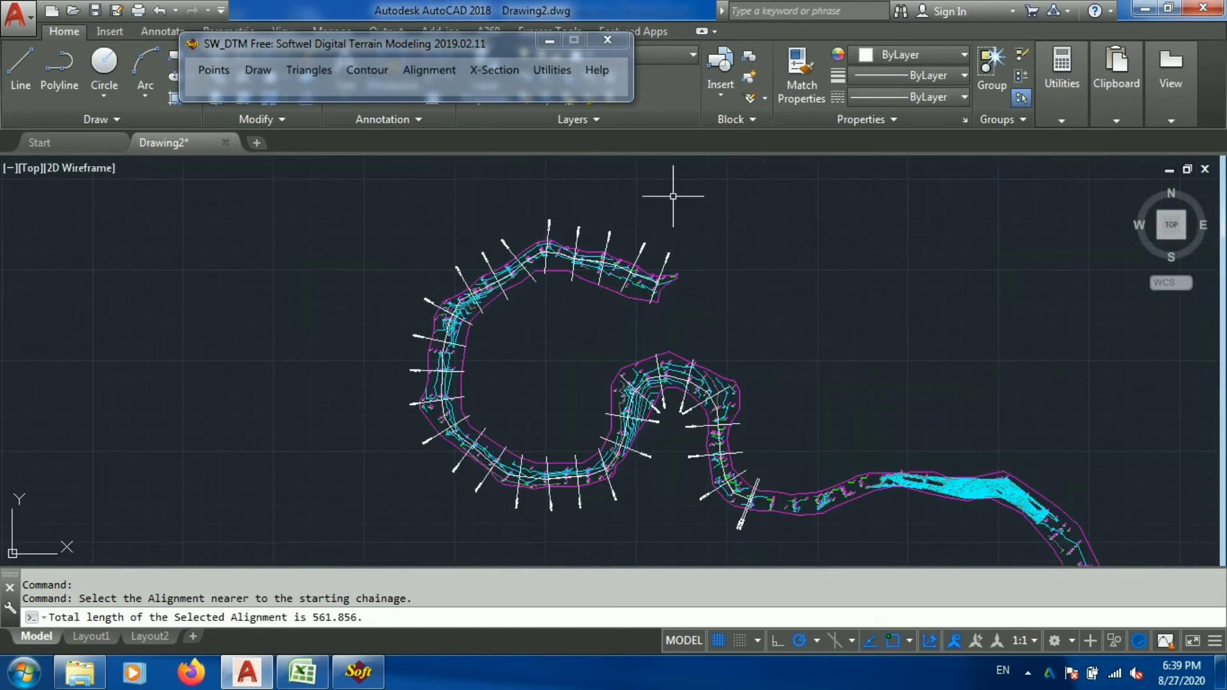
{"action": "left_click", "coordinate": [1144, 9]}
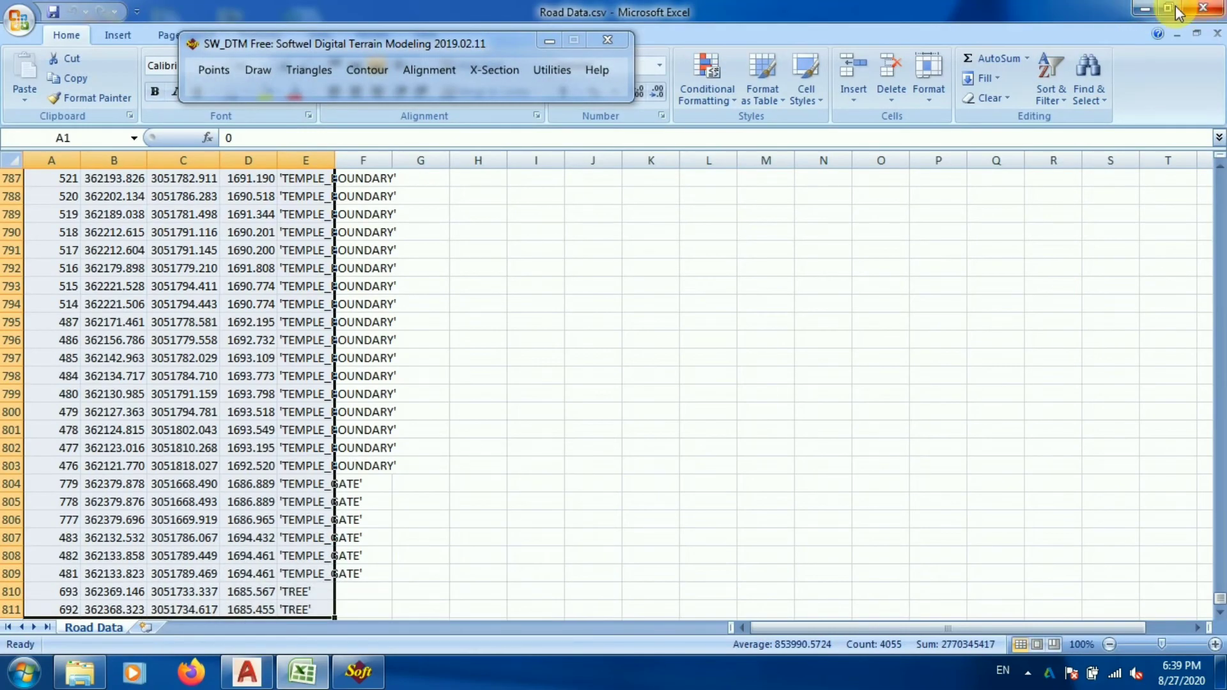
Step: Open road_Profile.csv in Excel to review the profile data, then close it
{"action": "left_click", "coordinate": [1147, 9]}
{"action": "left_click", "coordinate": [382, 412]}
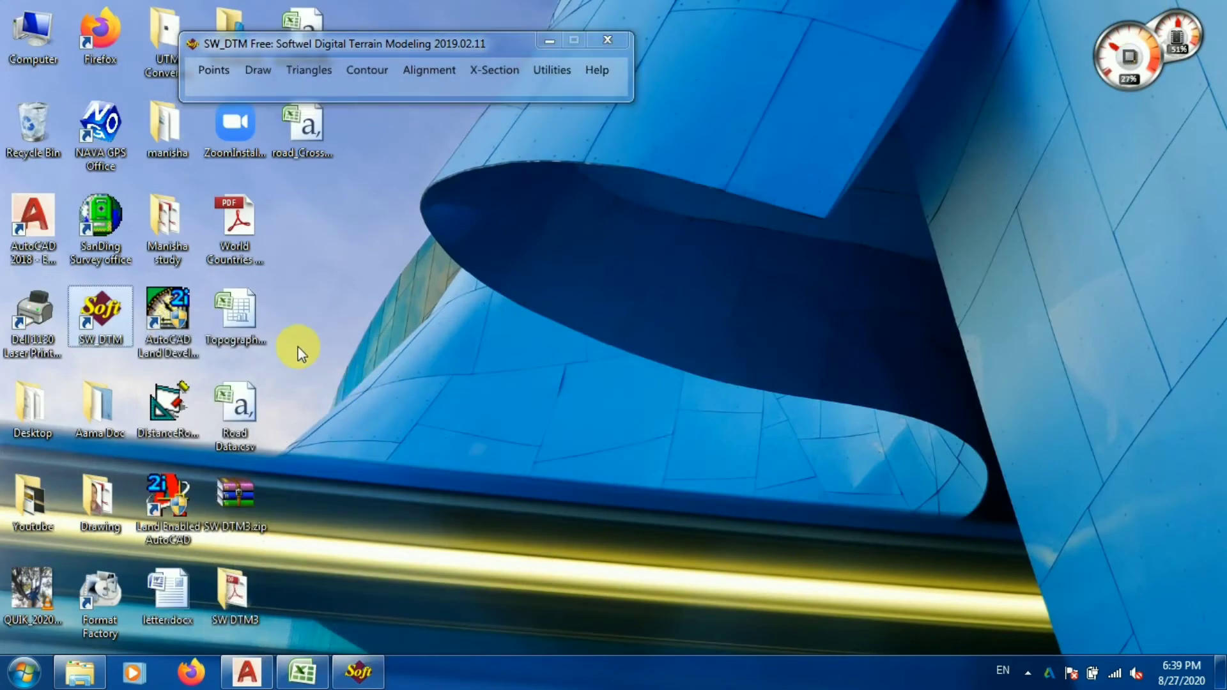
{"action": "left_click_drag", "start_coordinate": [382, 36], "coordinate": [720, 57]}
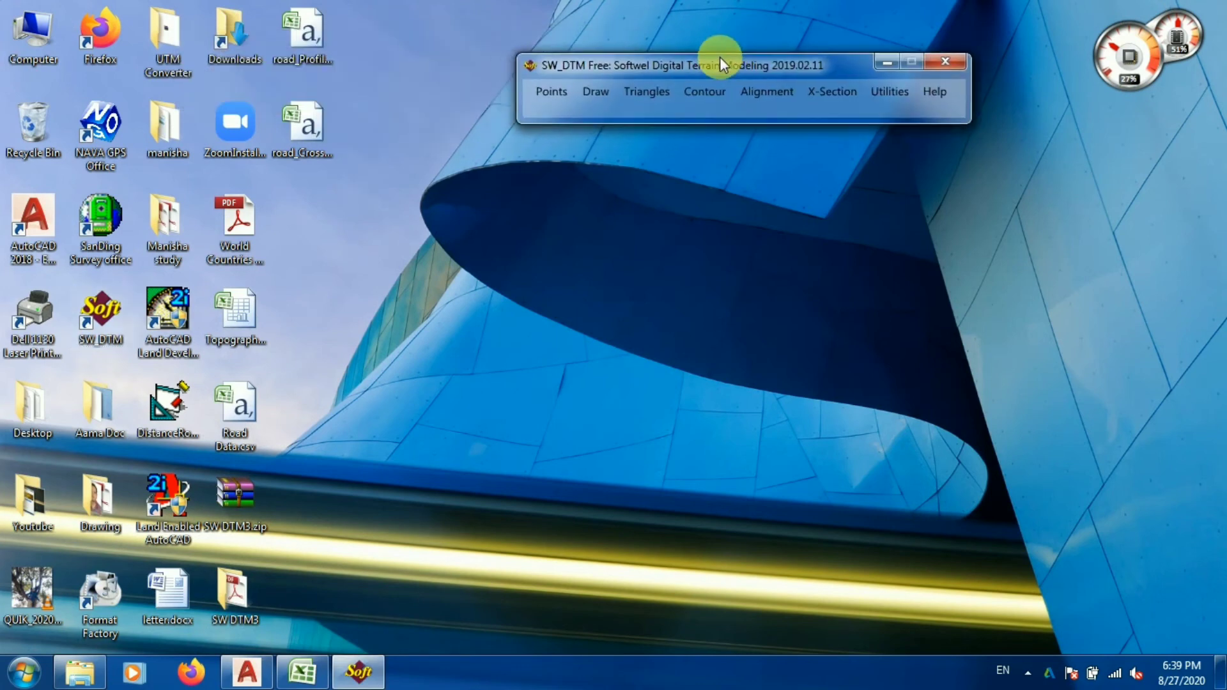
{"action": "left_click", "coordinate": [306, 107]}
{"action": "double_click", "coordinate": [301, 43]}
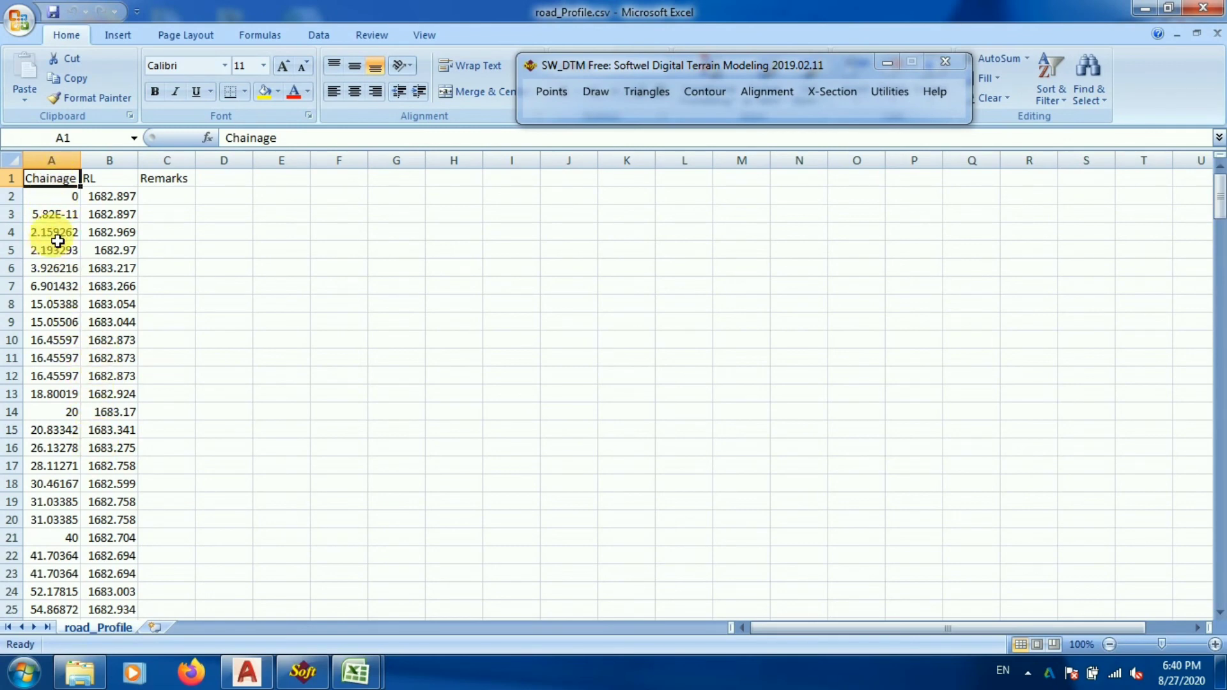
{"action": "left_click", "coordinate": [1204, 8]}
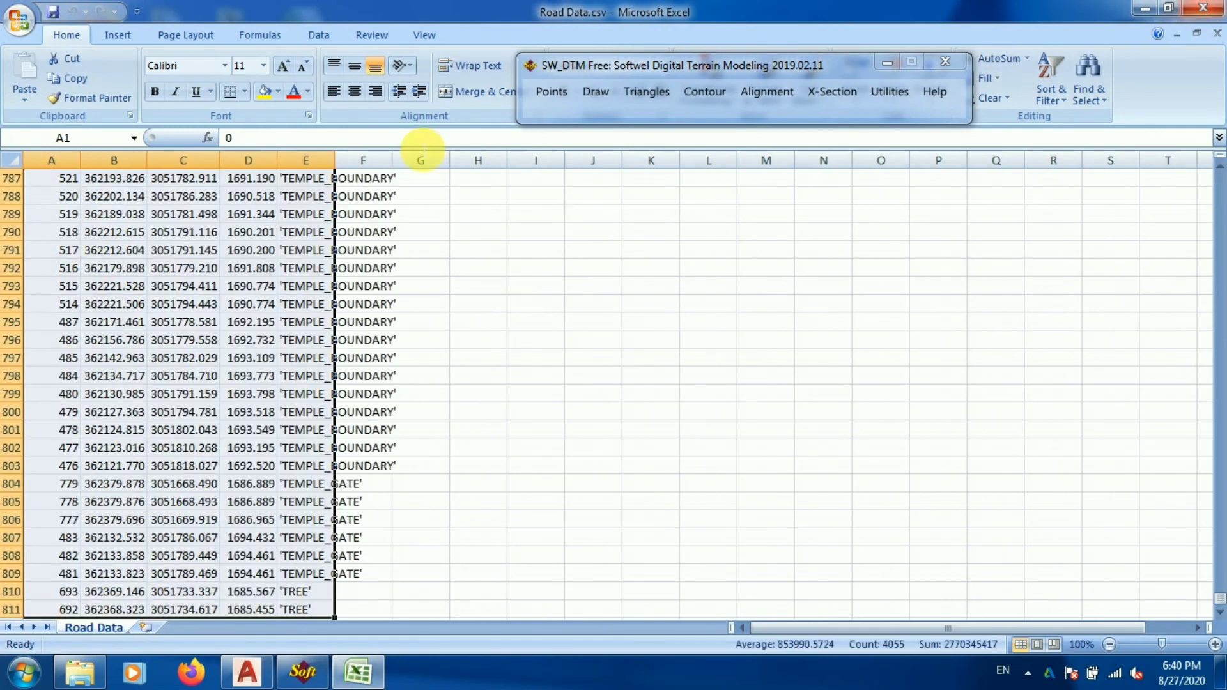
{"action": "left_click", "coordinate": [1141, 12]}
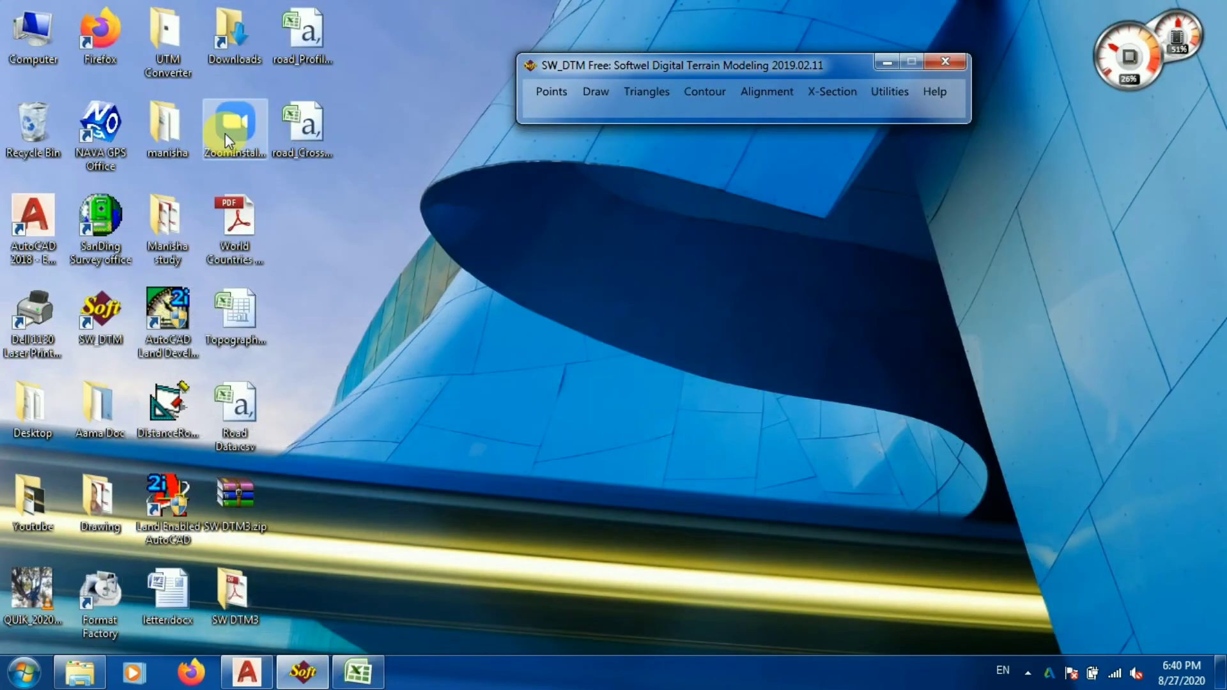
Step: Review the chainage 20 and 40 entries in road_Cross.csv, then close it and minimise Excel
{"action": "double_click", "coordinate": [301, 125]}
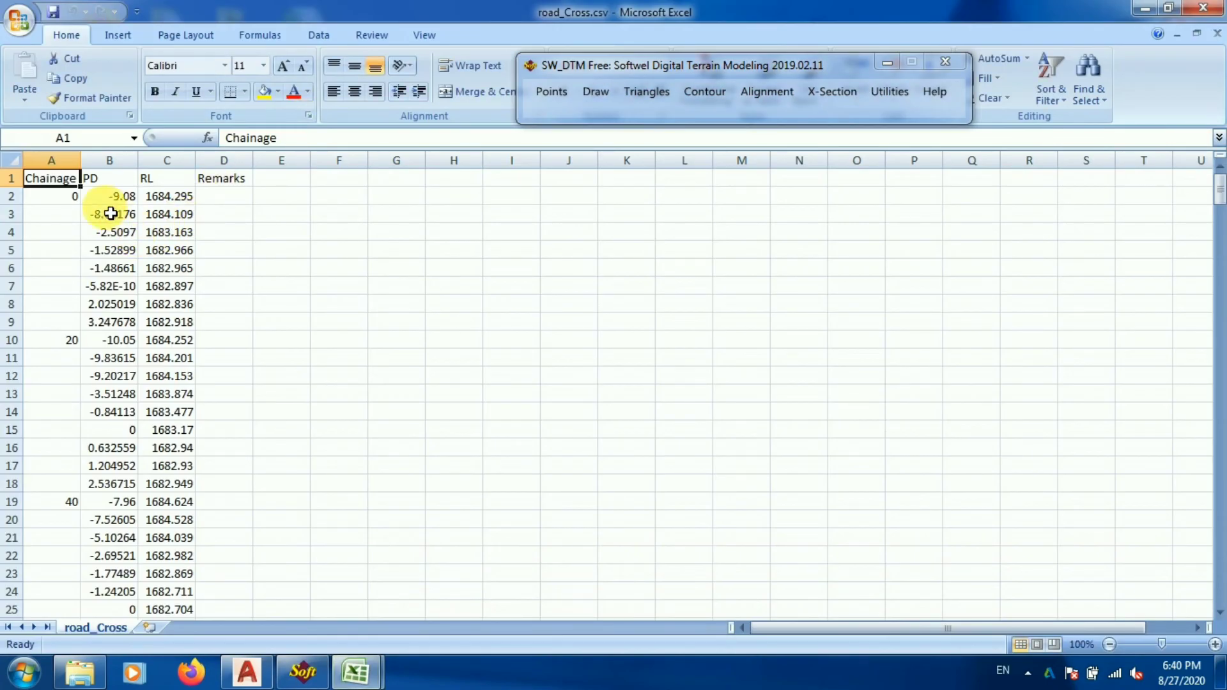
{"action": "left_click", "coordinate": [63, 347]}
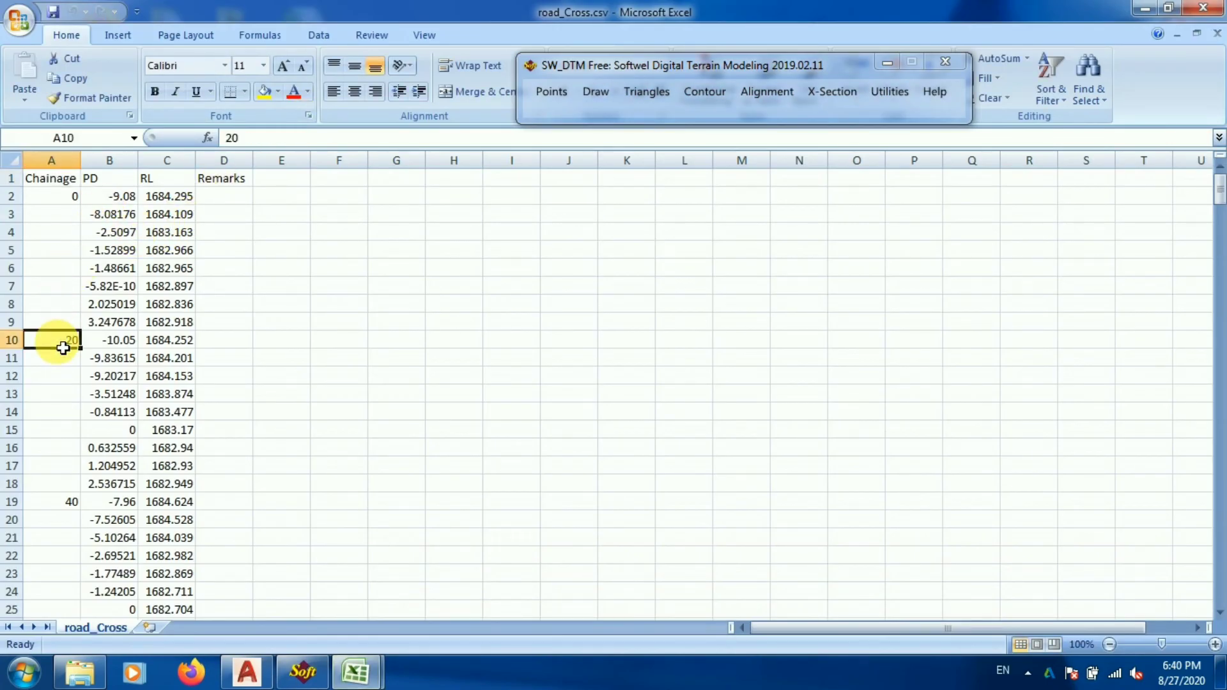
{"action": "left_click", "coordinate": [70, 503]}
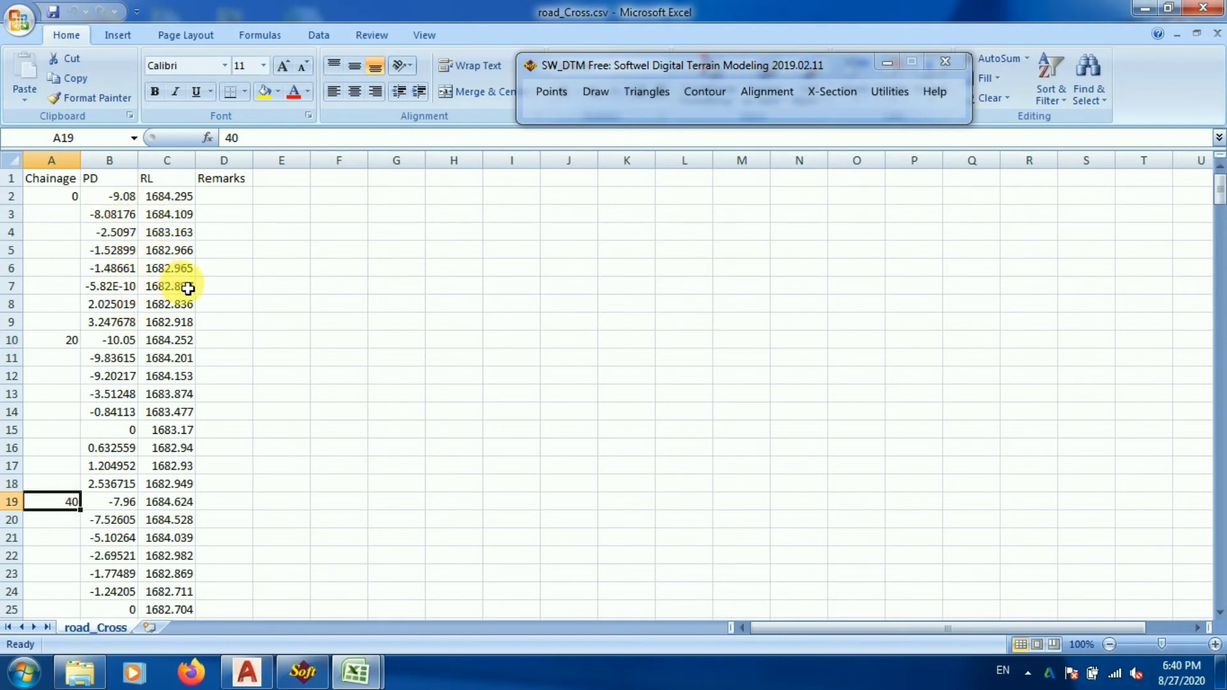
{"action": "left_click", "coordinate": [1207, 7]}
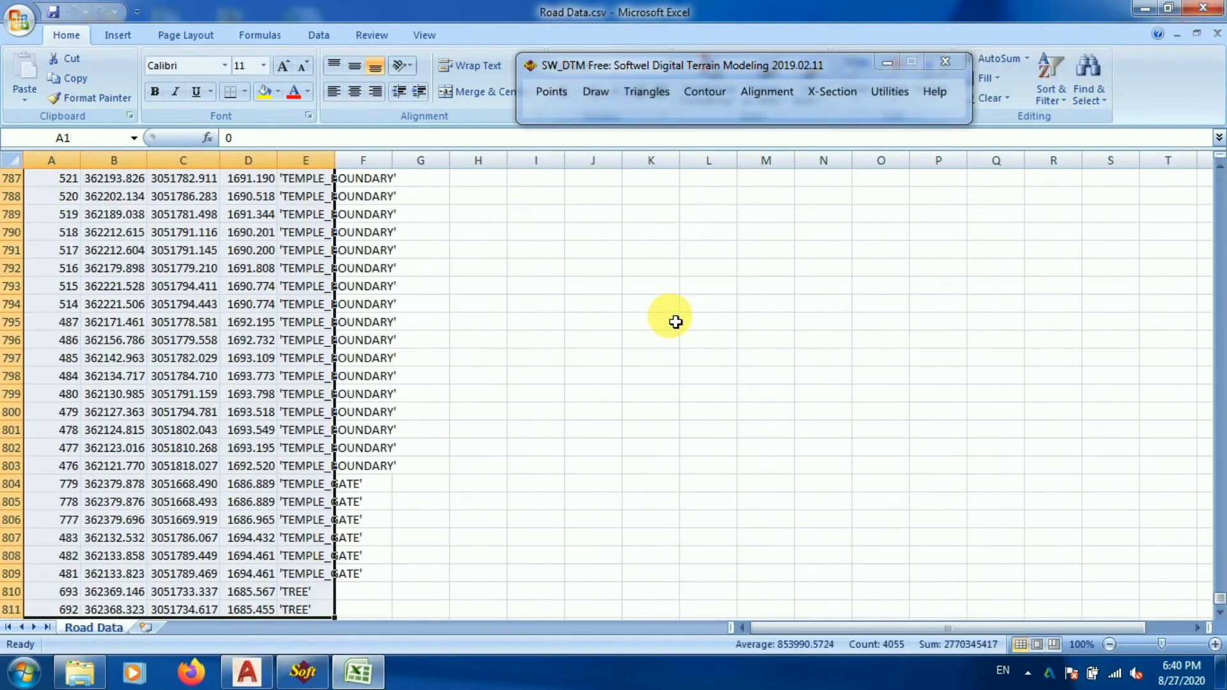
{"action": "left_click", "coordinate": [1145, 8]}
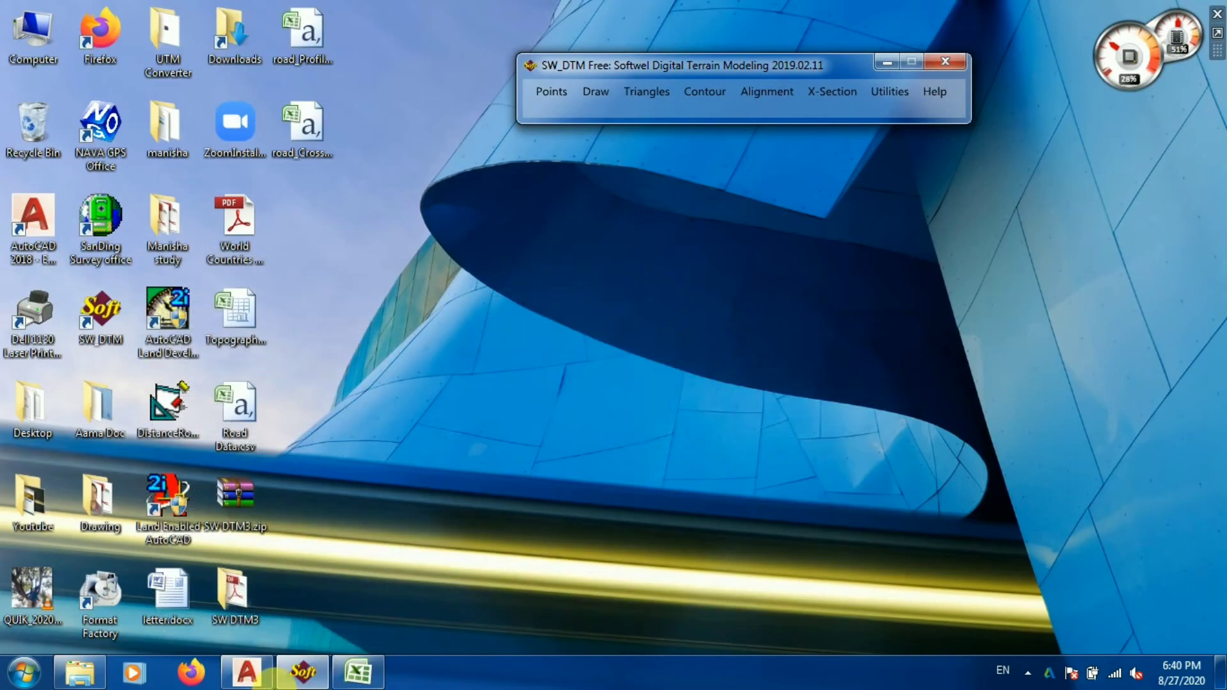
Step: Restore AutoCAD and bring up SW_DTM's Draw L-Profile settings
{"action": "left_click", "coordinate": [247, 672]}
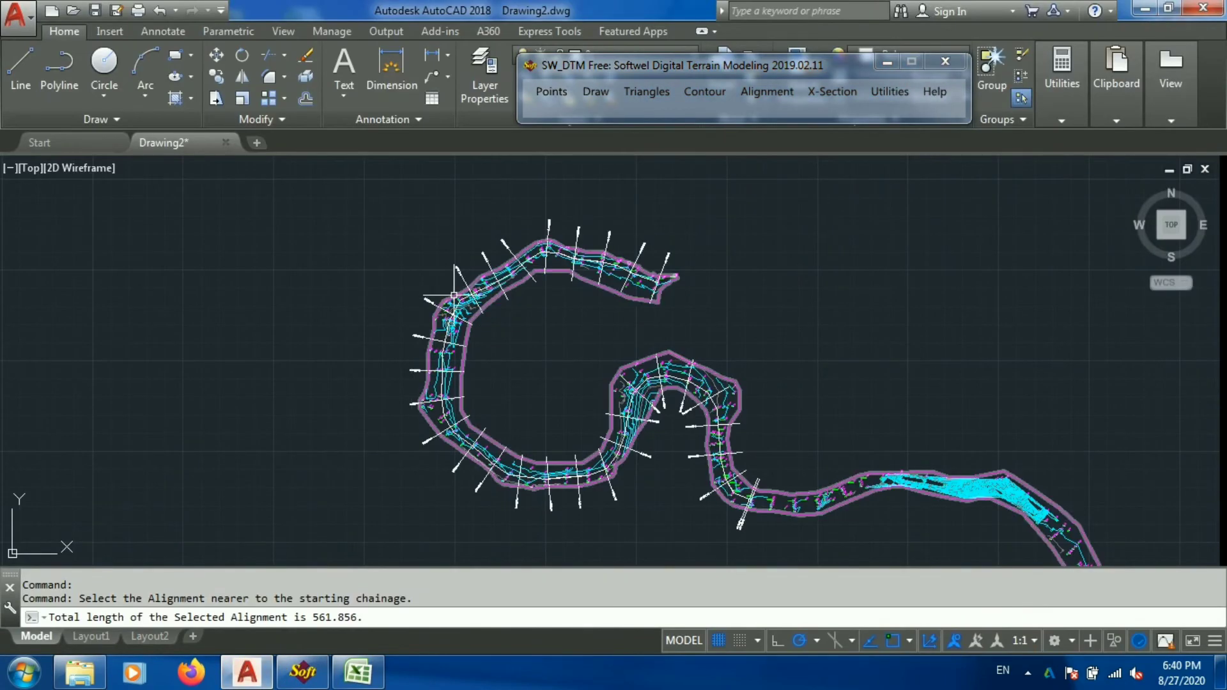
{"action": "scroll", "coordinate": [735, 256], "scroll_direction": "up", "scroll_amount": 2}
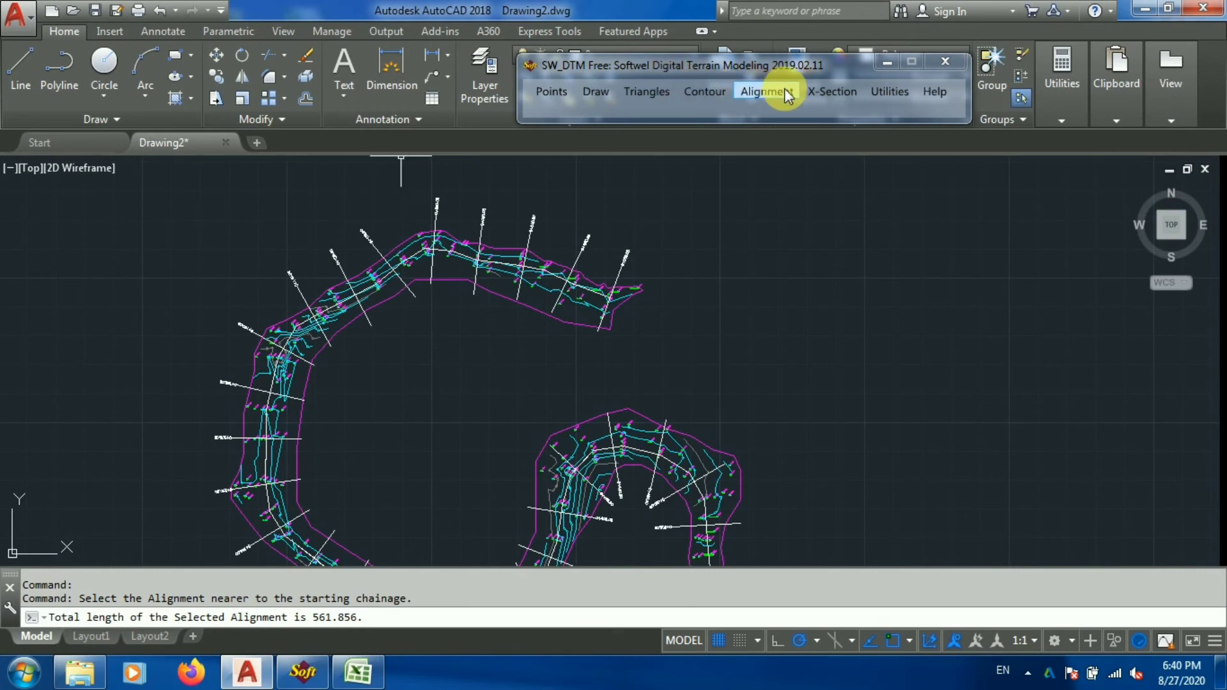
{"action": "left_click", "coordinate": [825, 89]}
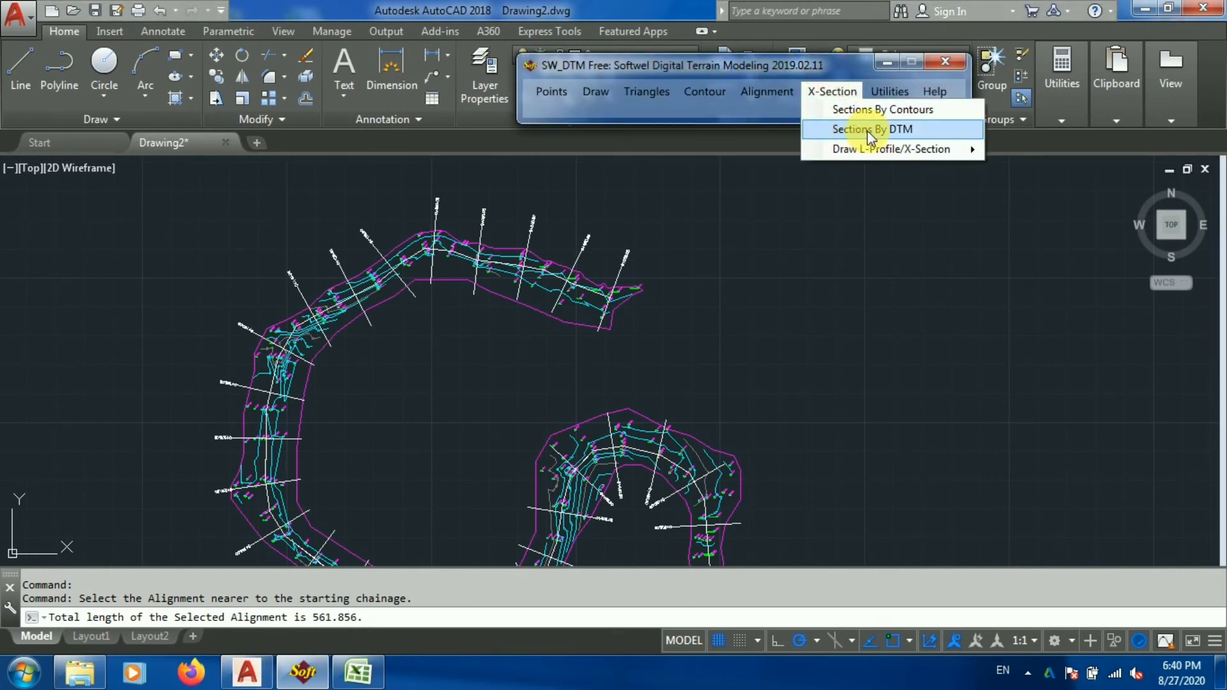
{"action": "mouse_move", "coordinate": [869, 147]}
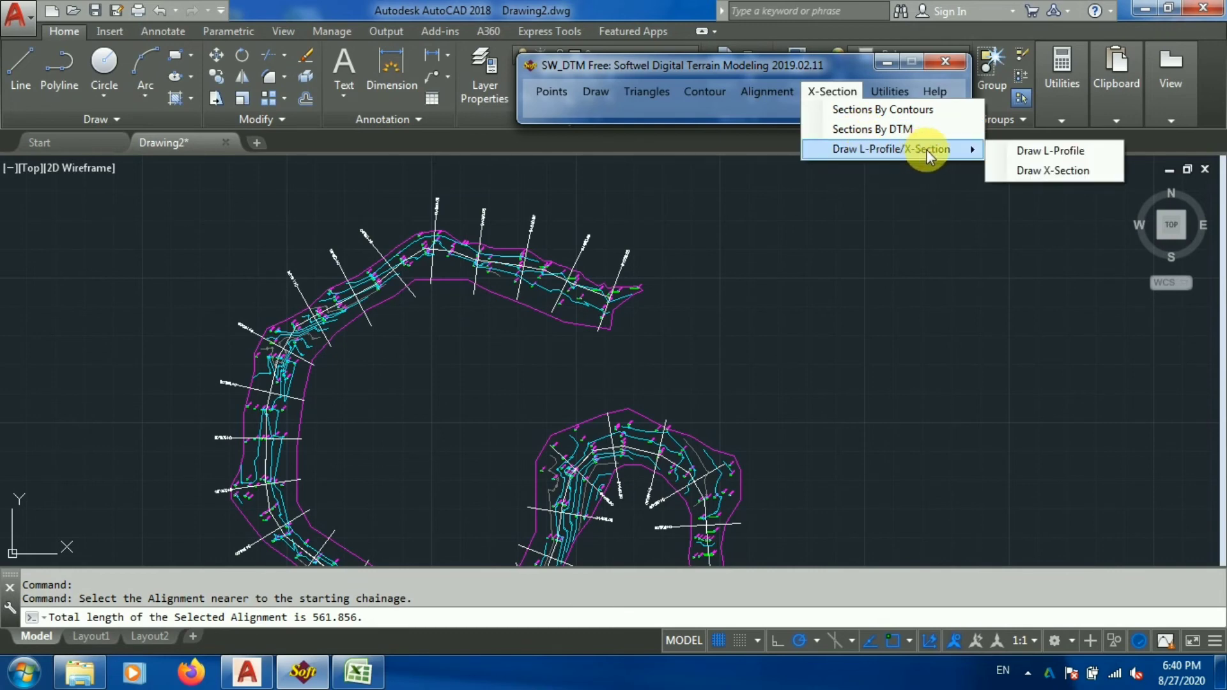
{"action": "left_click", "coordinate": [1038, 149]}
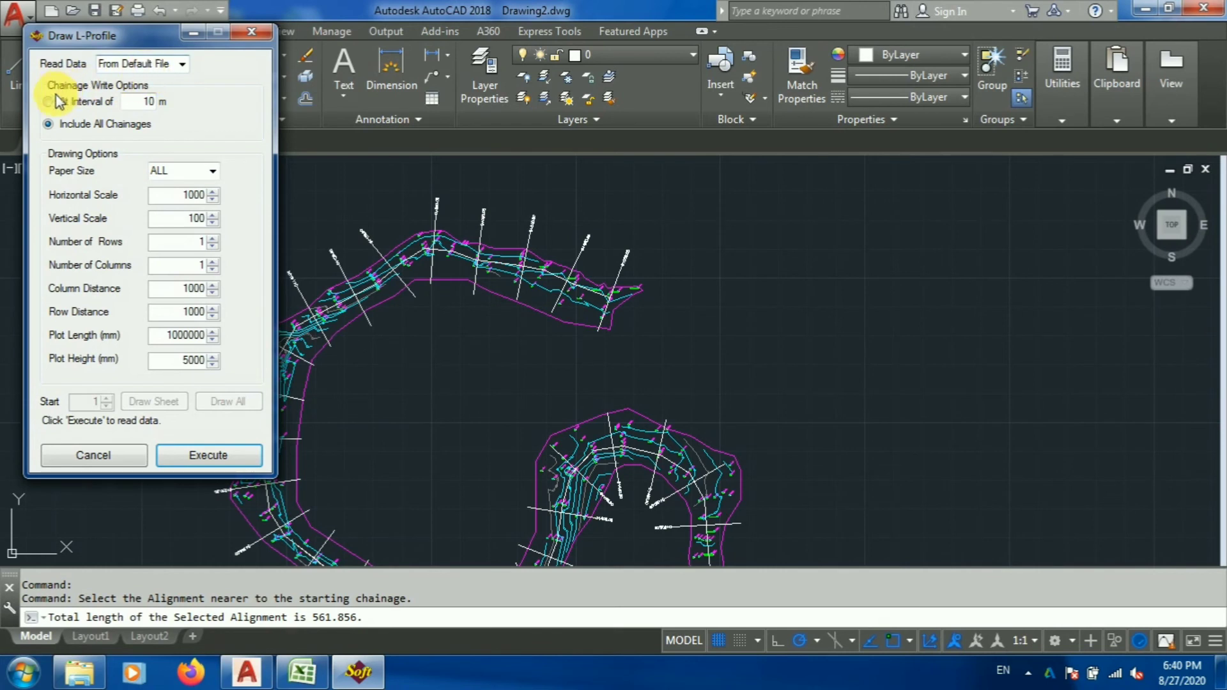
Step: Use a 10 m chainage interval and 1000 scales, then read the profile data
{"action": "left_click", "coordinate": [81, 102]}
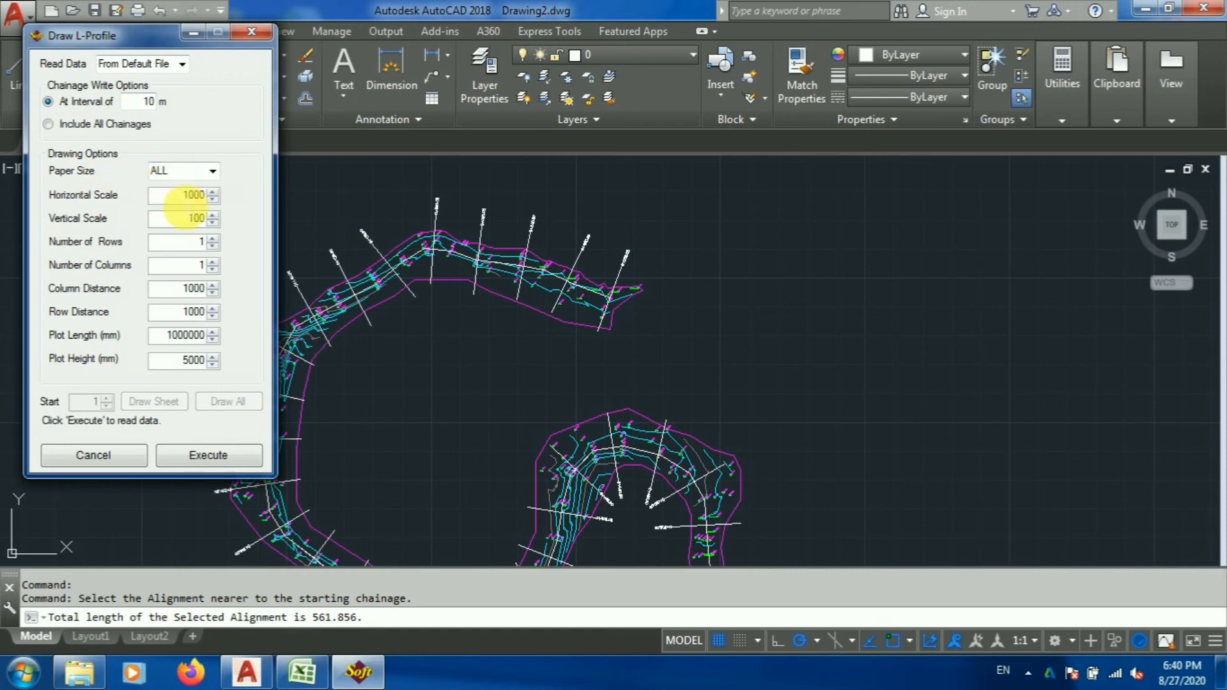
{"action": "type", "text": "0"}
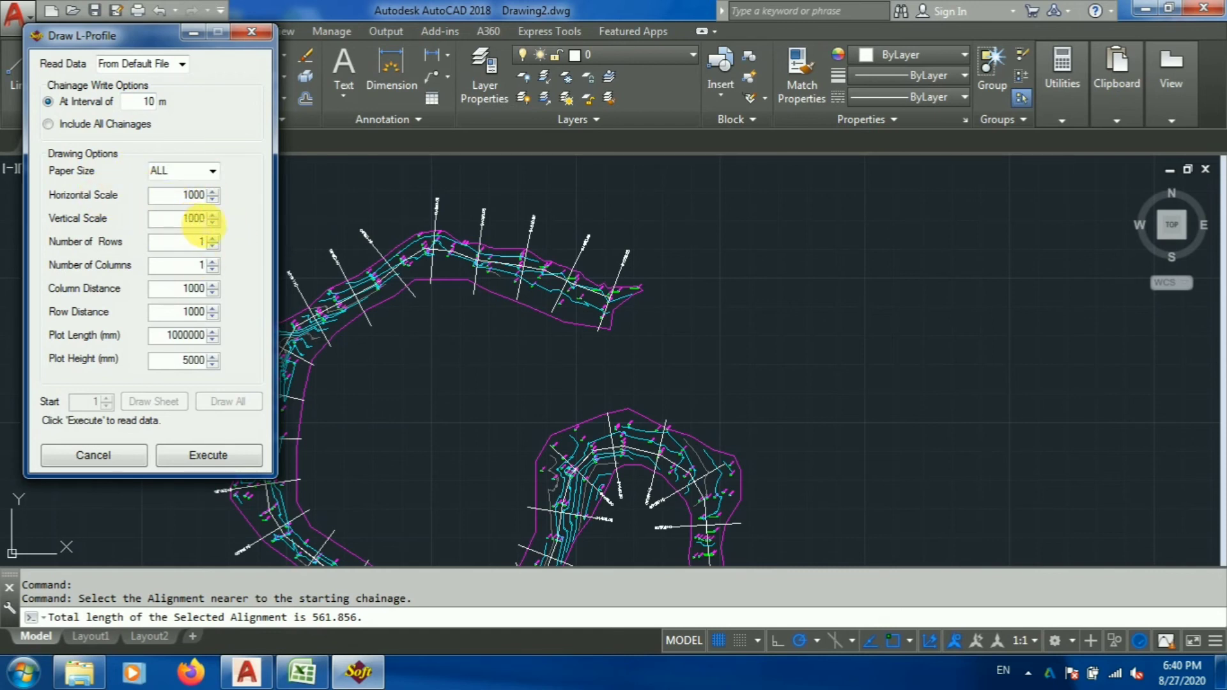
{"action": "left_click", "coordinate": [191, 220]}
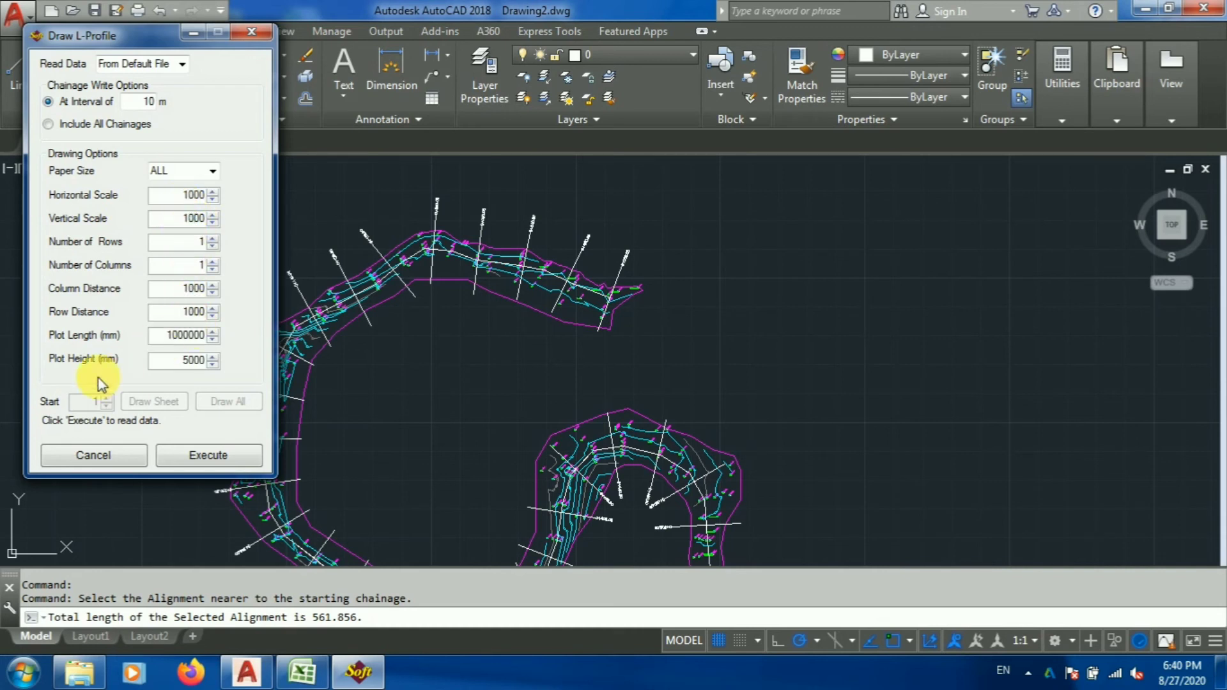
{"action": "left_click", "coordinate": [206, 456]}
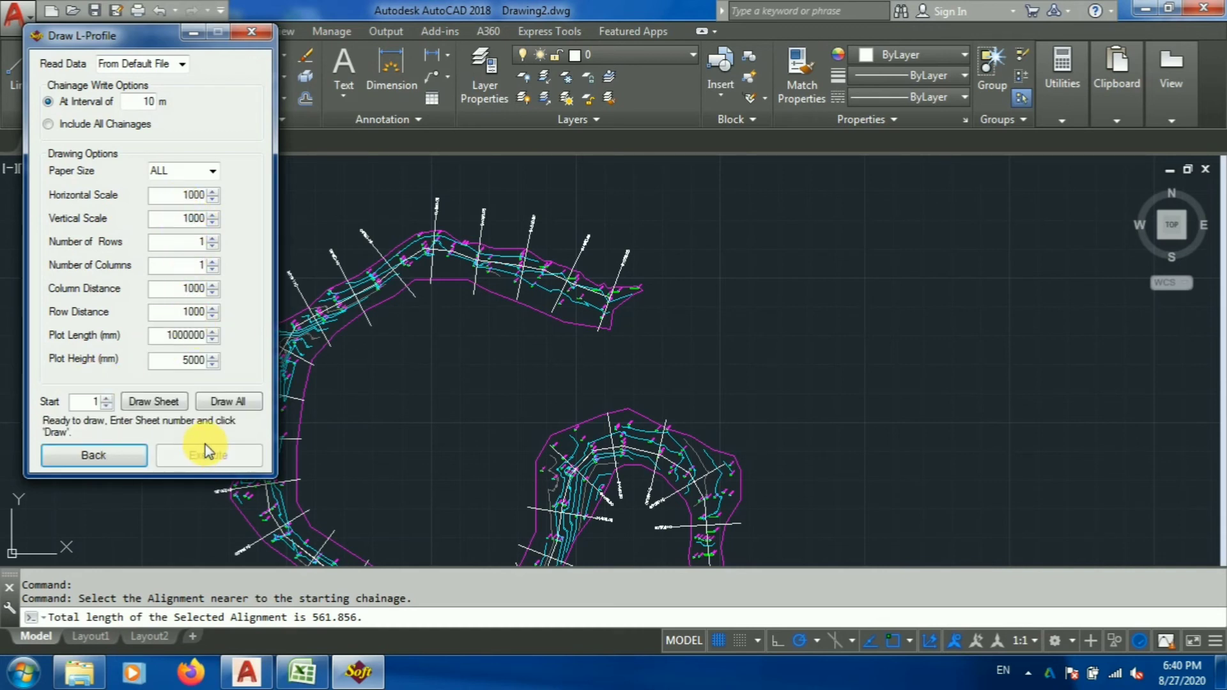
Step: Draw the profile sheet beside the alignment and inspect its levels for 0+000.00–0+561.86
{"action": "left_click", "coordinate": [229, 403]}
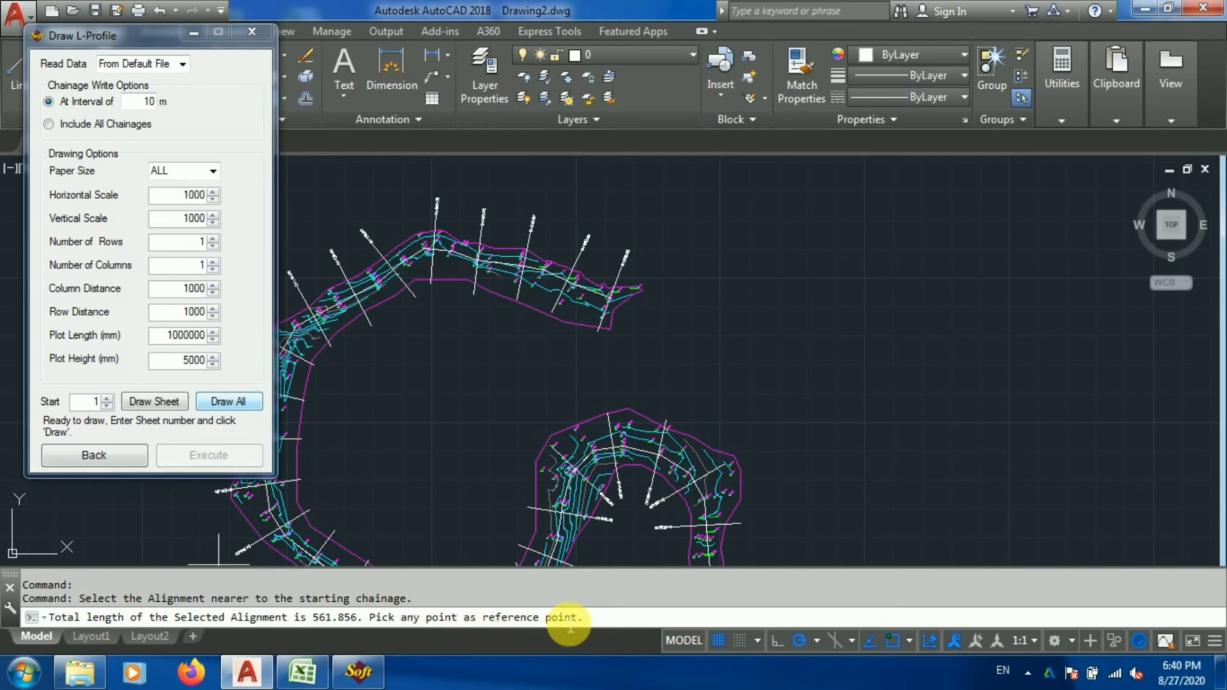
{"action": "left_click", "coordinate": [833, 415]}
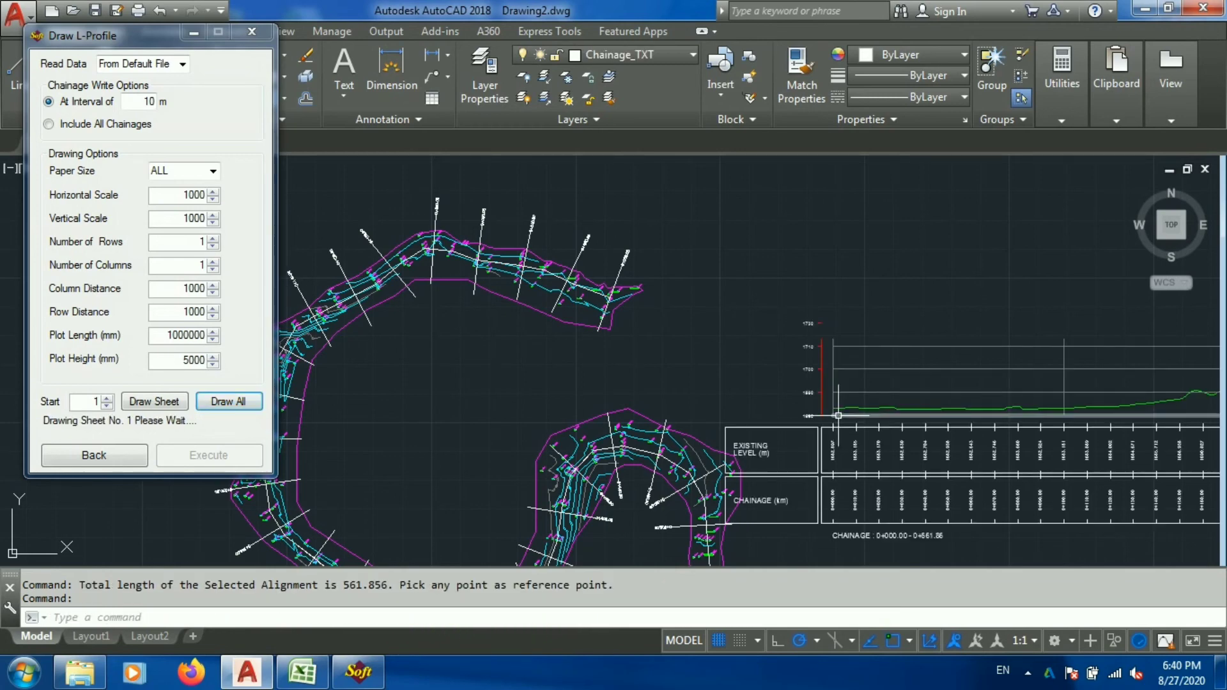
{"action": "scroll", "coordinate": [385, 404], "scroll_direction": "down", "scroll_amount": 1}
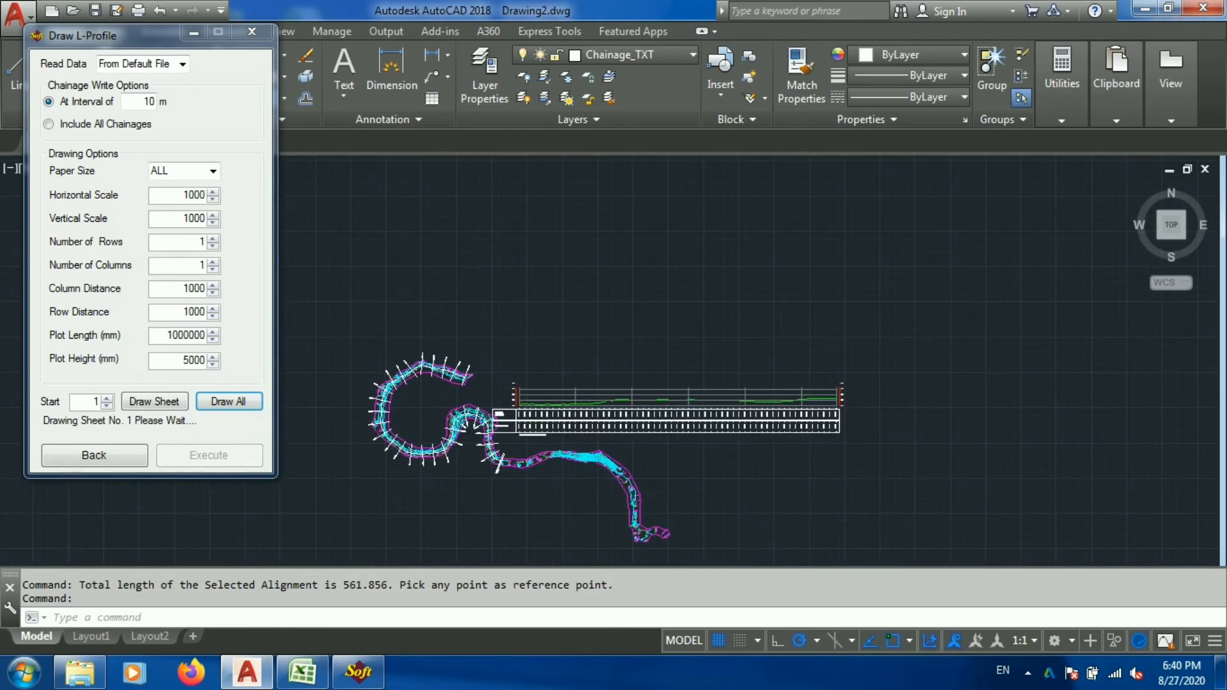
{"action": "scroll", "coordinate": [812, 403], "scroll_direction": "up", "scroll_amount": 6}
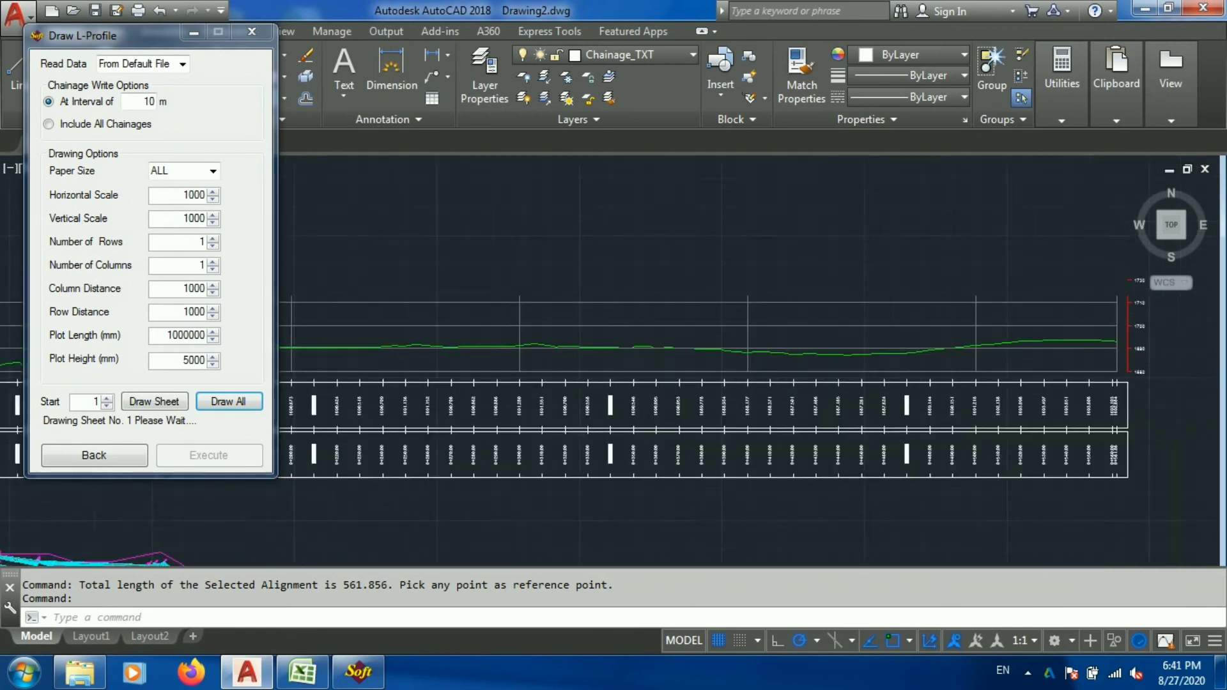
{"action": "scroll", "coordinate": [1020, 362], "scroll_direction": "down", "scroll_amount": 5}
{"action": "scroll", "coordinate": [640, 379], "scroll_direction": "up", "scroll_amount": 2}
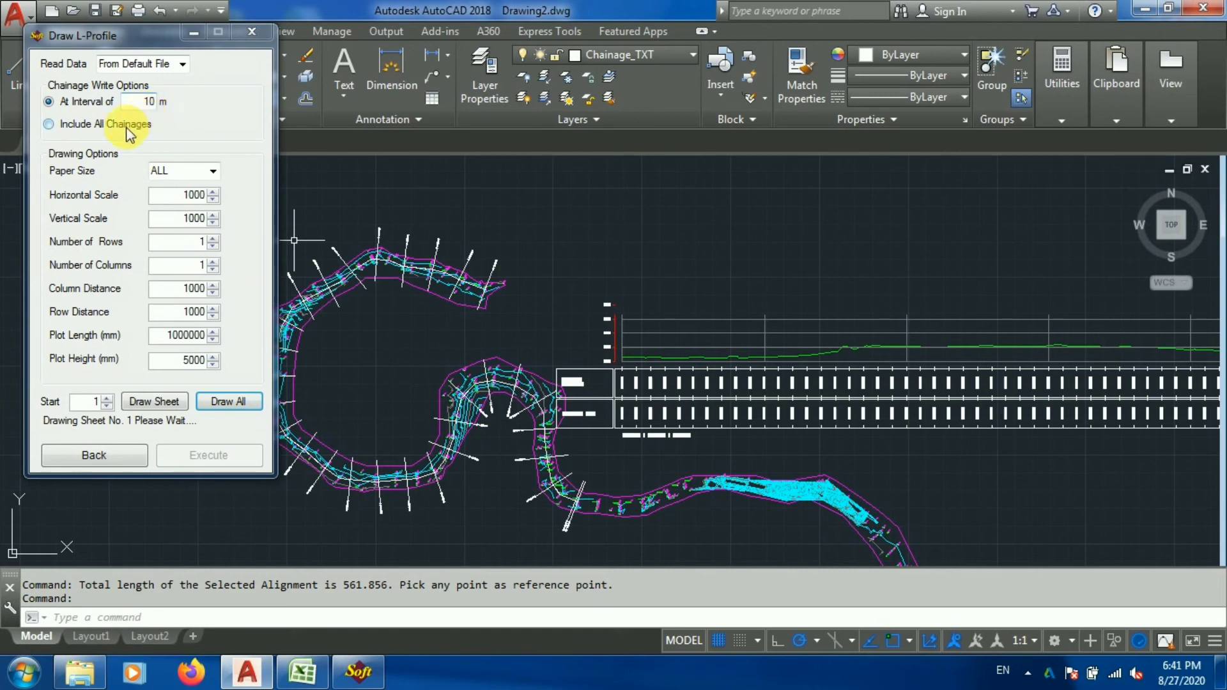
{"action": "scroll", "coordinate": [637, 351], "scroll_direction": "up", "scroll_amount": 10}
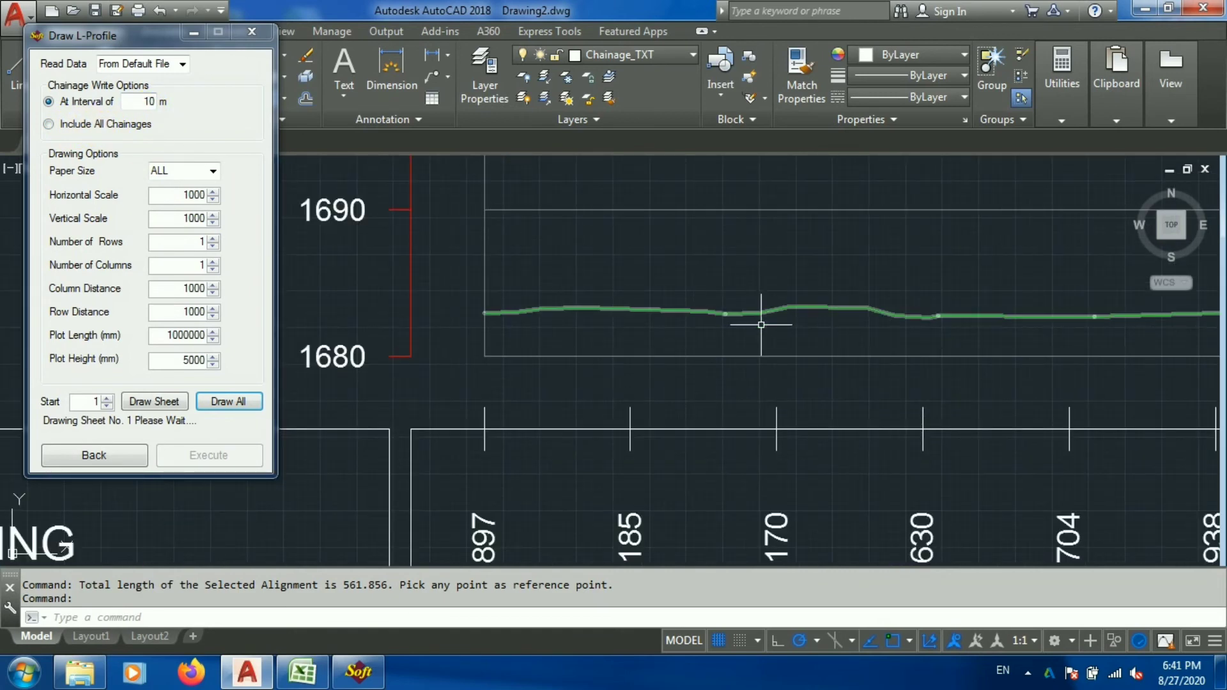
{"action": "scroll", "coordinate": [521, 287], "scroll_direction": "down", "scroll_amount": 5}
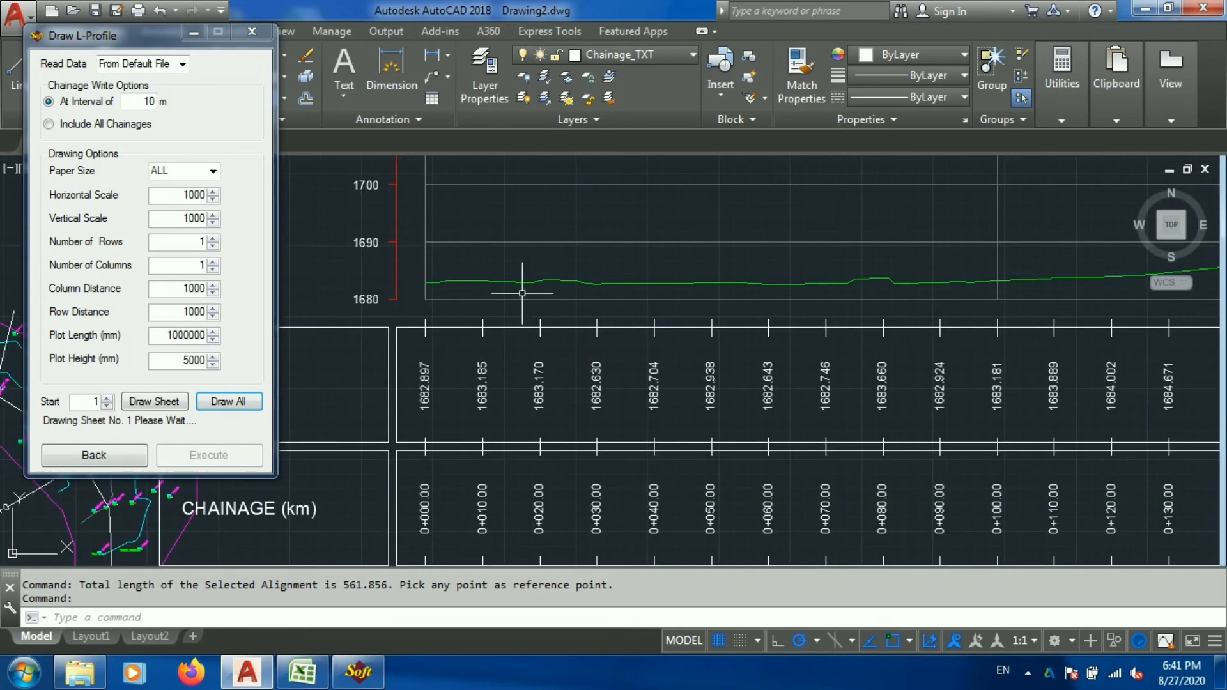
{"action": "scroll", "coordinate": [547, 285], "scroll_direction": "down", "scroll_amount": 2}
{"action": "scroll", "coordinate": [482, 444], "scroll_direction": "up", "scroll_amount": 4}
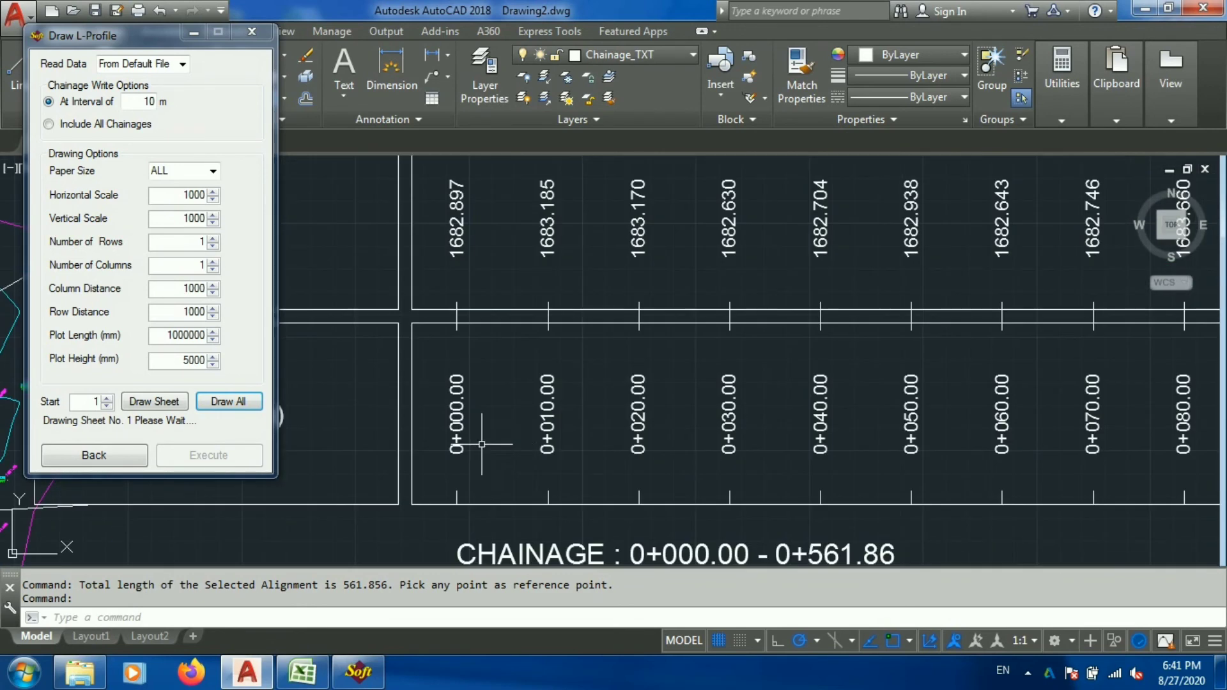
{"action": "scroll", "coordinate": [703, 416], "scroll_direction": "down", "scroll_amount": 4}
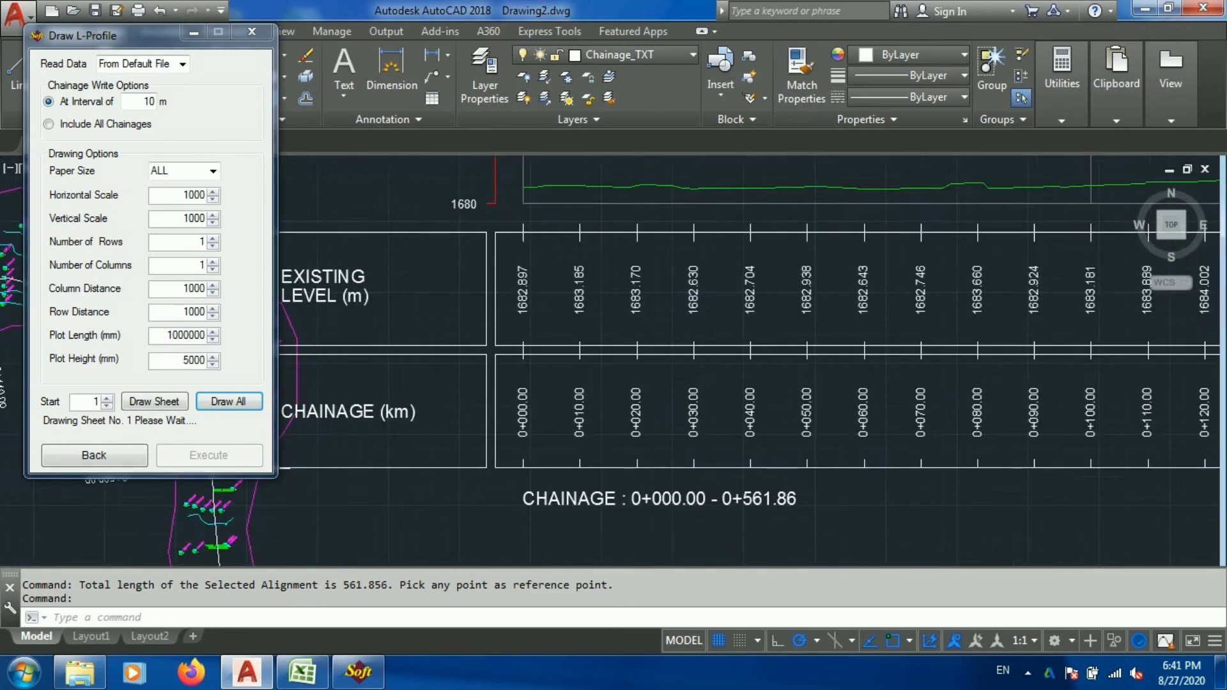
{"action": "scroll", "coordinate": [835, 414], "scroll_direction": "up", "scroll_amount": 4}
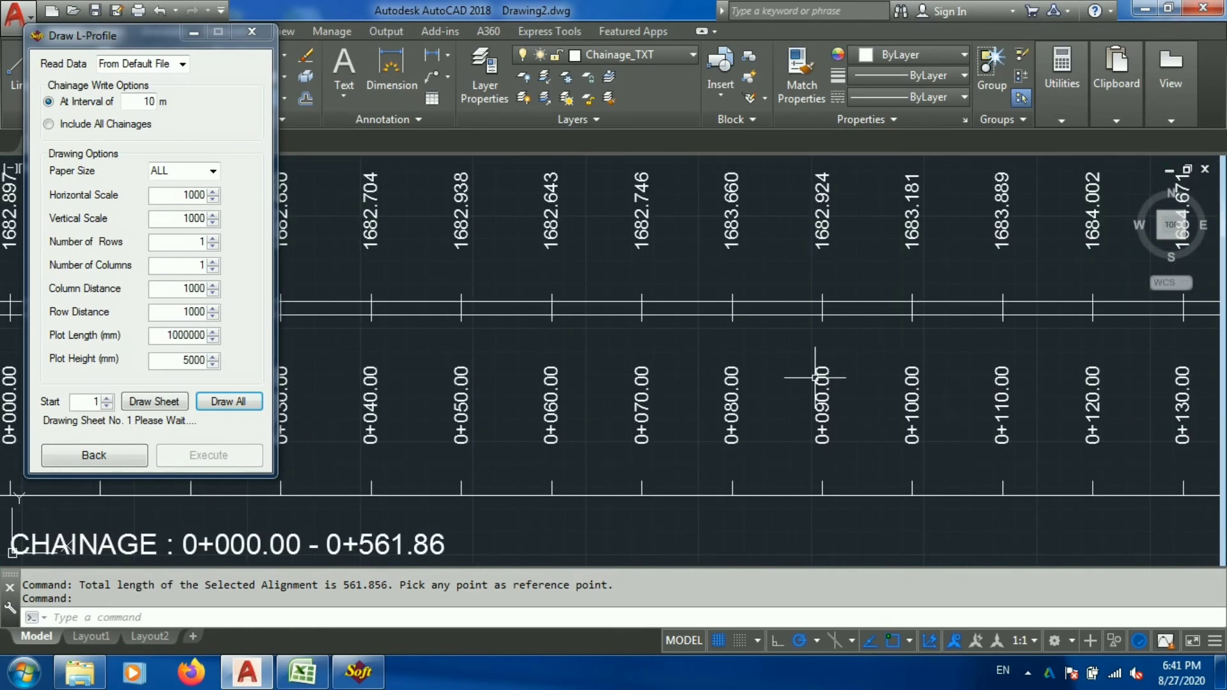
{"action": "scroll", "coordinate": [816, 377], "scroll_direction": "down", "scroll_amount": 4}
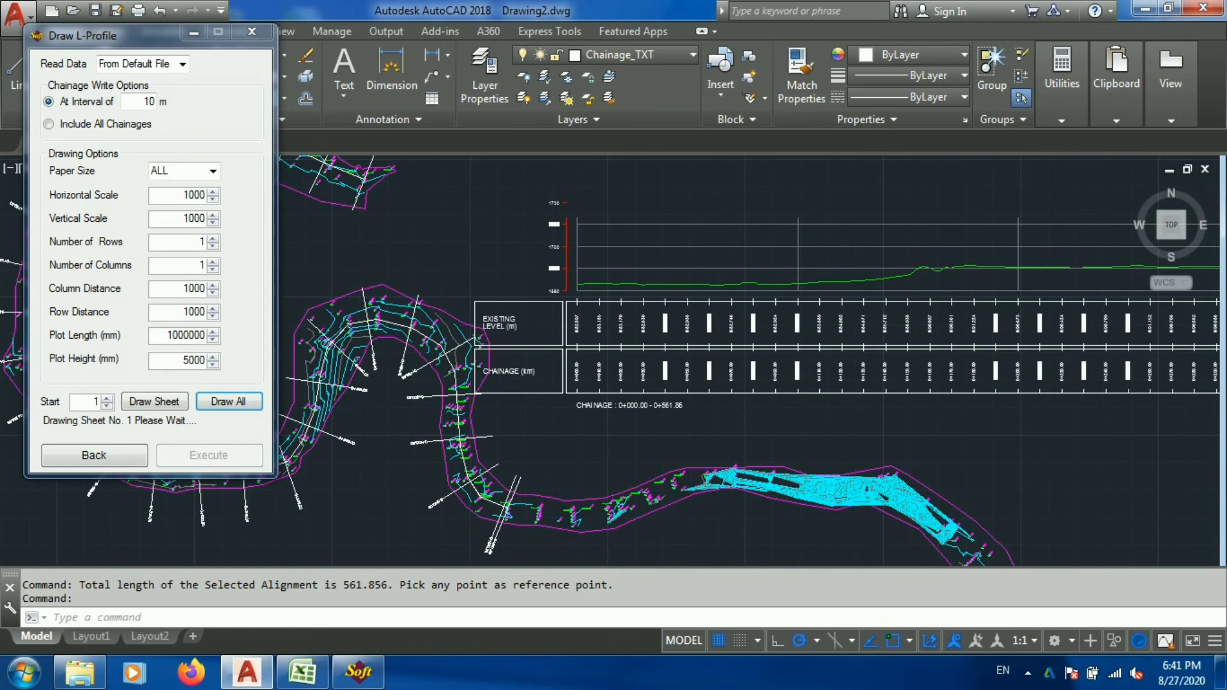
{"action": "scroll", "coordinate": [479, 367], "scroll_direction": "up", "scroll_amount": 7}
{"action": "scroll", "coordinate": [624, 446], "scroll_direction": "down", "scroll_amount": 3}
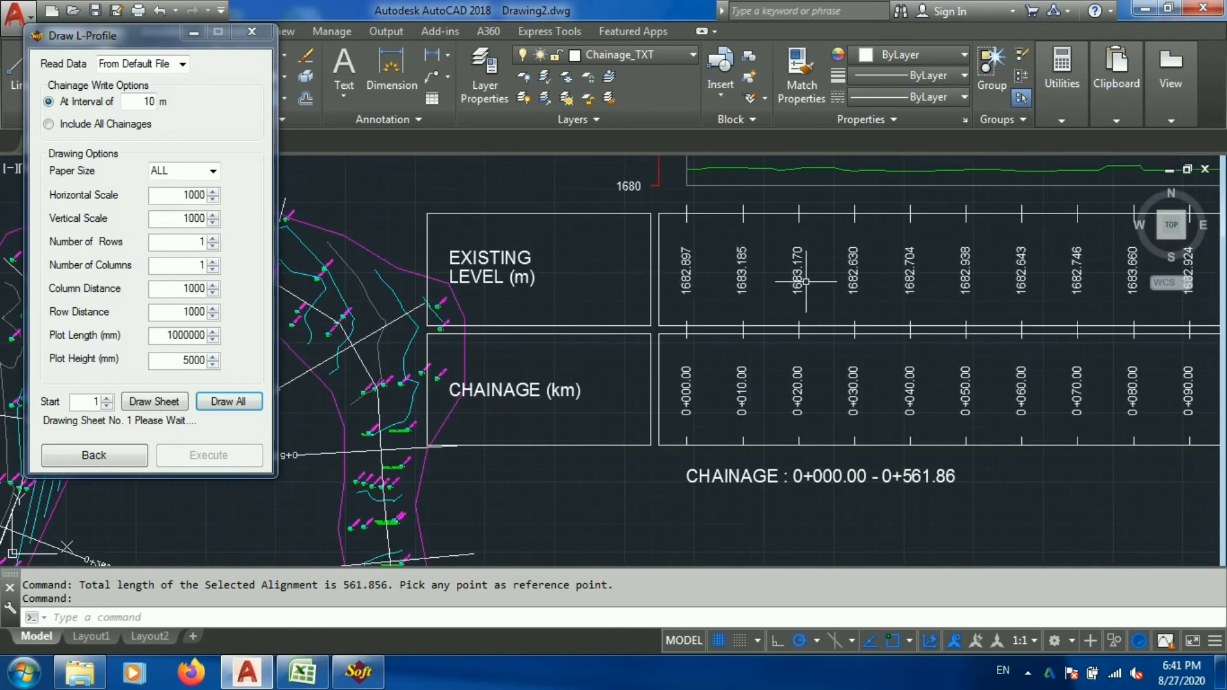
{"action": "scroll", "coordinate": [844, 313], "scroll_direction": "down", "scroll_amount": 5}
{"action": "scroll", "coordinate": [566, 282], "scroll_direction": "down", "scroll_amount": 4}
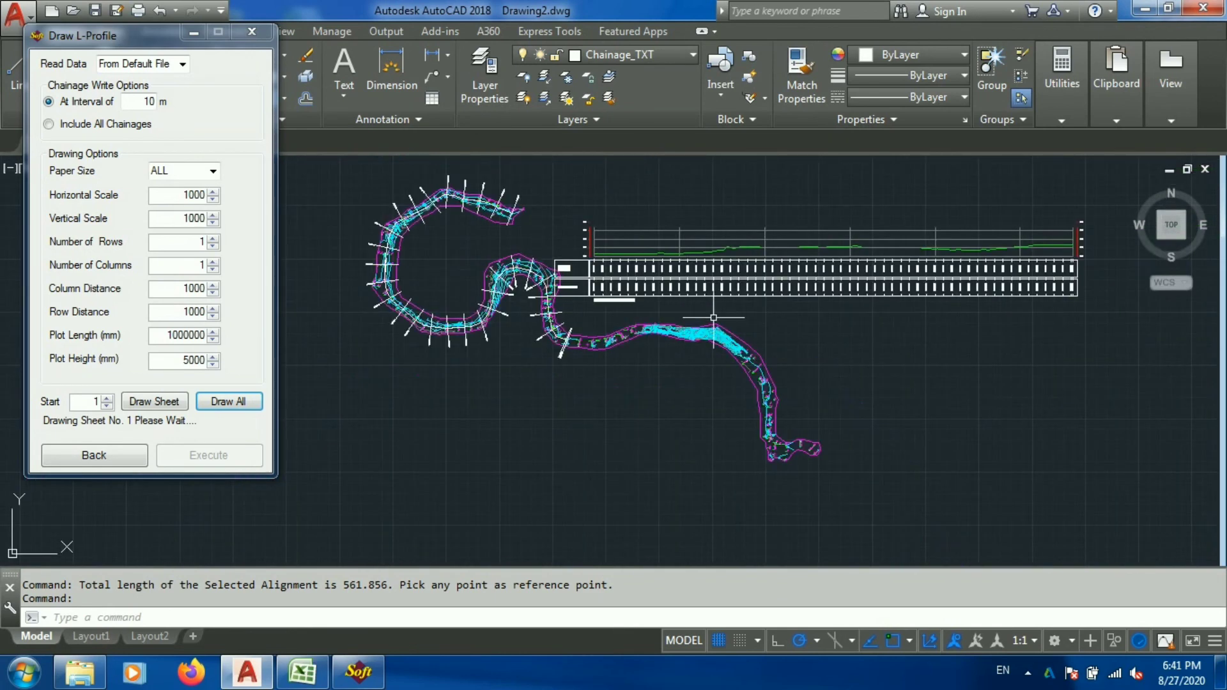
{"action": "scroll", "coordinate": [569, 275], "scroll_direction": "down", "scroll_amount": 2}
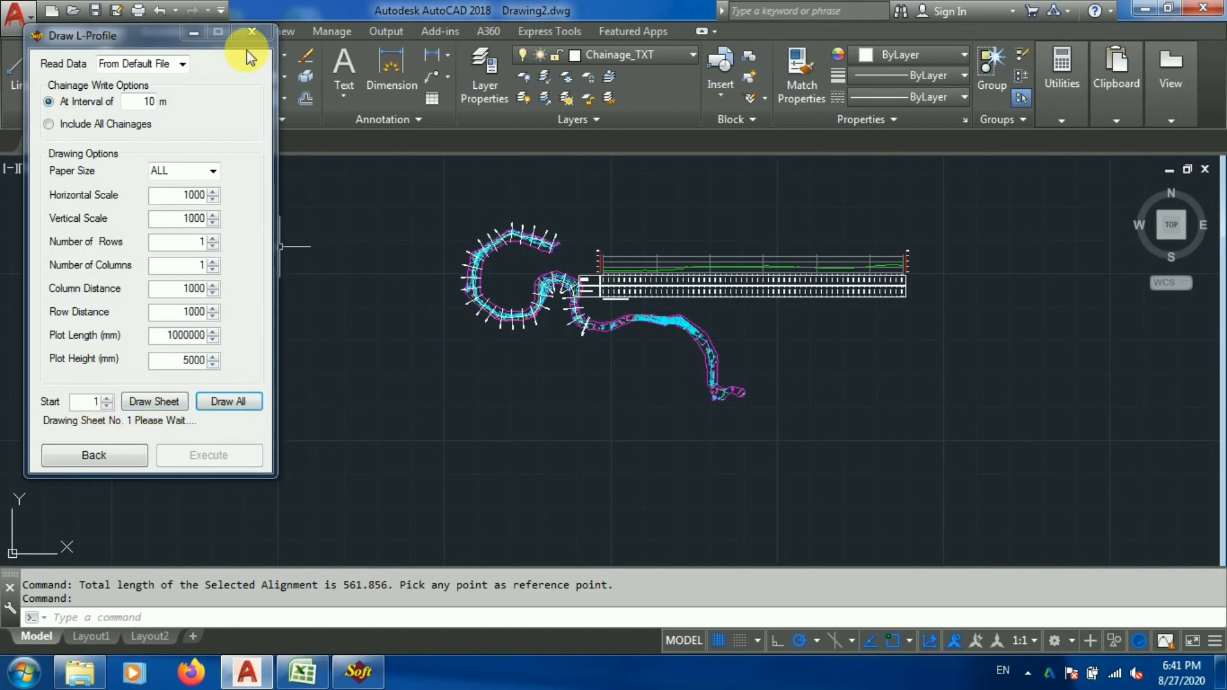
Step: Close Draw L-Profile and bring up the Draw X-Section settings from SW_DTM X-Section
{"action": "left_click", "coordinate": [248, 29]}
{"action": "left_click", "coordinate": [830, 94]}
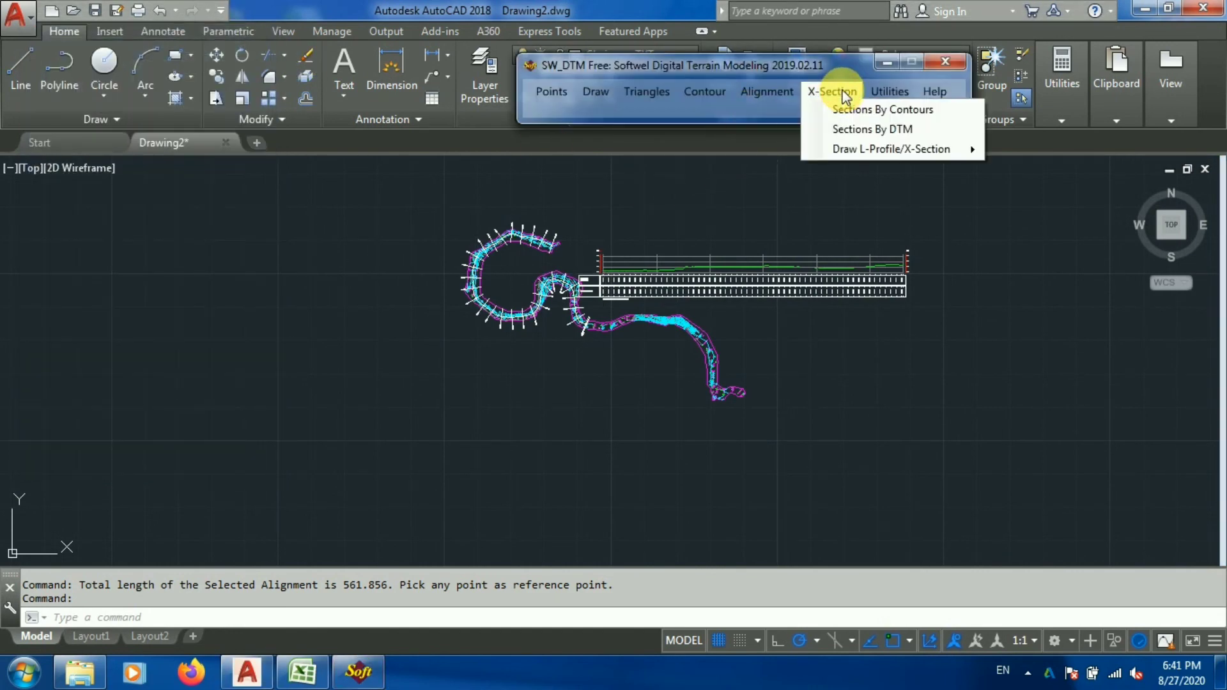
{"action": "mouse_move", "coordinate": [865, 147]}
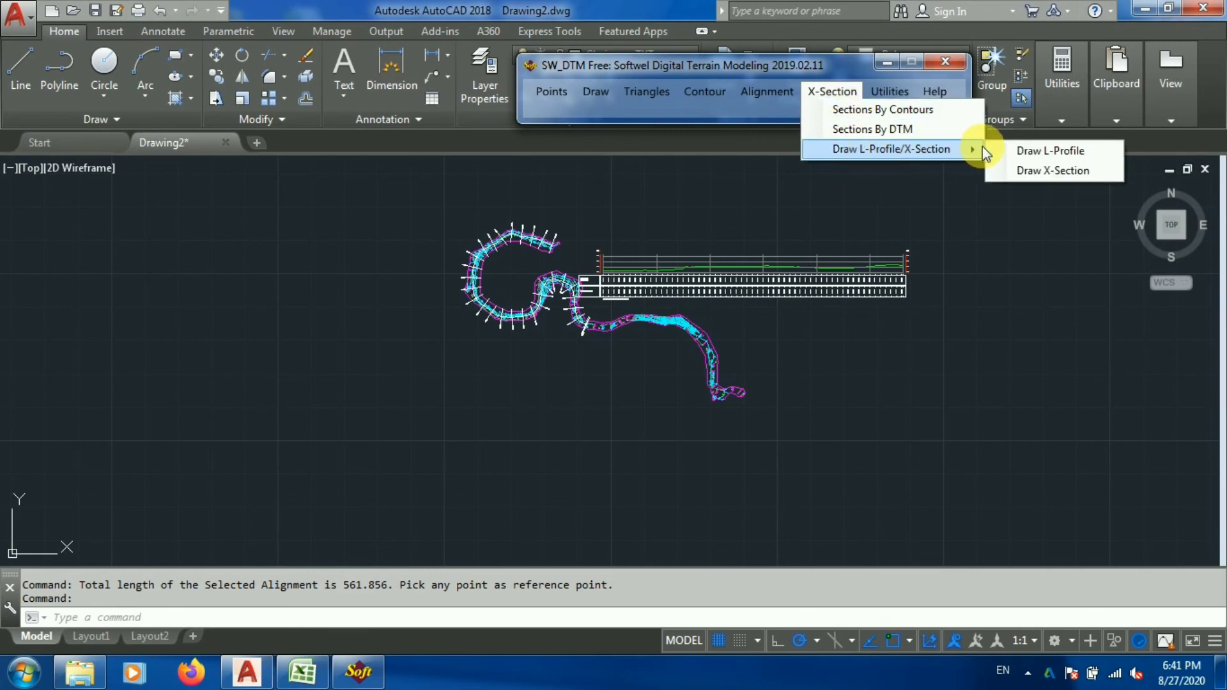
{"action": "left_click", "coordinate": [1046, 171]}
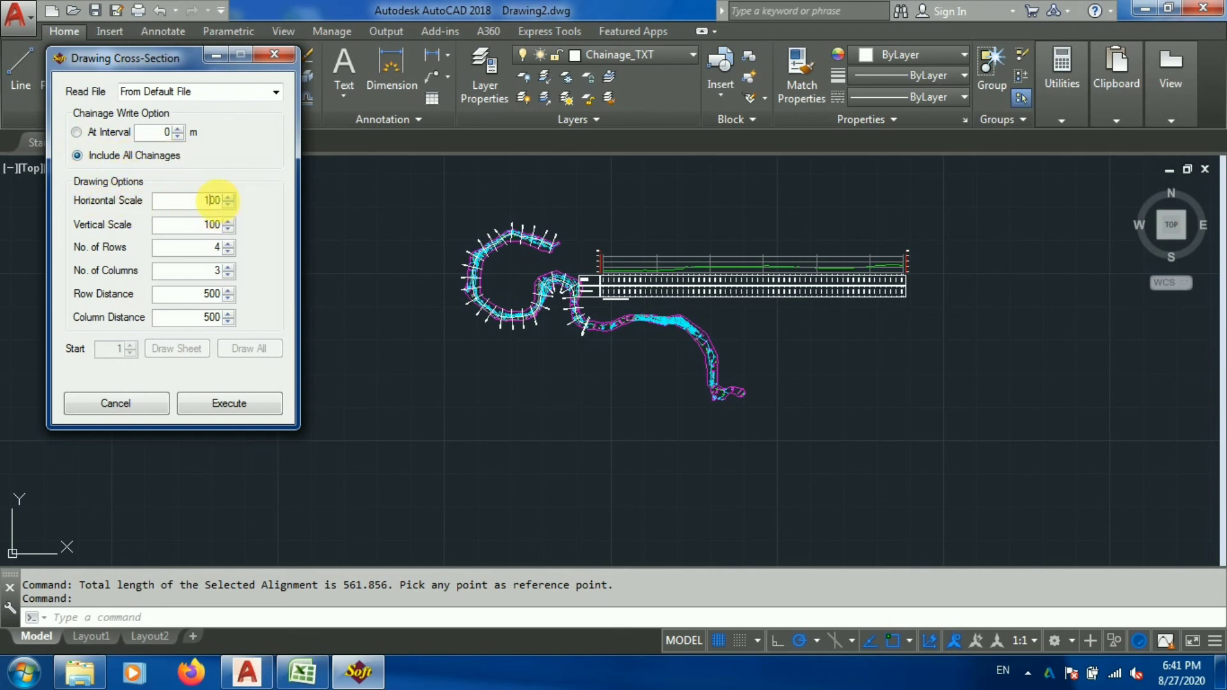
Step: Set the cross-section scales to 1000, with 1 row and 1000 columns
{"action": "left_click", "coordinate": [221, 202]}
{"action": "type", "text": "0"}
{"action": "left_click", "coordinate": [219, 225]}
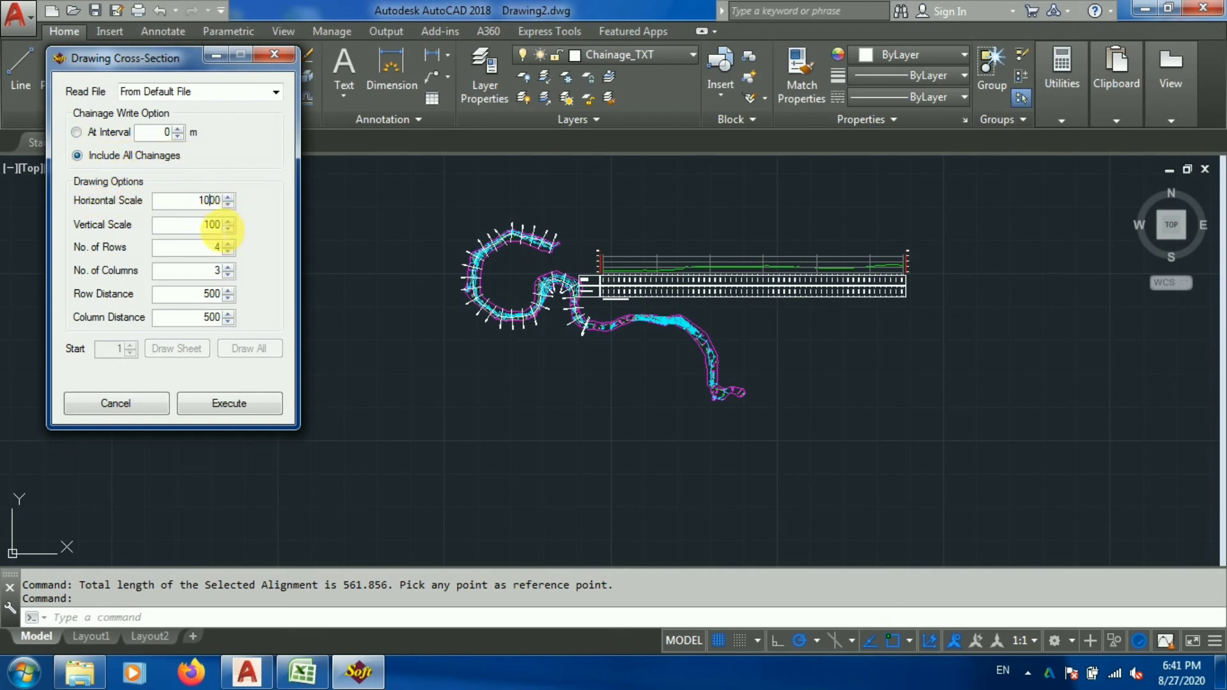
{"action": "type", "text": "0"}
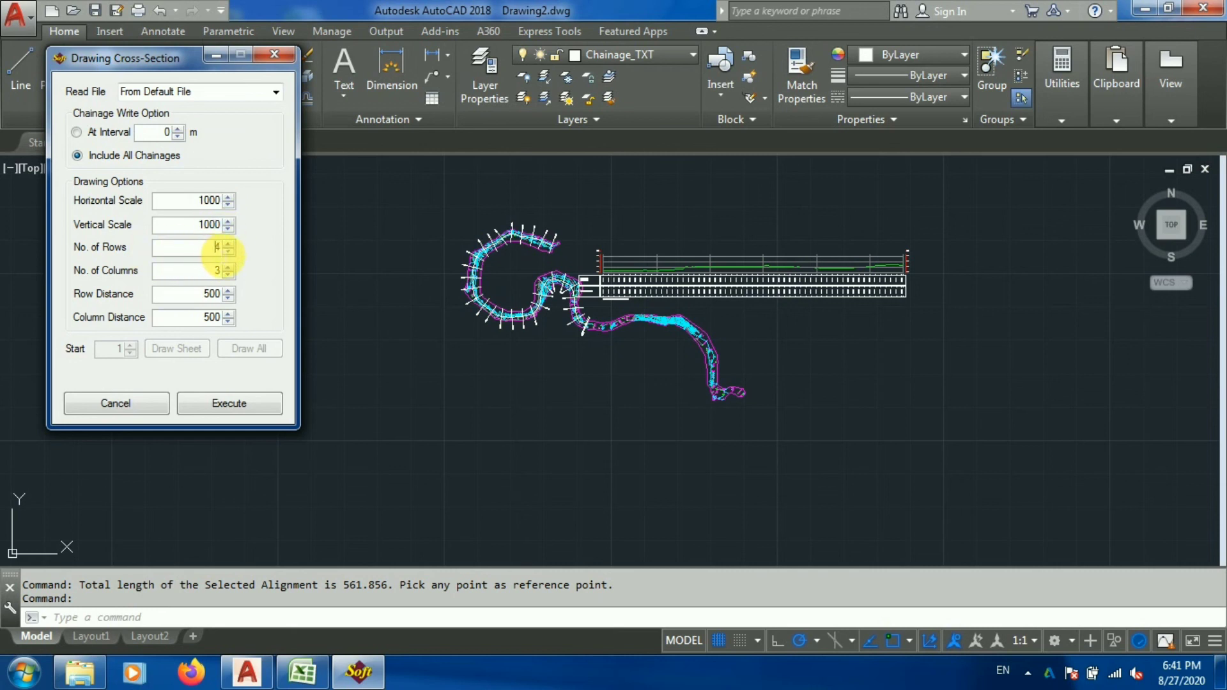
{"action": "type", "text": "1"}
{"action": "type", "text": "000"}
{"action": "scroll", "coordinate": [204, 224], "scroll_direction": "down", "scroll_amount": 1}
{"action": "scroll", "coordinate": [207, 293], "scroll_direction": "up", "scroll_amount": 1}
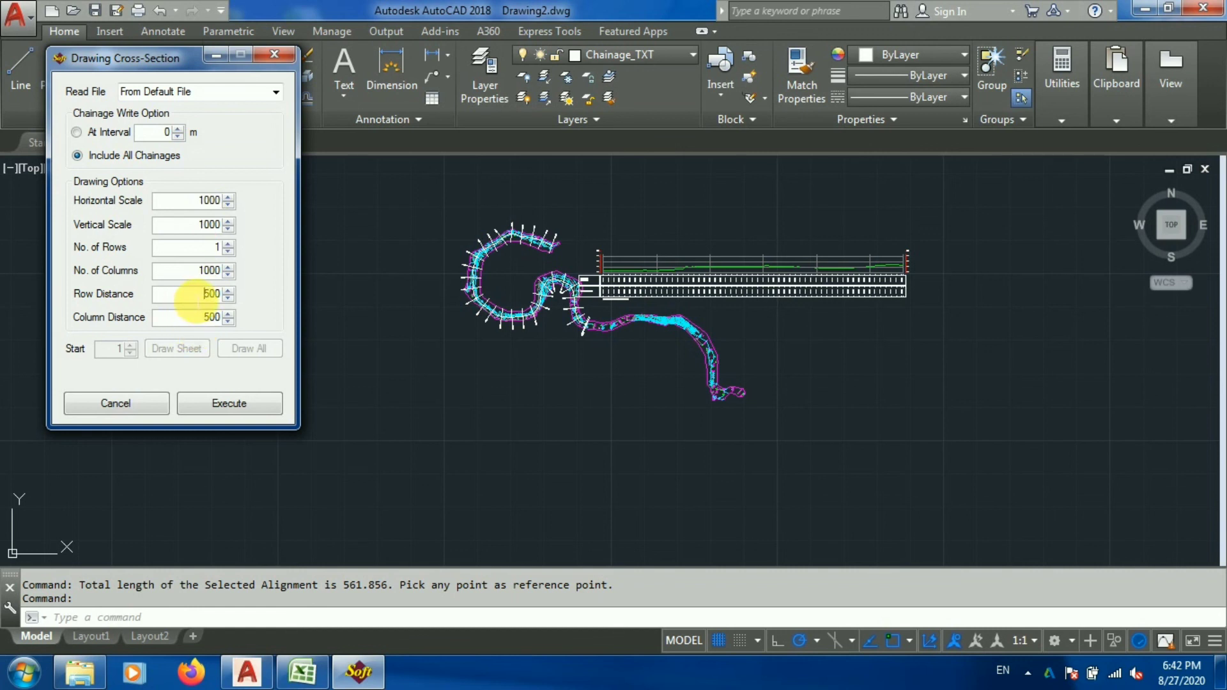
Step: Set the row distance to 150 and load the 30 cross sections
{"action": "double_click", "coordinate": [207, 296]}
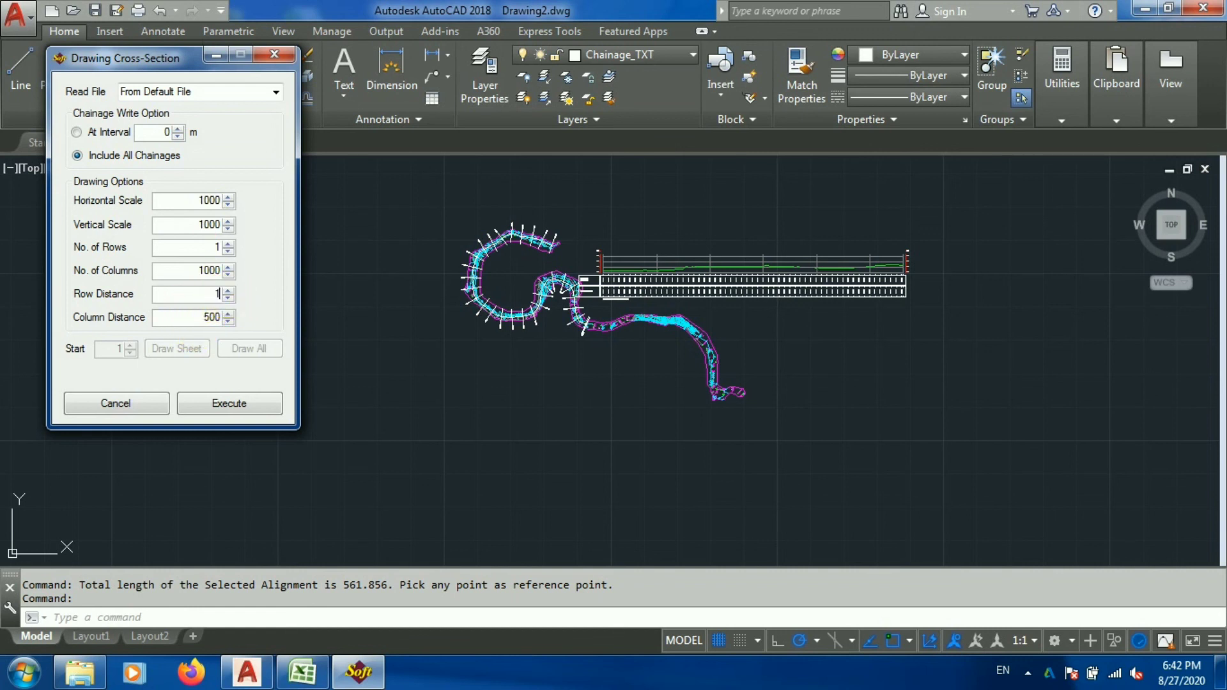
{"action": "type", "text": "150"}
{"action": "left_click", "coordinate": [198, 405]}
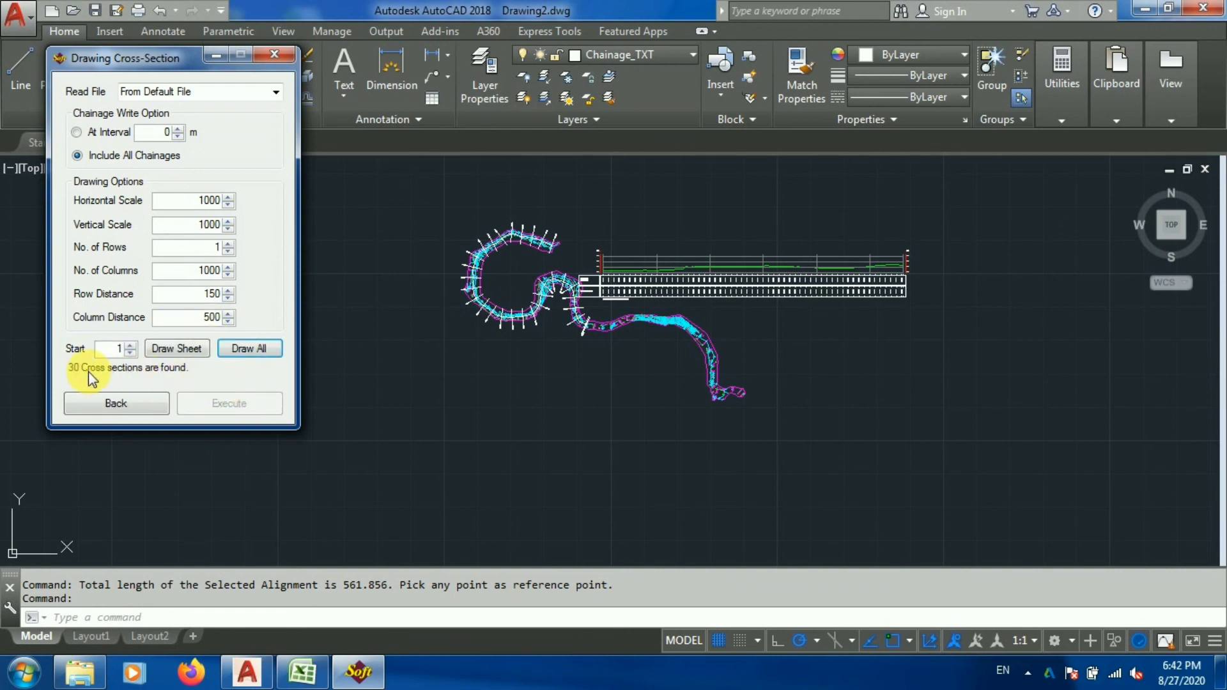
Step: Draw all 30 cross-section sheets from a picked origin below the alignment, then close the dialog
{"action": "left_click", "coordinate": [247, 351]}
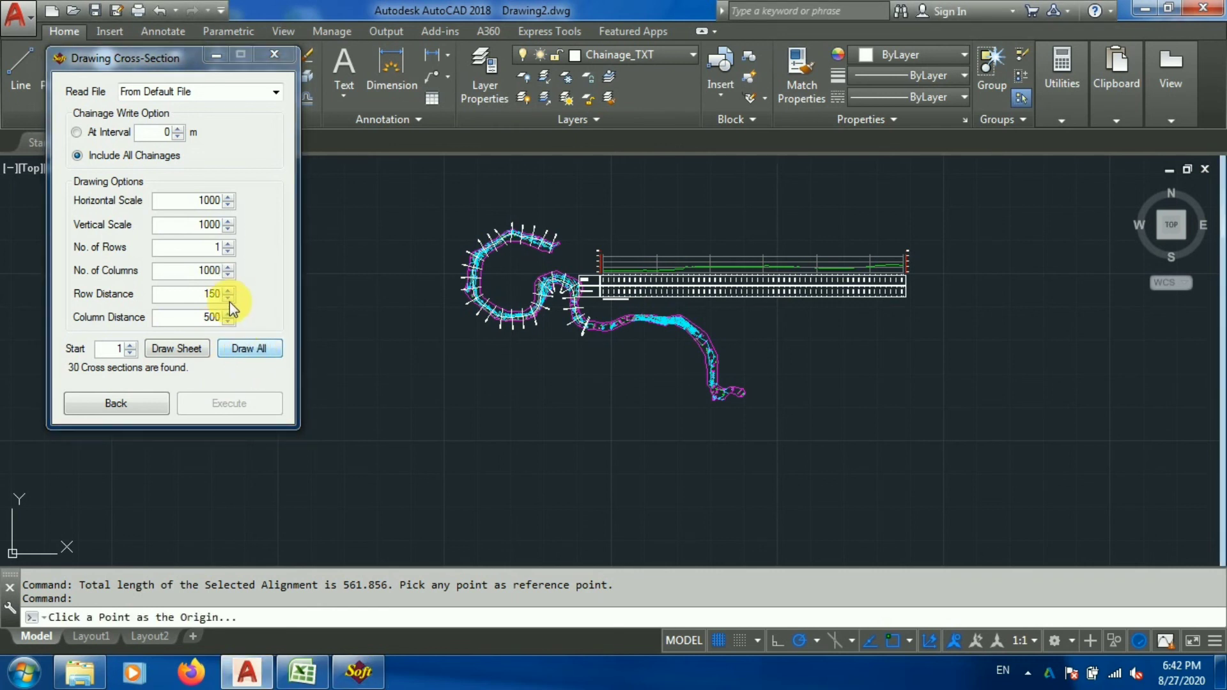
{"action": "left_click", "coordinate": [926, 430]}
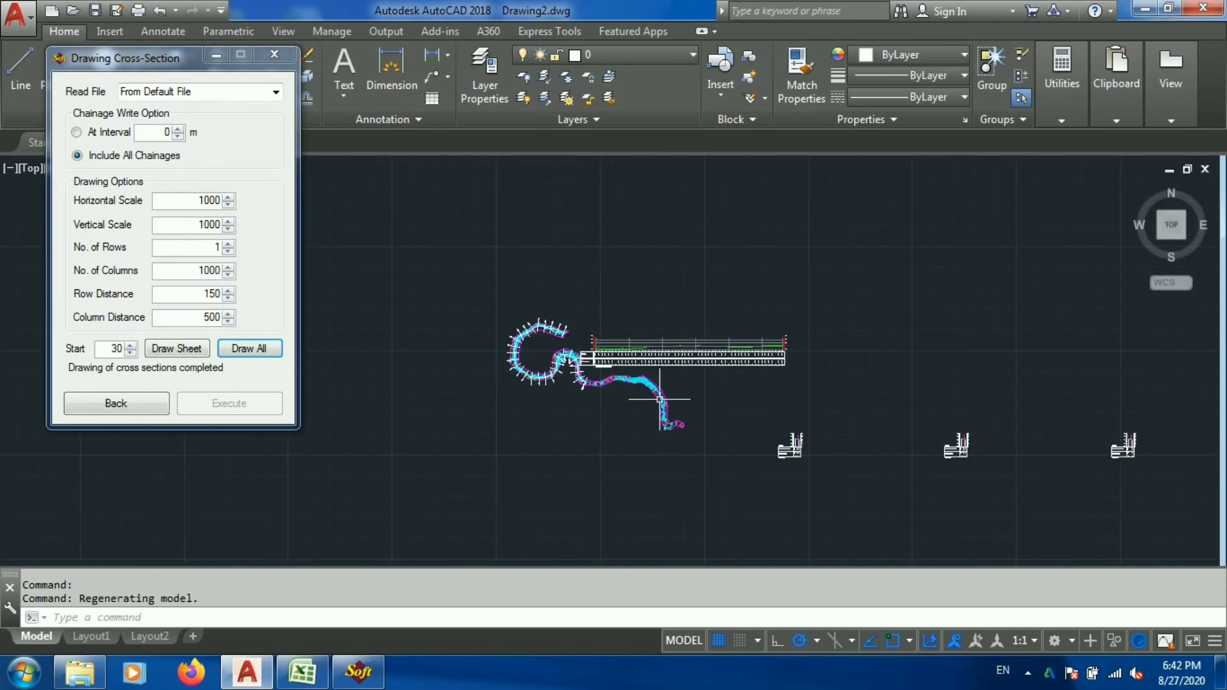
{"action": "left_click", "coordinate": [274, 55]}
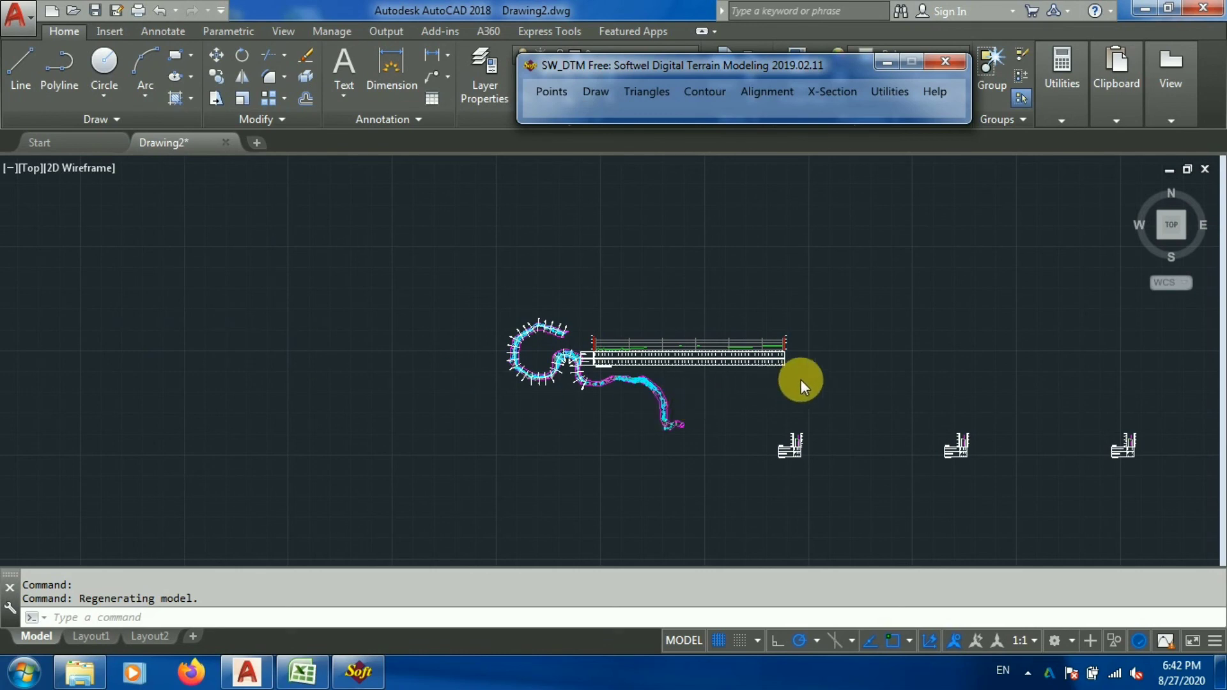
Step: Zoom in on cross section 0+000.00 to inspect its 1660–1700 level scale
{"action": "scroll", "coordinate": [735, 415], "scroll_direction": "down", "scroll_amount": 5}
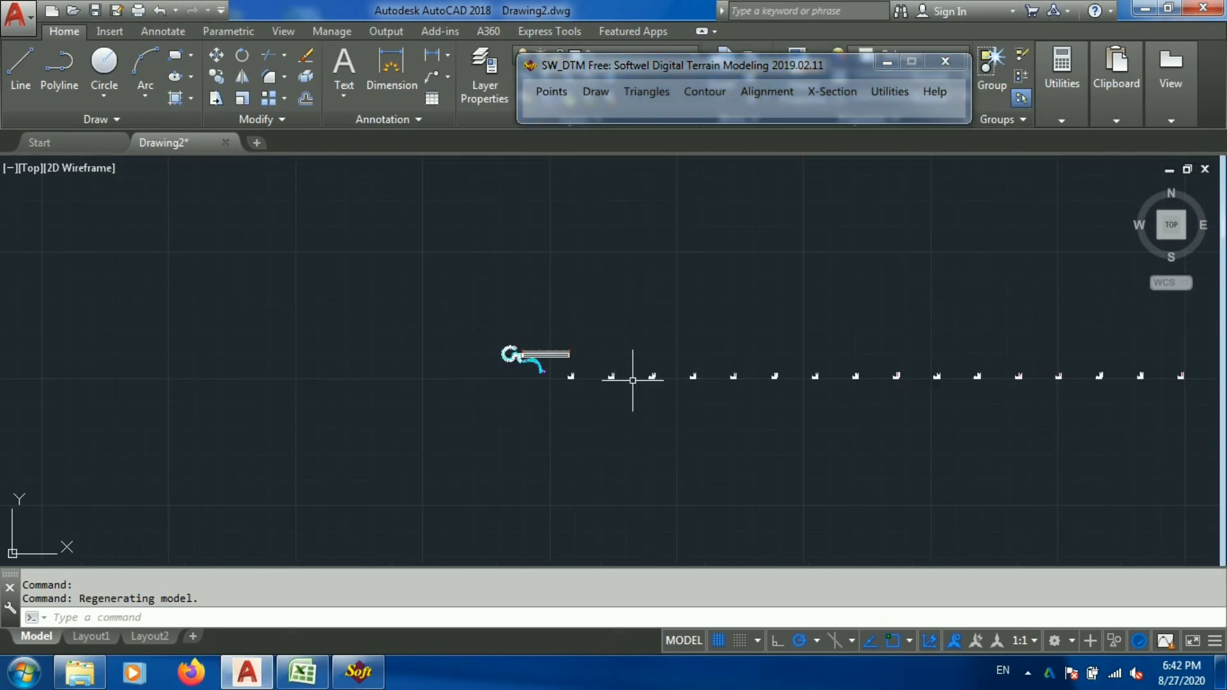
{"action": "scroll", "coordinate": [550, 373], "scroll_direction": "up", "scroll_amount": 2}
{"action": "scroll", "coordinate": [440, 333], "scroll_direction": "up", "scroll_amount": 5}
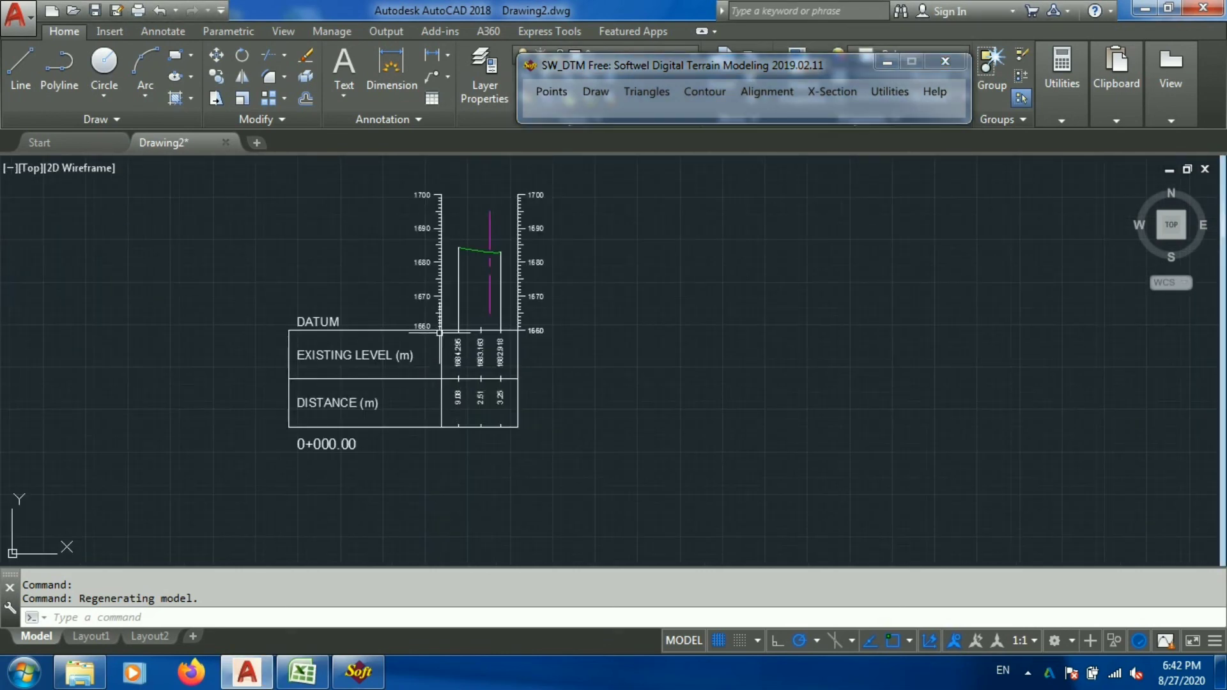
{"action": "scroll", "coordinate": [441, 326], "scroll_direction": "up", "scroll_amount": 4}
{"action": "scroll", "coordinate": [441, 358], "scroll_direction": "down", "scroll_amount": 3}
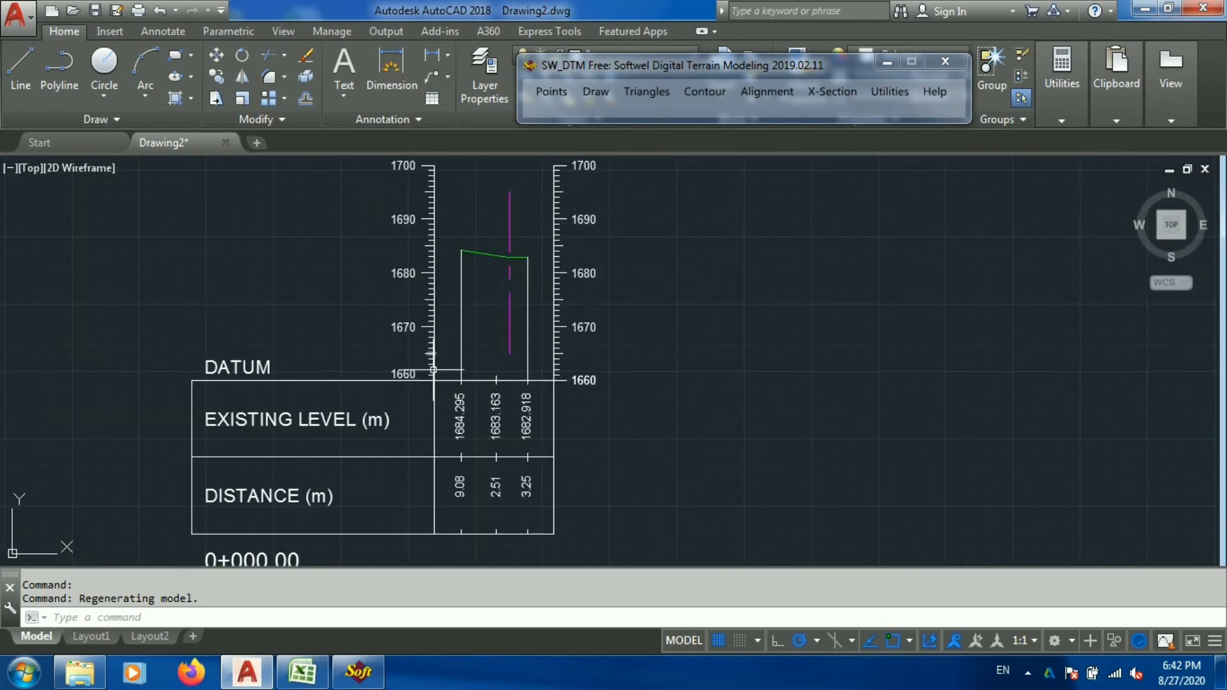
{"action": "scroll", "coordinate": [432, 369], "scroll_direction": "down", "scroll_amount": 1}
{"action": "scroll", "coordinate": [403, 275], "scroll_direction": "up", "scroll_amount": 3}
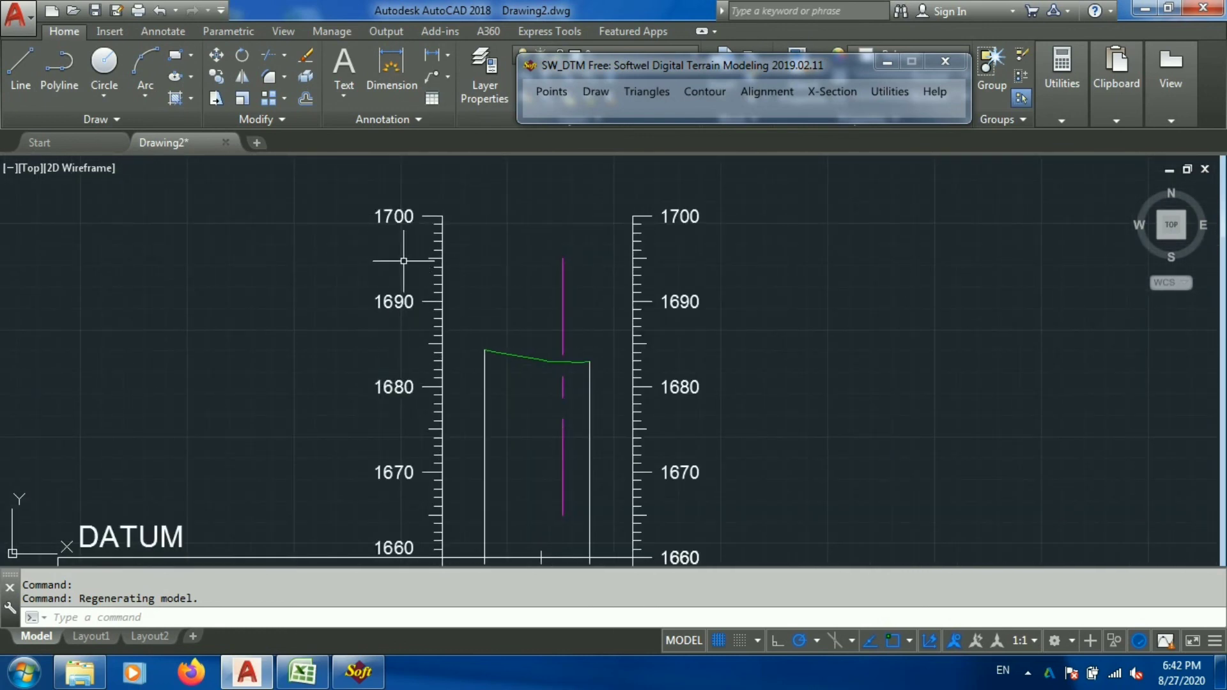
{"action": "scroll", "coordinate": [404, 261], "scroll_direction": "down", "scroll_amount": 2}
{"action": "scroll", "coordinate": [405, 259], "scroll_direction": "up", "scroll_amount": 2}
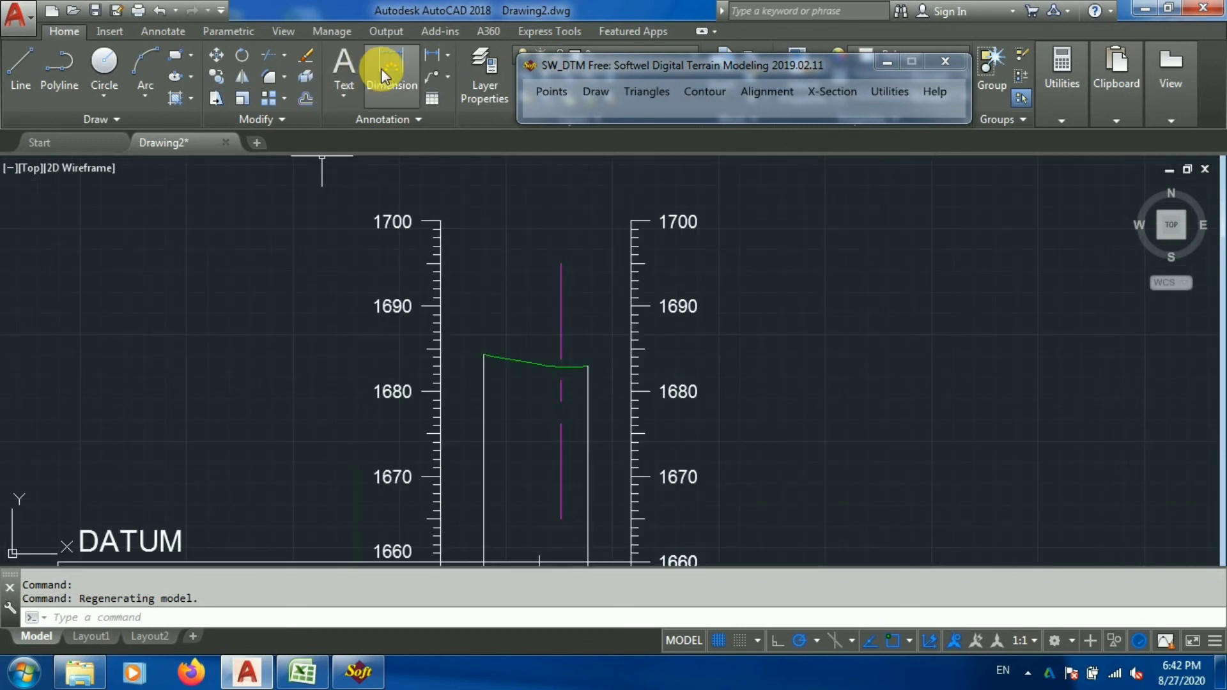
{"action": "left_click", "coordinate": [397, 51]}
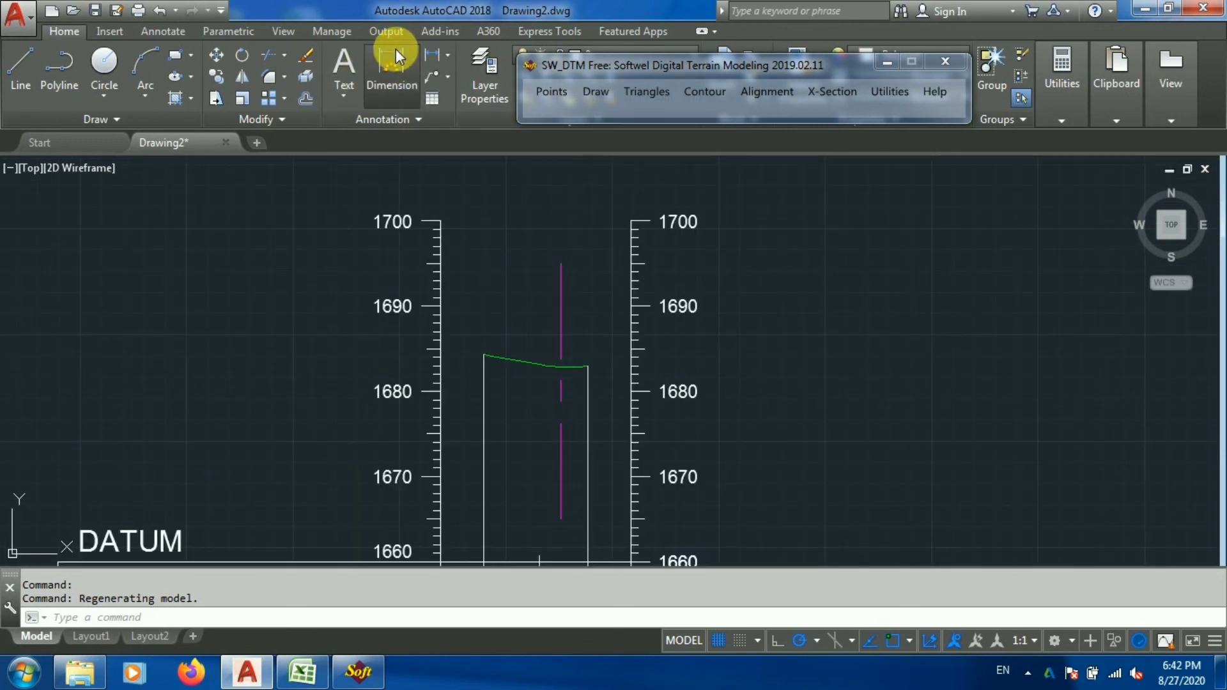
{"action": "left_click", "coordinate": [441, 218]}
{"action": "left_click", "coordinate": [437, 307]}
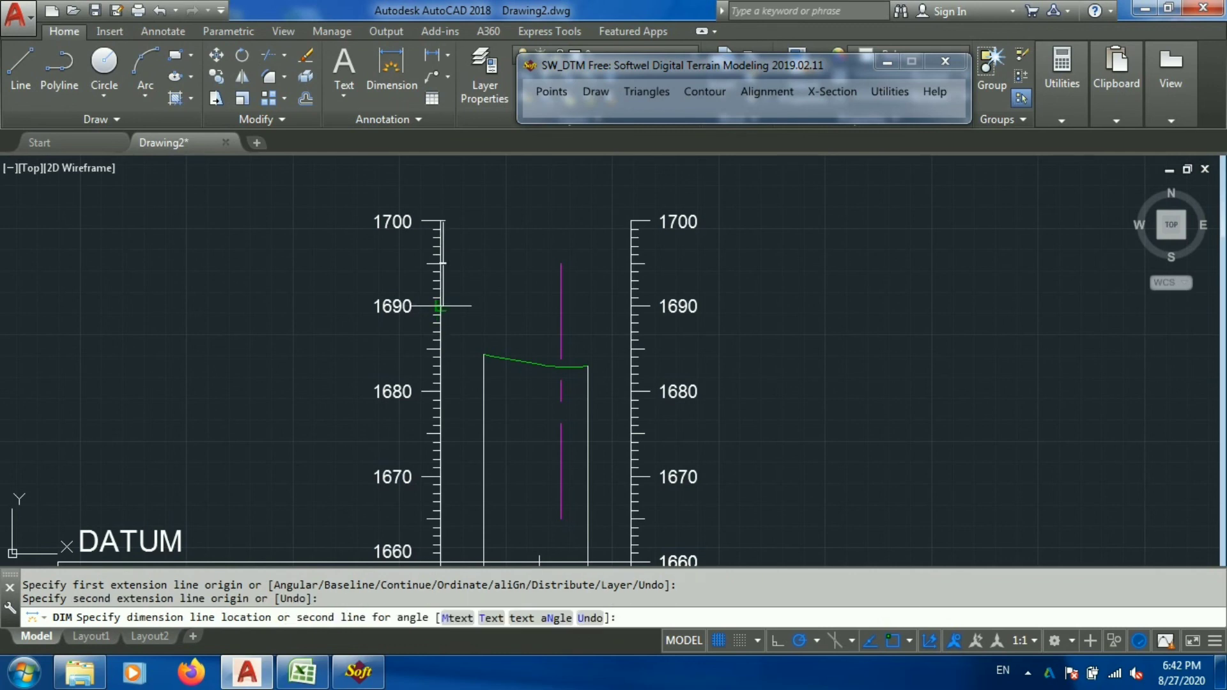
{"action": "scroll", "coordinate": [466, 260], "scroll_direction": "up", "scroll_amount": 6}
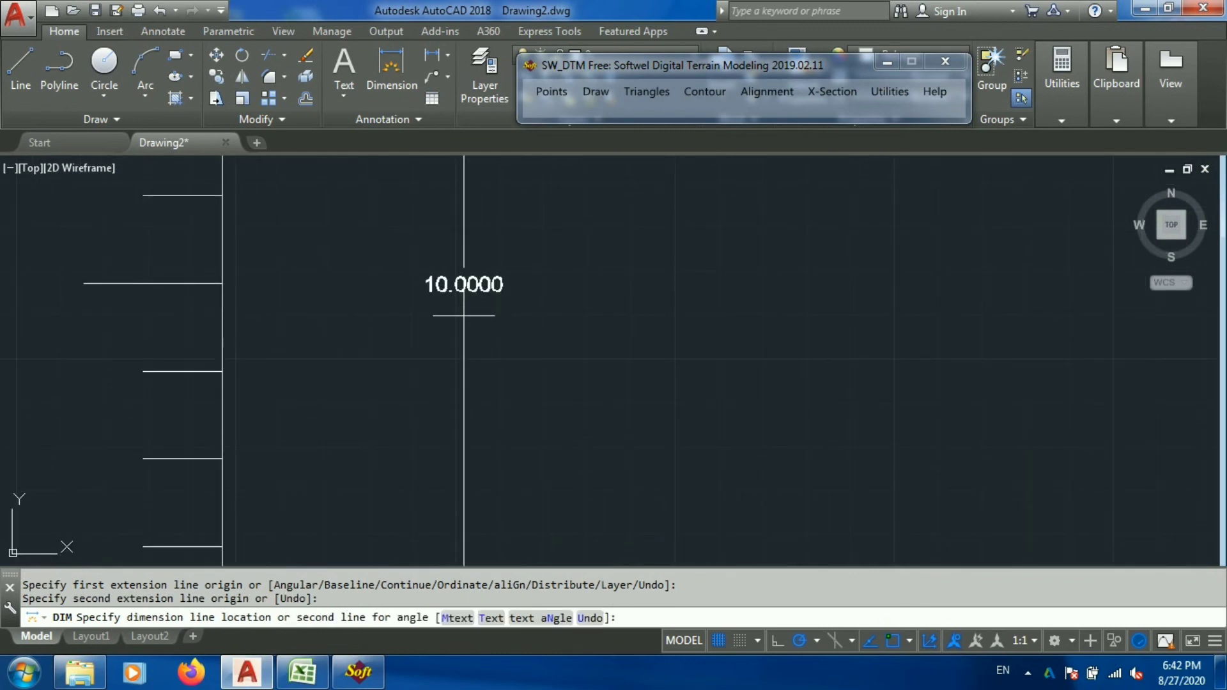
{"action": "scroll", "coordinate": [464, 315], "scroll_direction": "down", "scroll_amount": 6}
{"action": "key", "text": "Escape"}
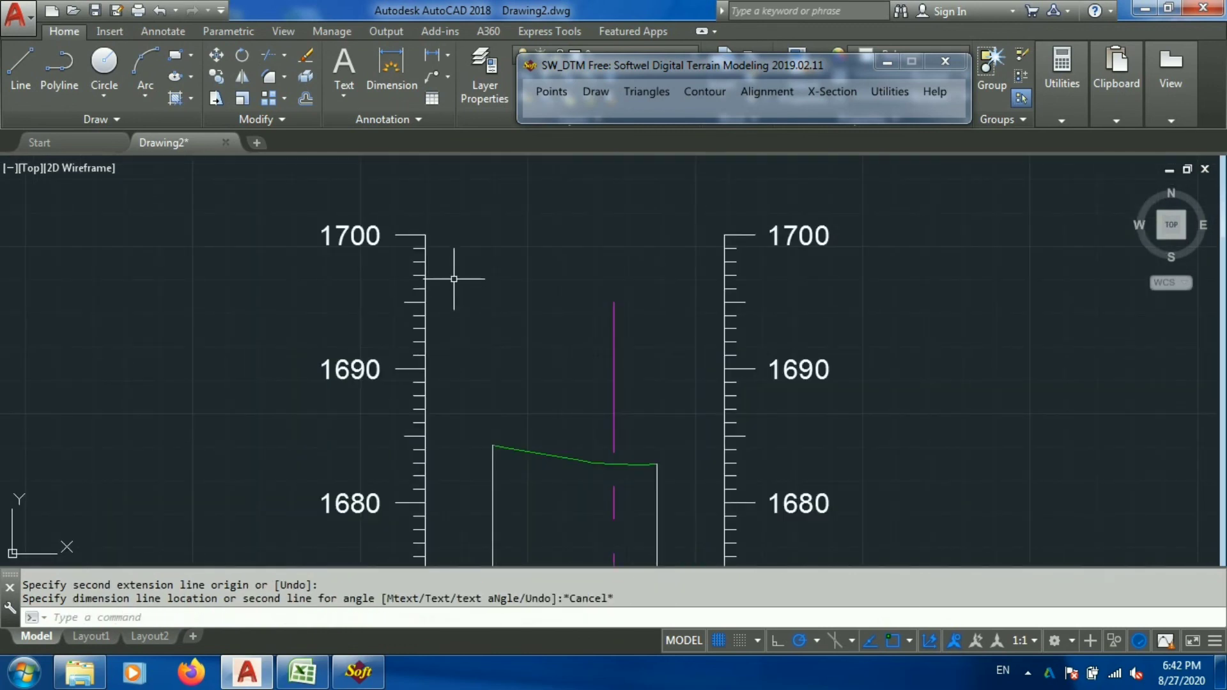
Step: Zoom across sections 0+020.00, 0+040.00 and 0+060.00 to check their existing levels and distances
{"action": "scroll", "coordinate": [471, 266], "scroll_direction": "down", "scroll_amount": 2}
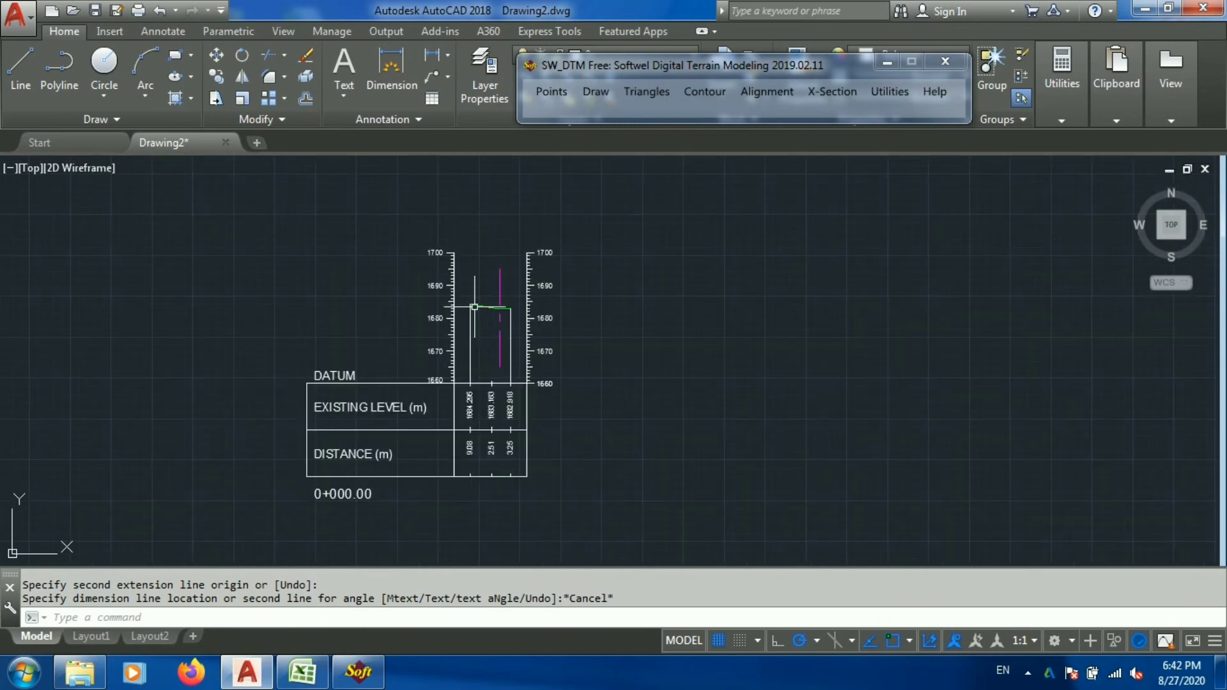
{"action": "scroll", "coordinate": [470, 409], "scroll_direction": "up", "scroll_amount": 5}
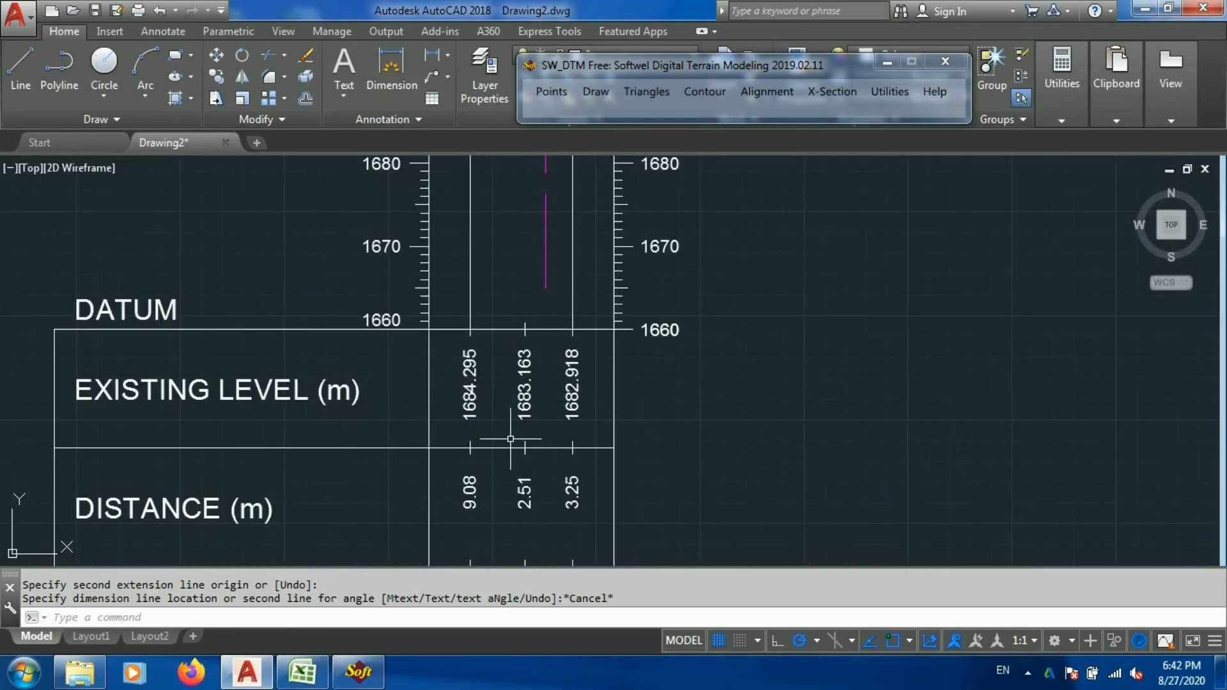
{"action": "scroll", "coordinate": [516, 373], "scroll_direction": "down", "scroll_amount": 5}
{"action": "scroll", "coordinate": [787, 342], "scroll_direction": "up", "scroll_amount": 5}
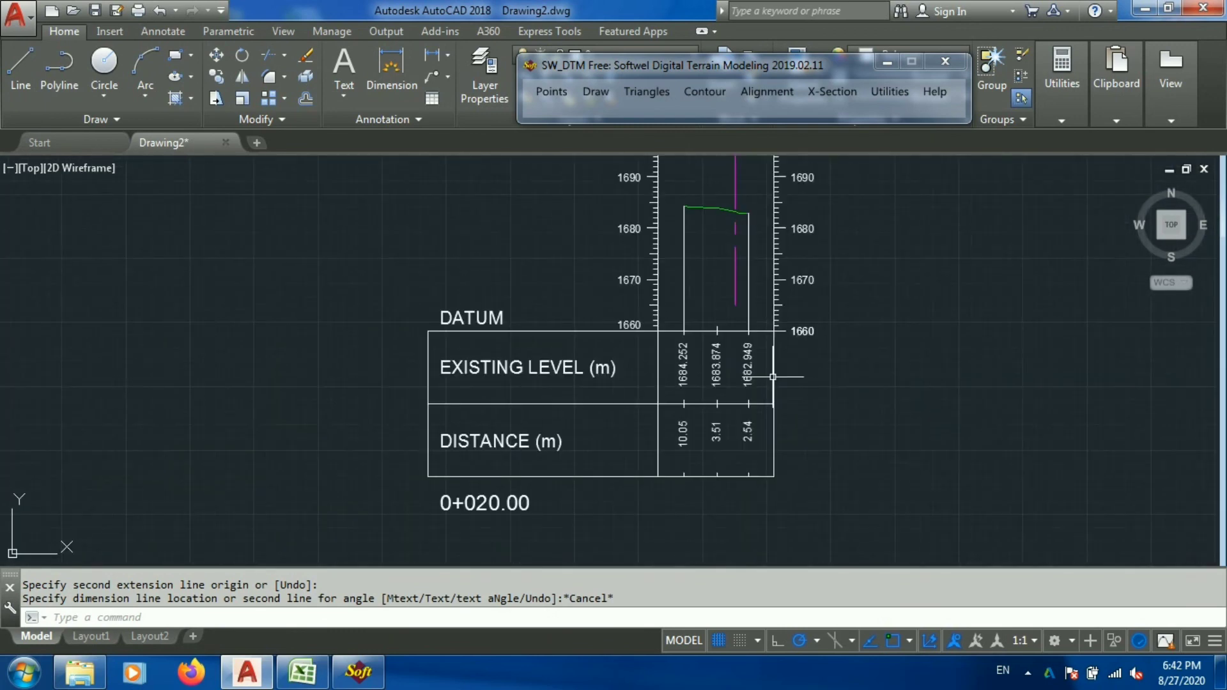
{"action": "scroll", "coordinate": [703, 342], "scroll_direction": "up", "scroll_amount": 4}
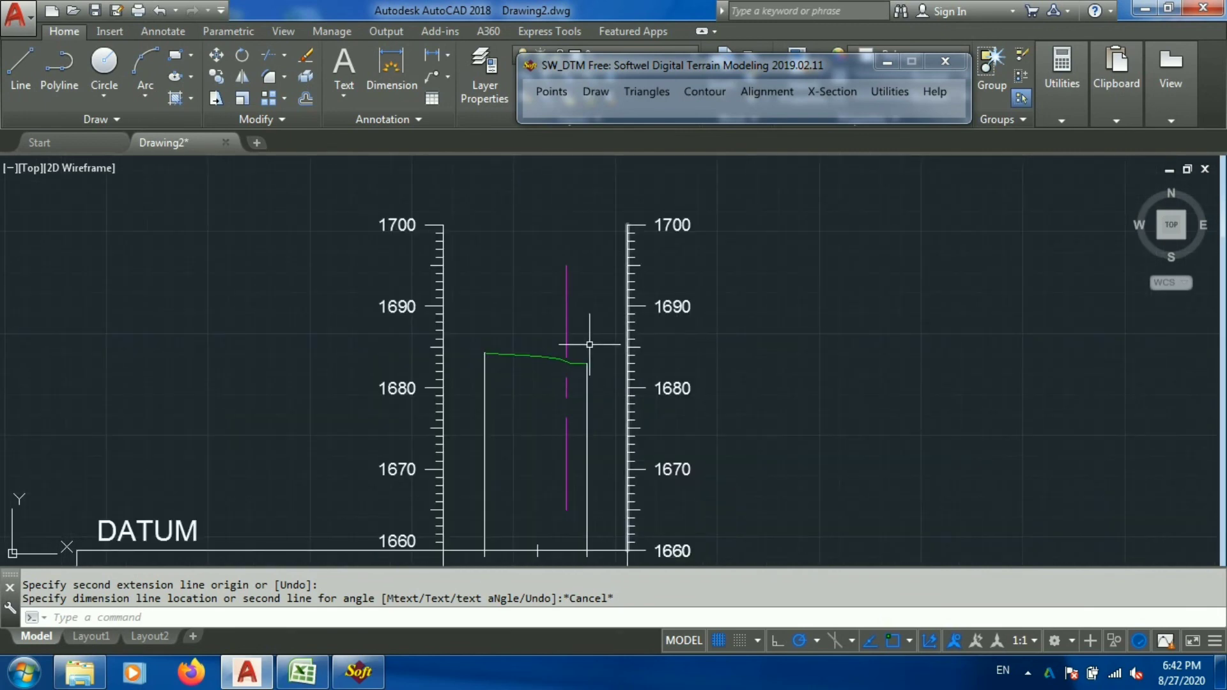
{"action": "scroll", "coordinate": [544, 279], "scroll_direction": "down", "scroll_amount": 2}
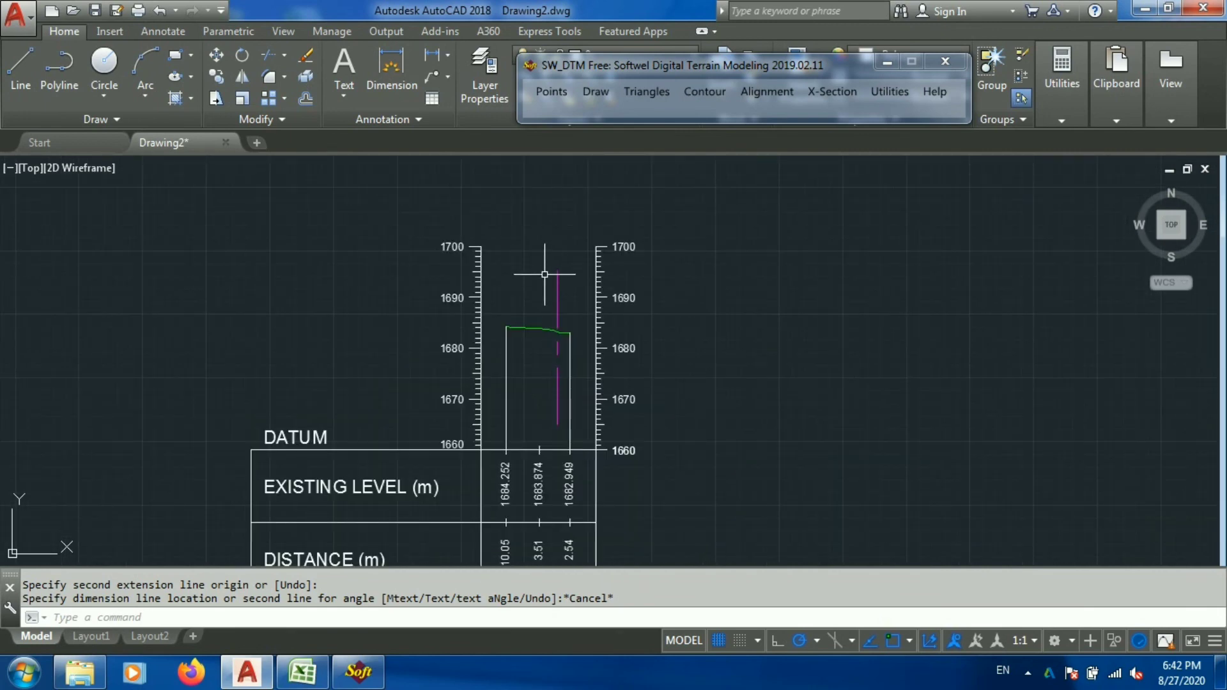
{"action": "scroll", "coordinate": [277, 313], "scroll_direction": "down", "scroll_amount": 5}
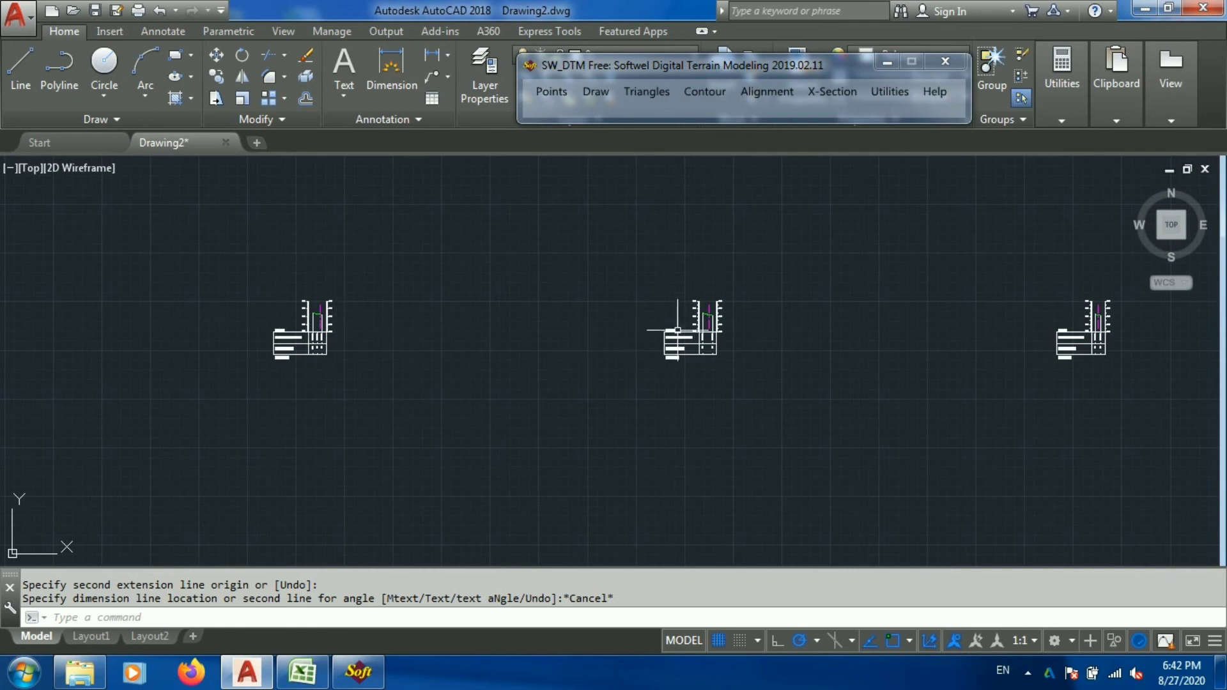
{"action": "scroll", "coordinate": [677, 337], "scroll_direction": "up", "scroll_amount": 5}
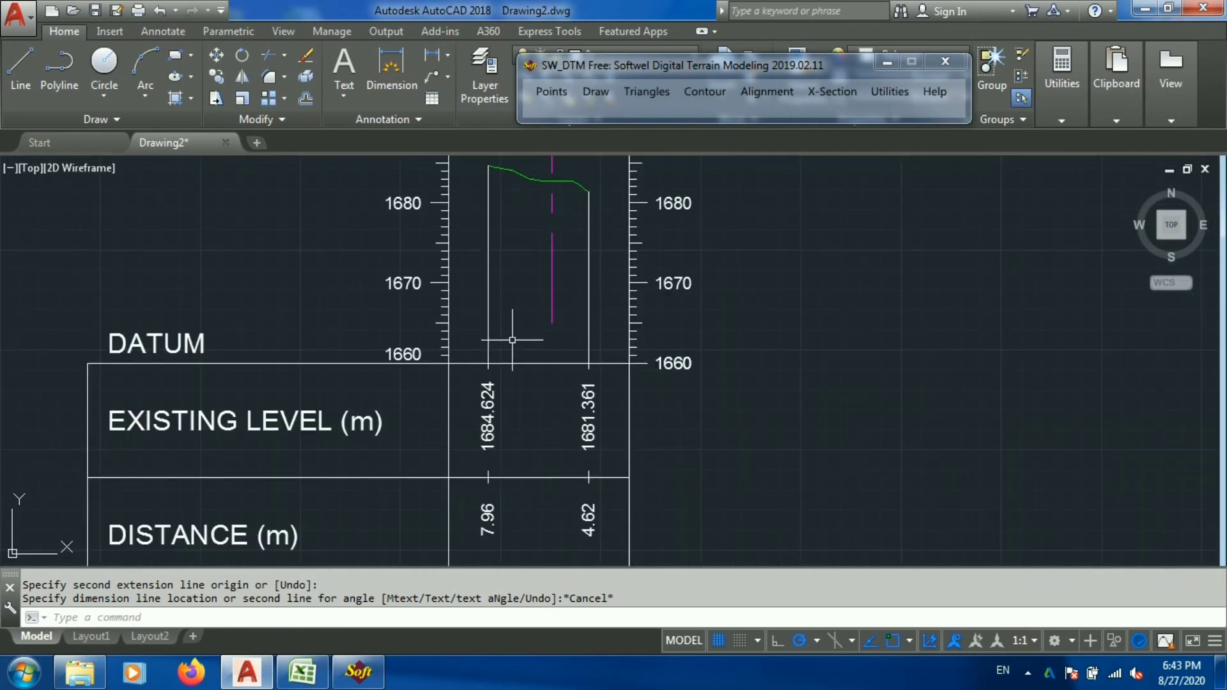
{"action": "scroll", "coordinate": [515, 323], "scroll_direction": "down", "scroll_amount": 1}
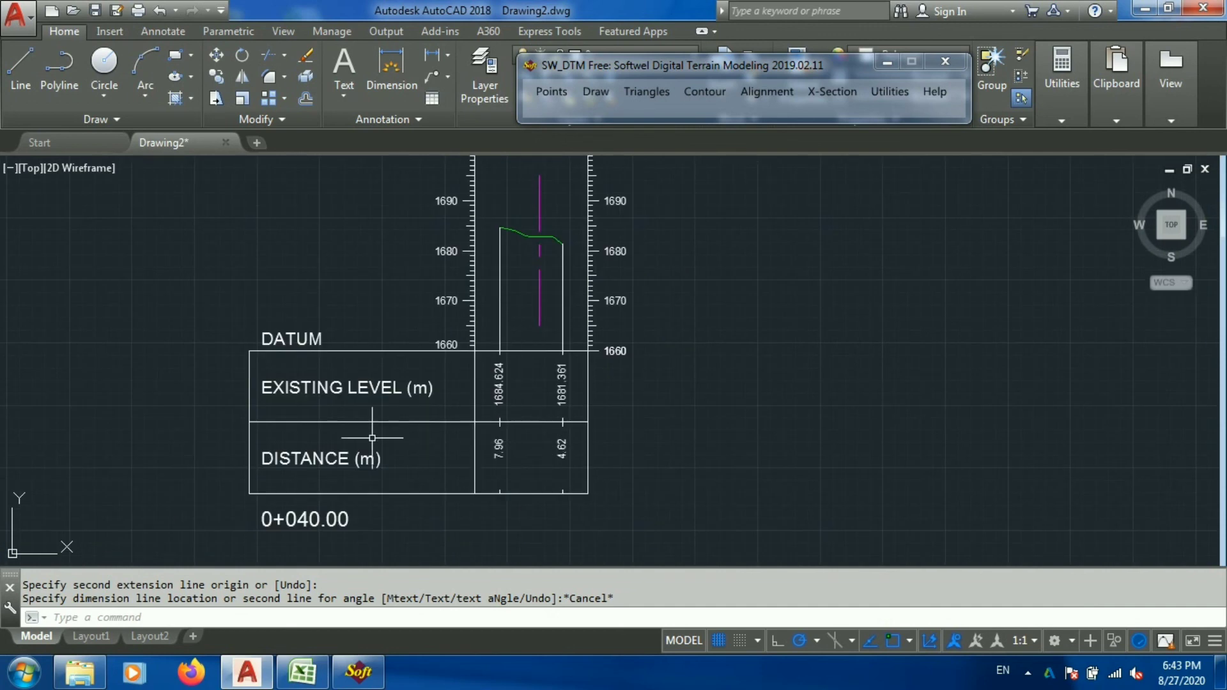
{"action": "scroll", "coordinate": [372, 438], "scroll_direction": "down", "scroll_amount": 4}
{"action": "scroll", "coordinate": [425, 418], "scroll_direction": "up", "scroll_amount": 6}
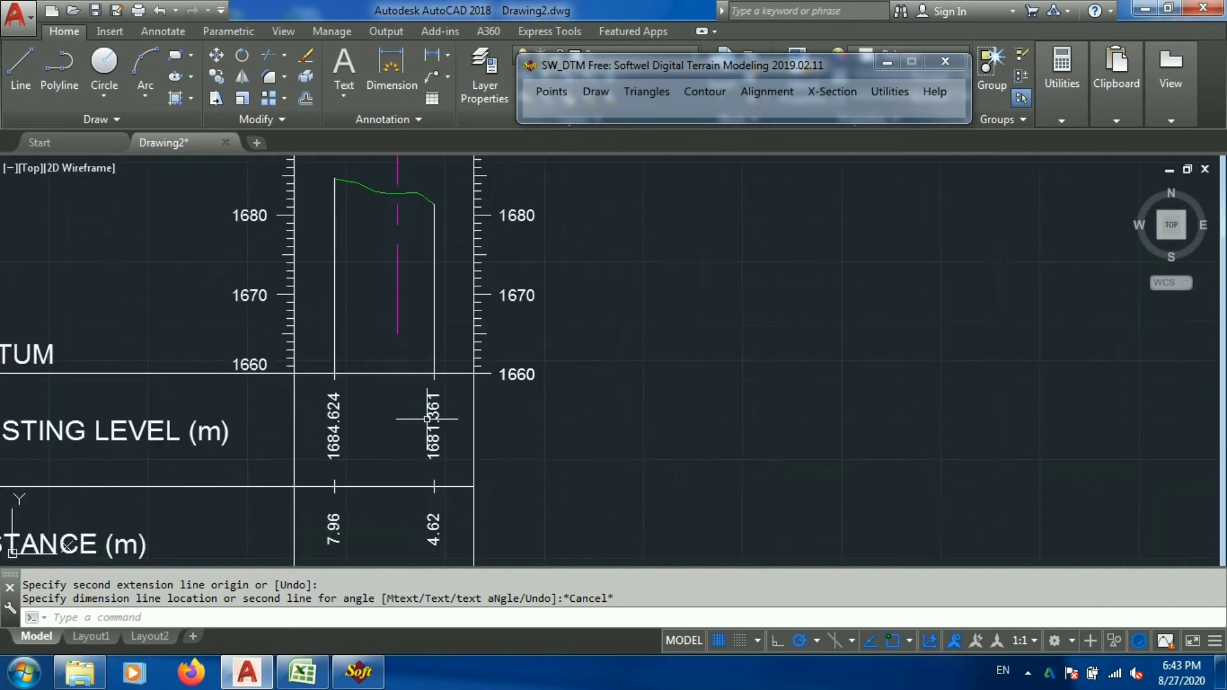
{"action": "scroll", "coordinate": [427, 419], "scroll_direction": "up", "scroll_amount": 2}
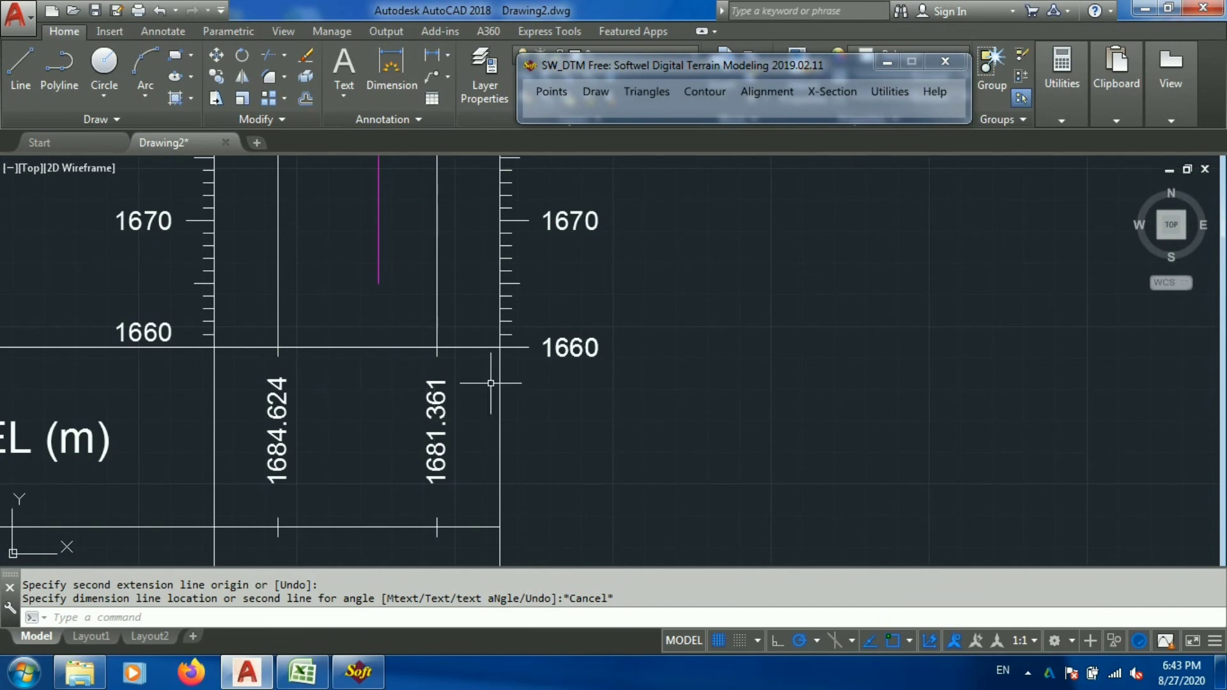
{"action": "scroll", "coordinate": [491, 383], "scroll_direction": "down", "scroll_amount": 6}
{"action": "scroll", "coordinate": [1000, 390], "scroll_direction": "up", "scroll_amount": 2}
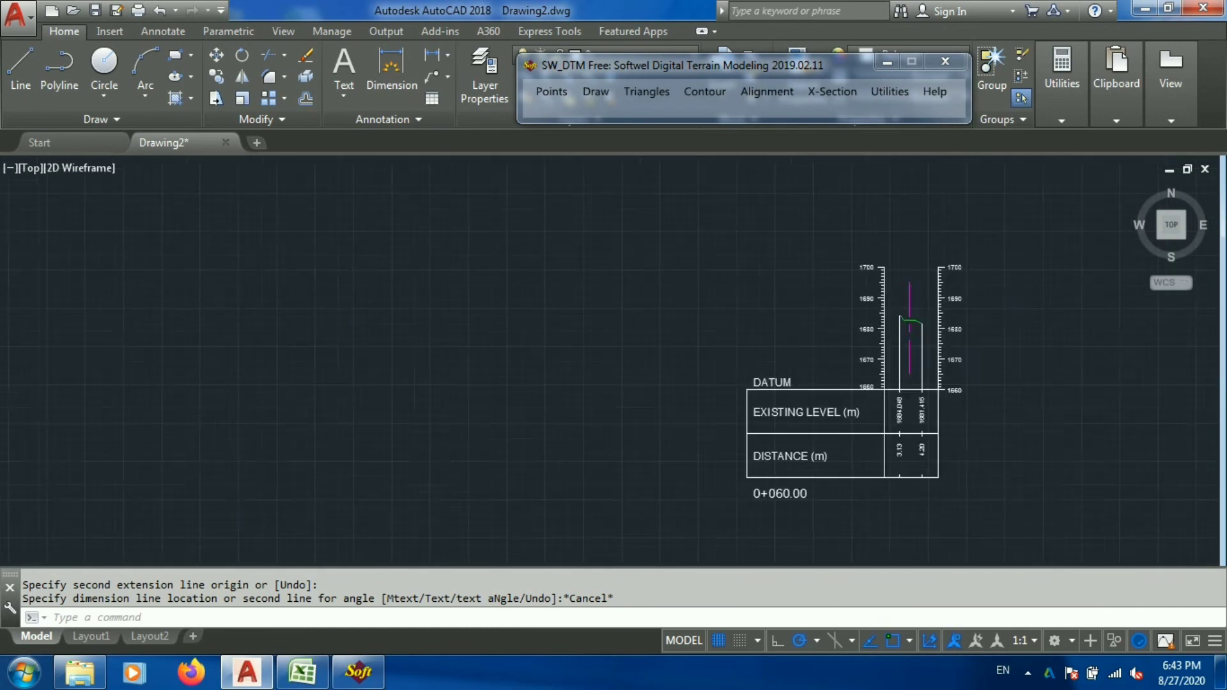
{"action": "scroll", "coordinate": [940, 403], "scroll_direction": "up", "scroll_amount": 5}
{"action": "scroll", "coordinate": [734, 405], "scroll_direction": "down", "scroll_amount": 8}
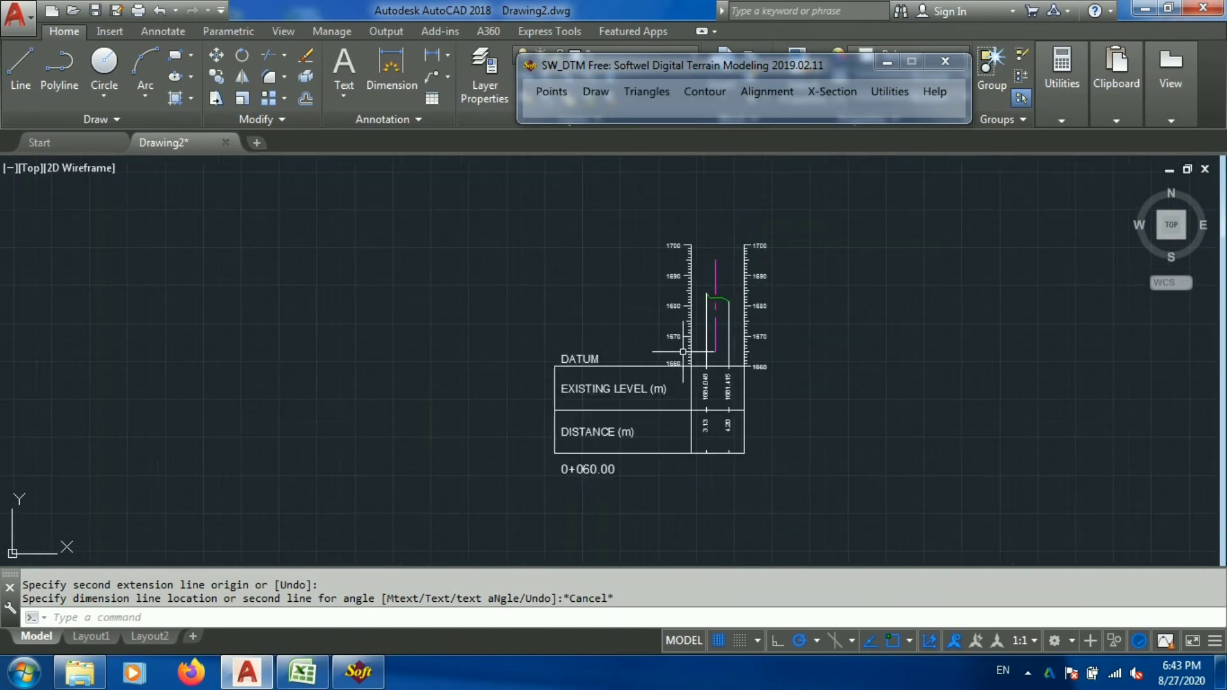